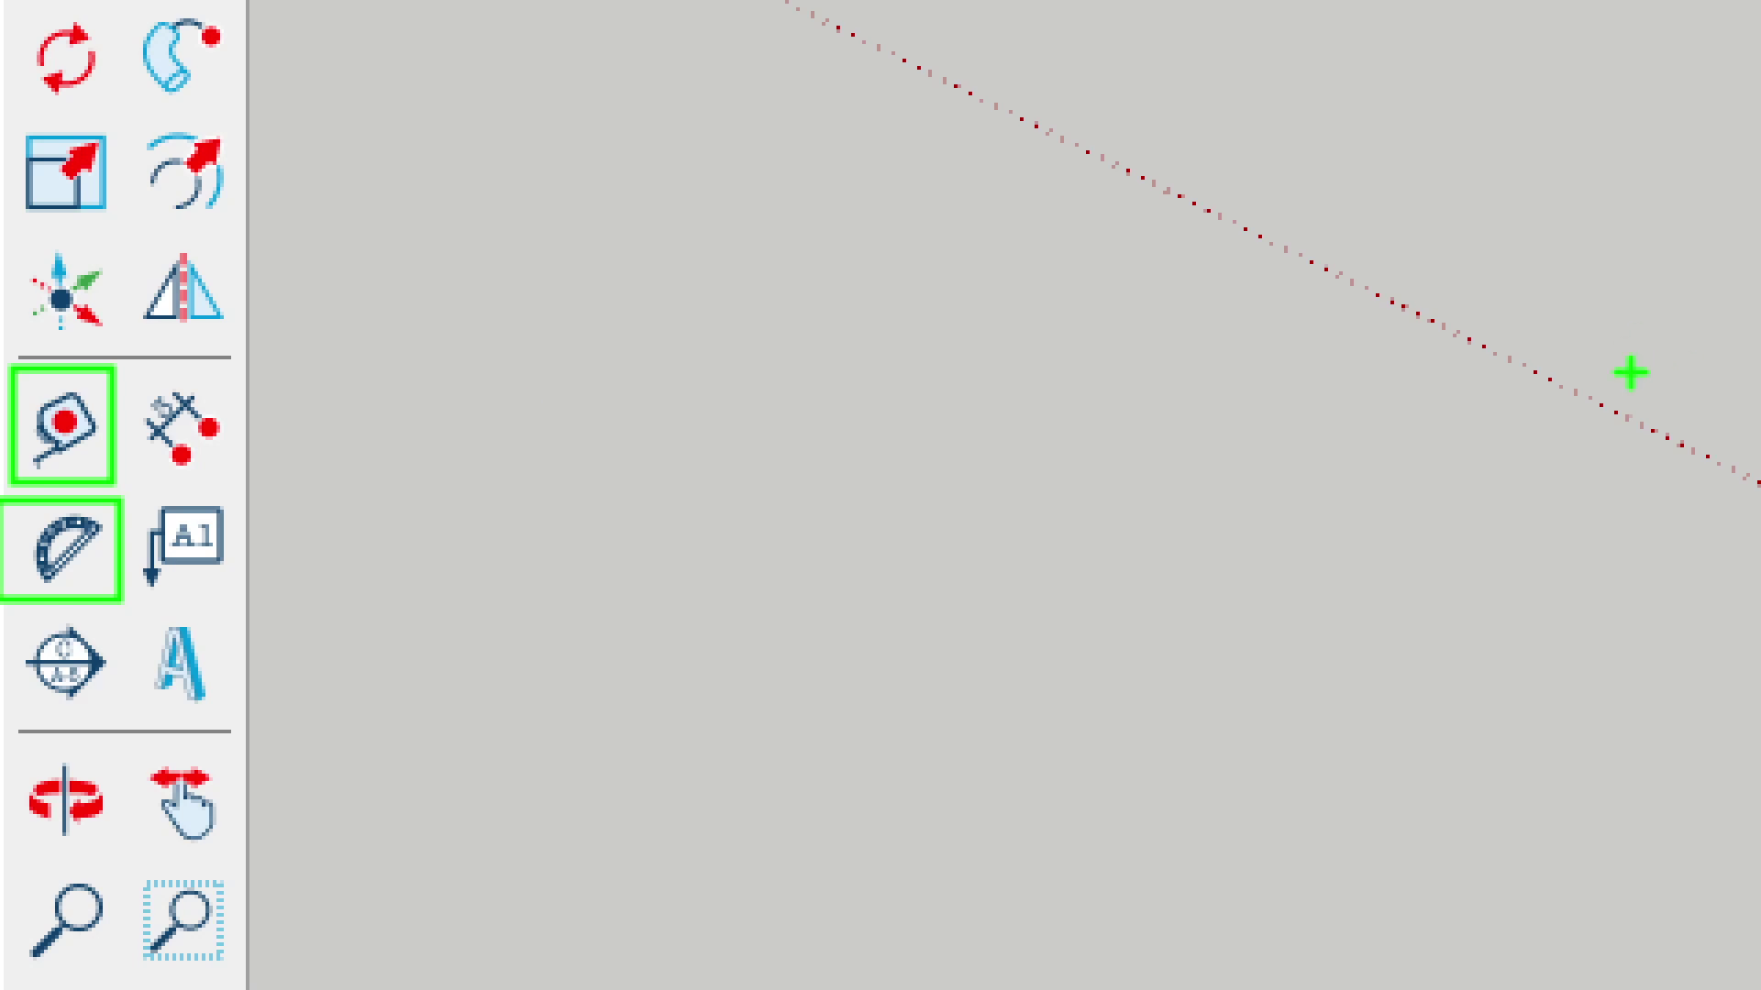
Step: Create one guide parallel to the green axis and another parallel to the red axis, about 1100 mm away from the red axis
key("space")
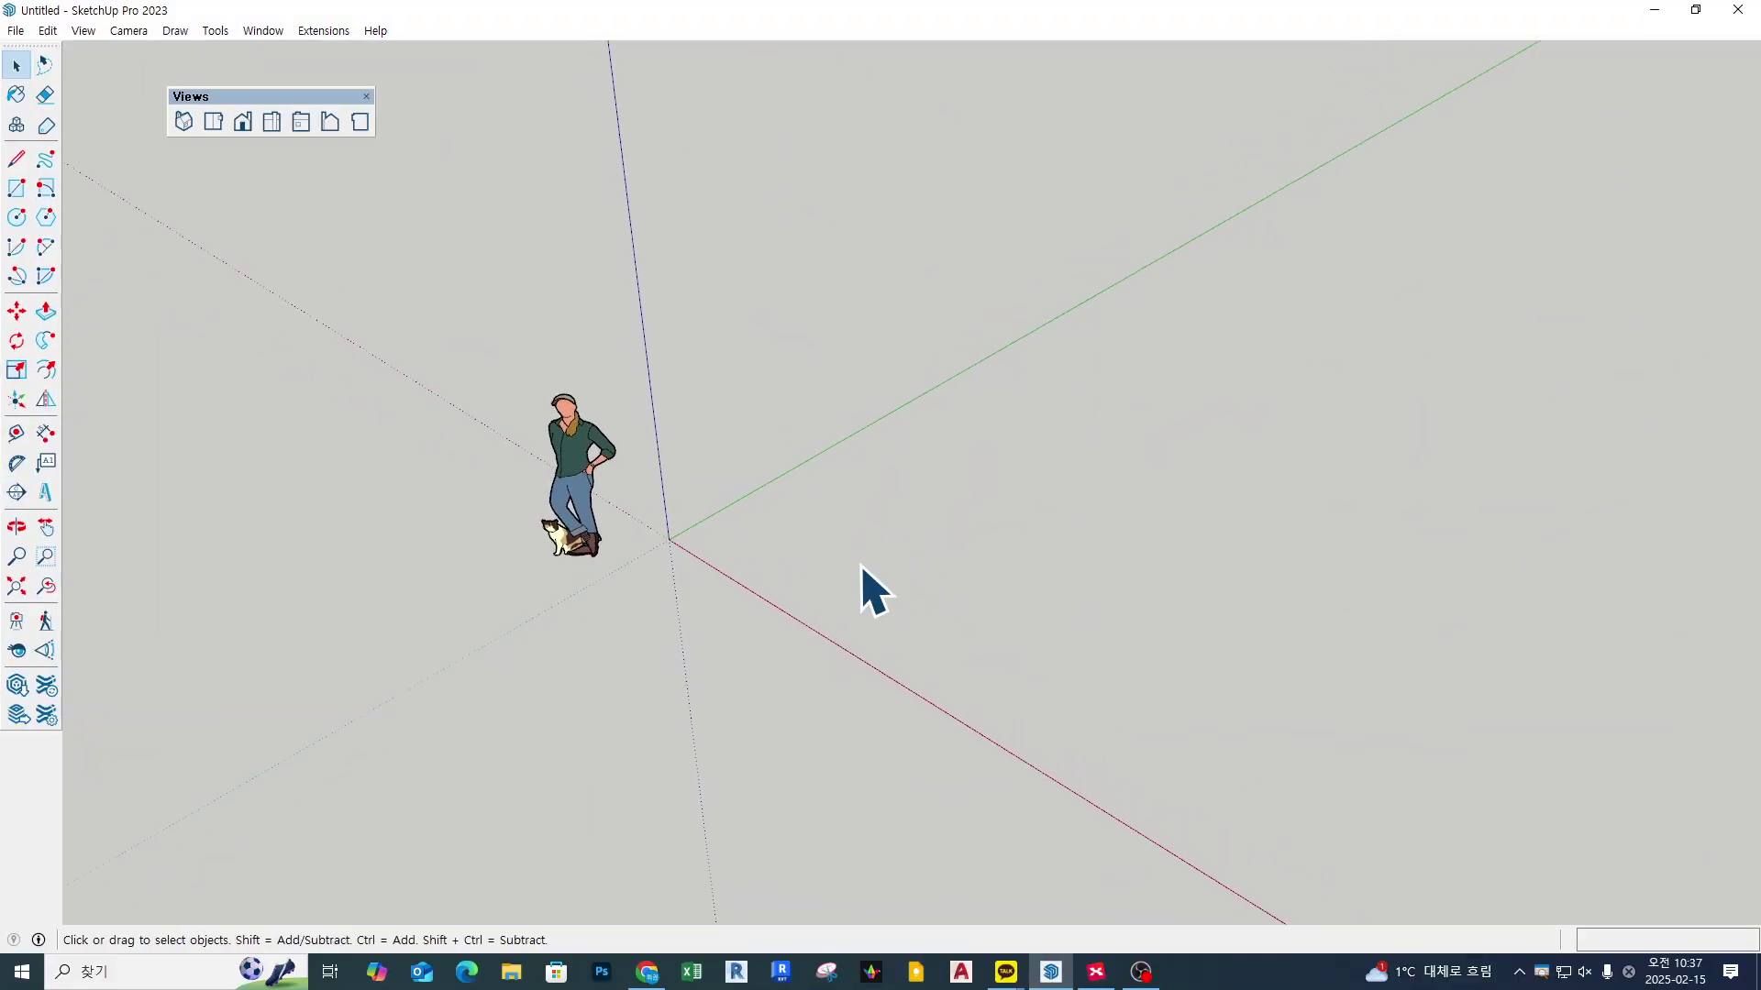
left_click(17, 433)
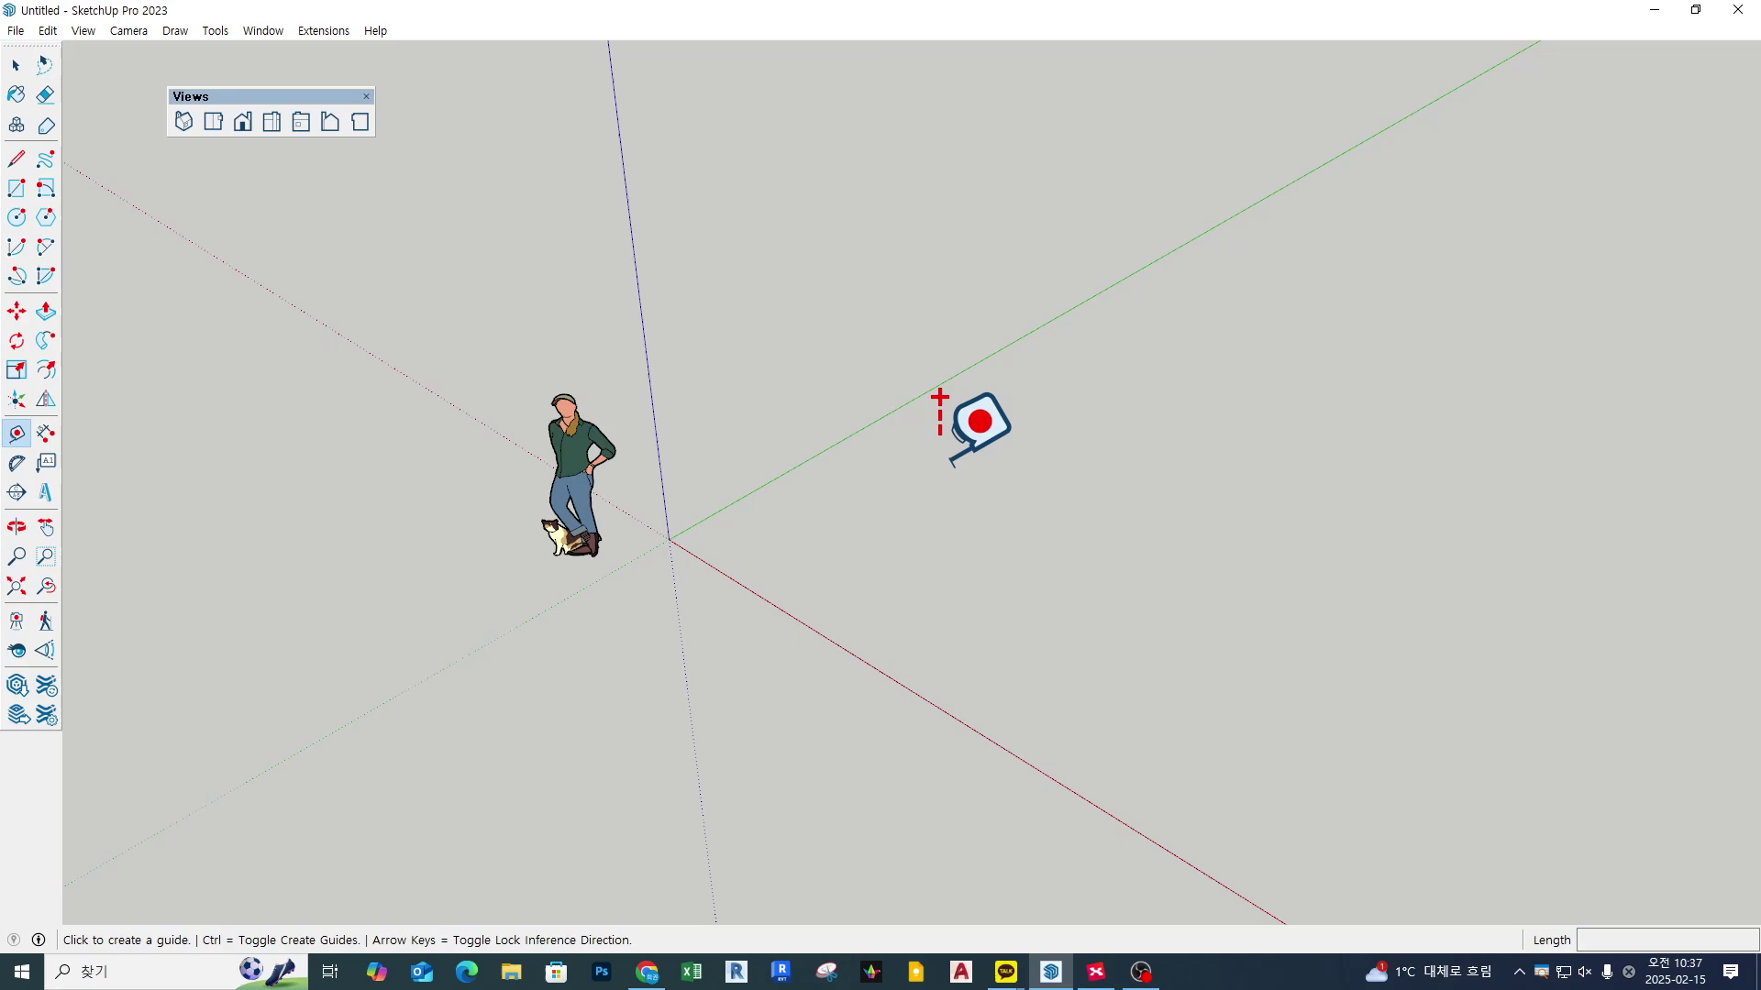
key("ctrl")
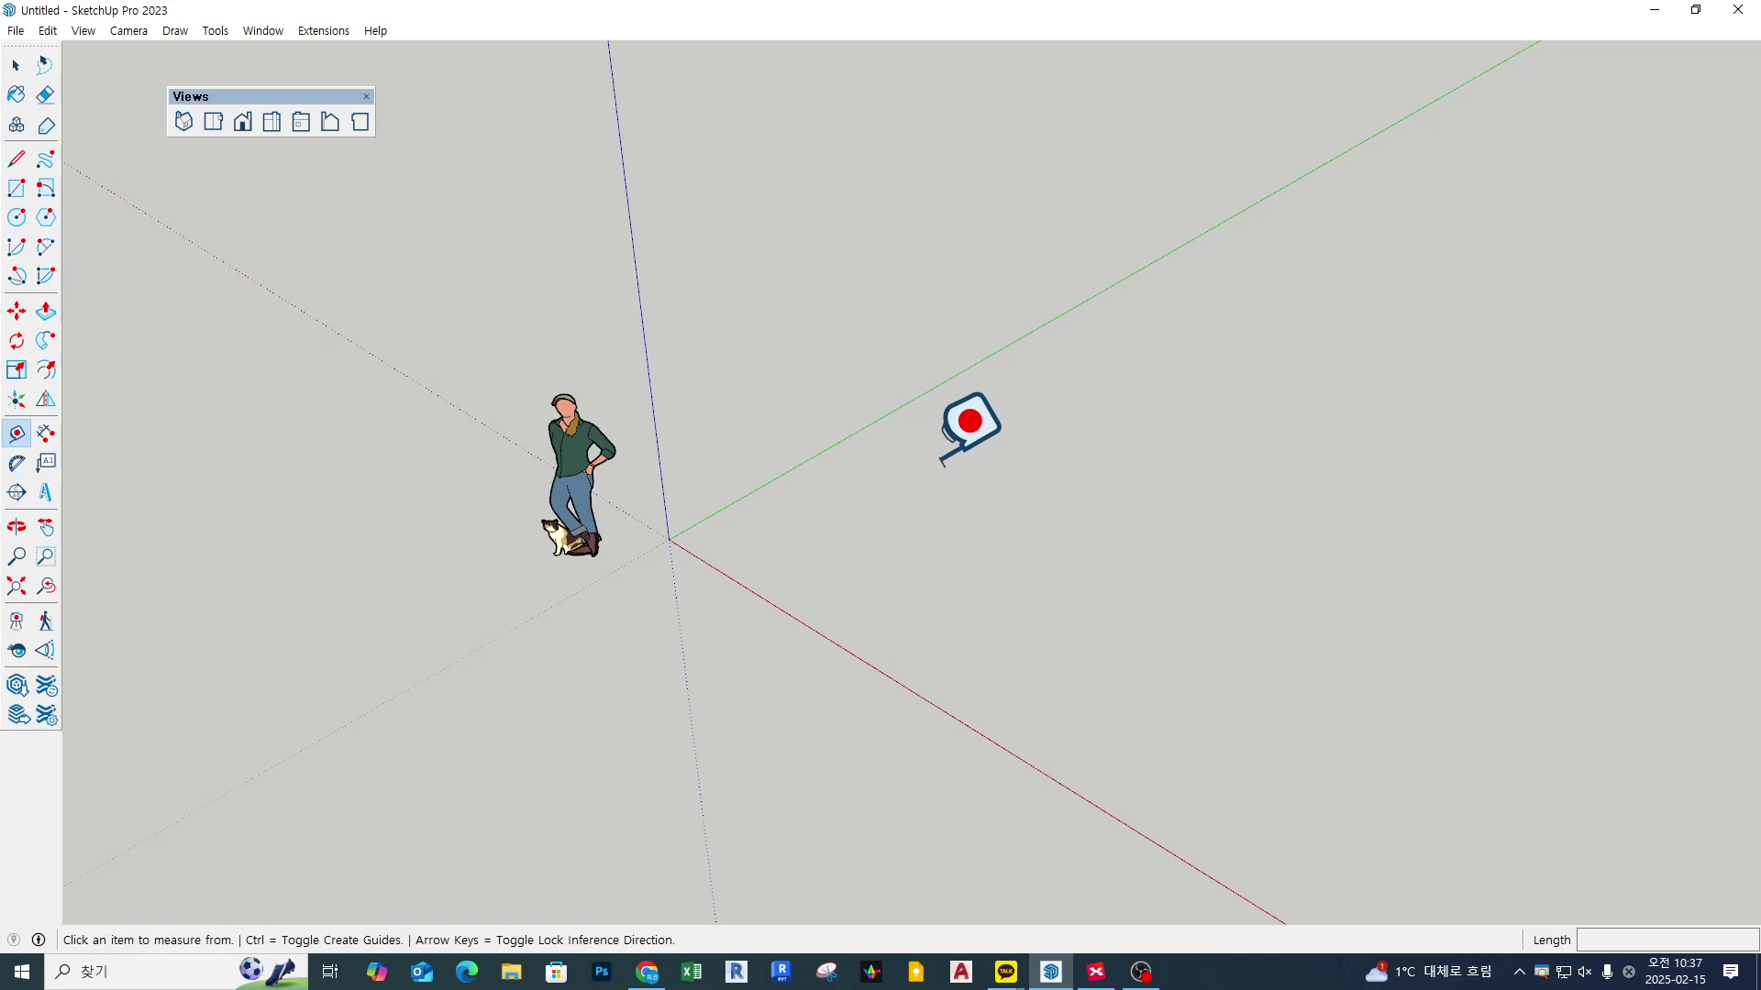
key("ctrl")
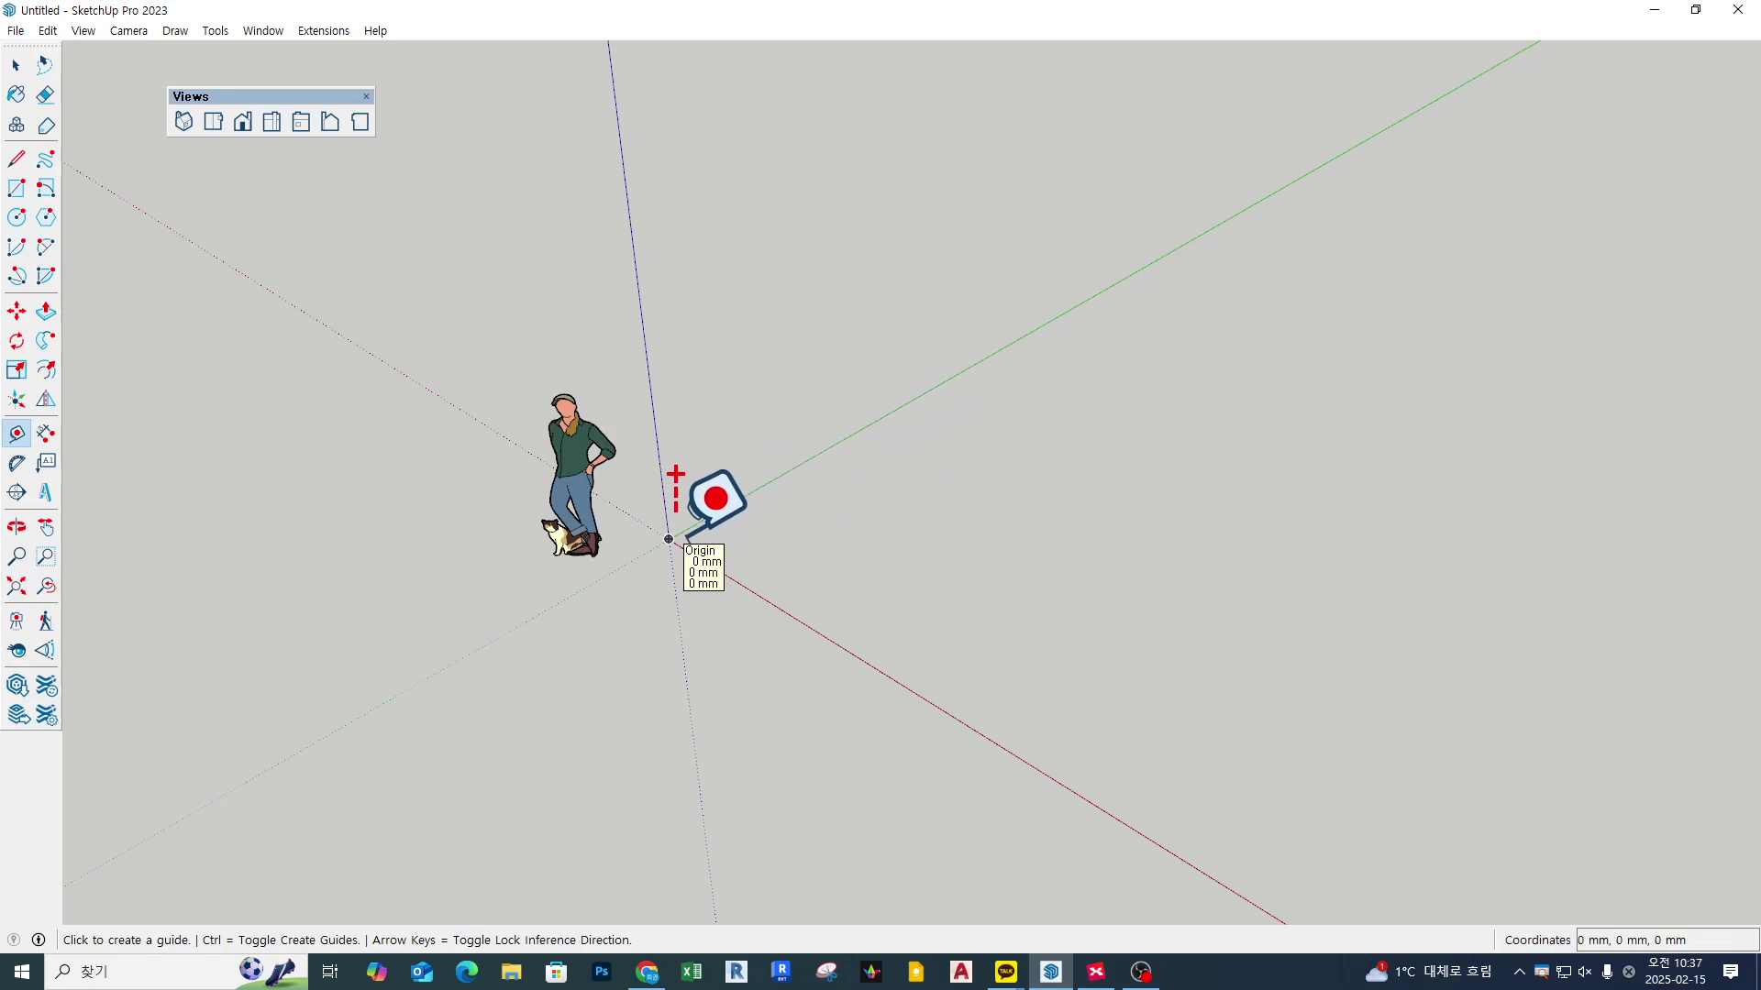
left_click(823, 450)
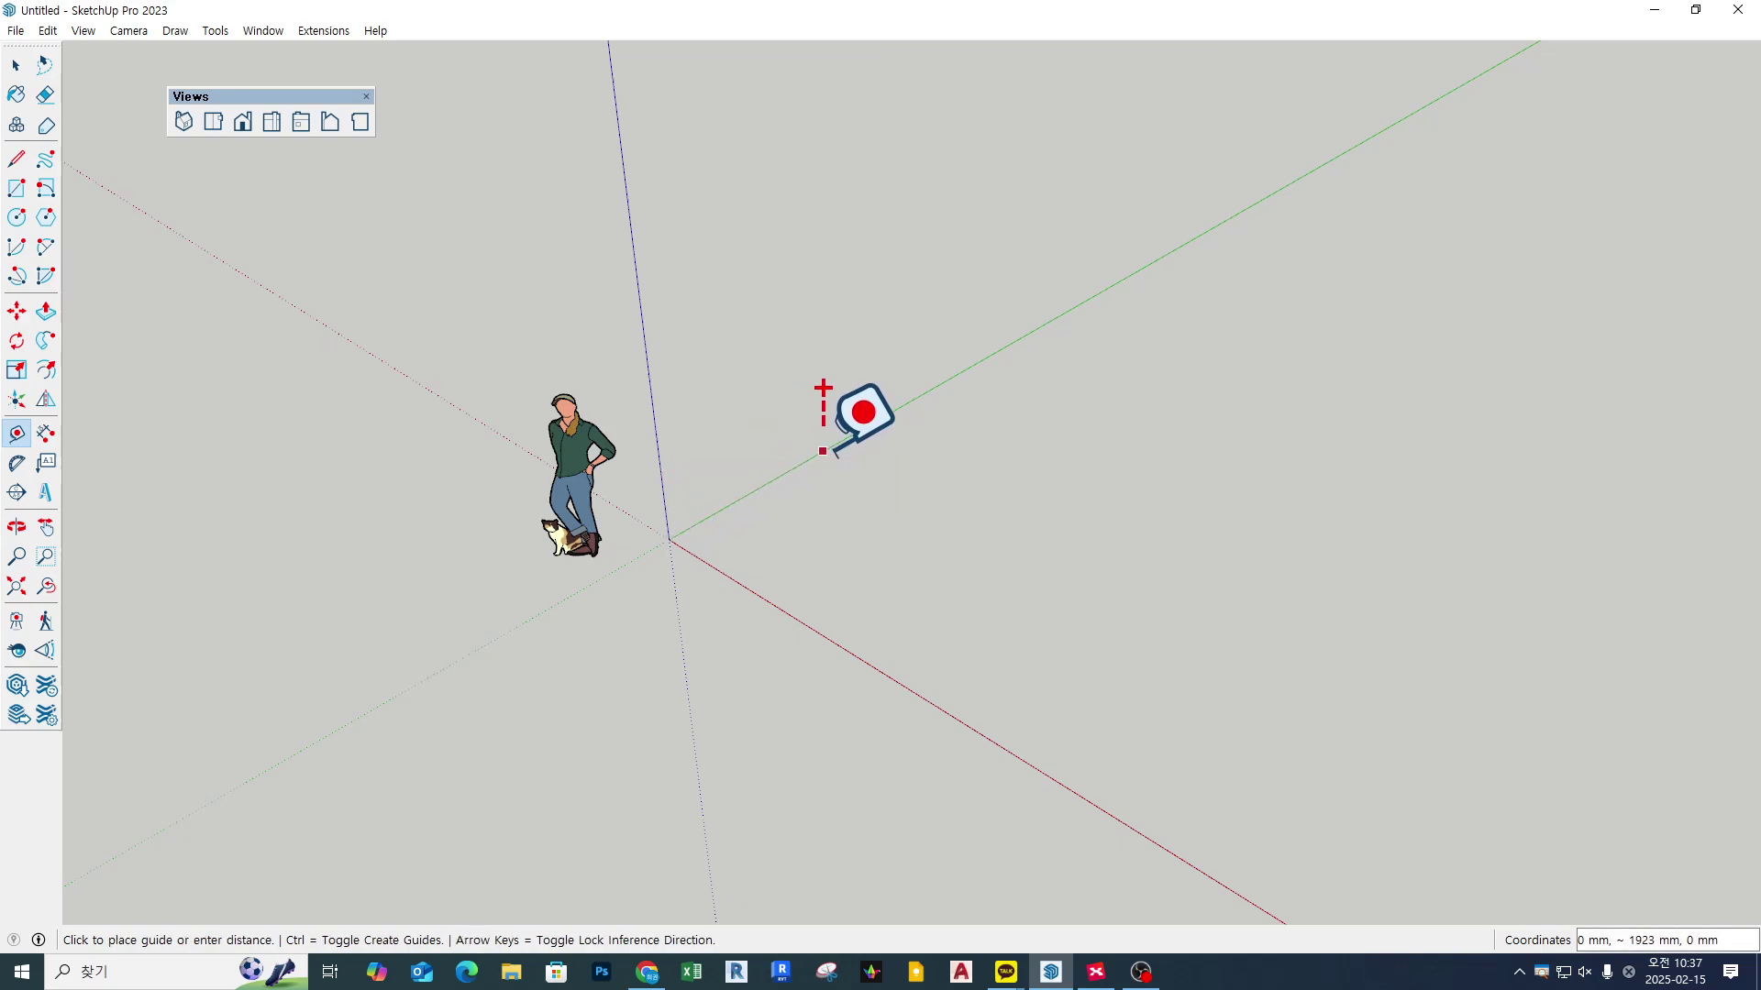
left_click(917, 492)
left_click(863, 660)
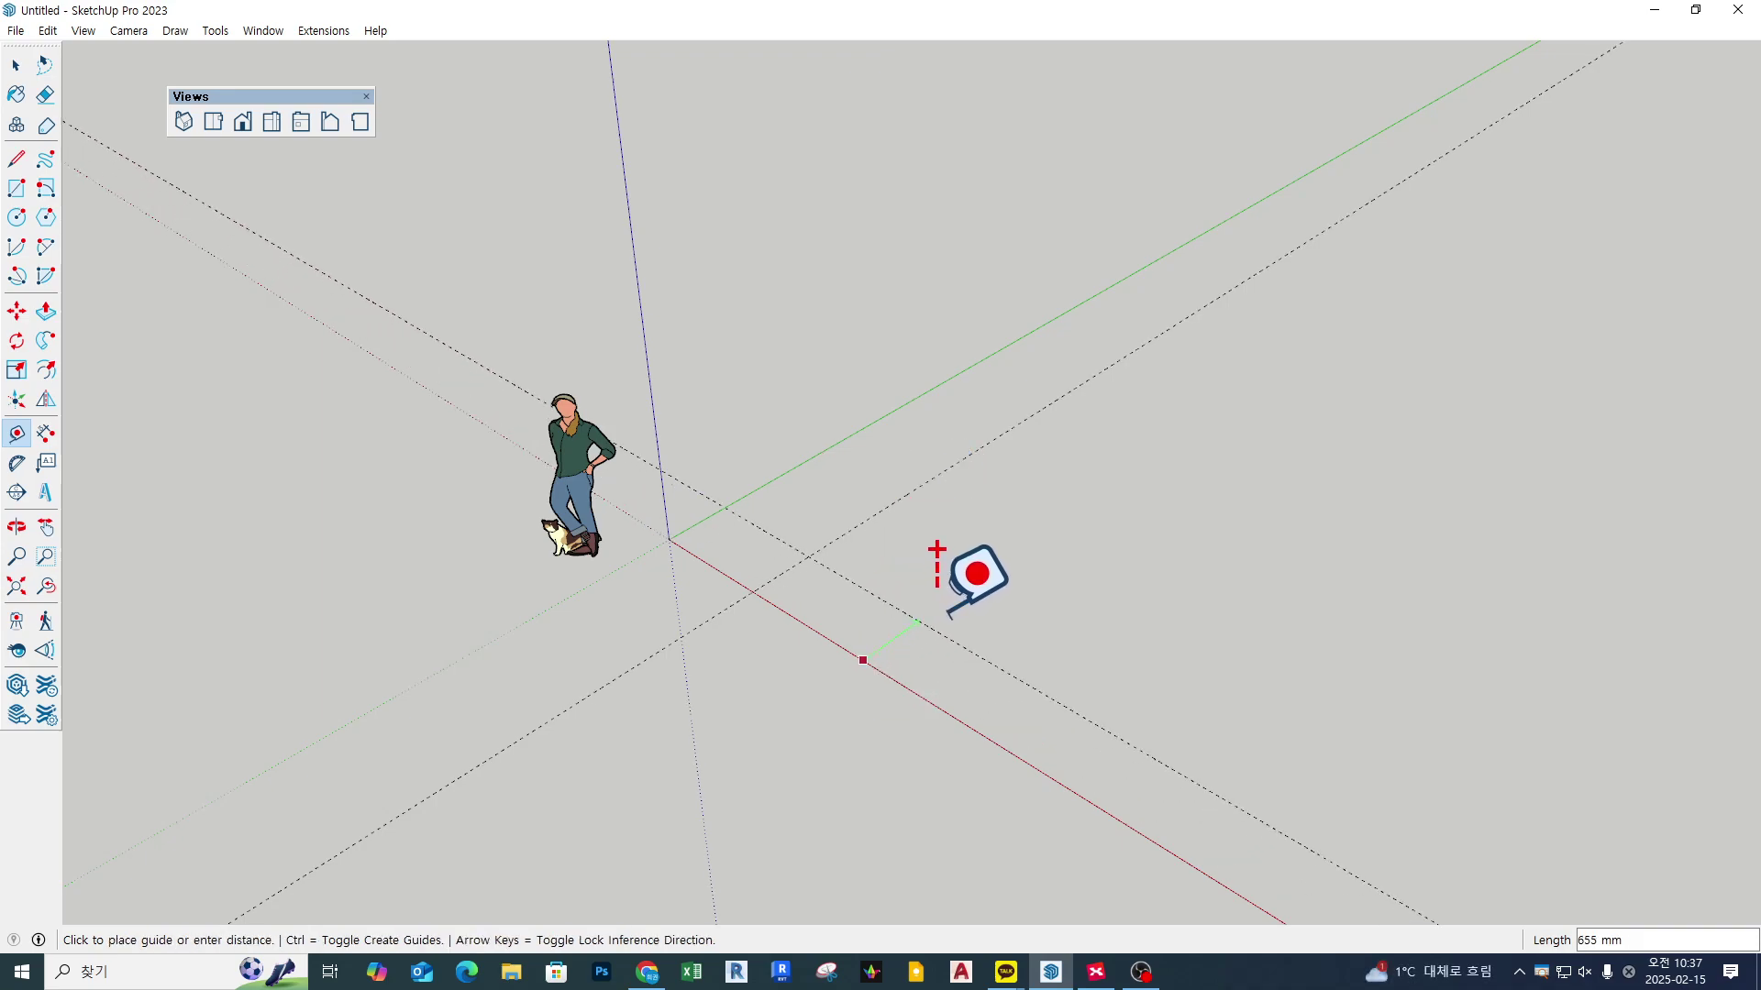
left_click(970, 605)
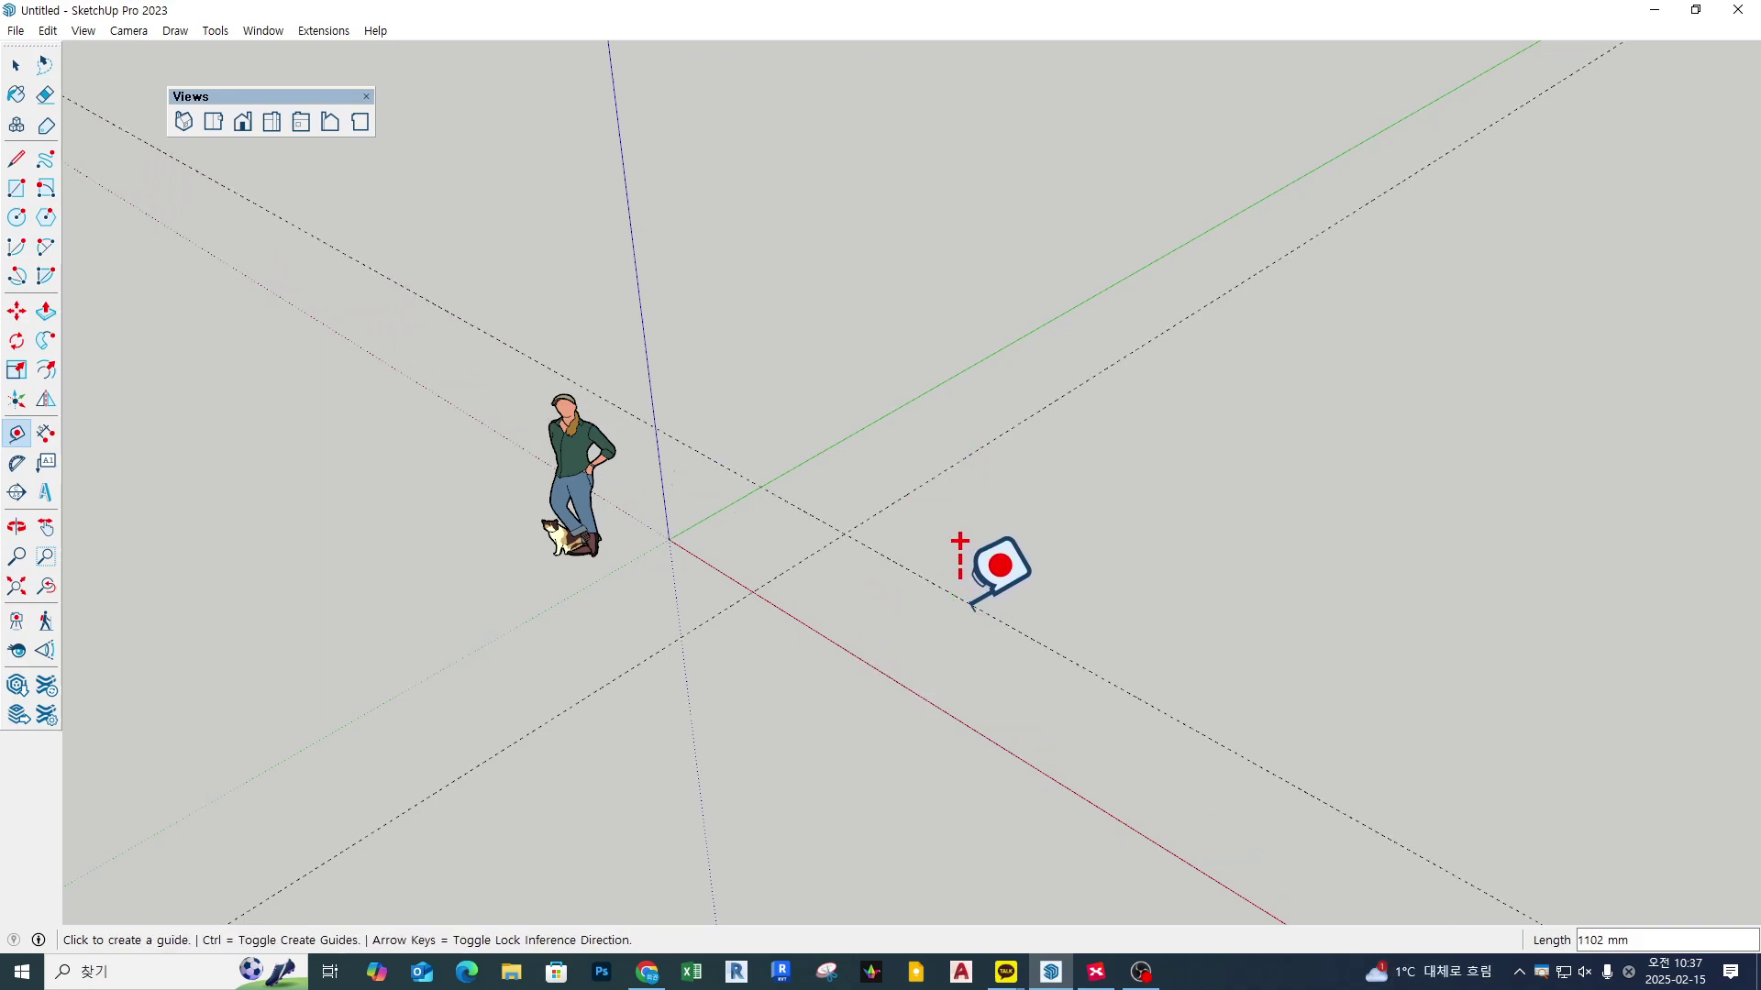
key("l")
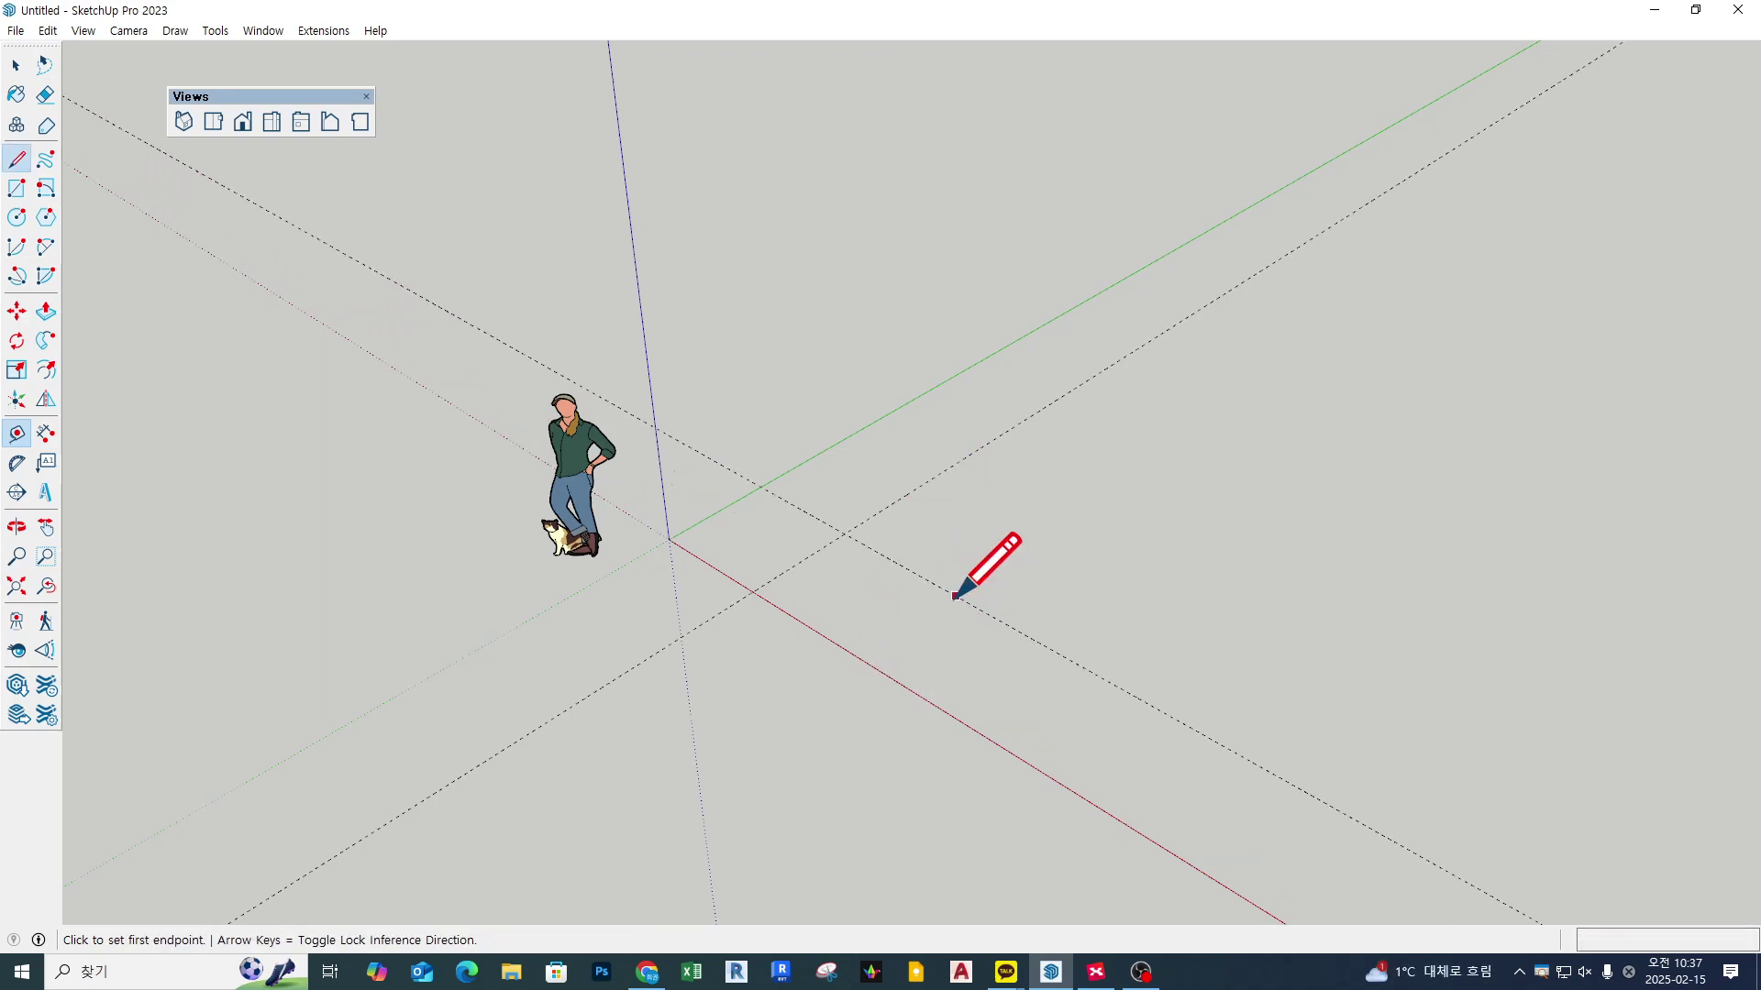
left_click(844, 533)
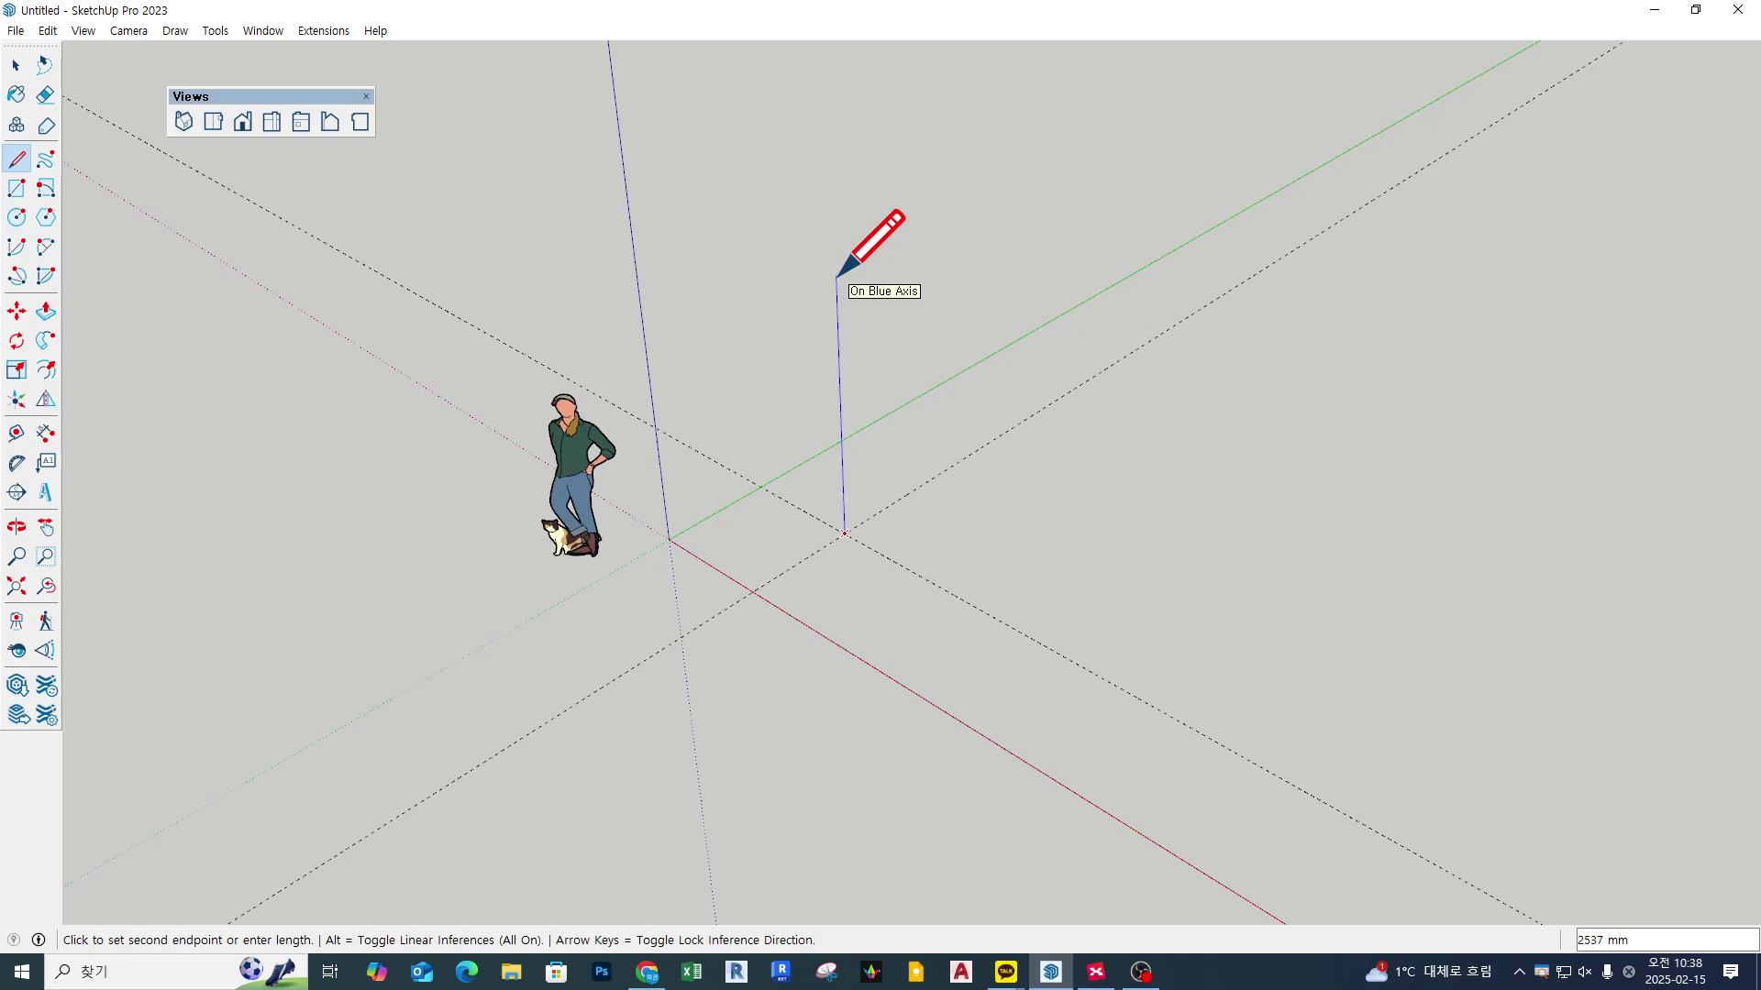
key("space")
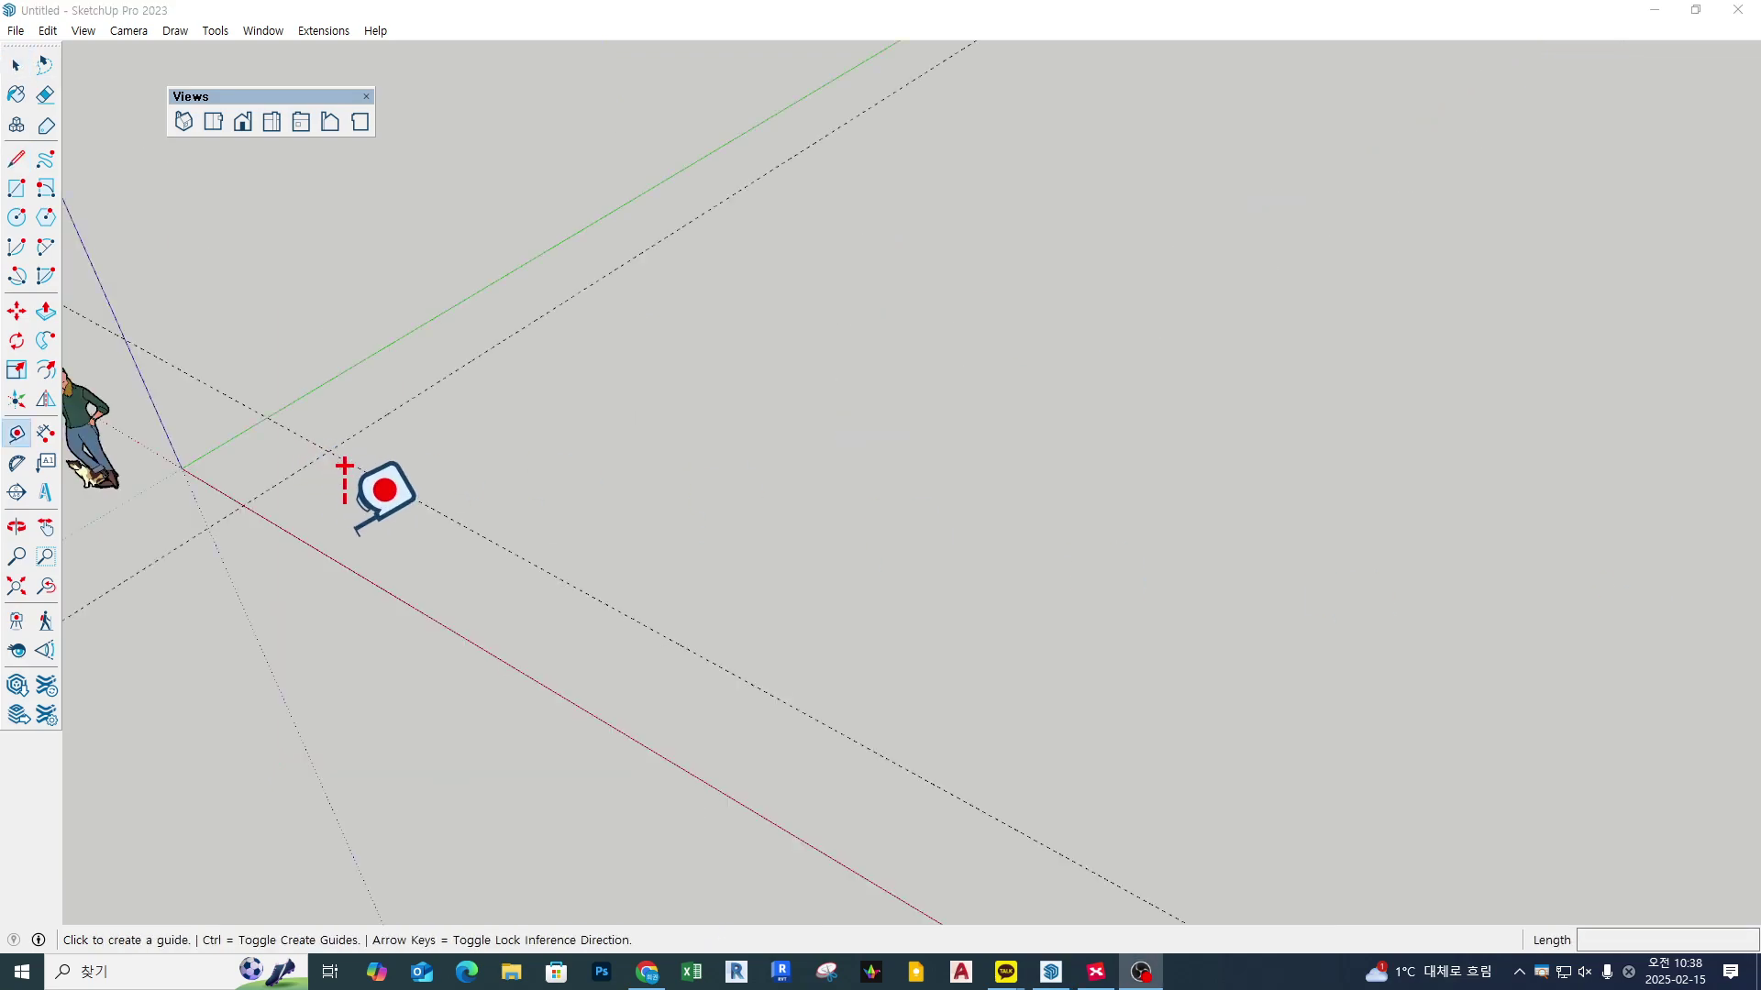
Step: Add a parallel guide 4000 mm from the red-direction guide and another 8000 mm from the green-direction guide
left_click(428, 506)
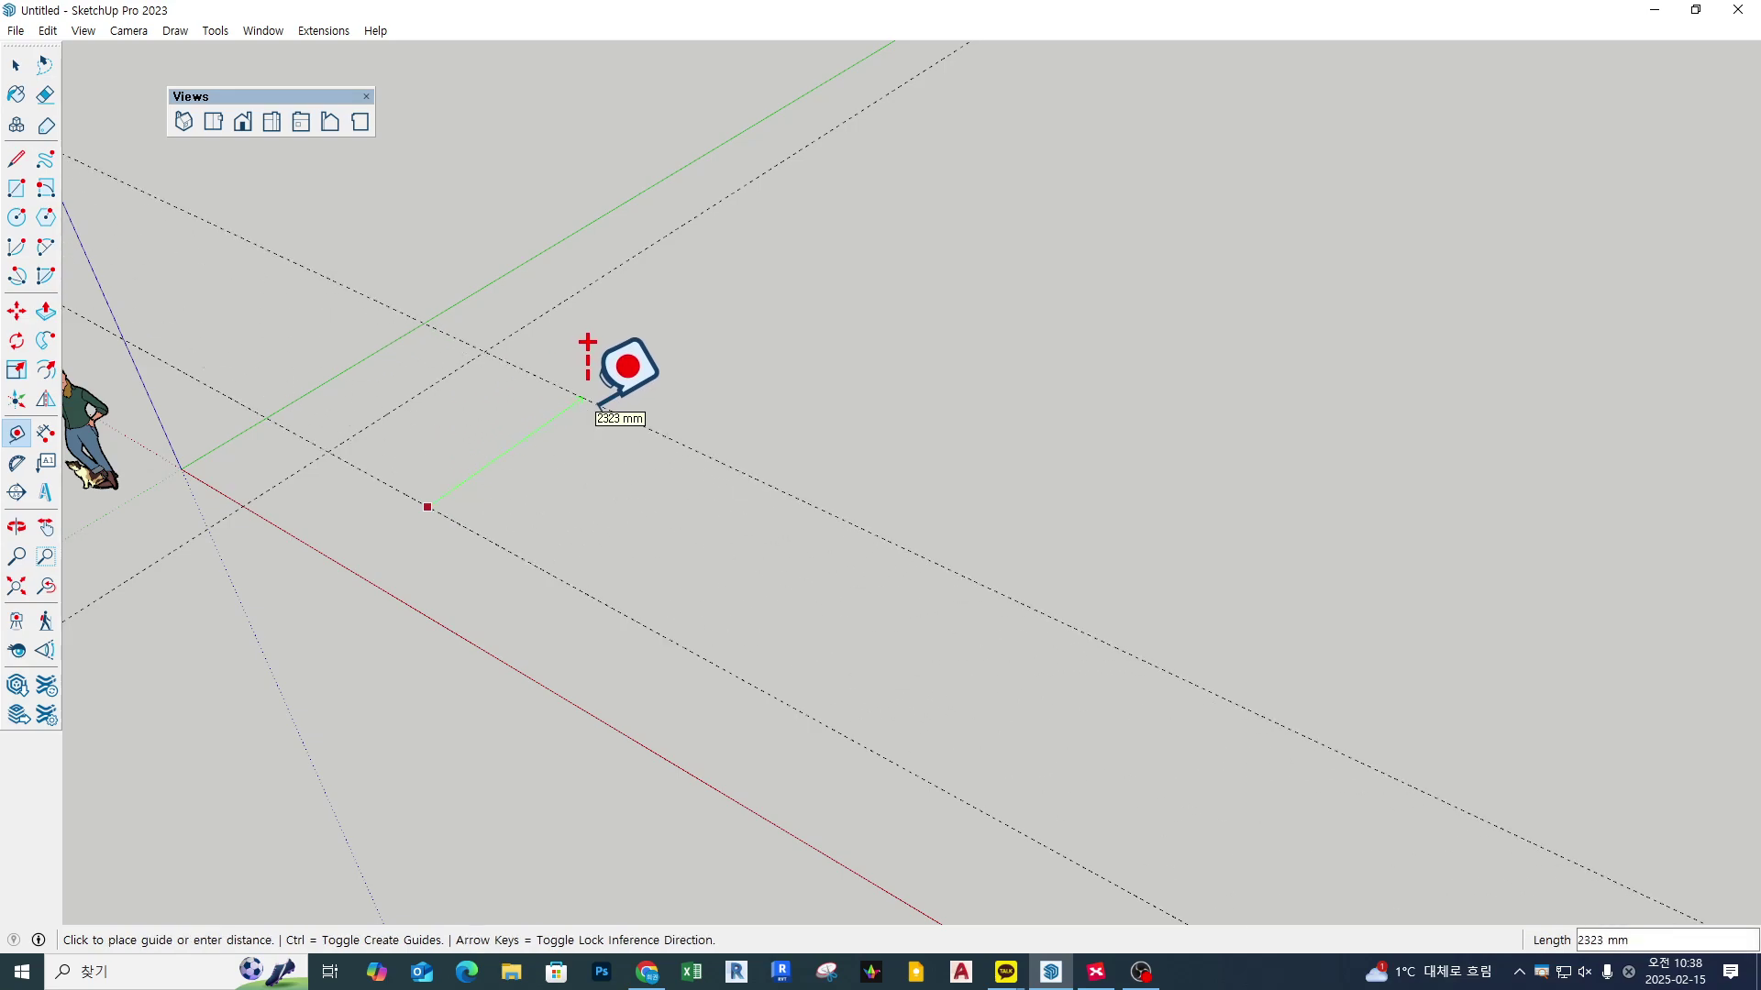
type("8")
key("Return")
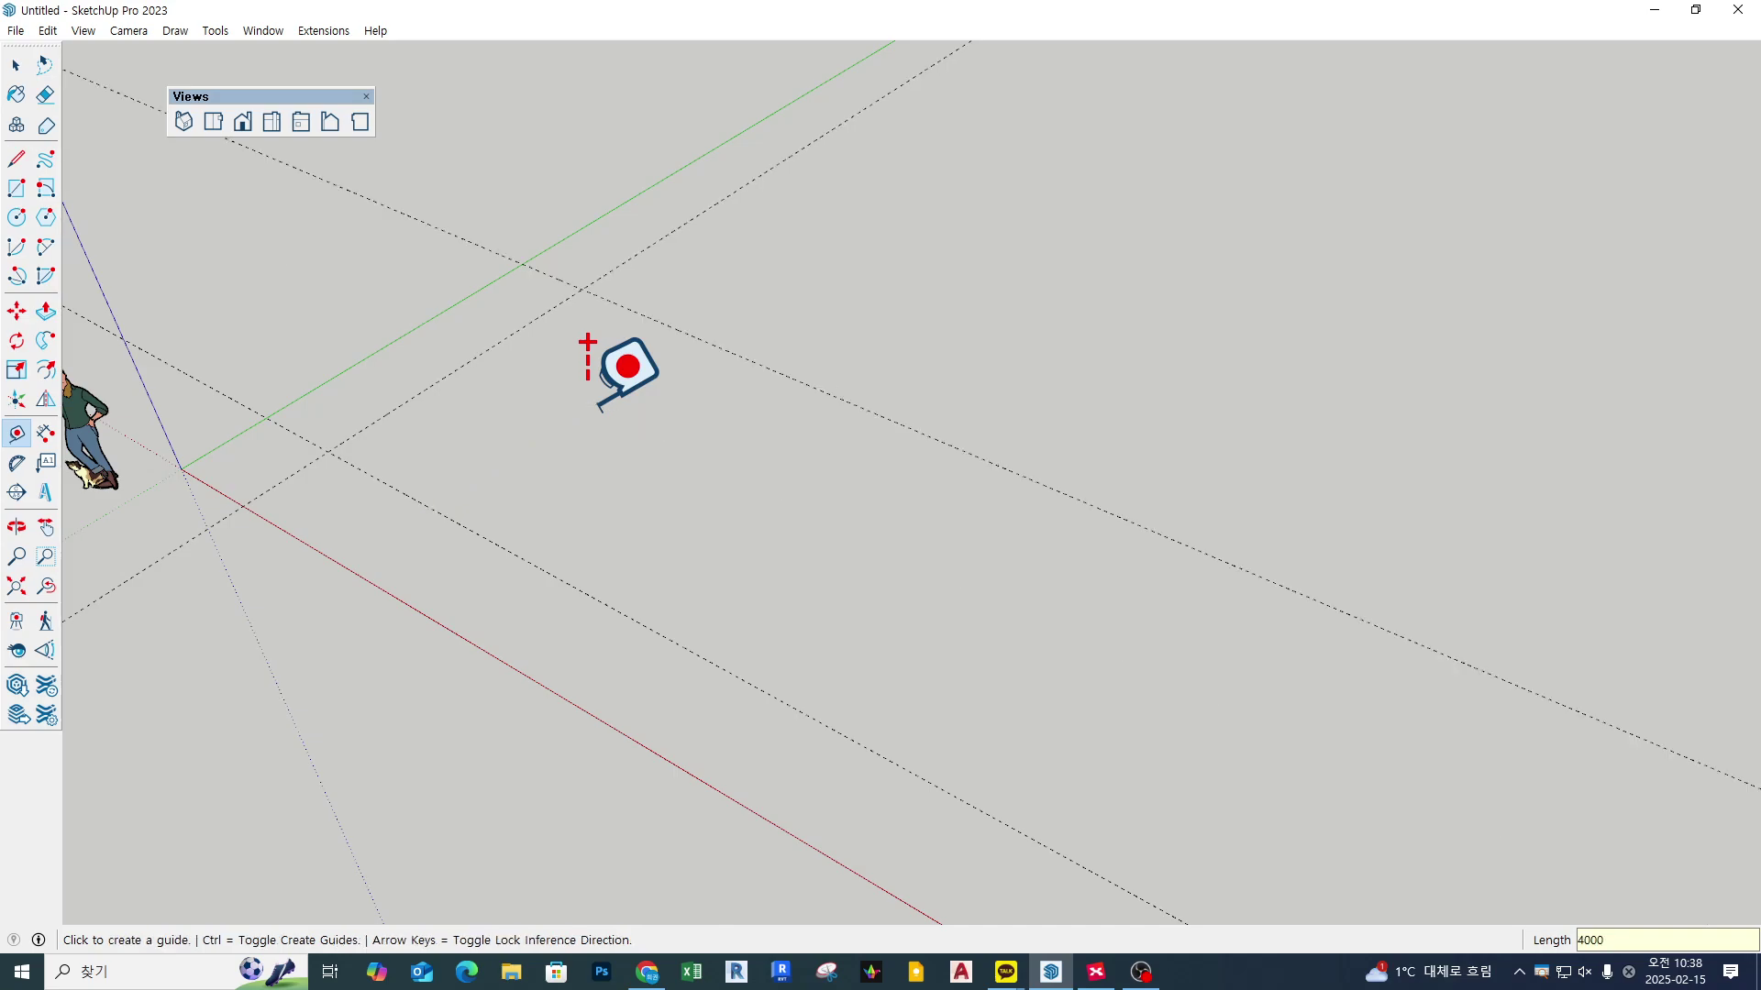
left_click(493, 346)
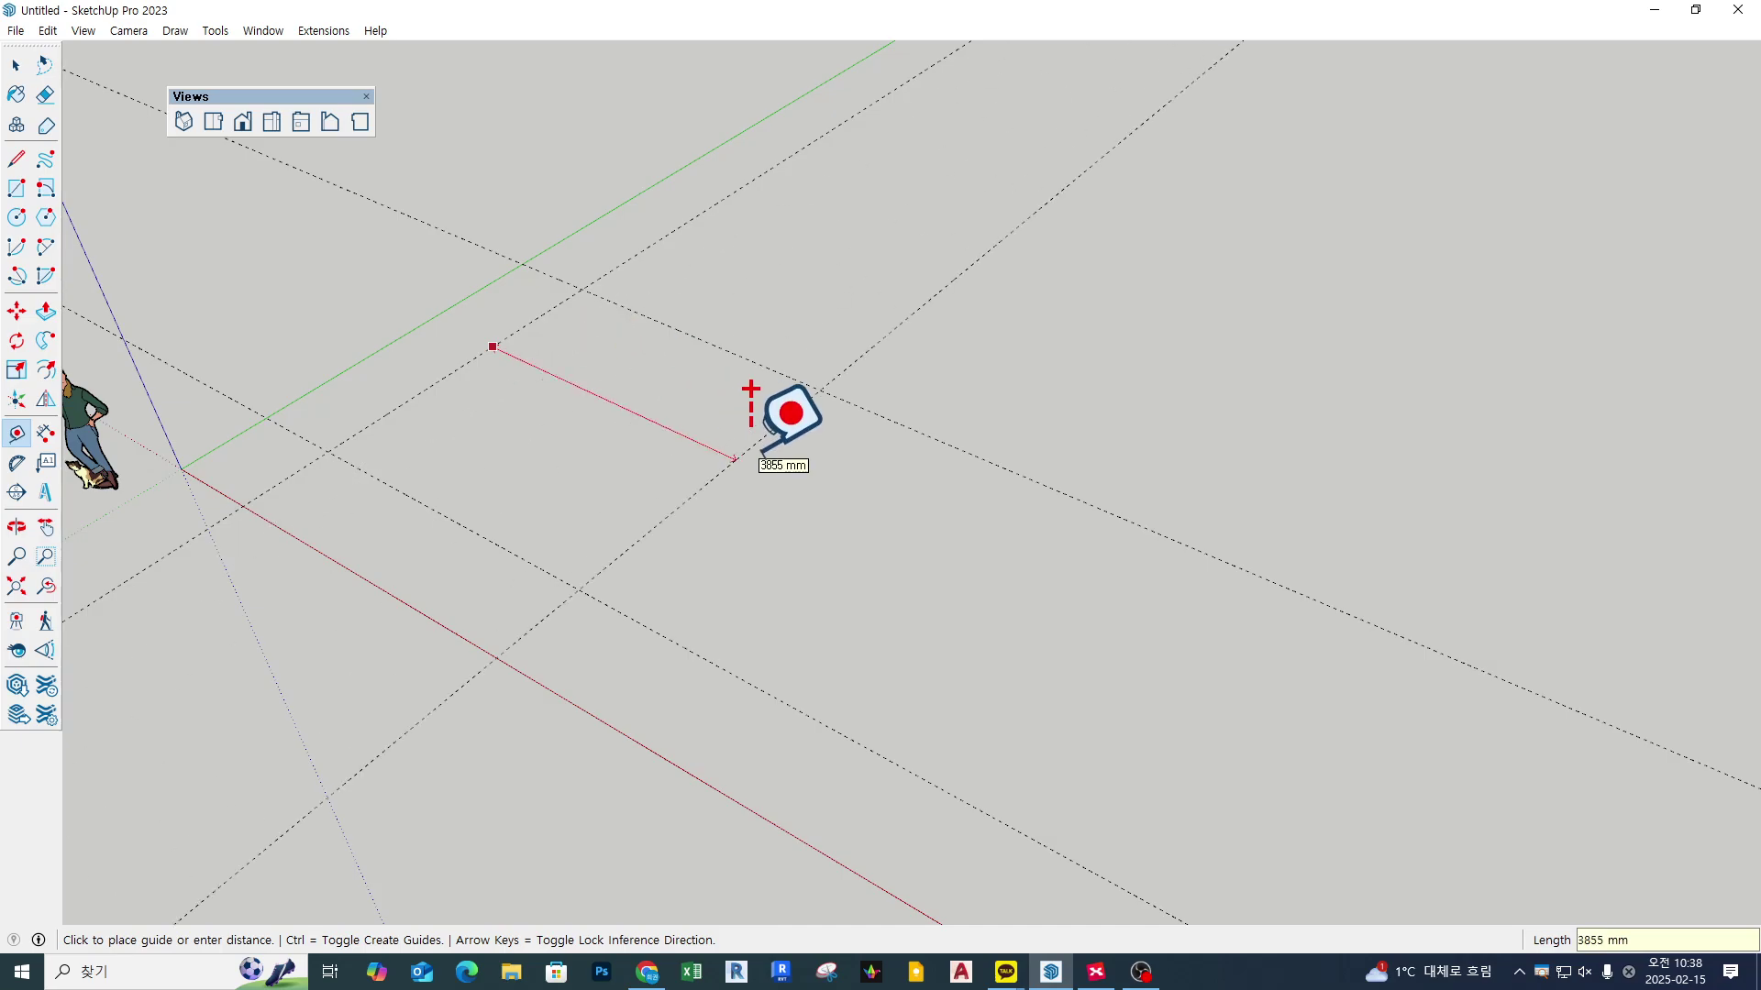
type("8000")
key("Return")
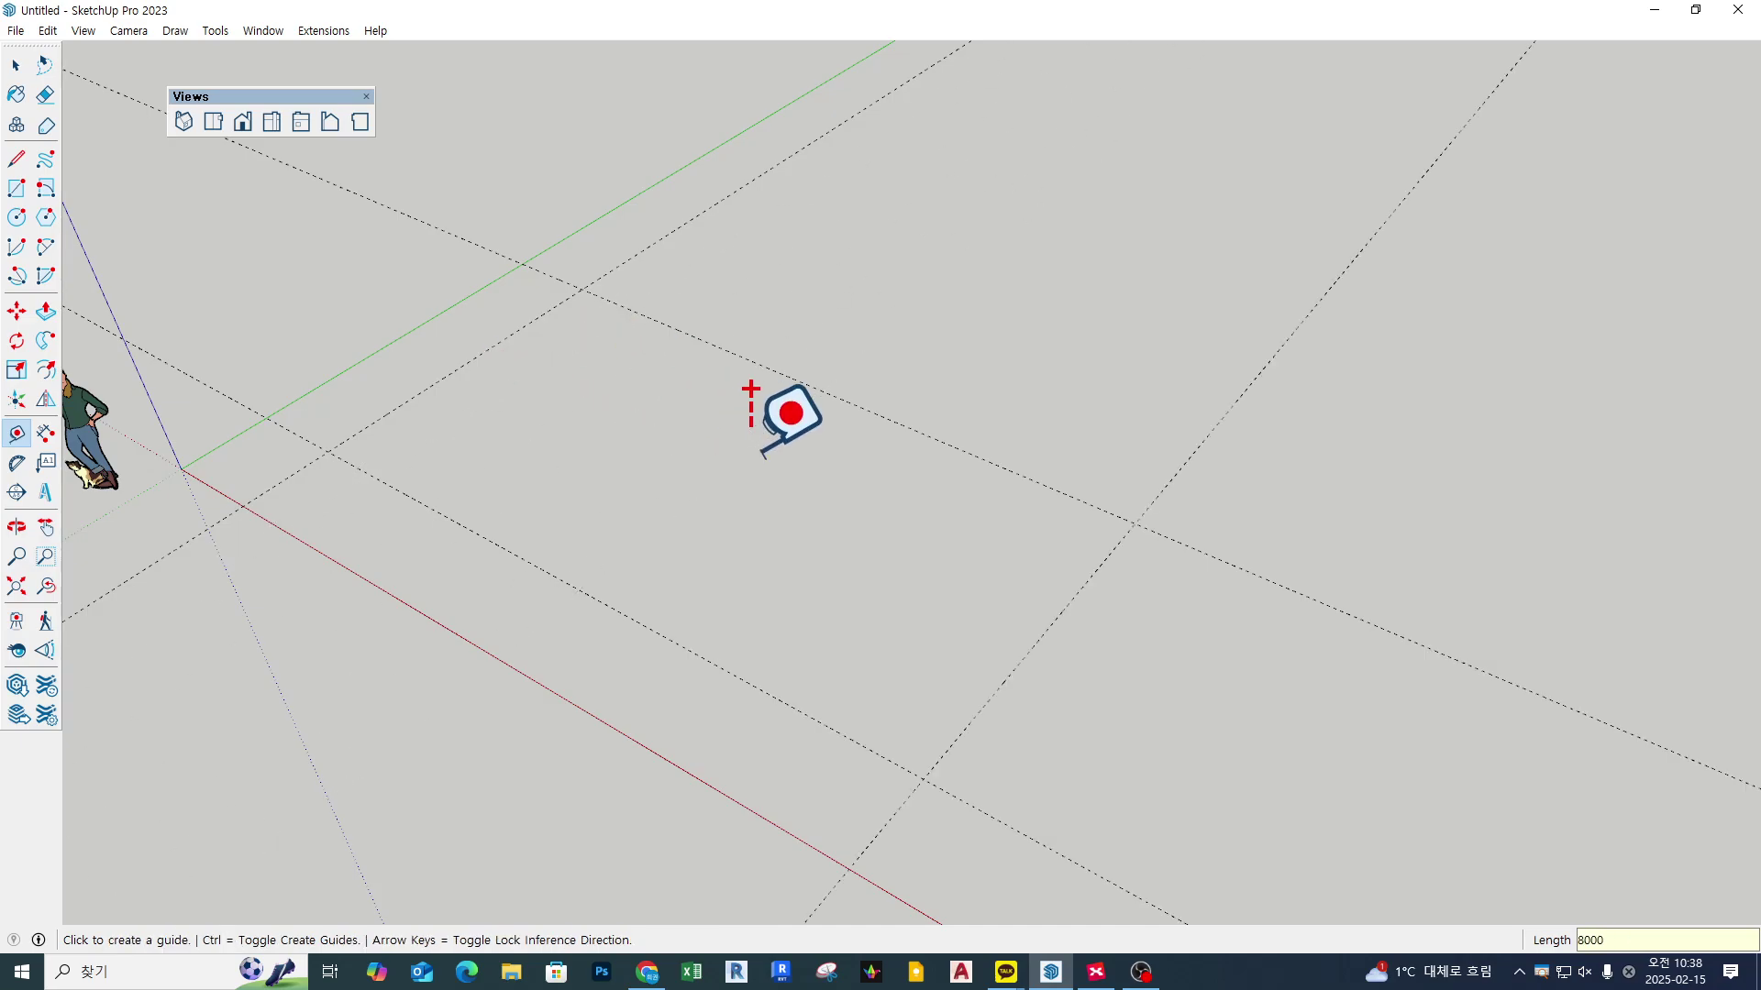
Step: Draw an 8000 x 4000 mm rectangle between opposite intersections of the four guides
middle_click_drag(758, 447, 896, 542)
key("r")
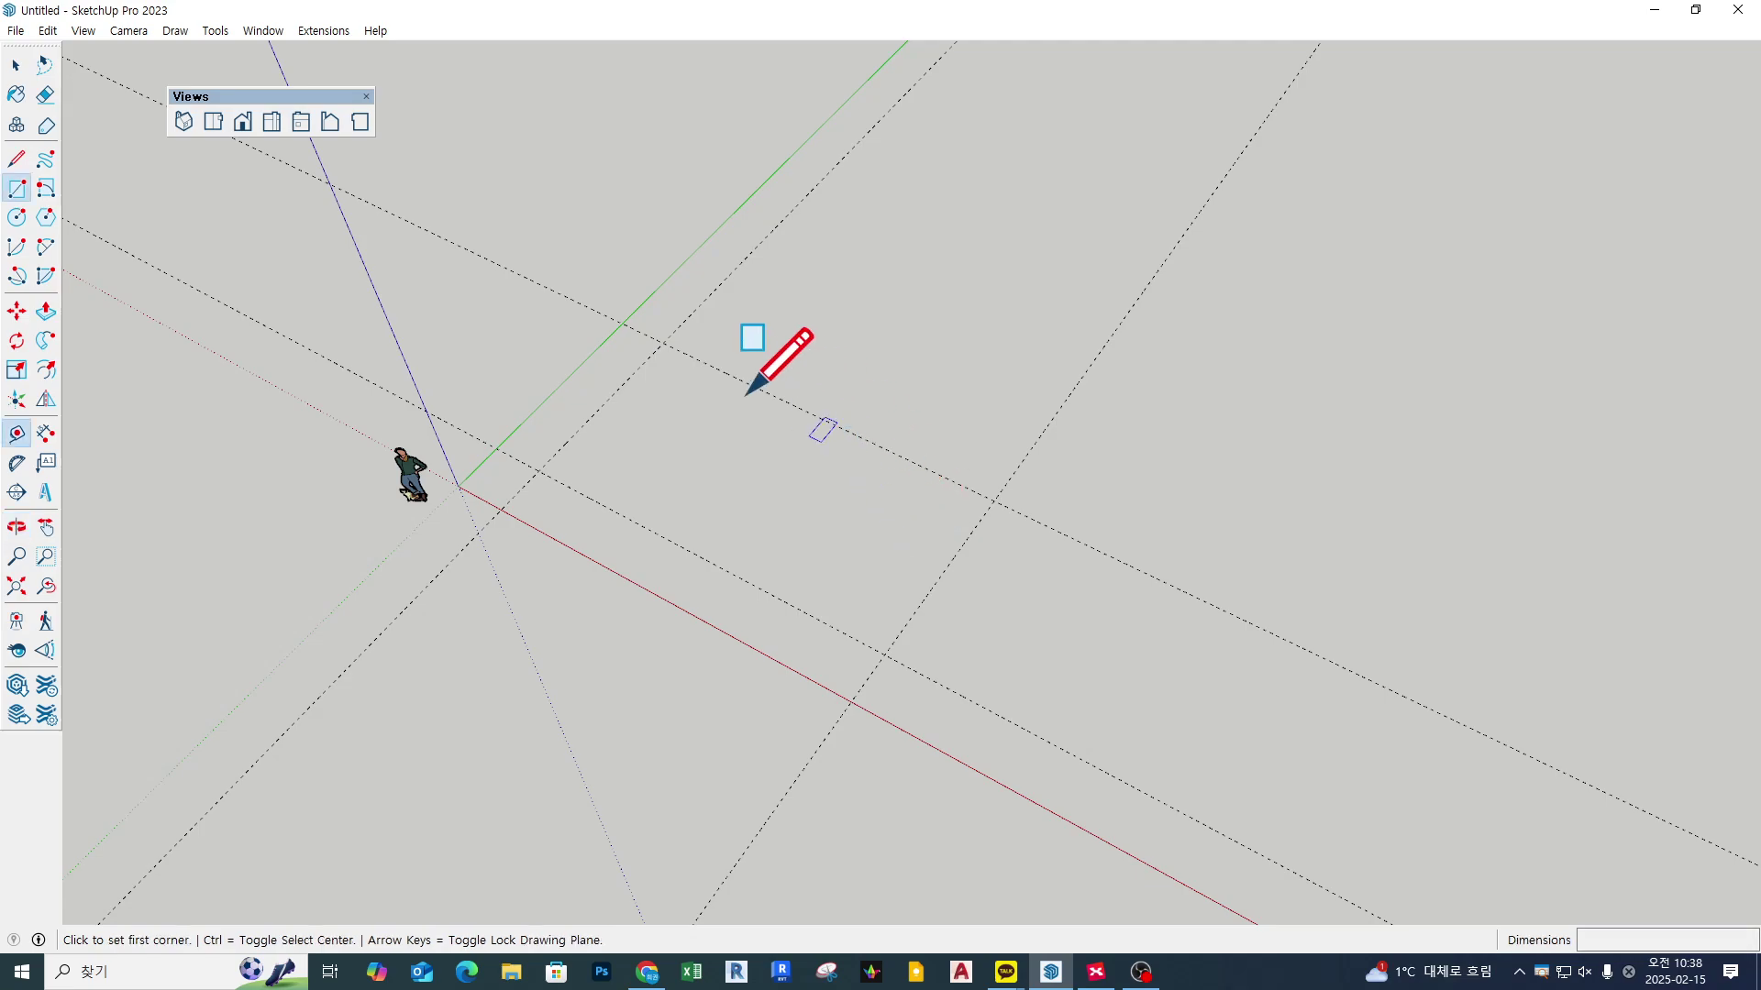
left_click(662, 345)
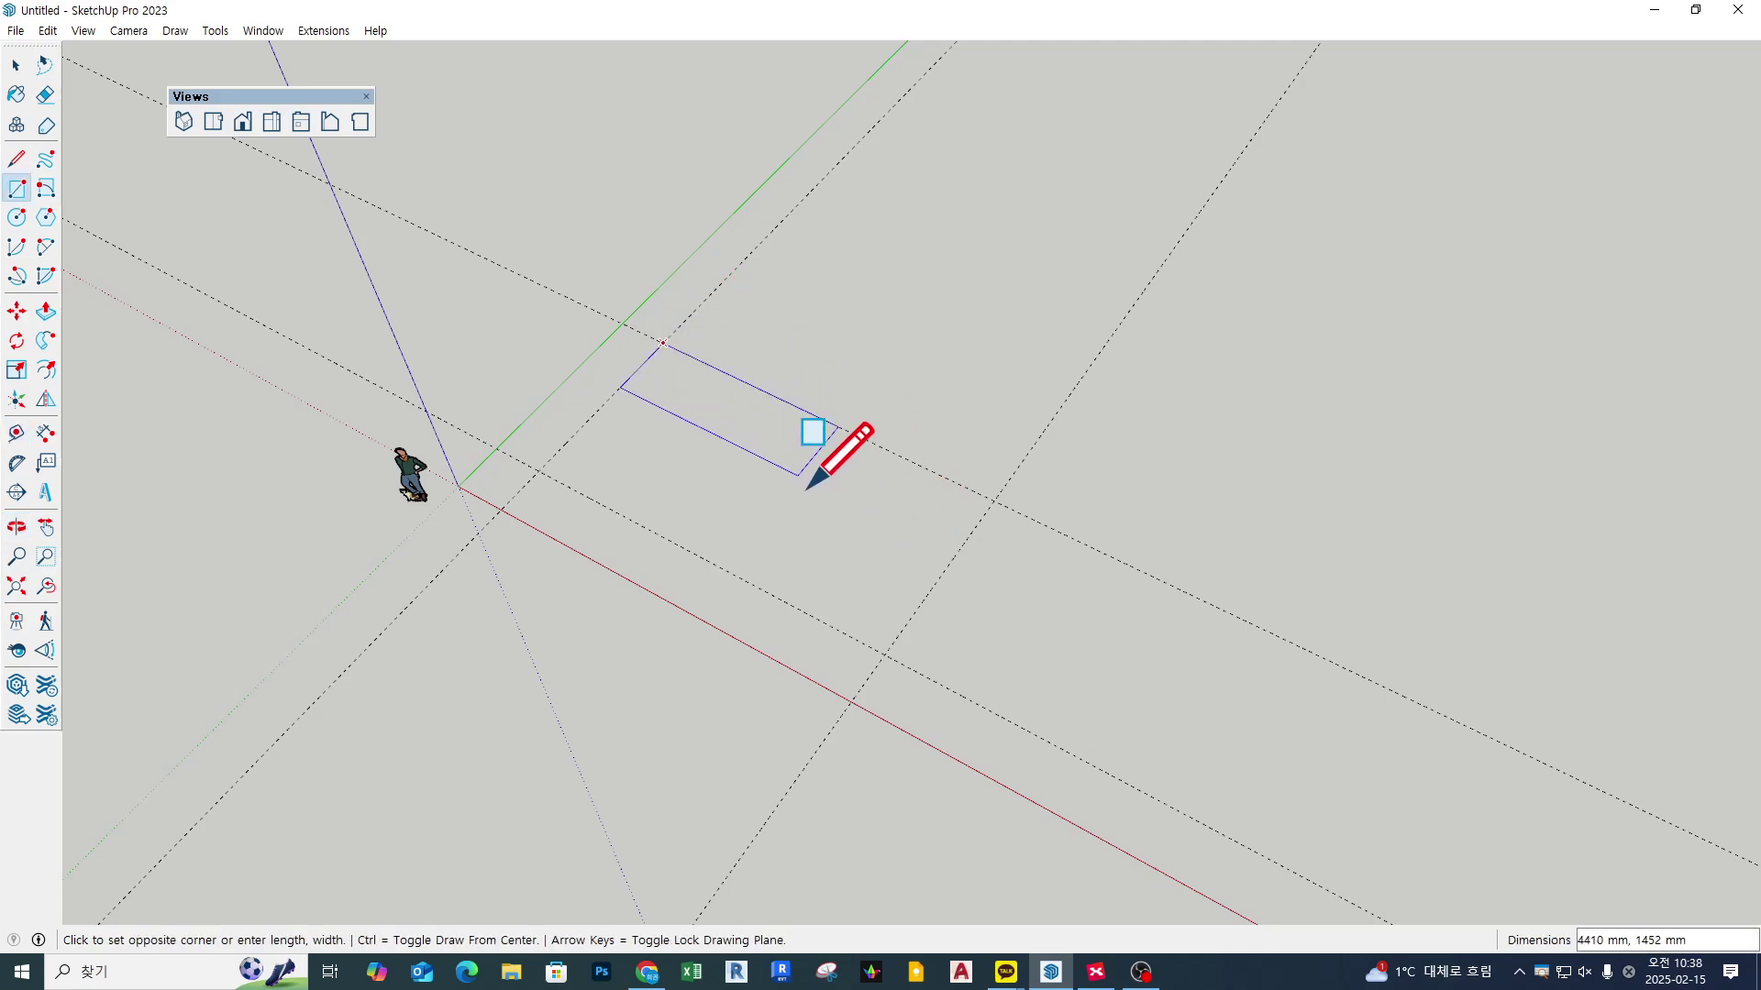
left_click(885, 654)
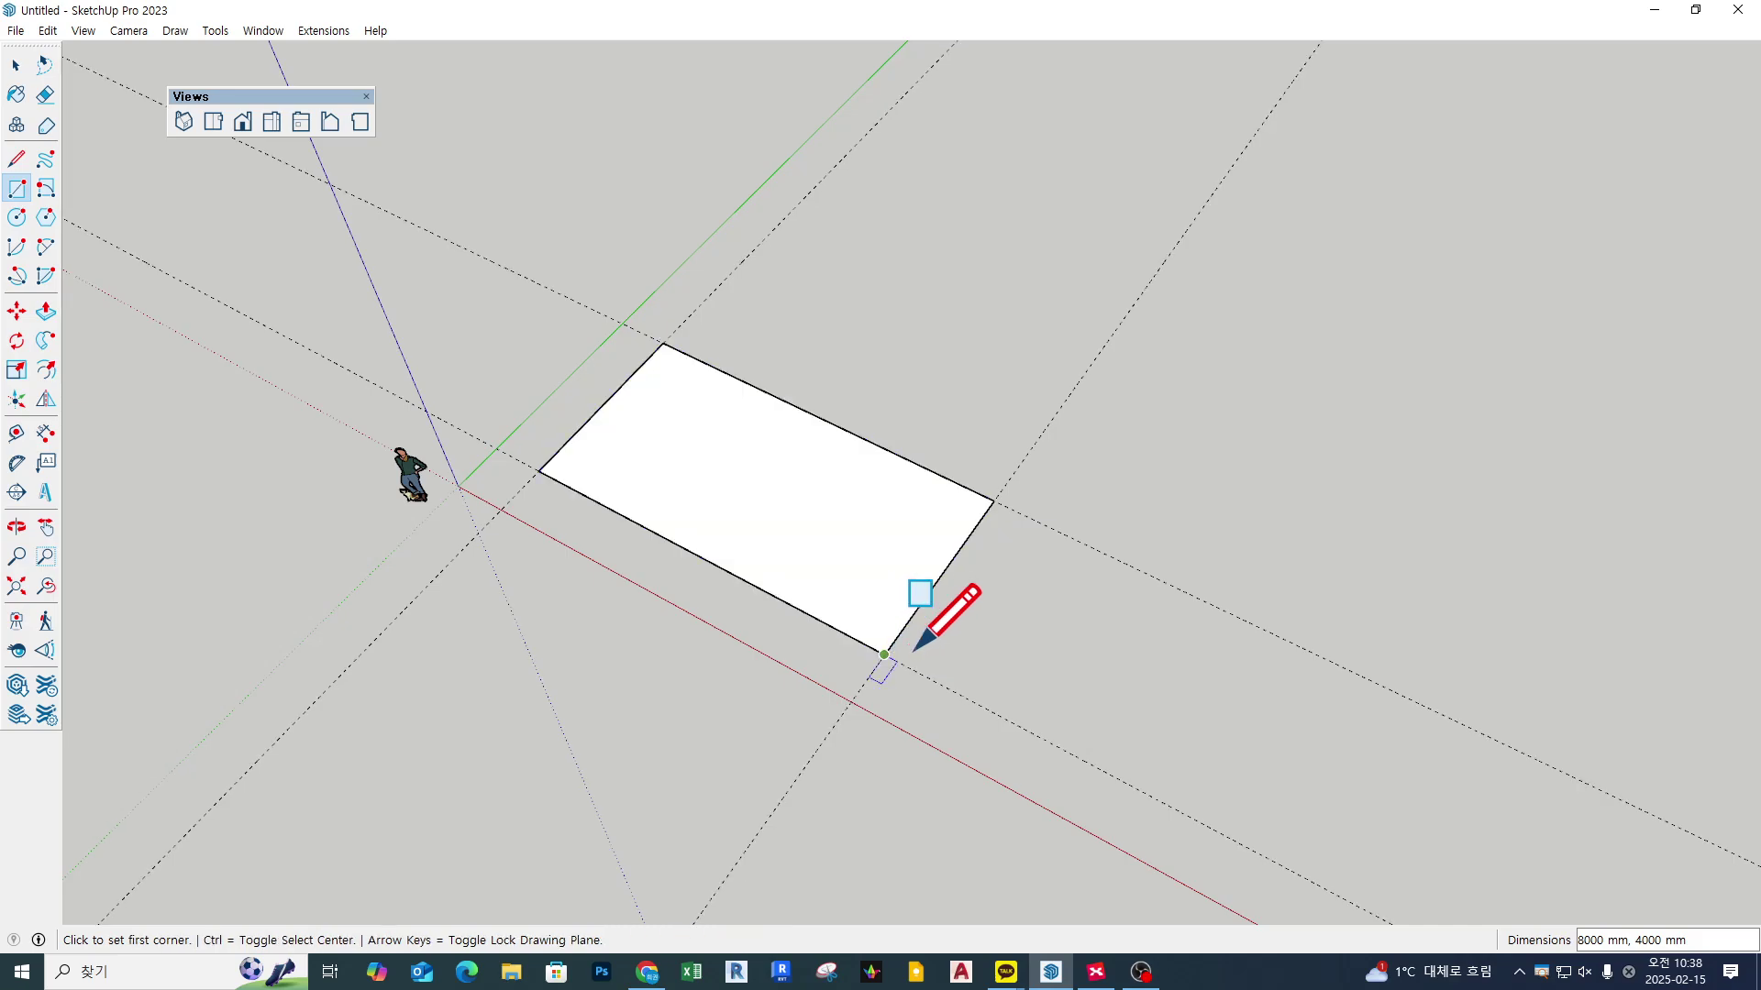
middle_click_drag(990, 660, 965, 549)
key("p")
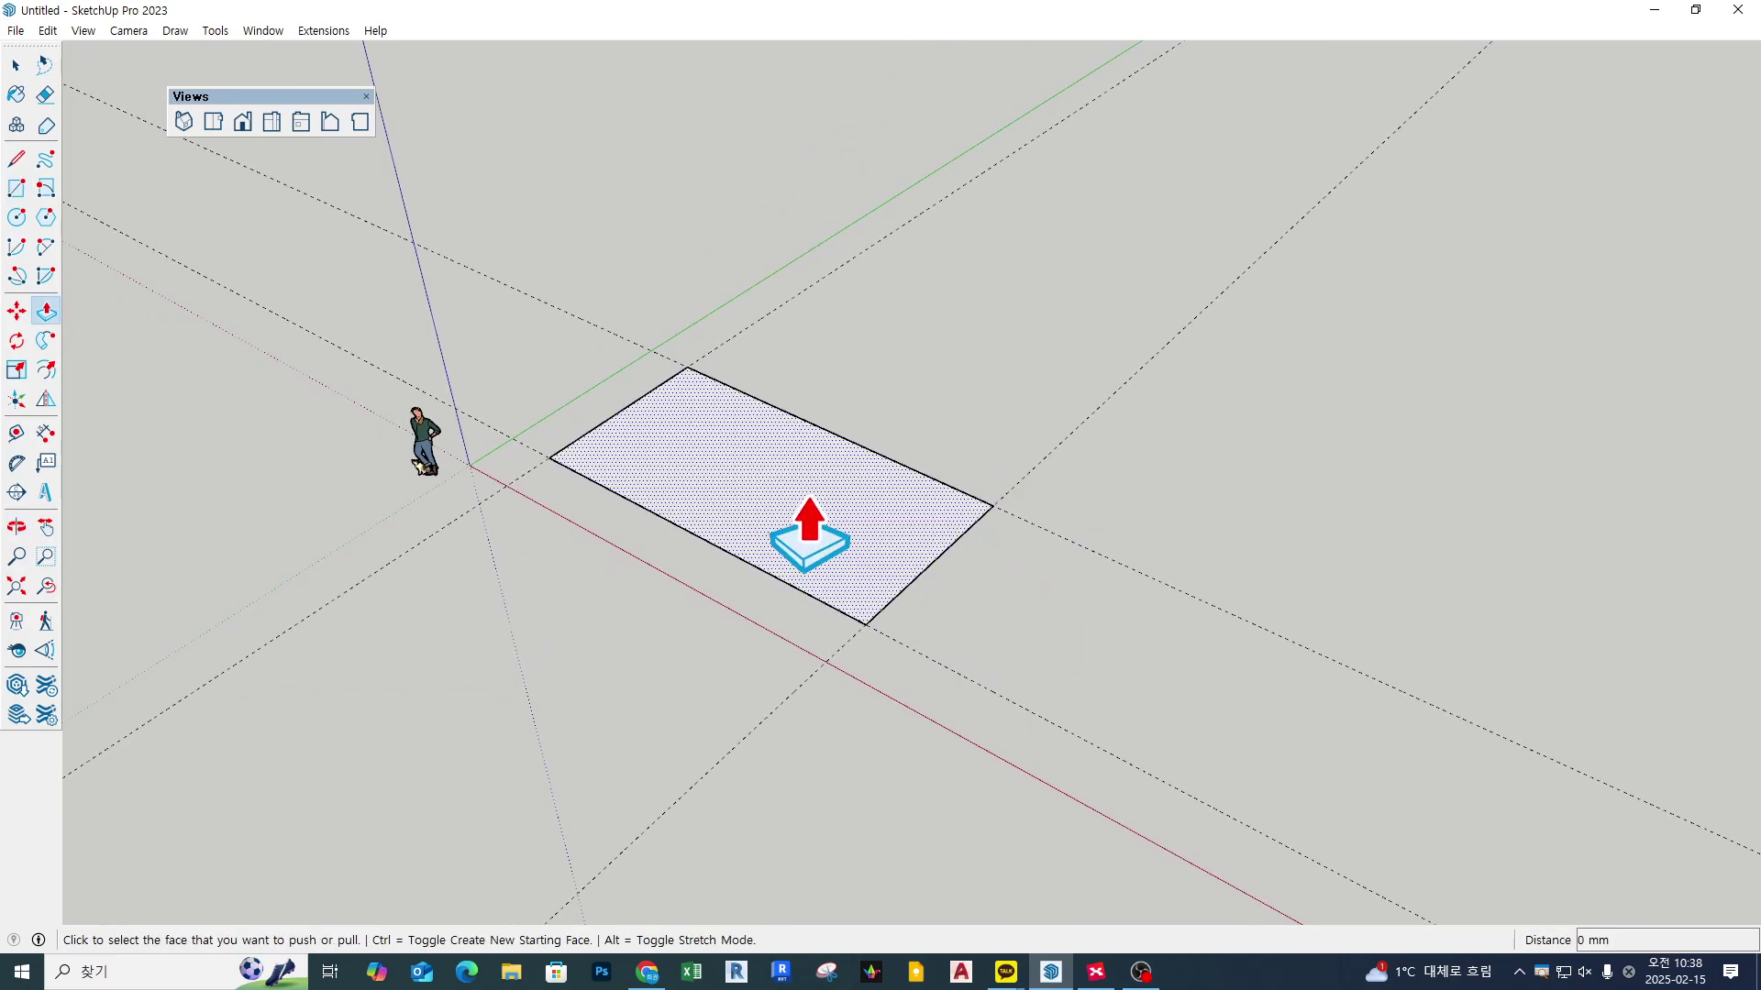
left_click(809, 536)
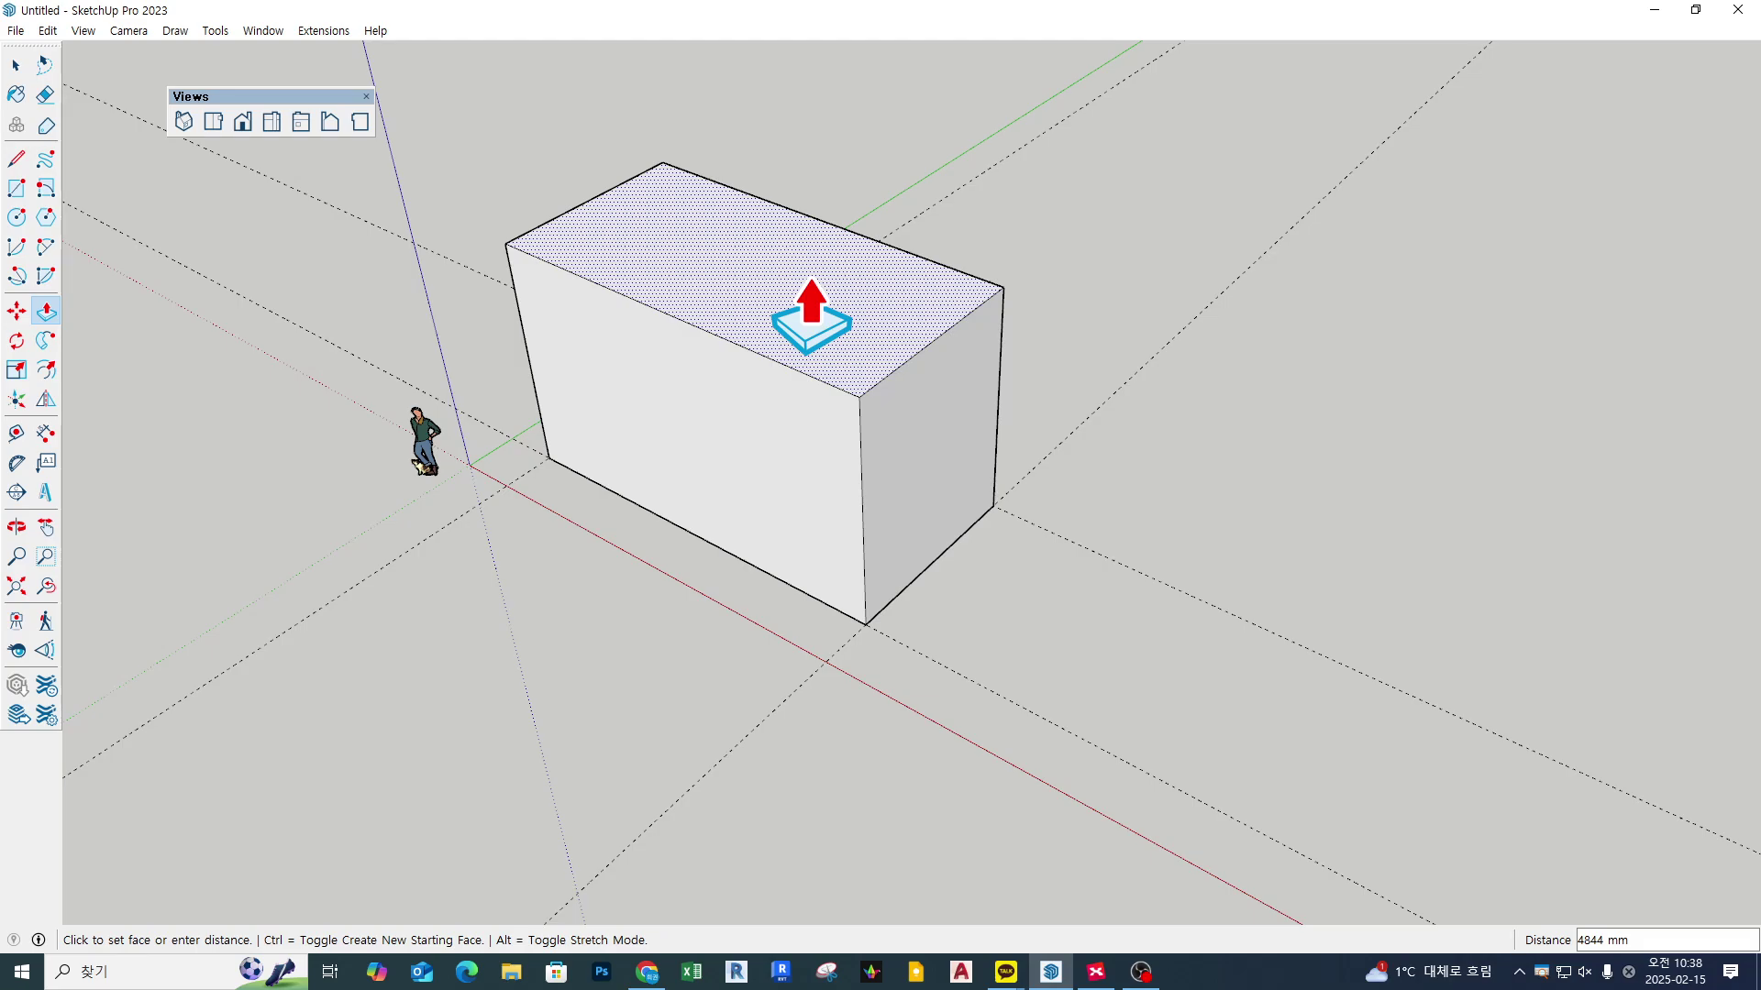
key("Escape")
key("space")
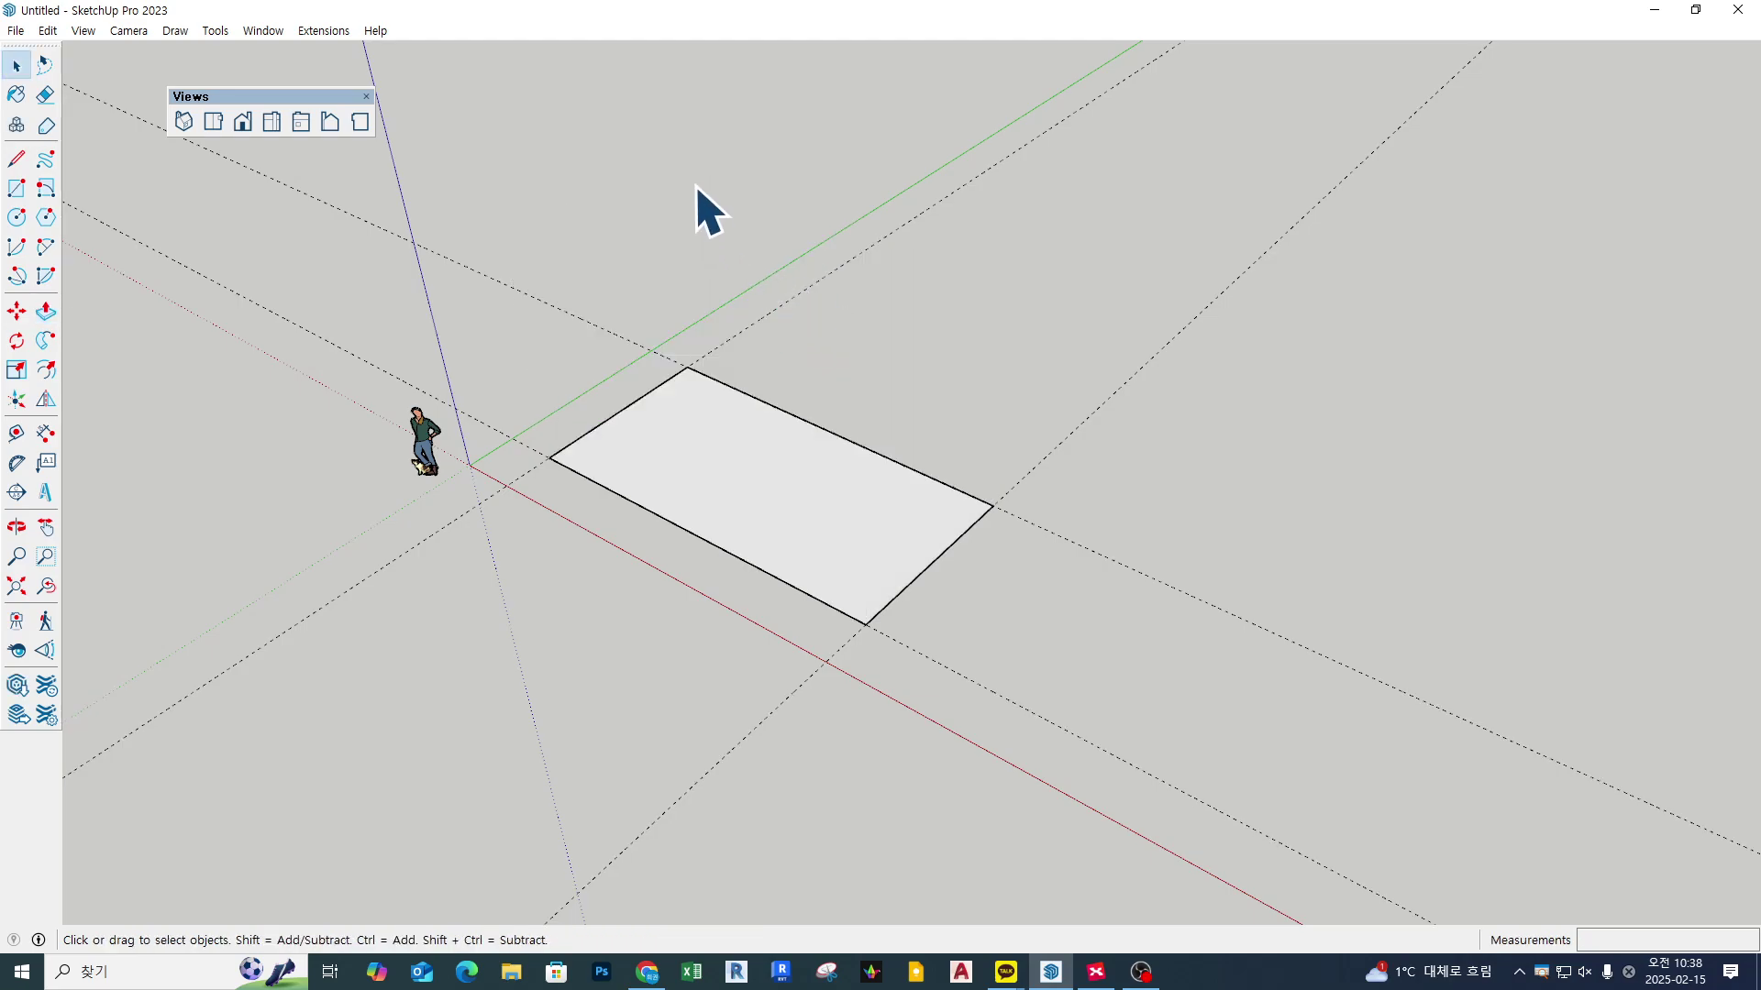
Step: Create a vertical guide 3600 mm long upward from the rectangle's corner nearest the origin
key("t")
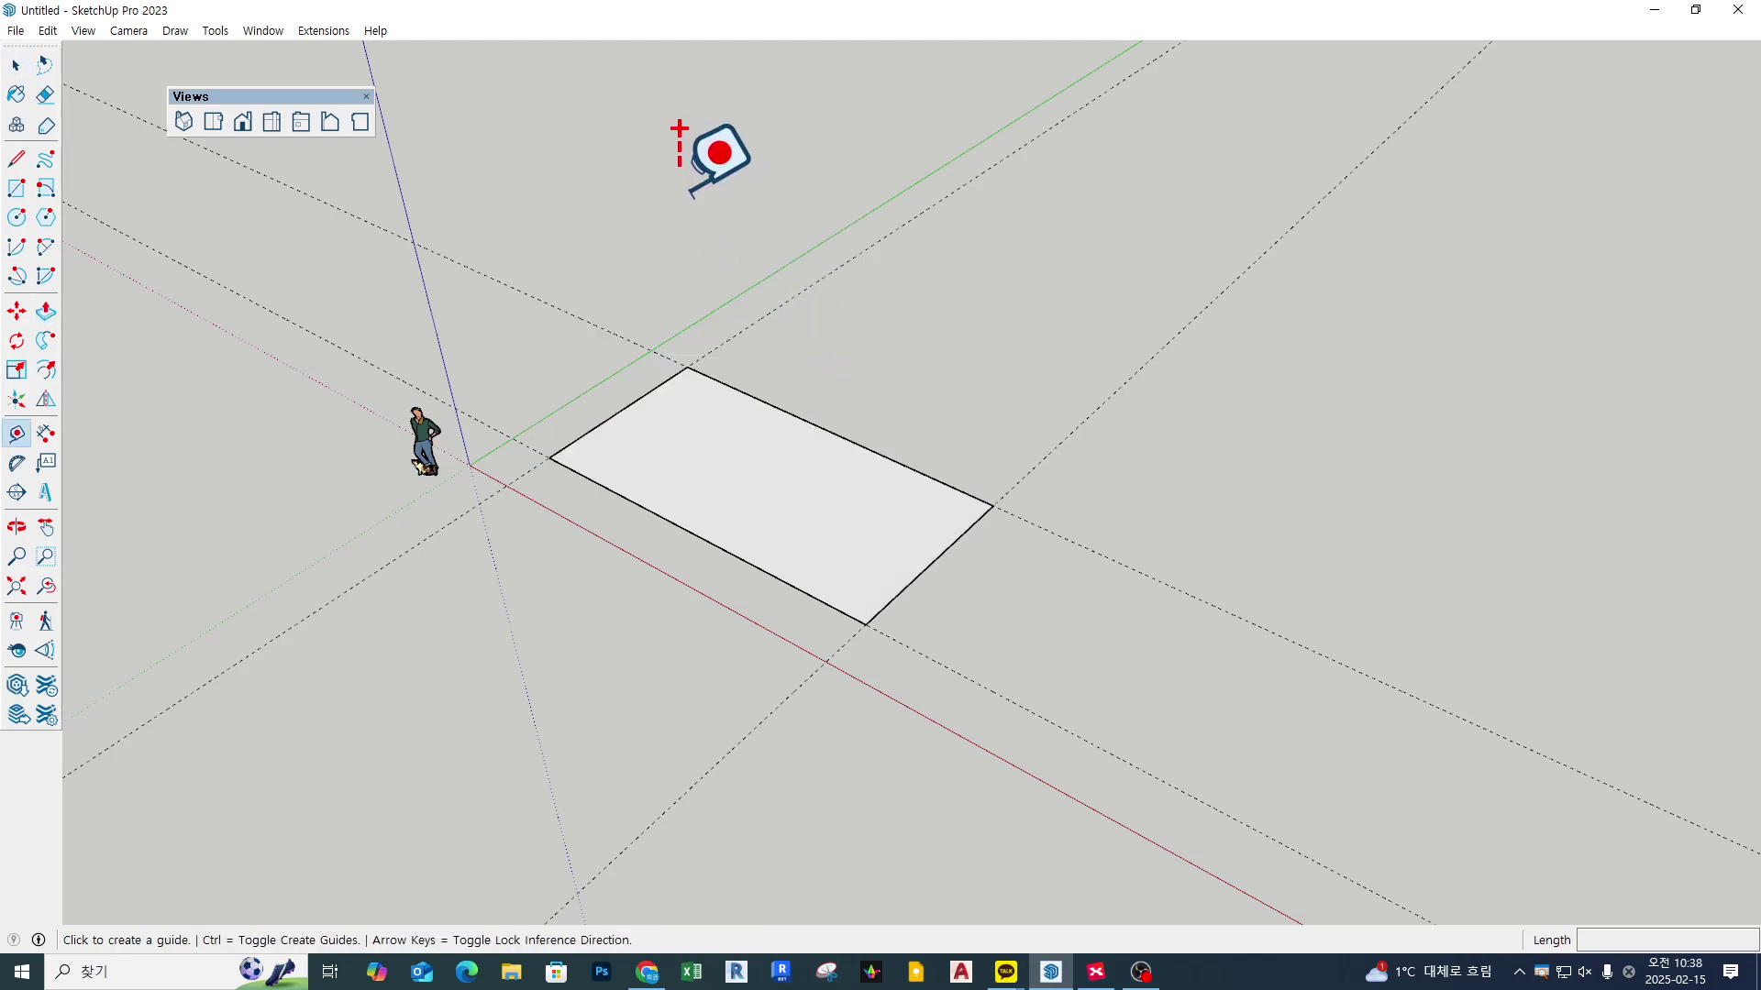
left_click(548, 456)
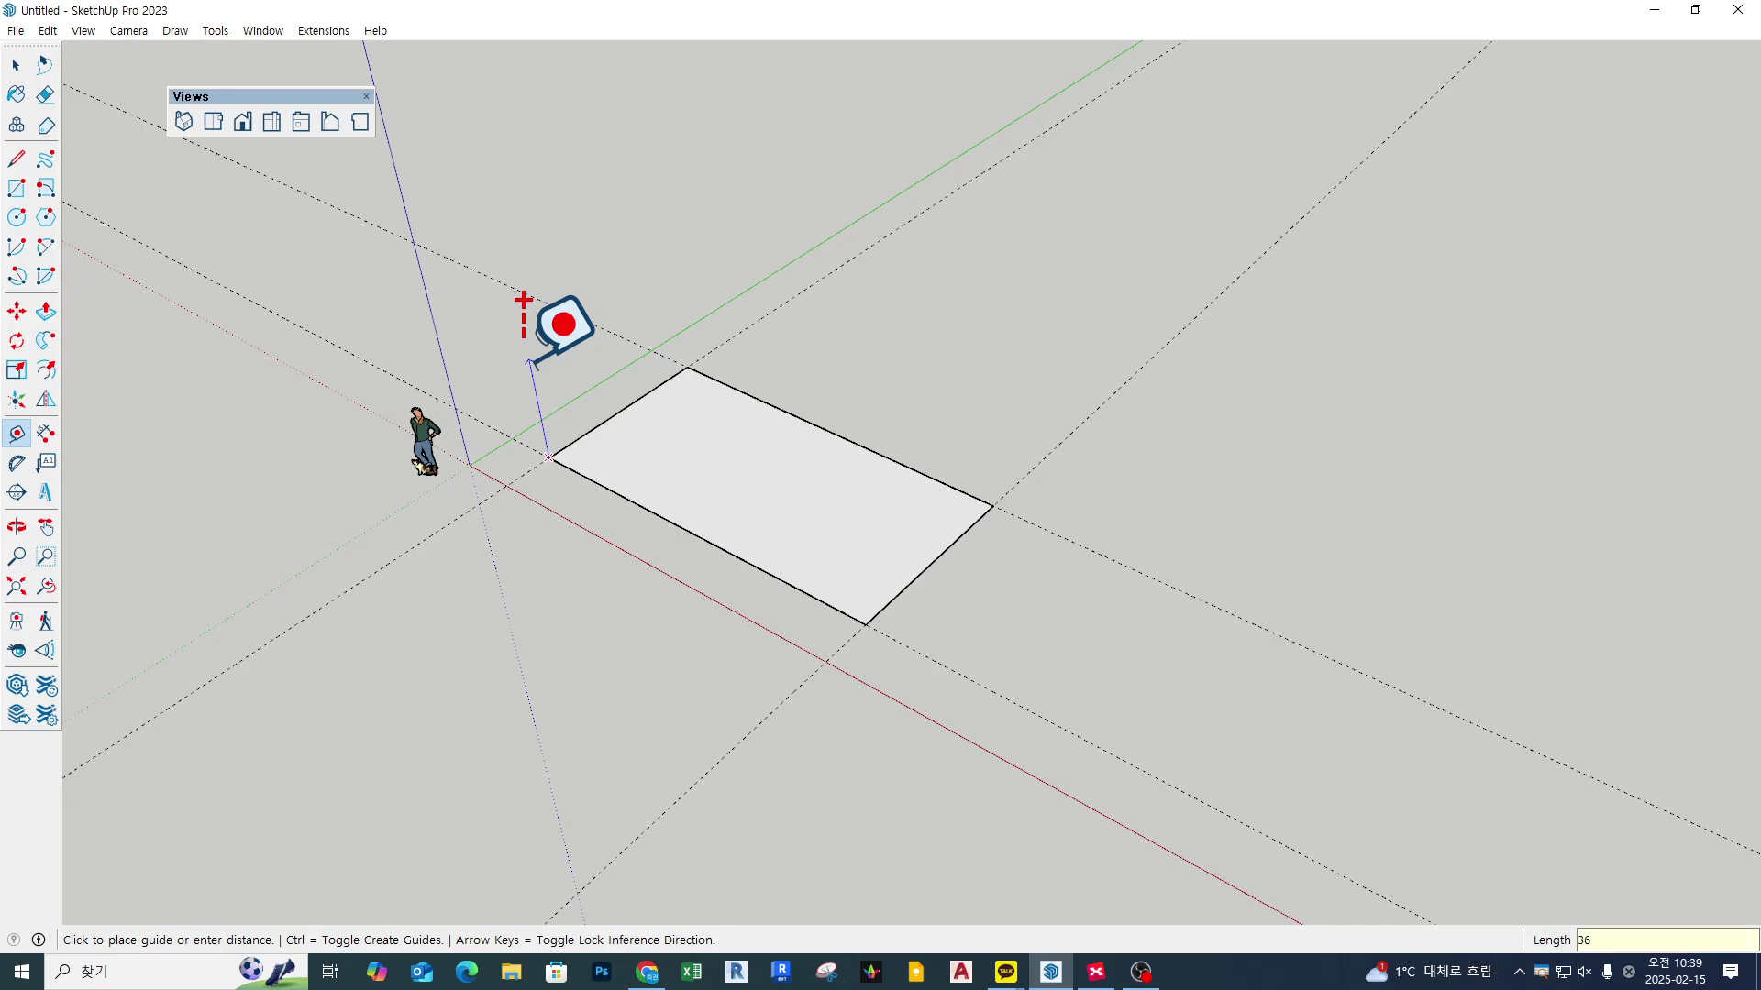
left_click(524, 300)
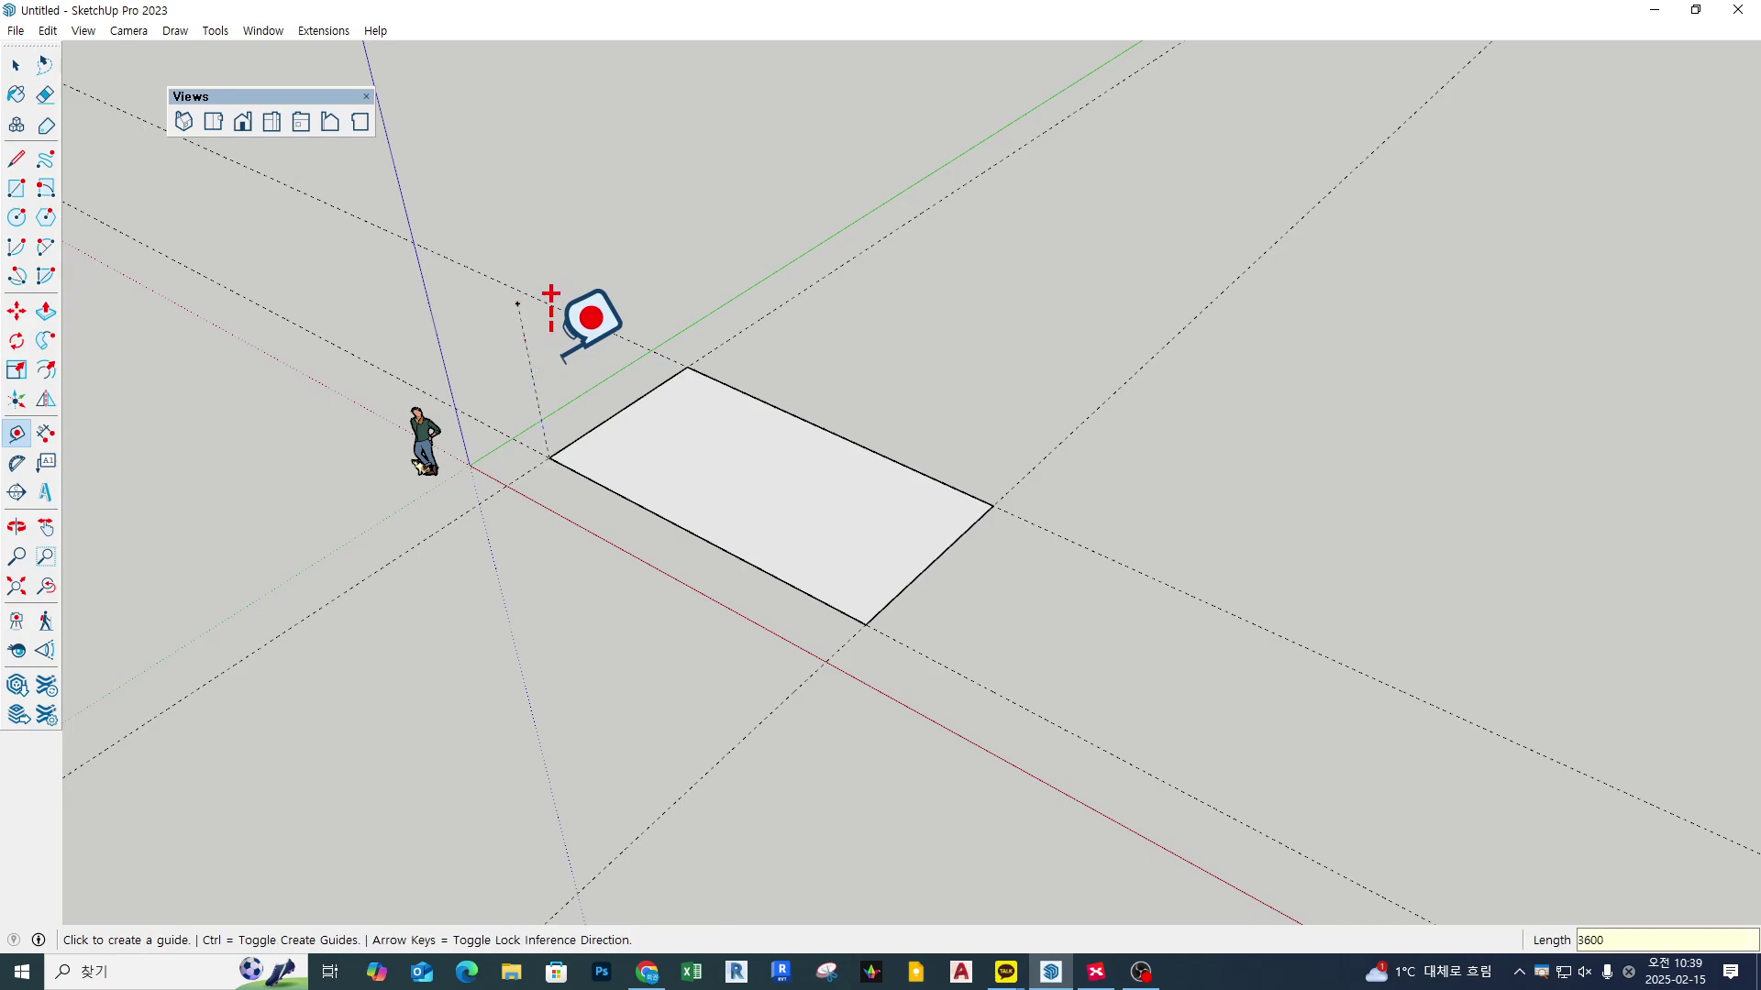
mouse_move(527, 296)
middle_mouse_down()
mouse_move(504, 346)
mouse_move(477, 192)
mouse_move(471, 334)
mouse_move(499, 285)
middle_mouse_up()
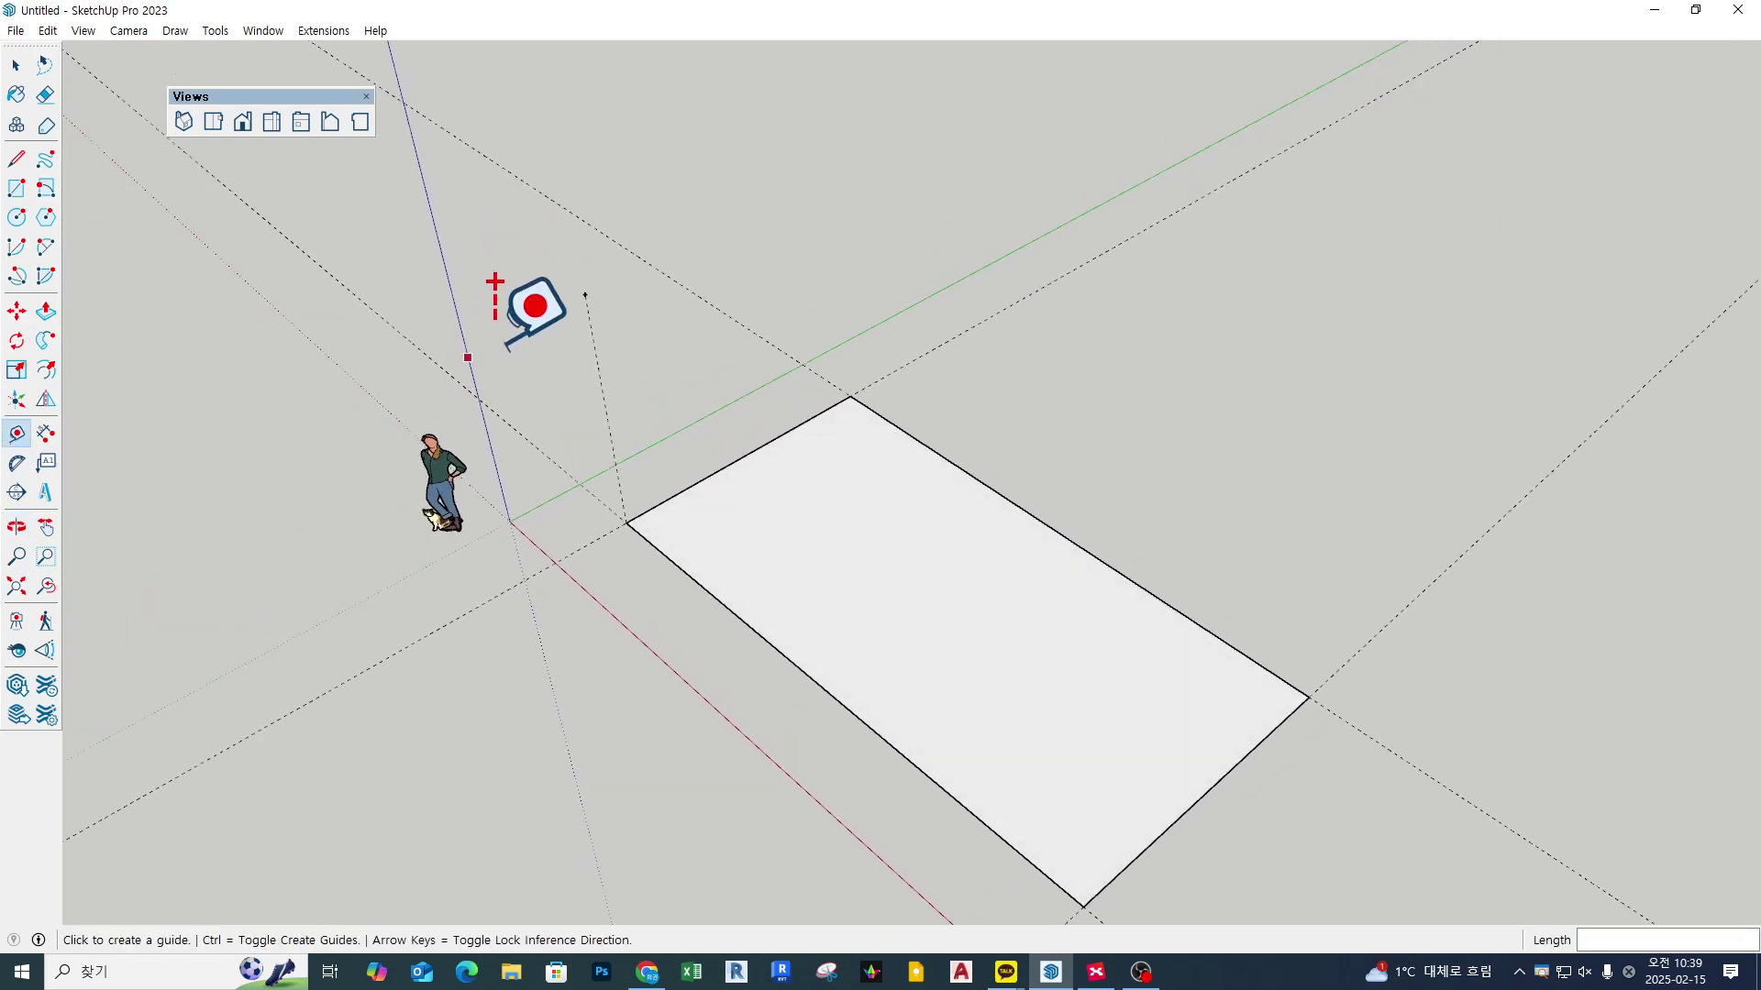
key("space")
scroll(591, 287, "up", 3)
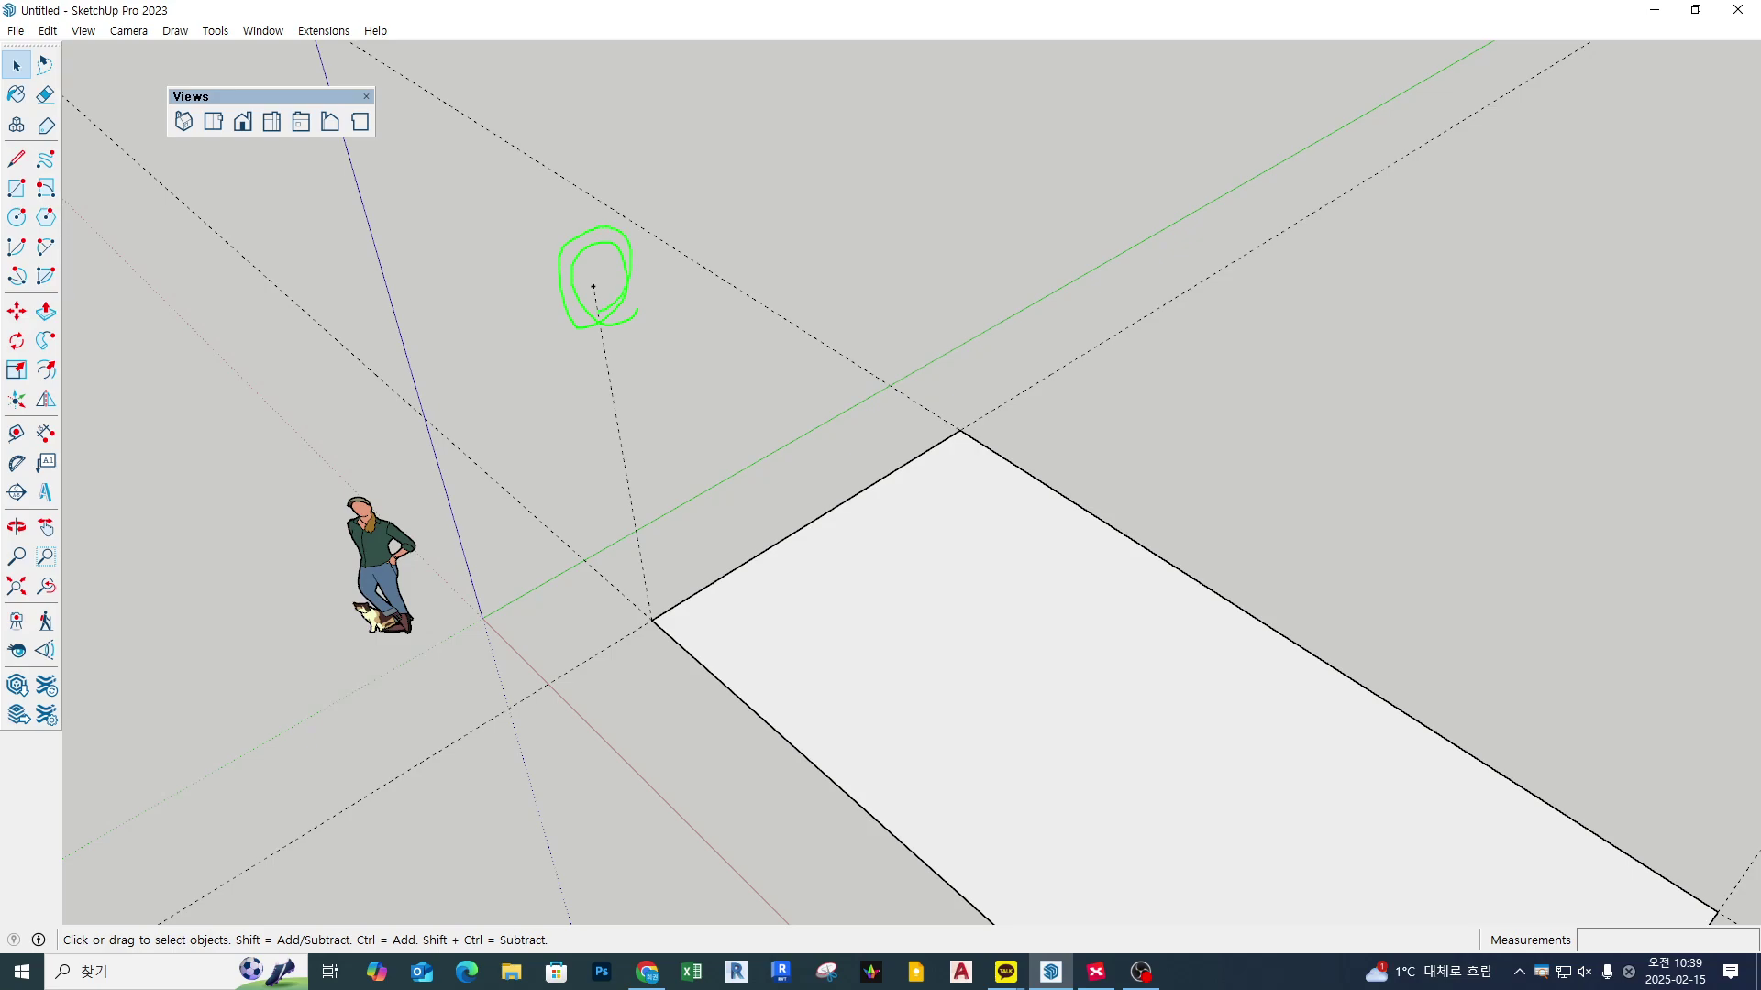
key("Escape")
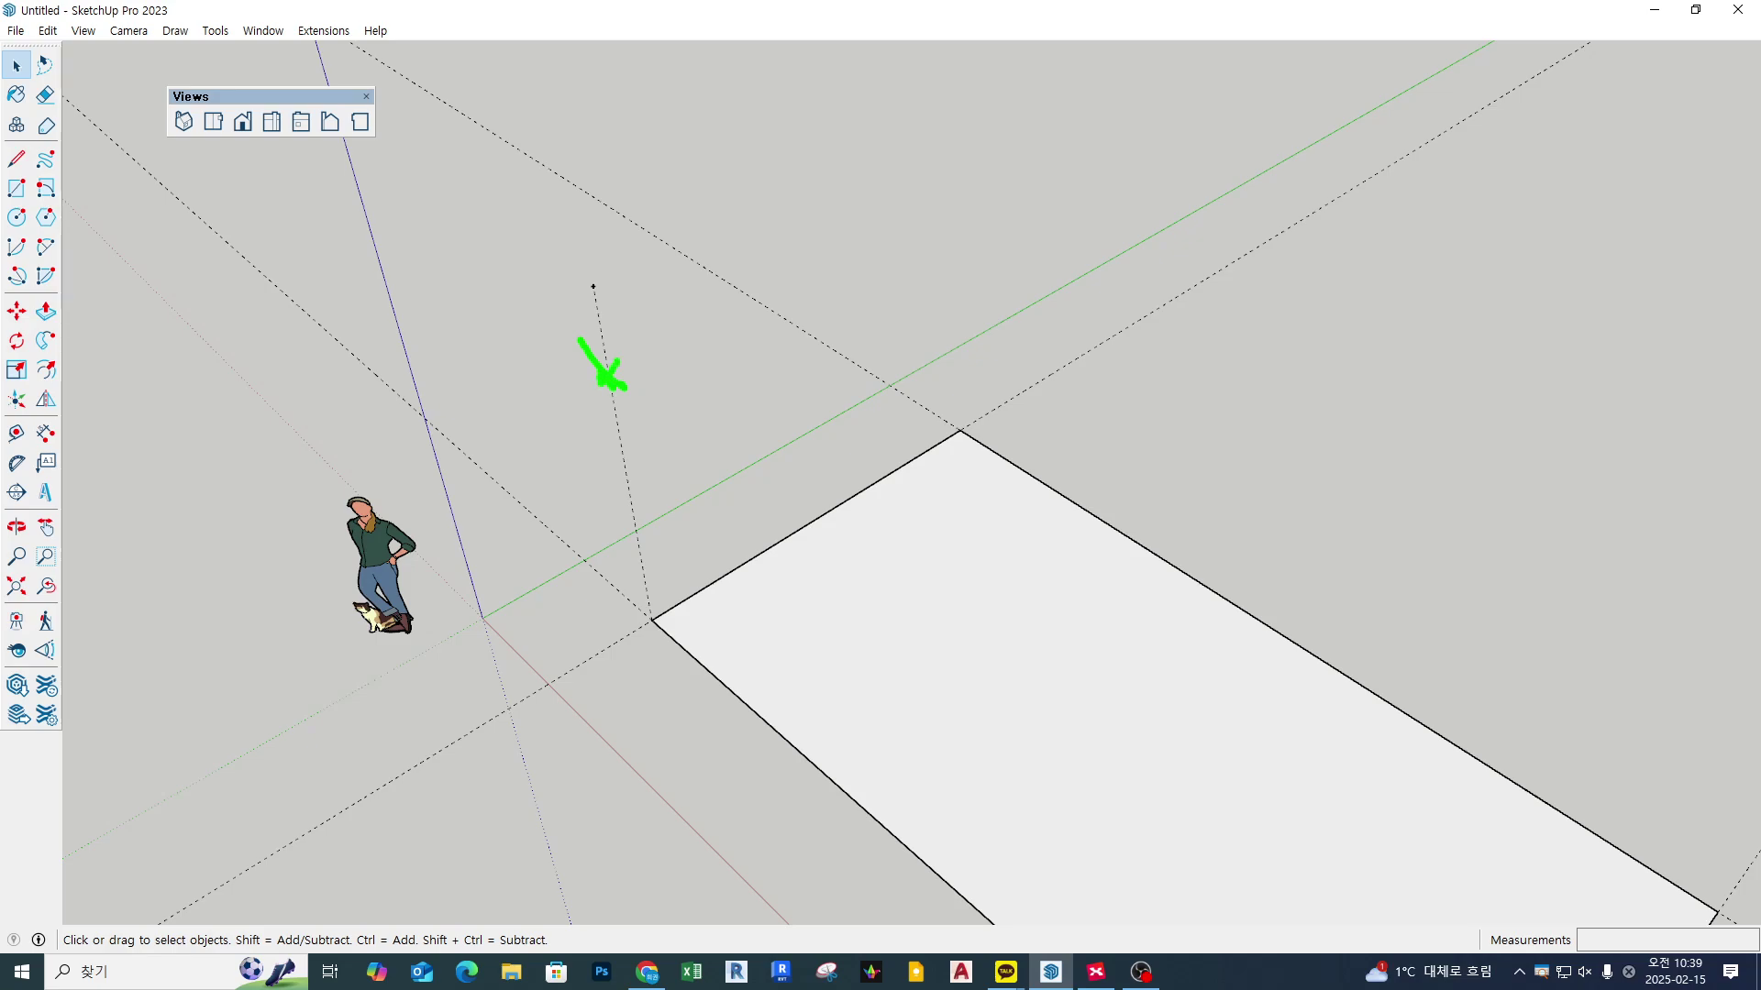
left_click_drag(624, 387, 777, 471)
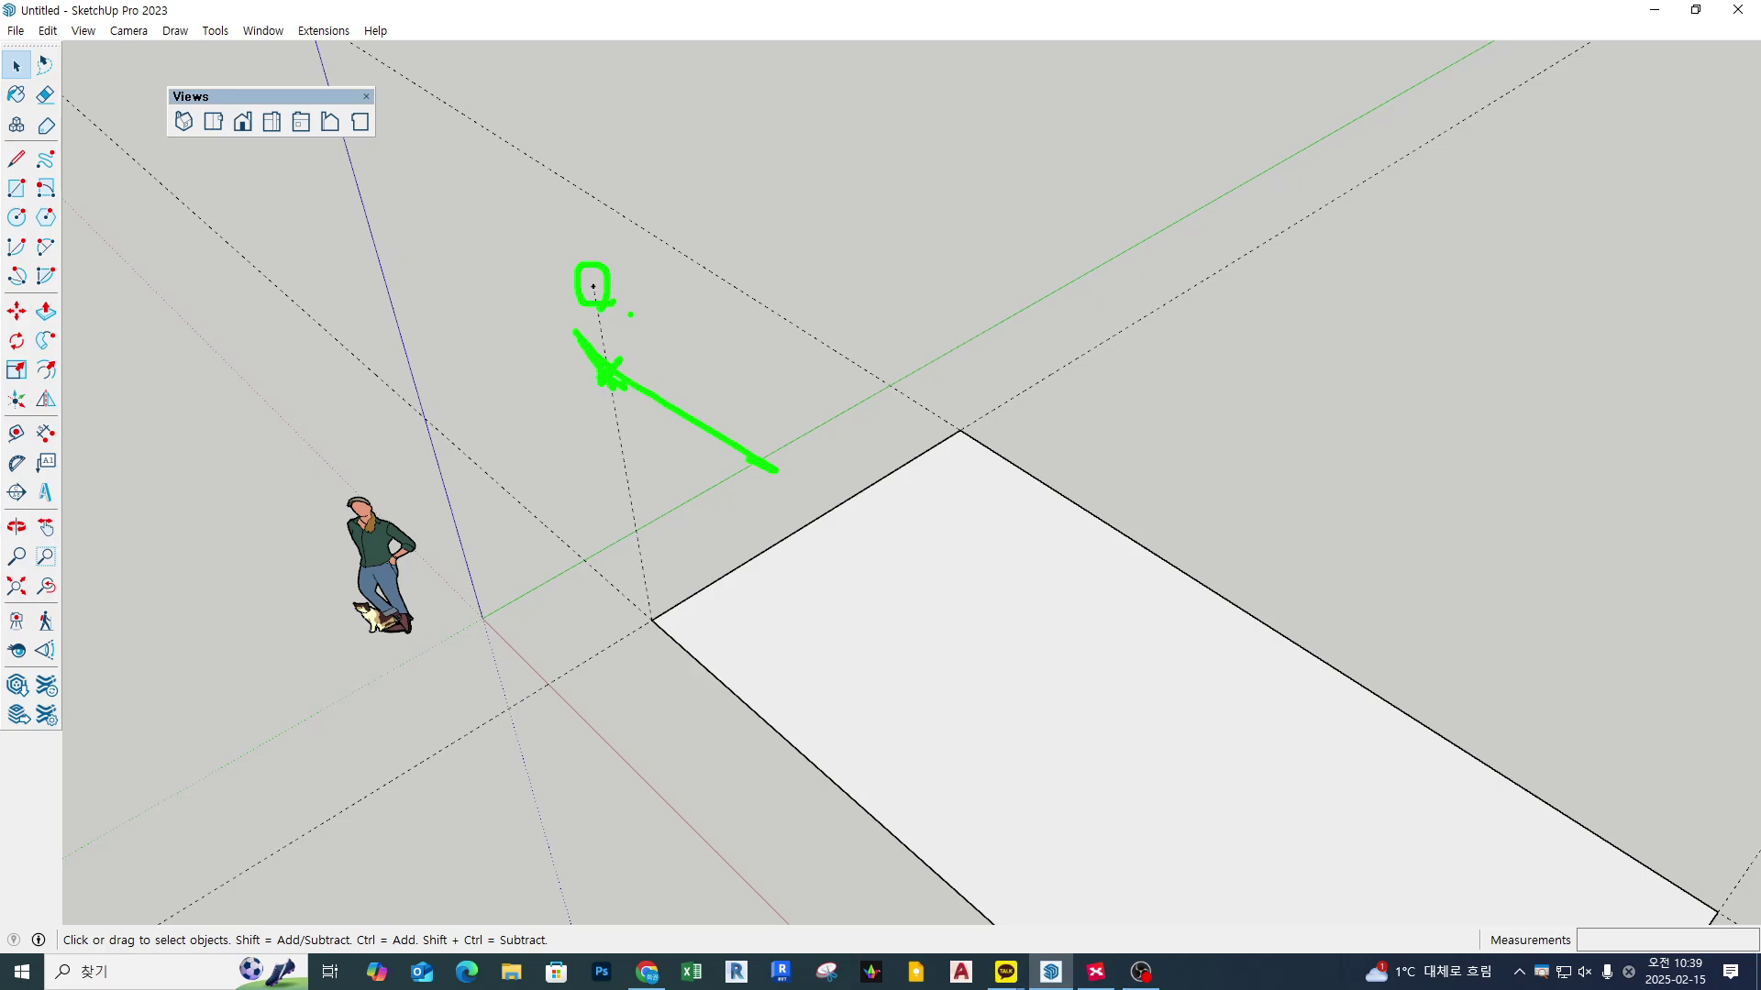
key("Escape")
Step: Push/Pull the rectangle up to the end point of the vertical guide
key("p")
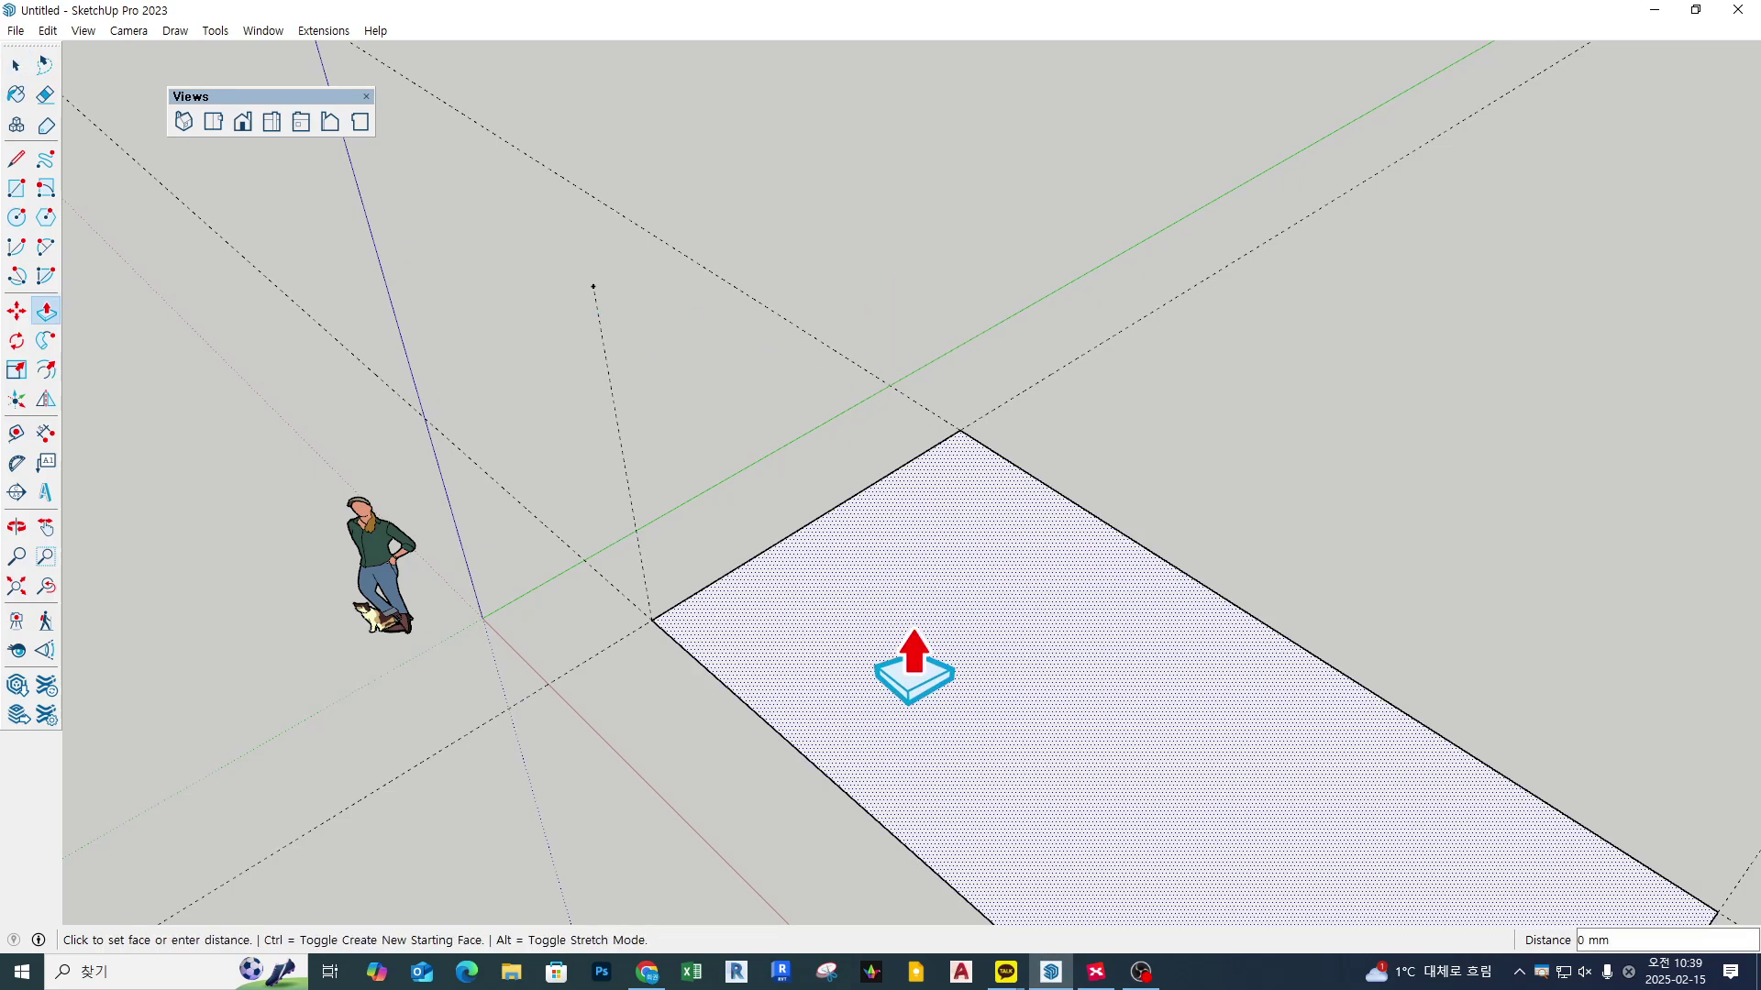
left_click(593, 290)
key("space")
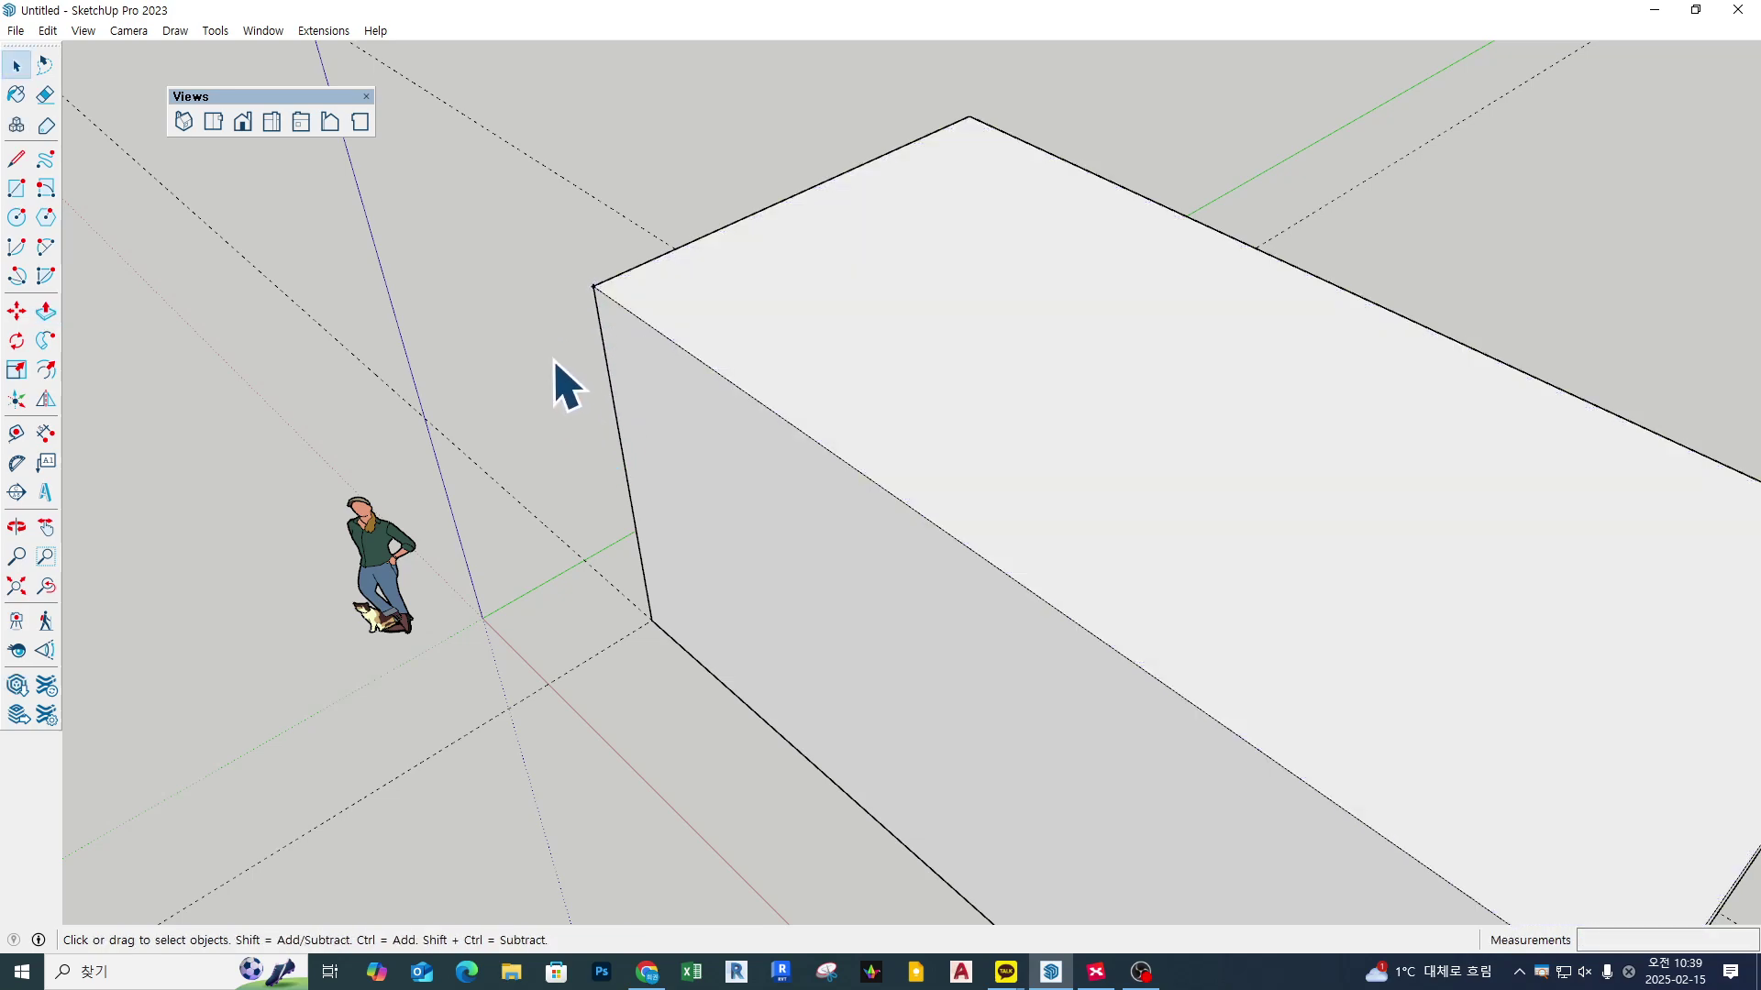
Step: Add a vertical guide on the box's long front face, 900 mm from the vertical edge nearest the origin
middle_click_drag(562, 385, 652, 397)
scroll(568, 301, "down", 3)
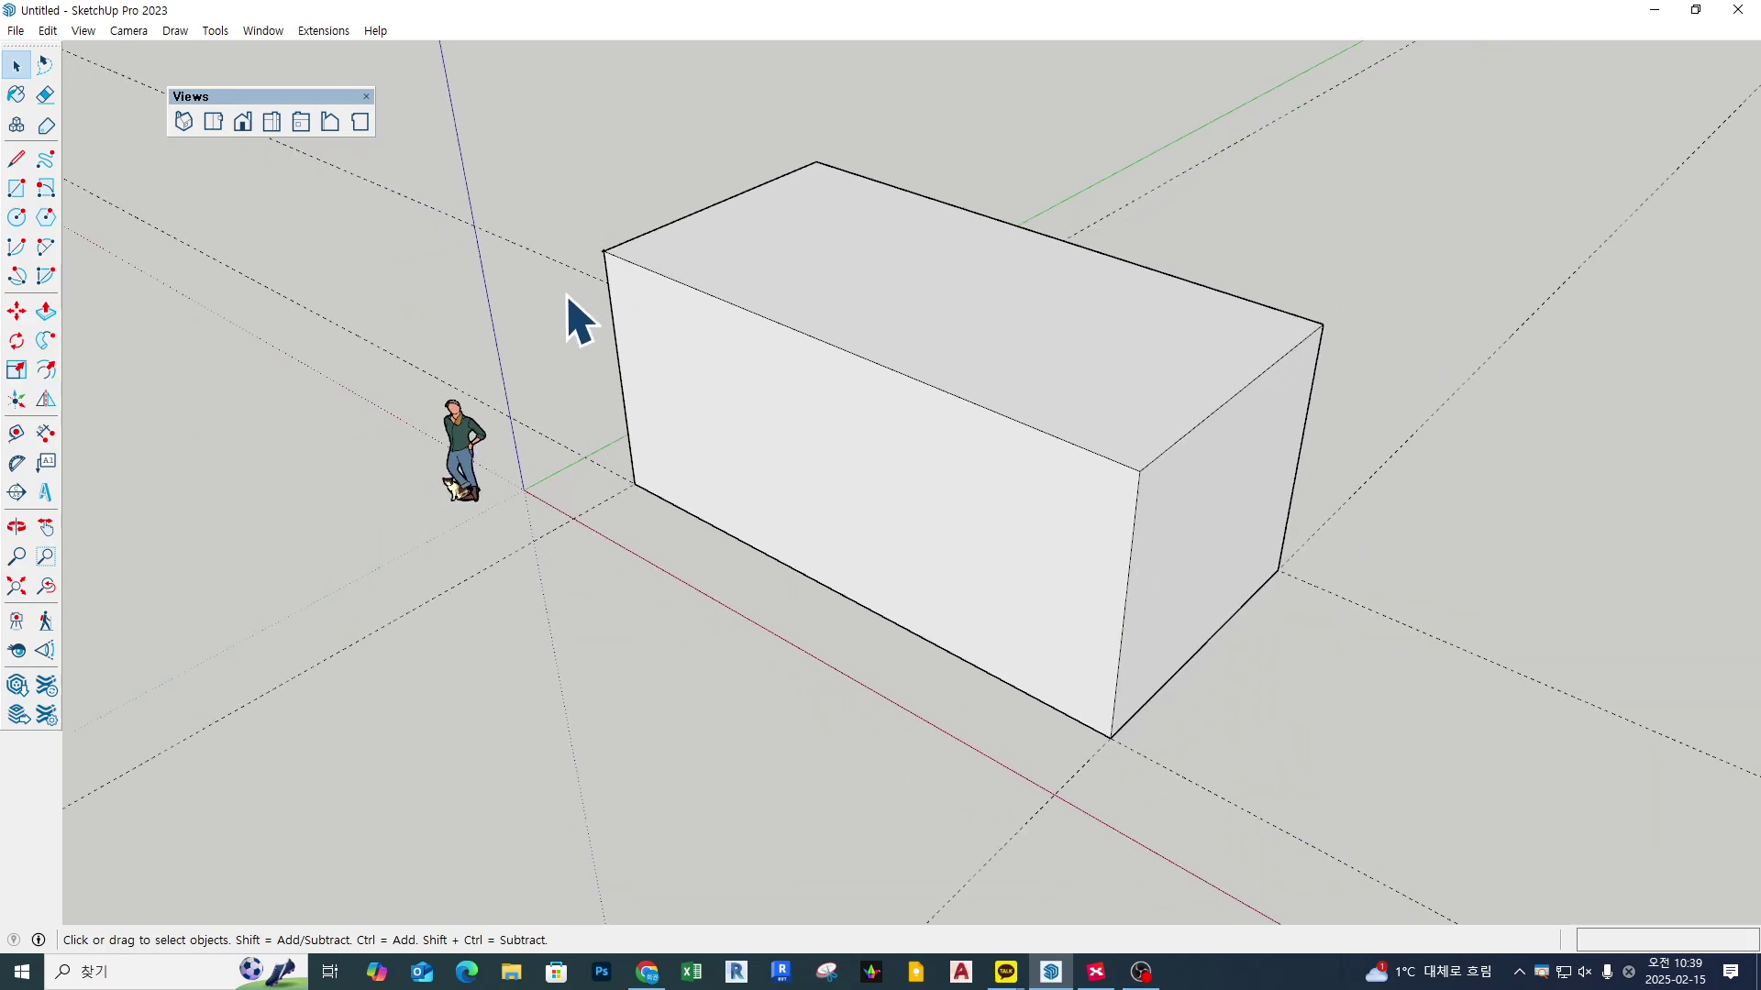
middle_click_drag(555, 240, 542, 244)
middle_click_drag(637, 323, 610, 234)
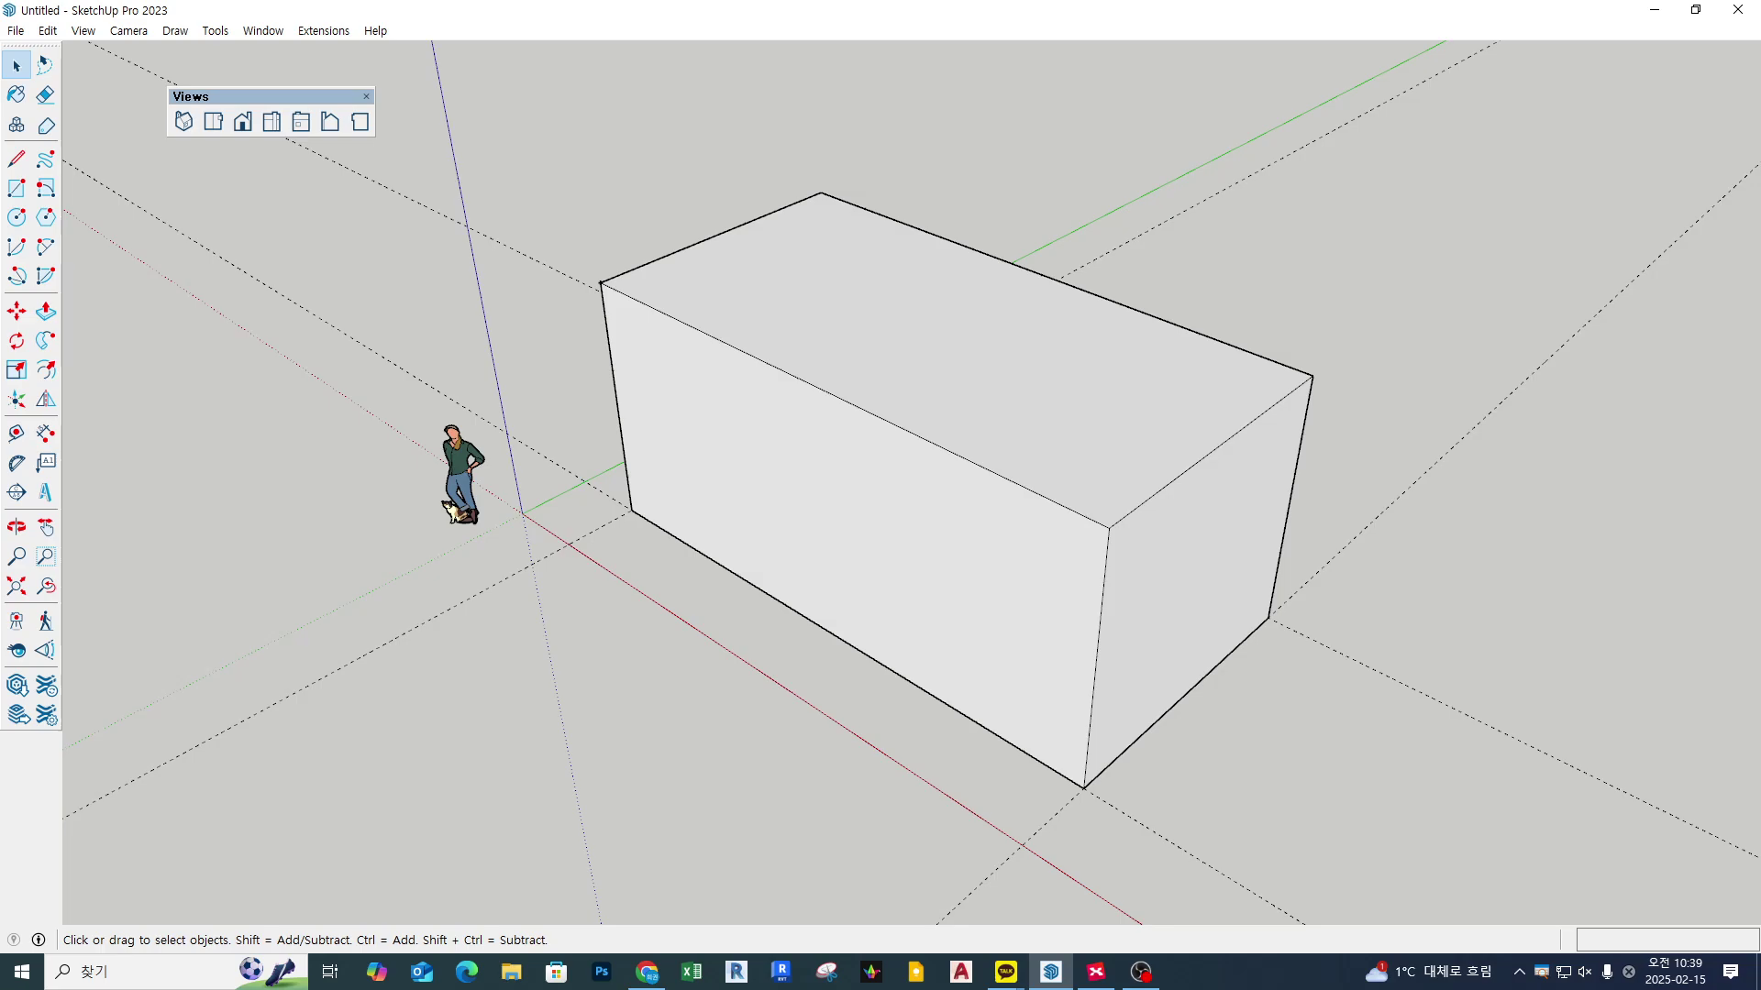
middle_click_drag(601, 609, 789, 560)
key("r")
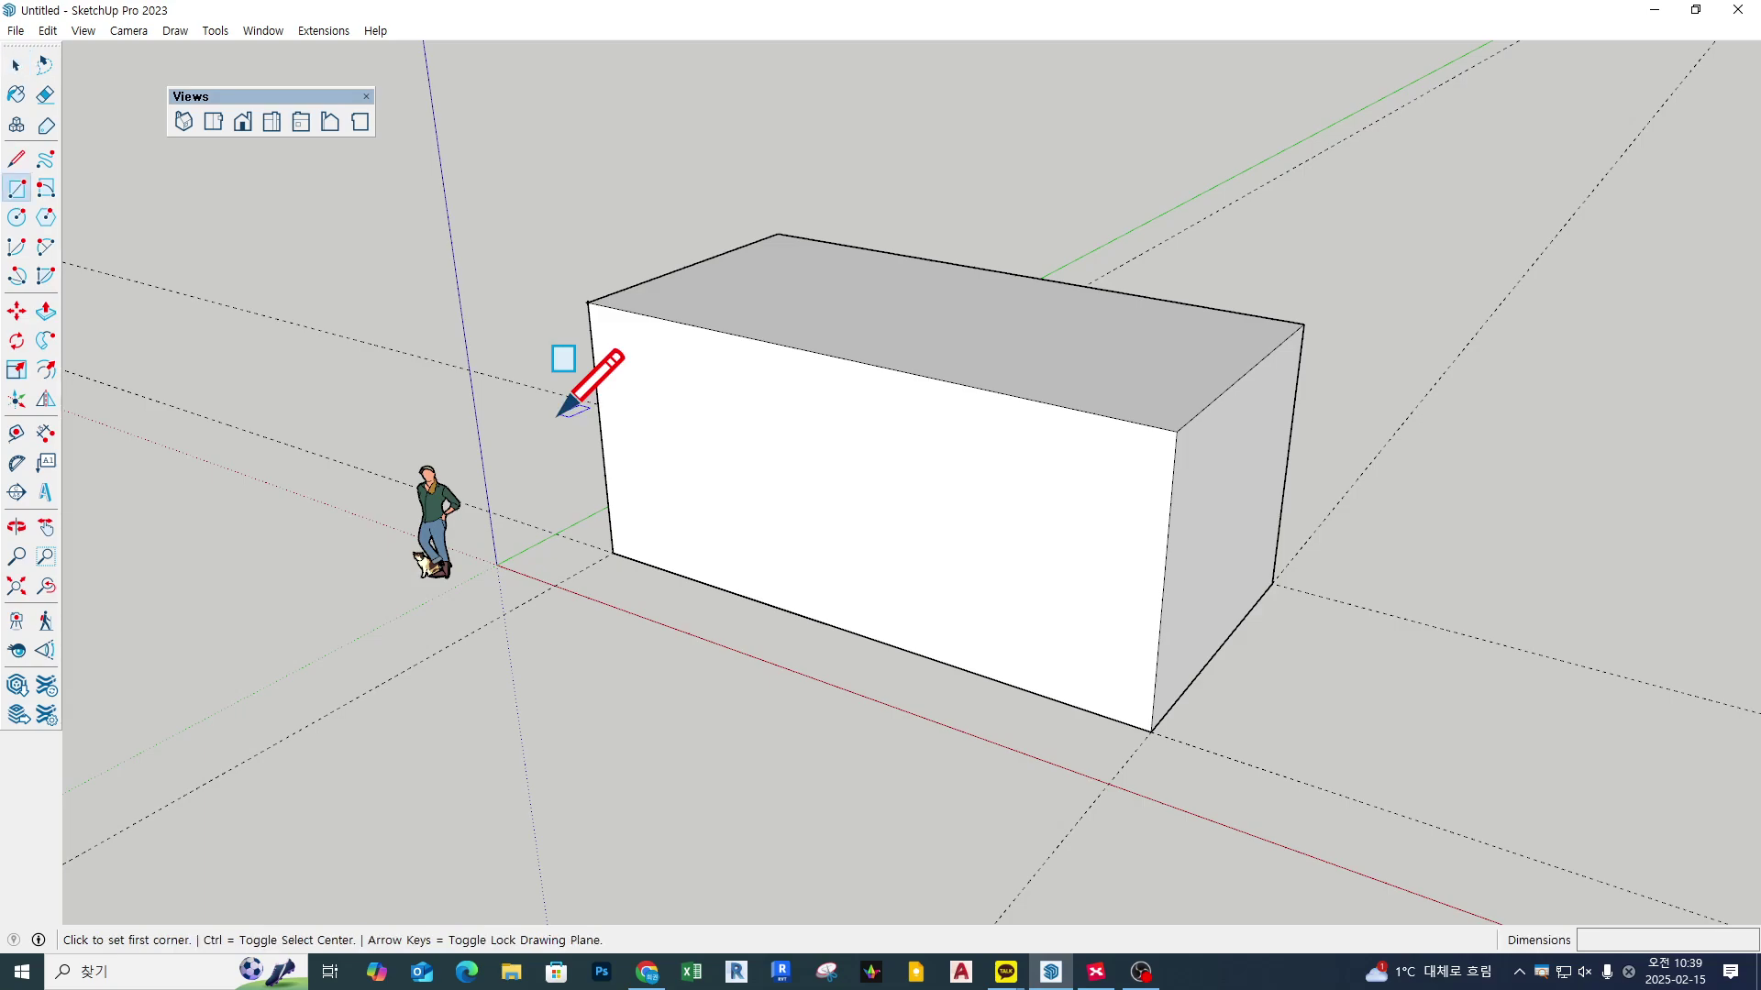
key("t")
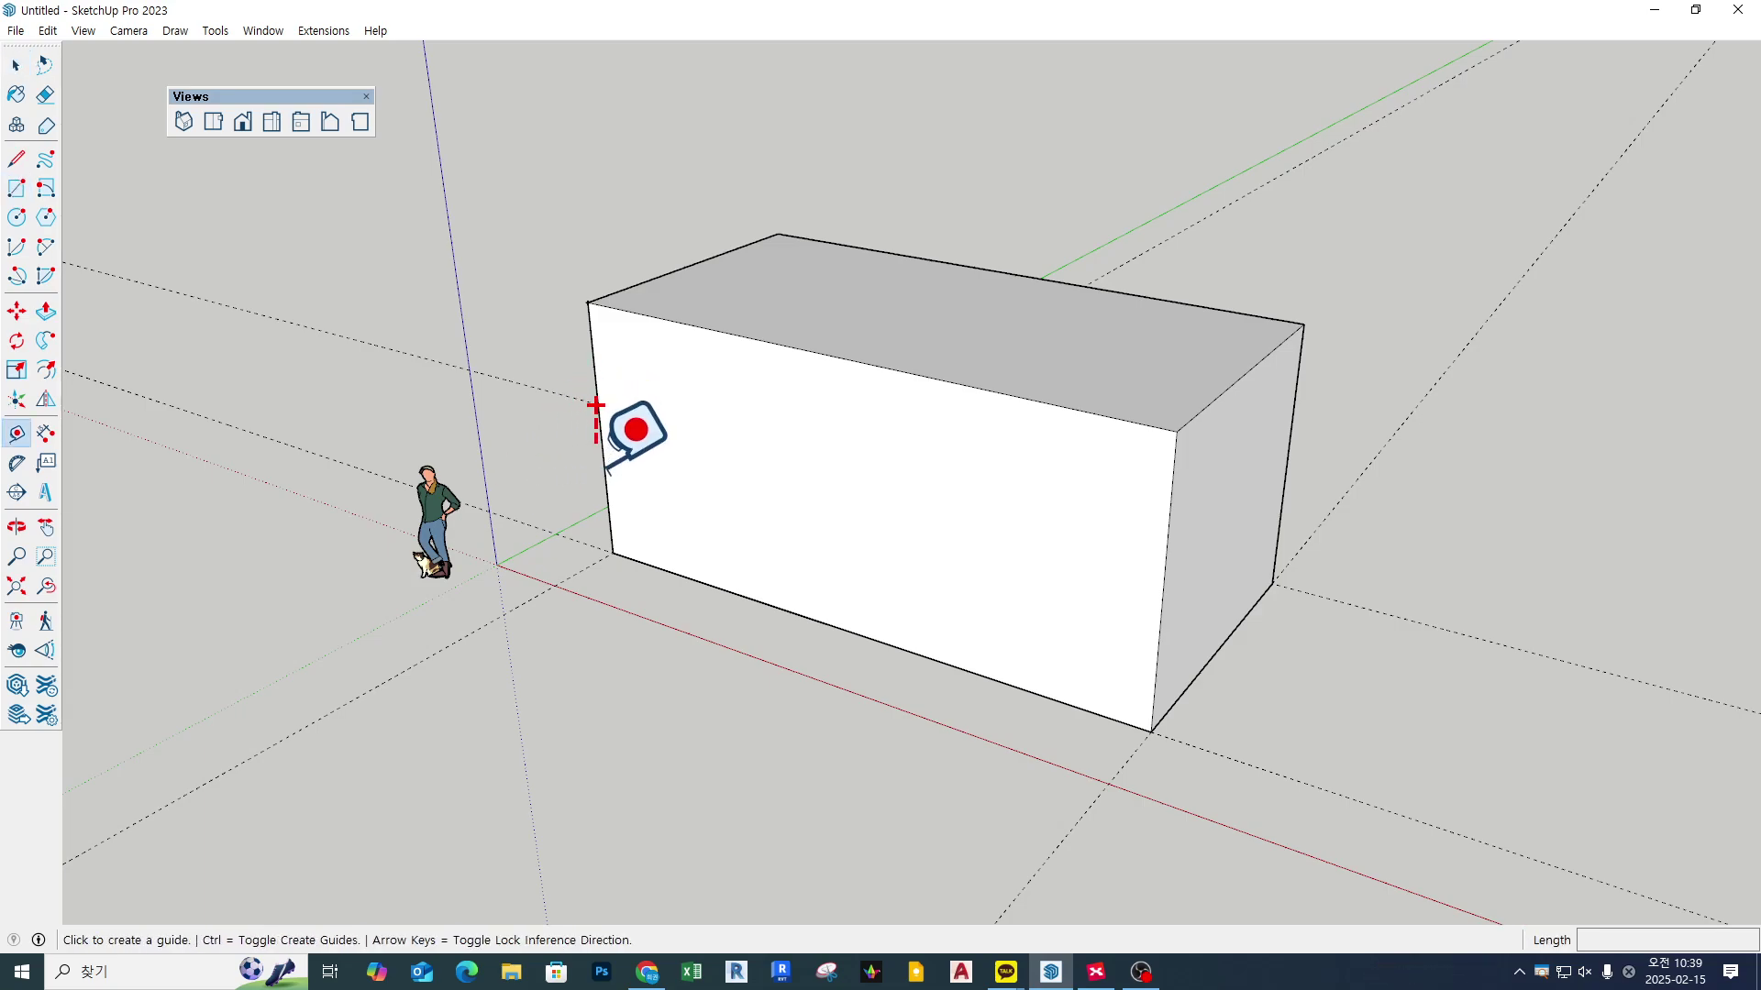
left_click(597, 404)
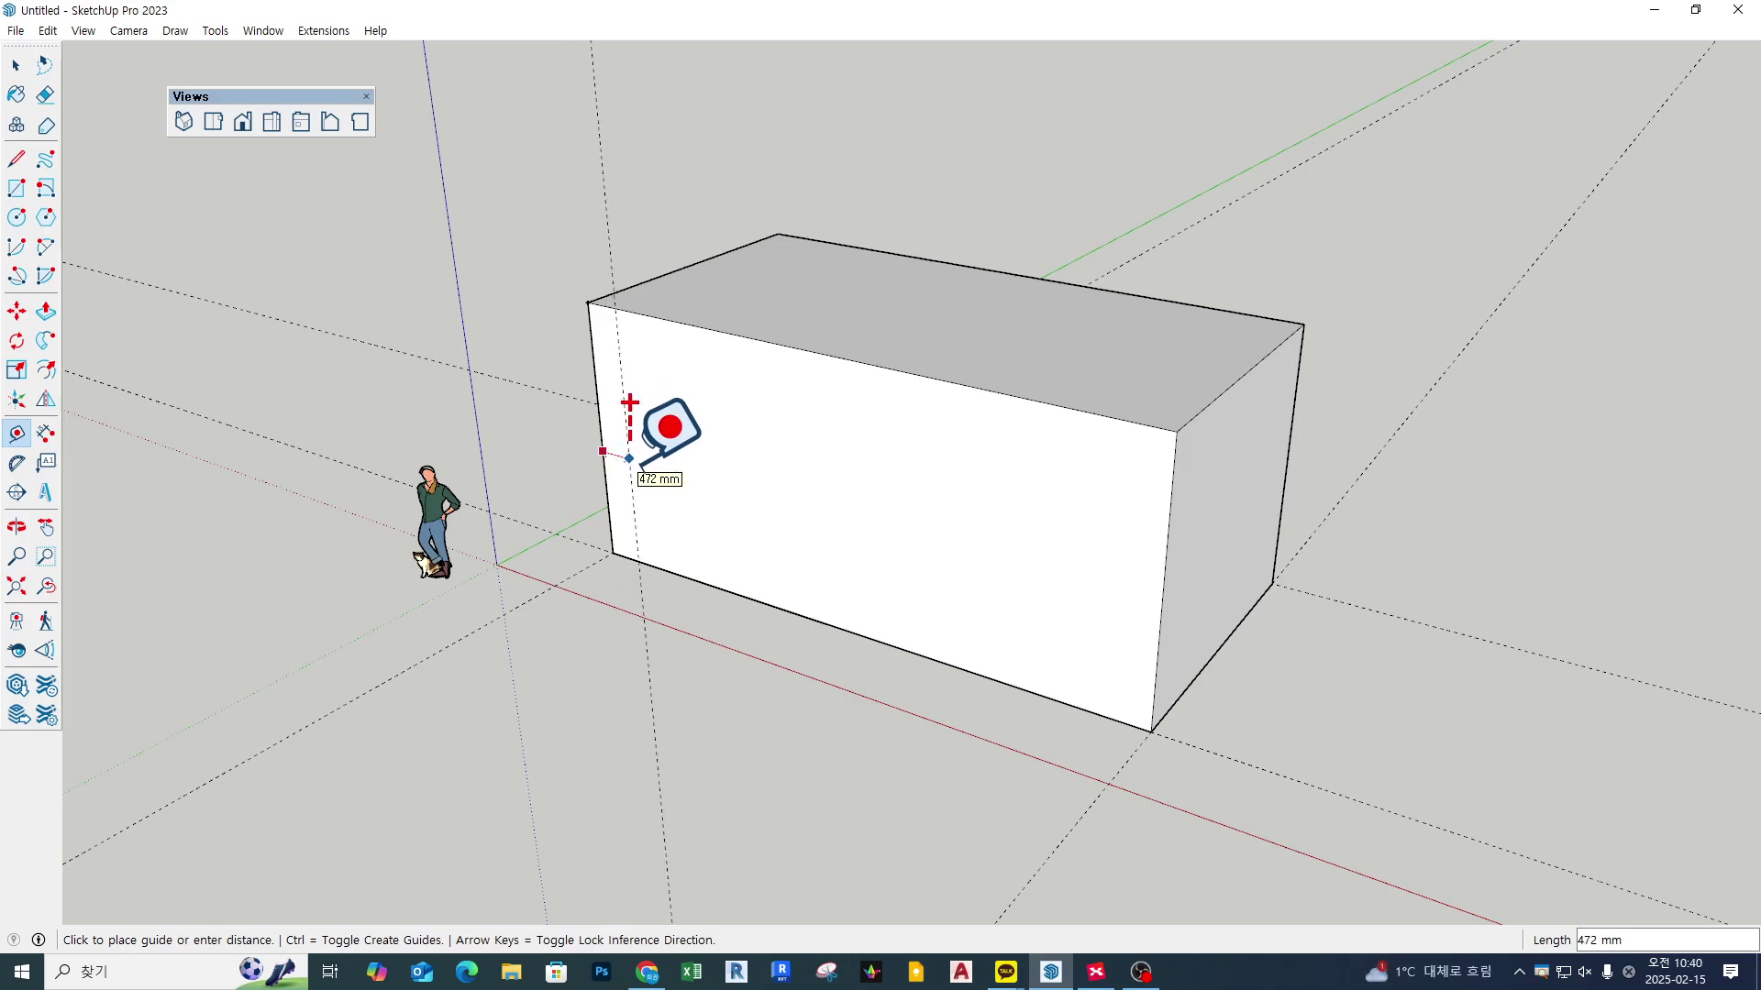
type("900")
key("Return")
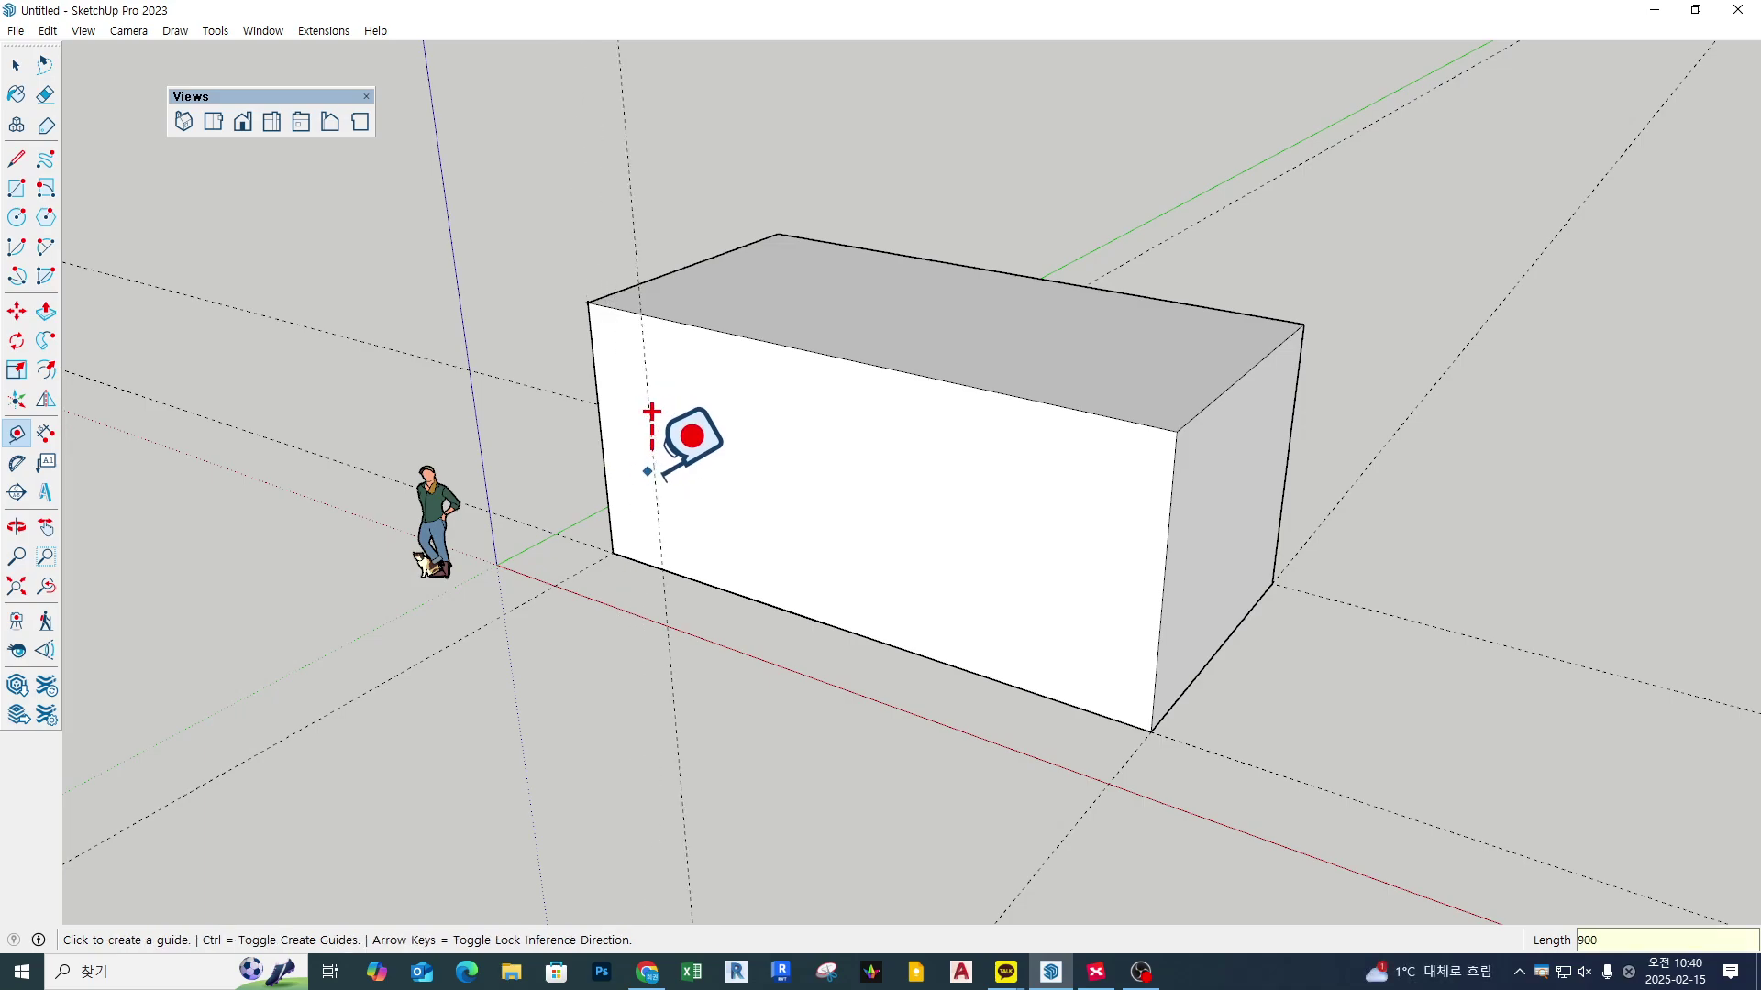
Step: Add a second vertical guide on the box's long front face, offset 900 mm from the first toward the far end
left_click(655, 410)
type("90")
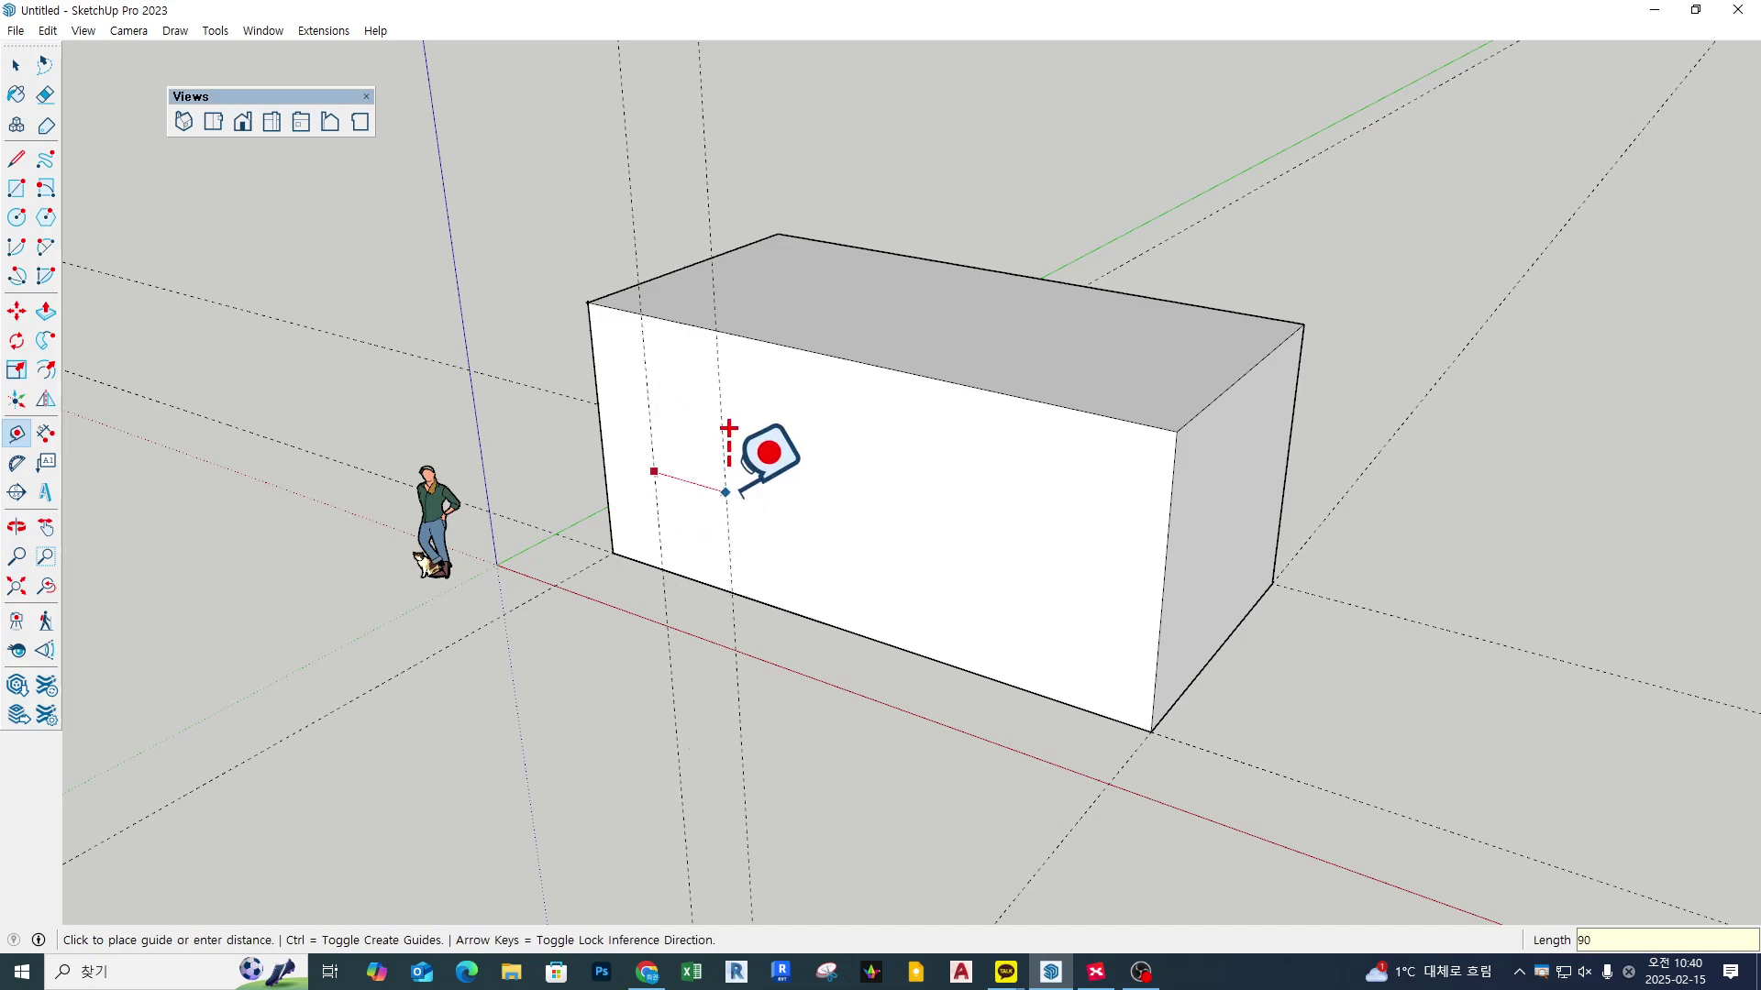
key("Return")
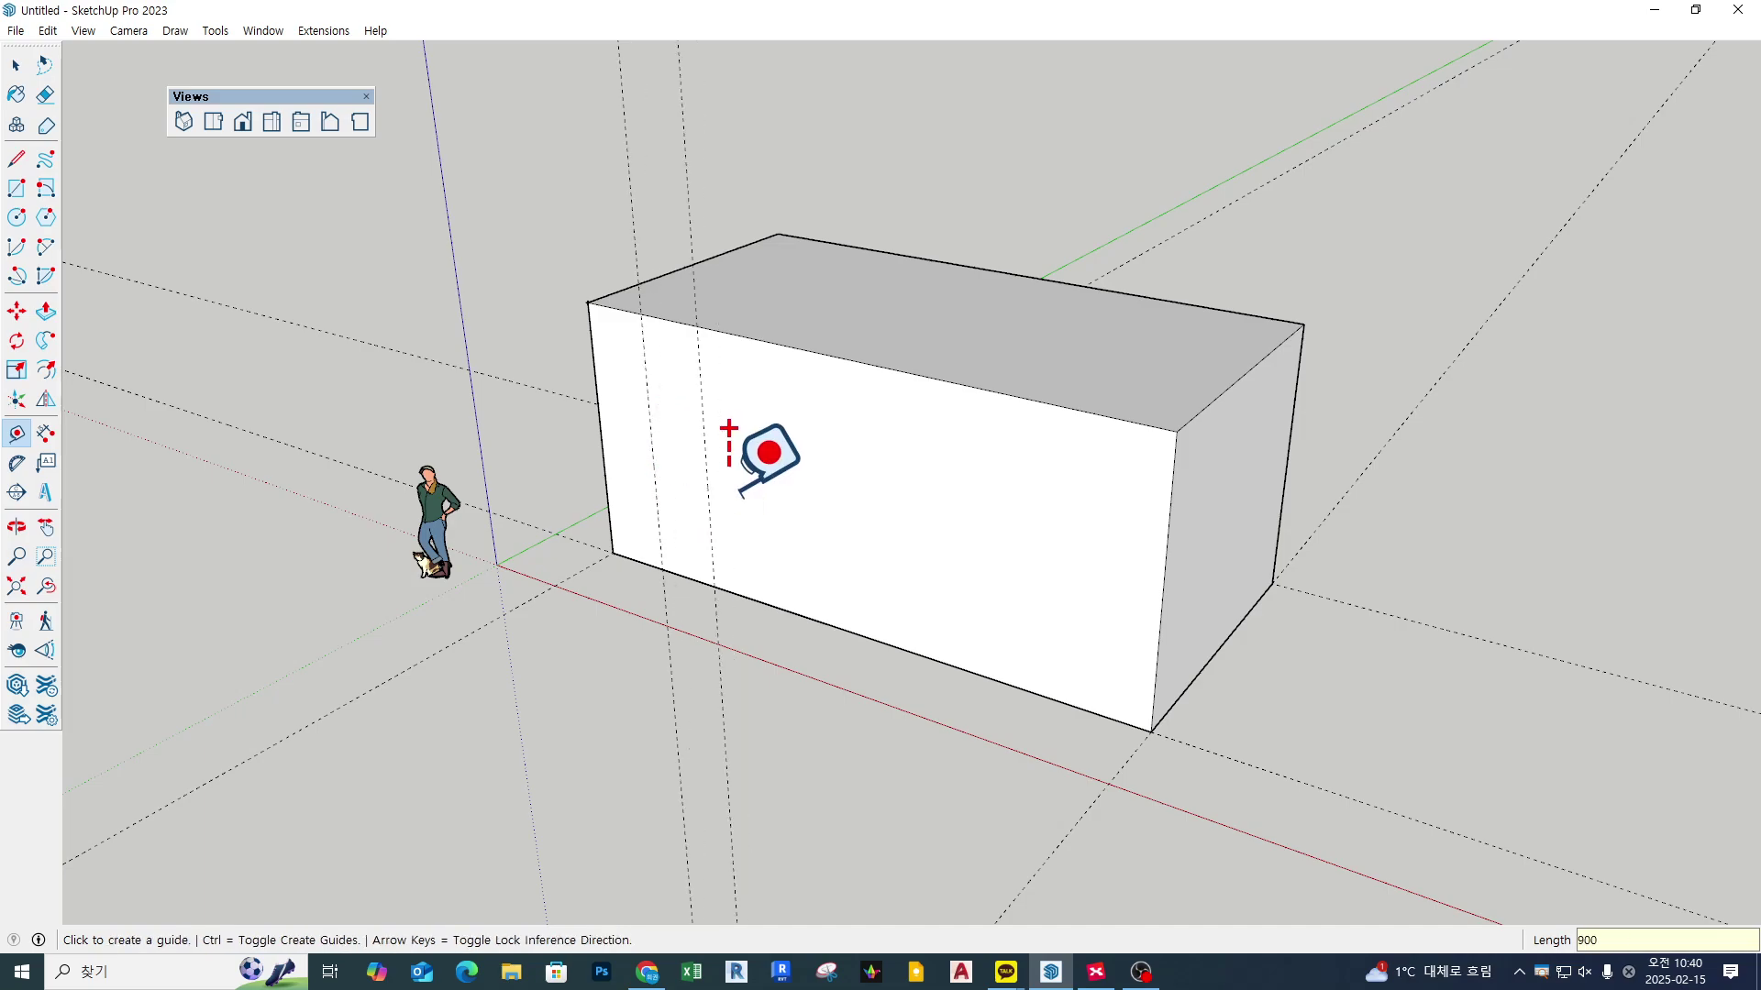
Step: Create a horizontal guide on the front face, 2100 mm above its bottom edge
left_click(760, 601)
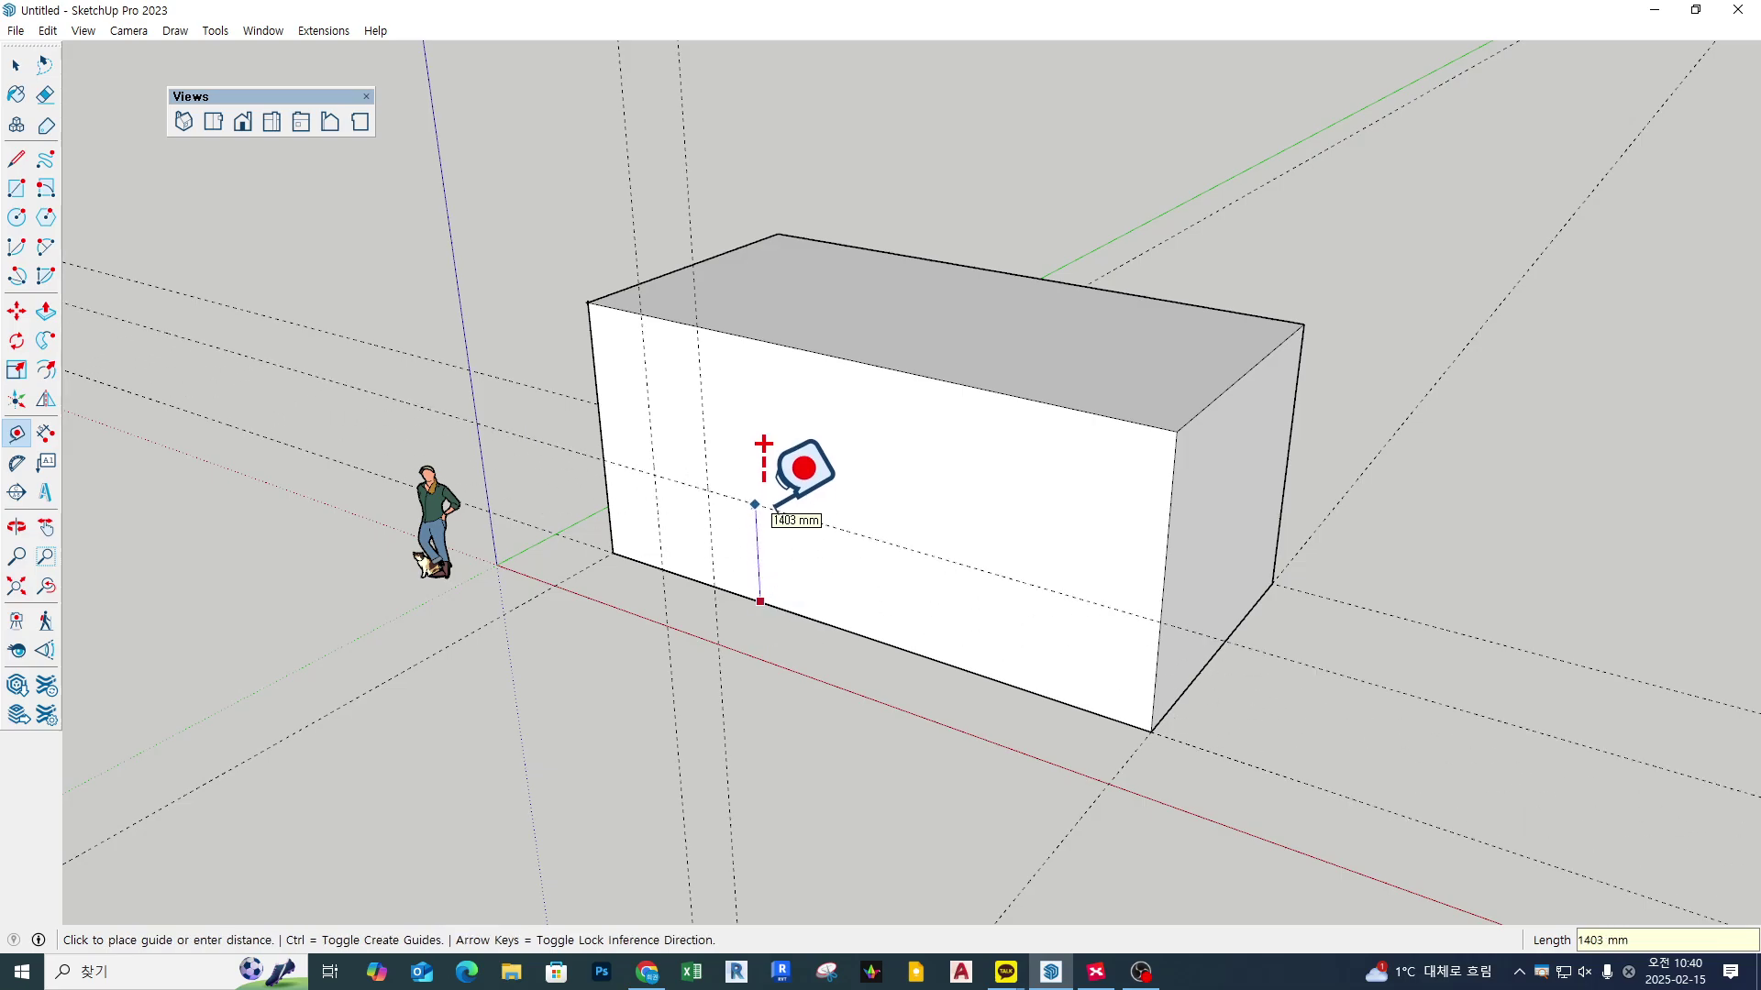
type("2100")
key("Return")
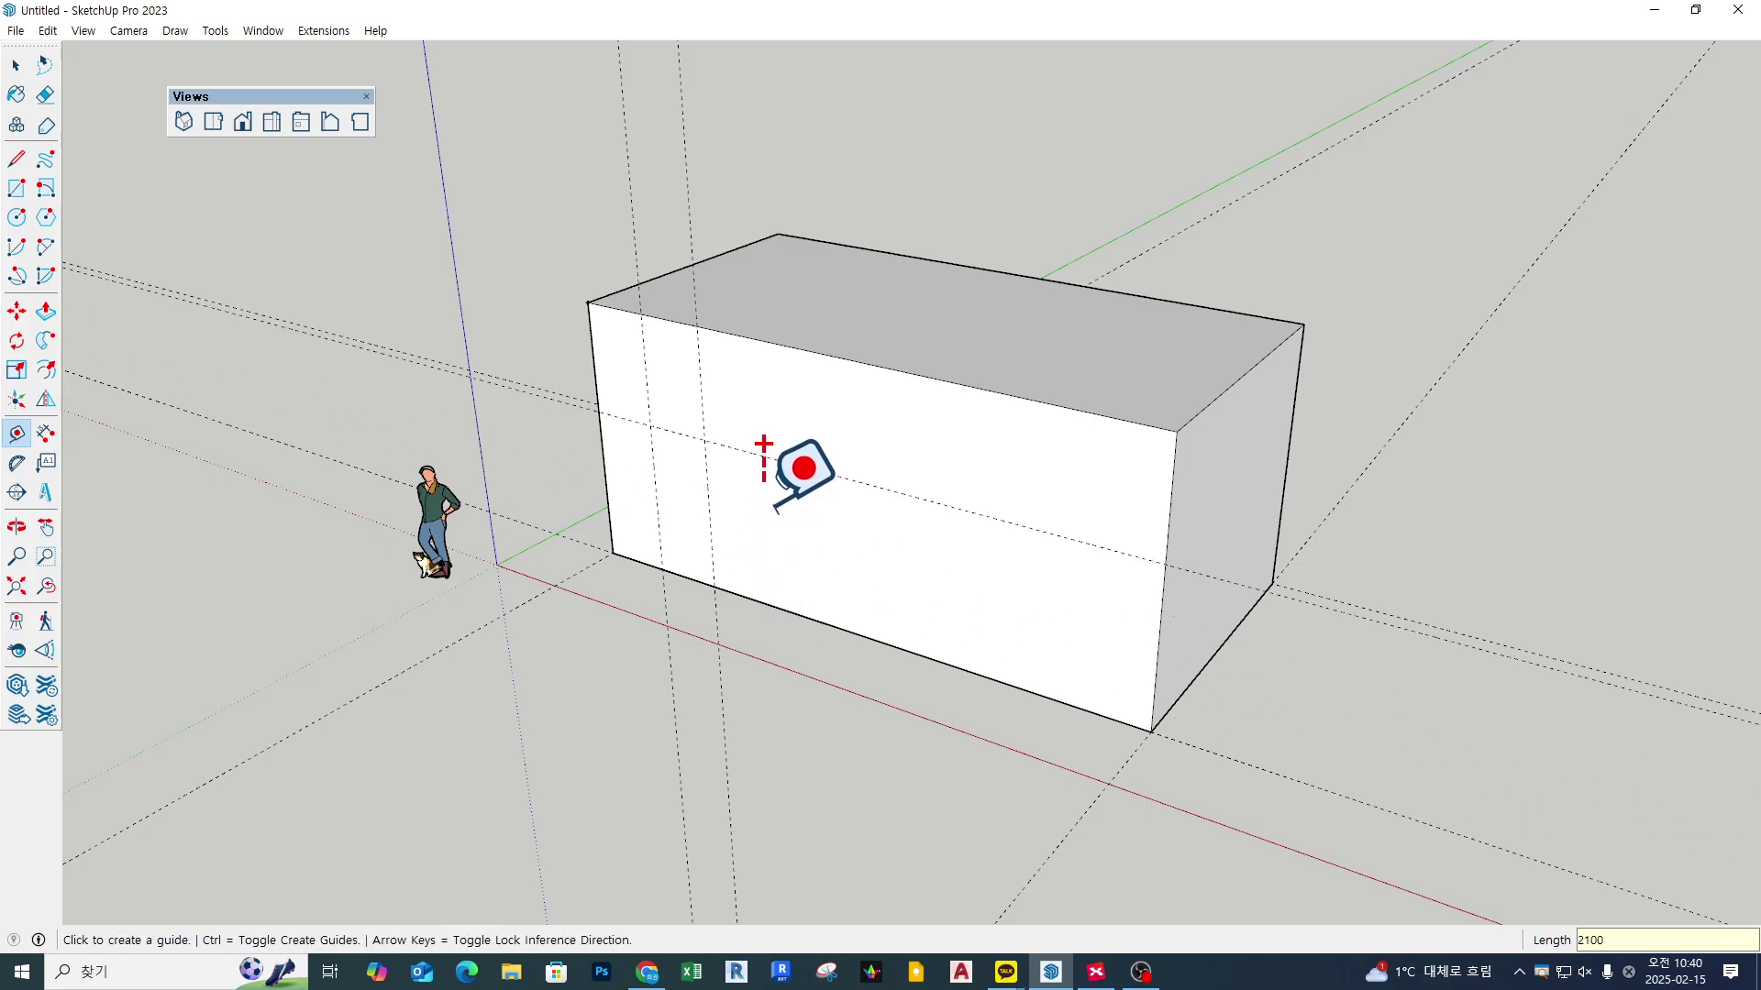
Step: Draw the door rectangle on the front face, from the first vertical guide's 2100 mm intersection to the second guide's meeting with the bottom edge
scroll(768, 431, "up", 5)
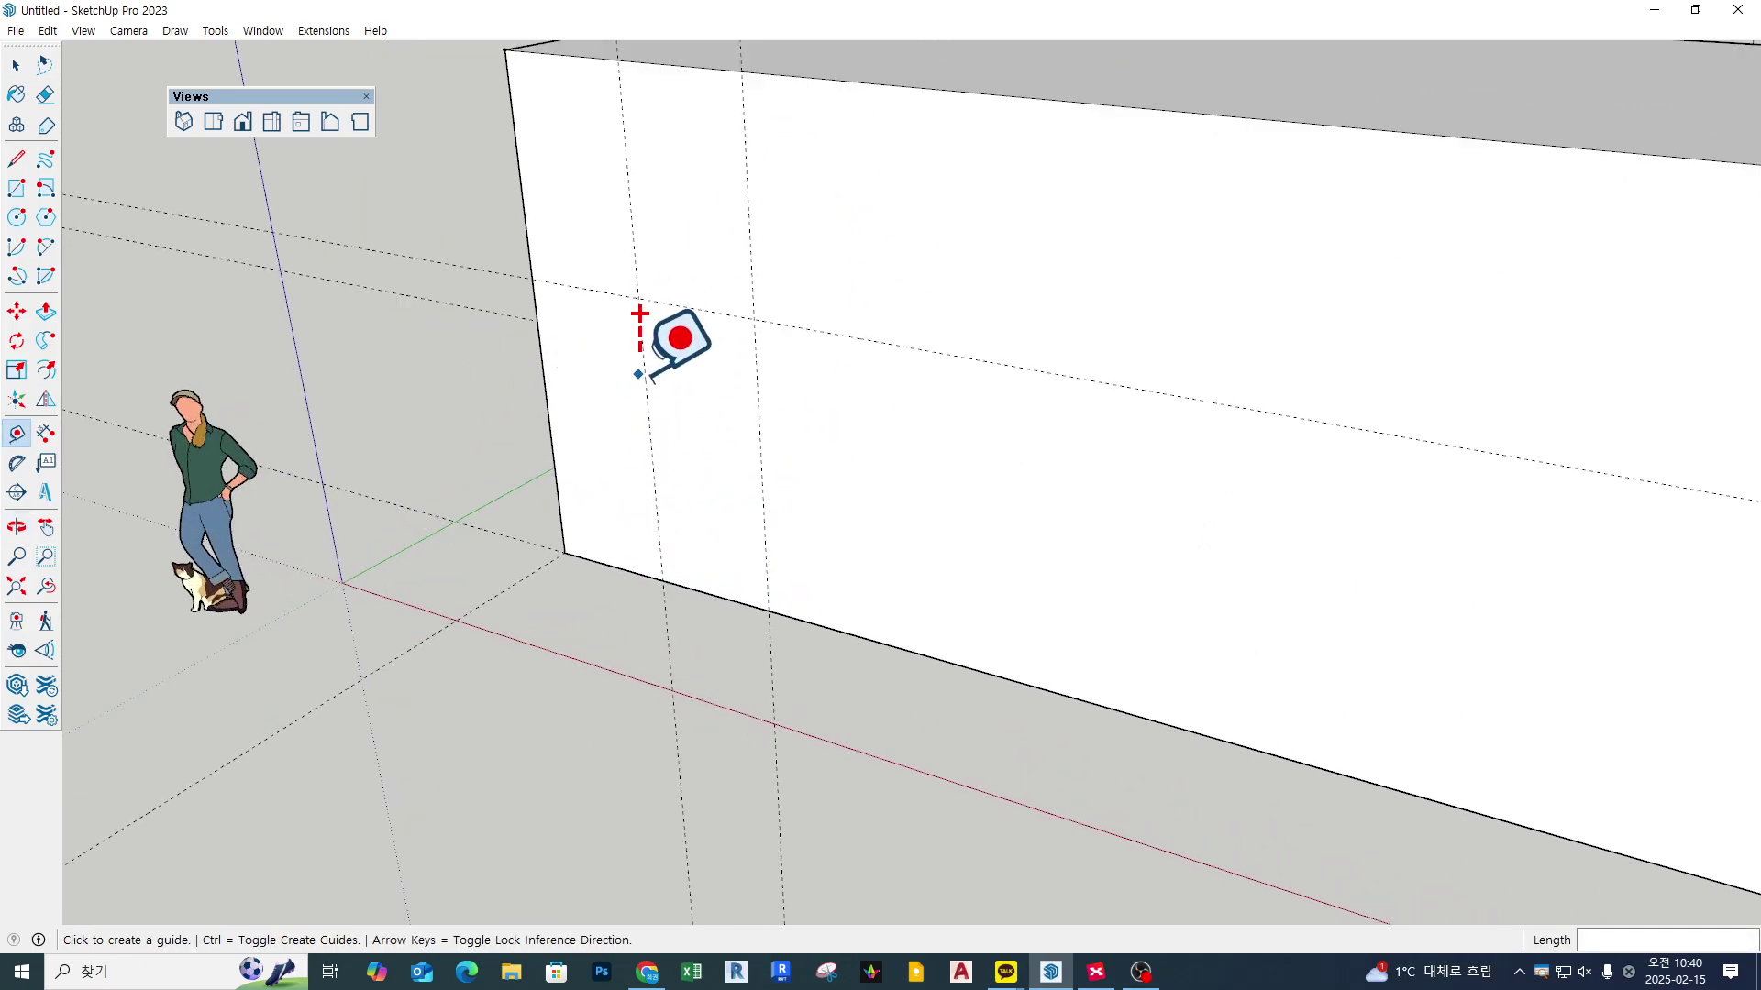
mouse_move(641, 306)
middle_mouse_down()
mouse_move(621, 409)
mouse_move(641, 315)
middle_mouse_up()
key("r")
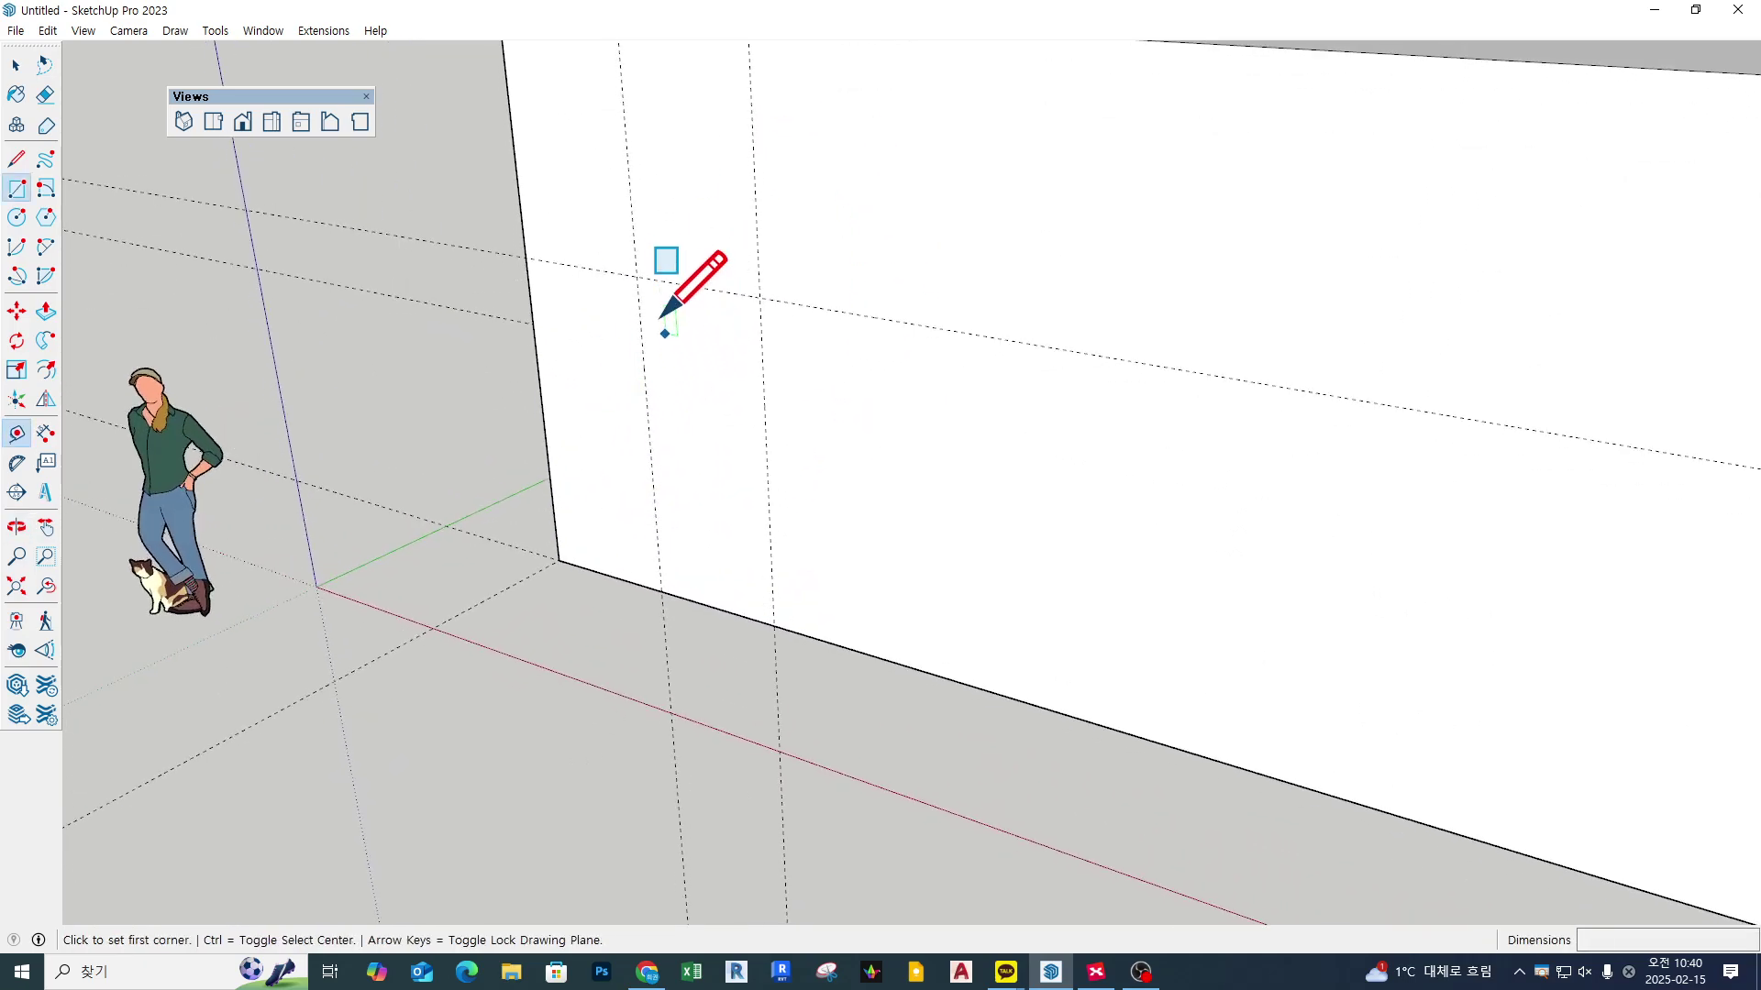
left_click(637, 276)
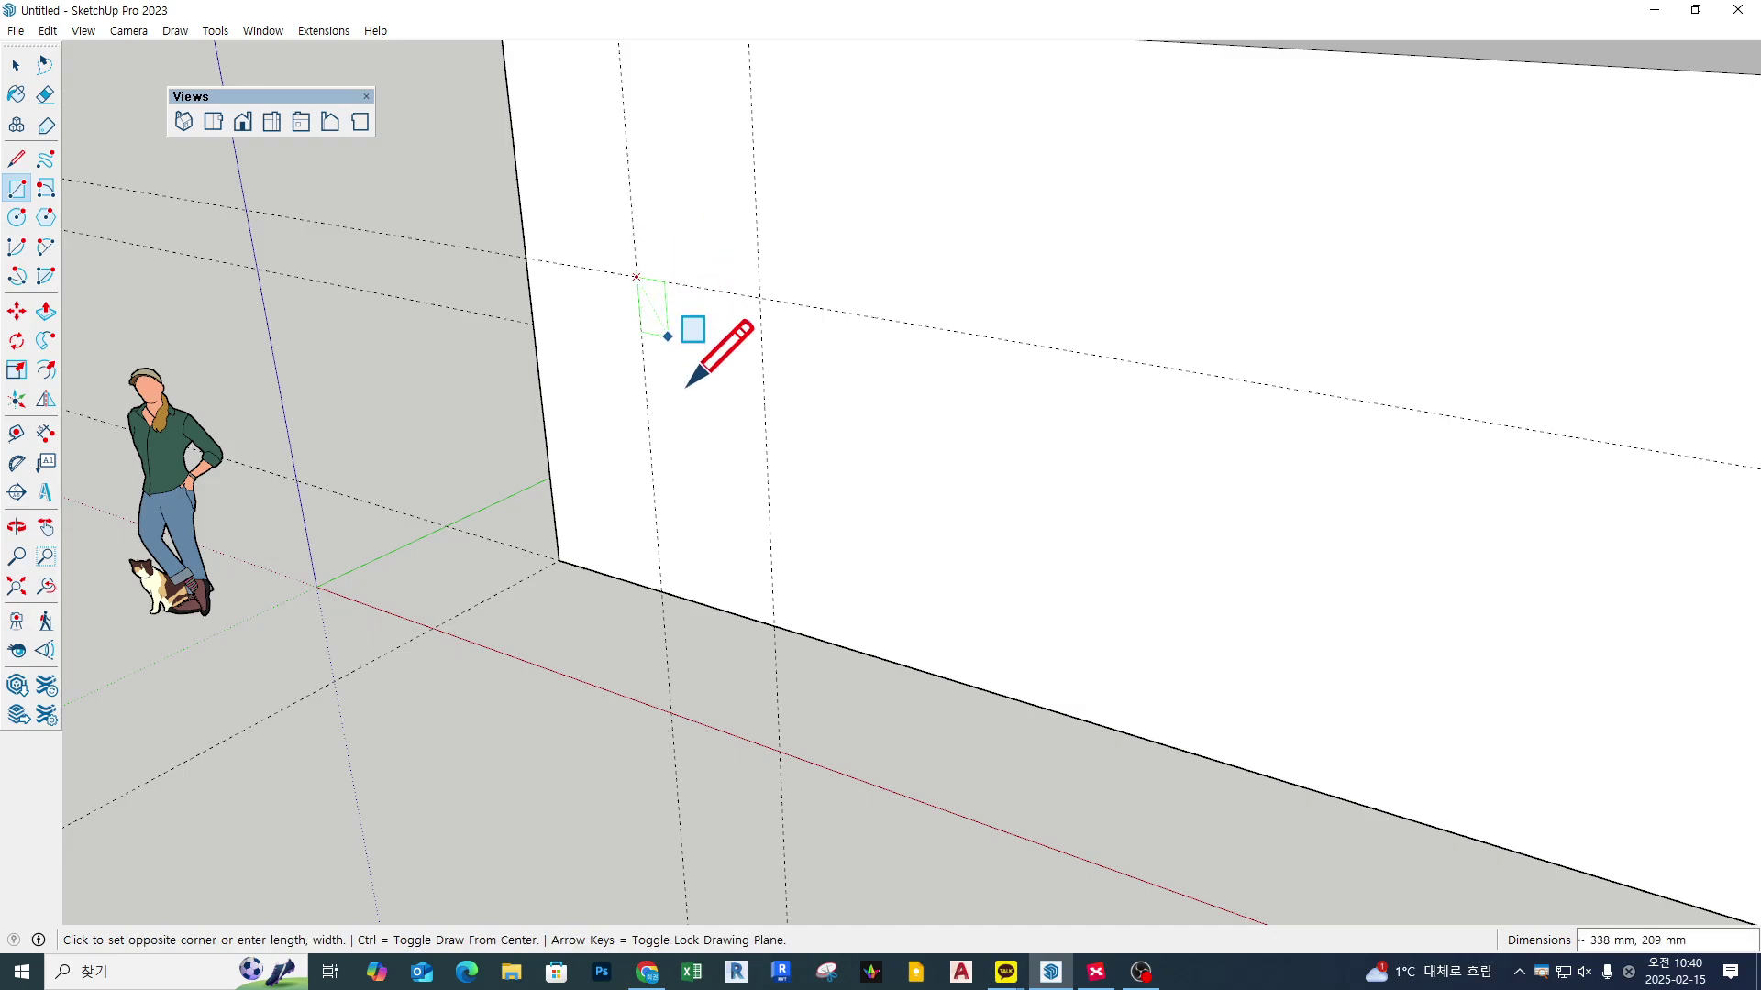
left_click(773, 621)
Step: Push/Pull the door rectangle inward to recess it into the front wall
key("p")
left_click(716, 539)
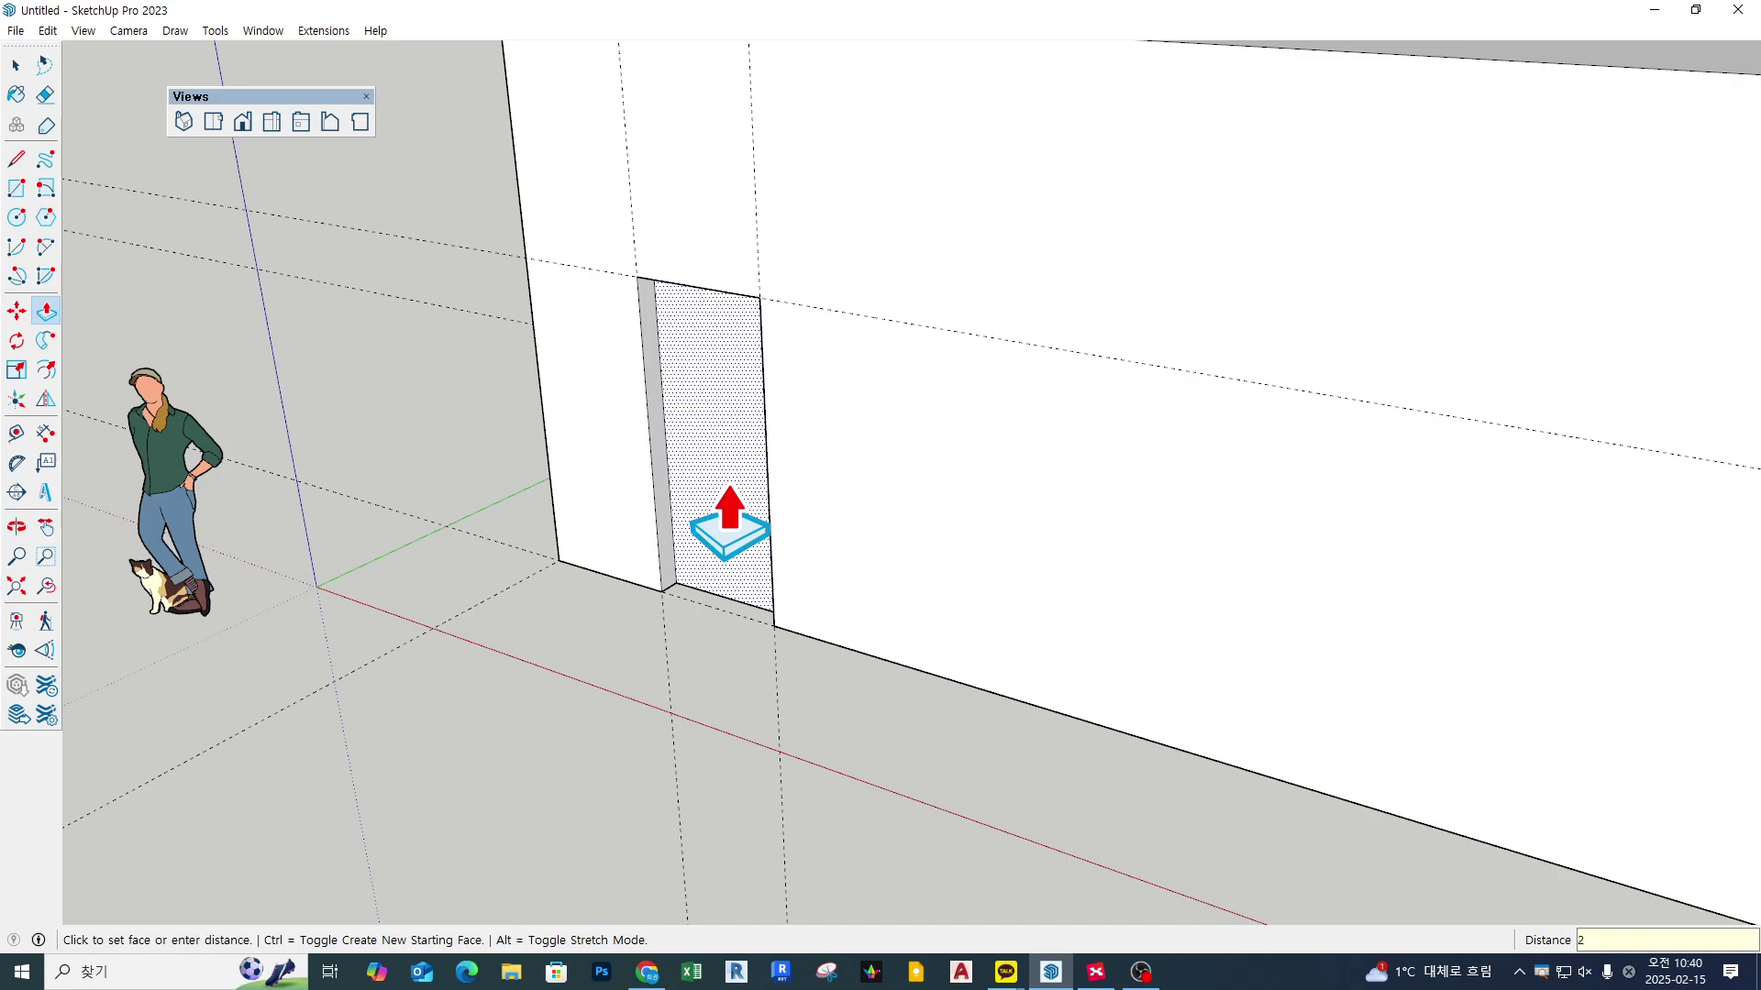
key("Return")
key("space")
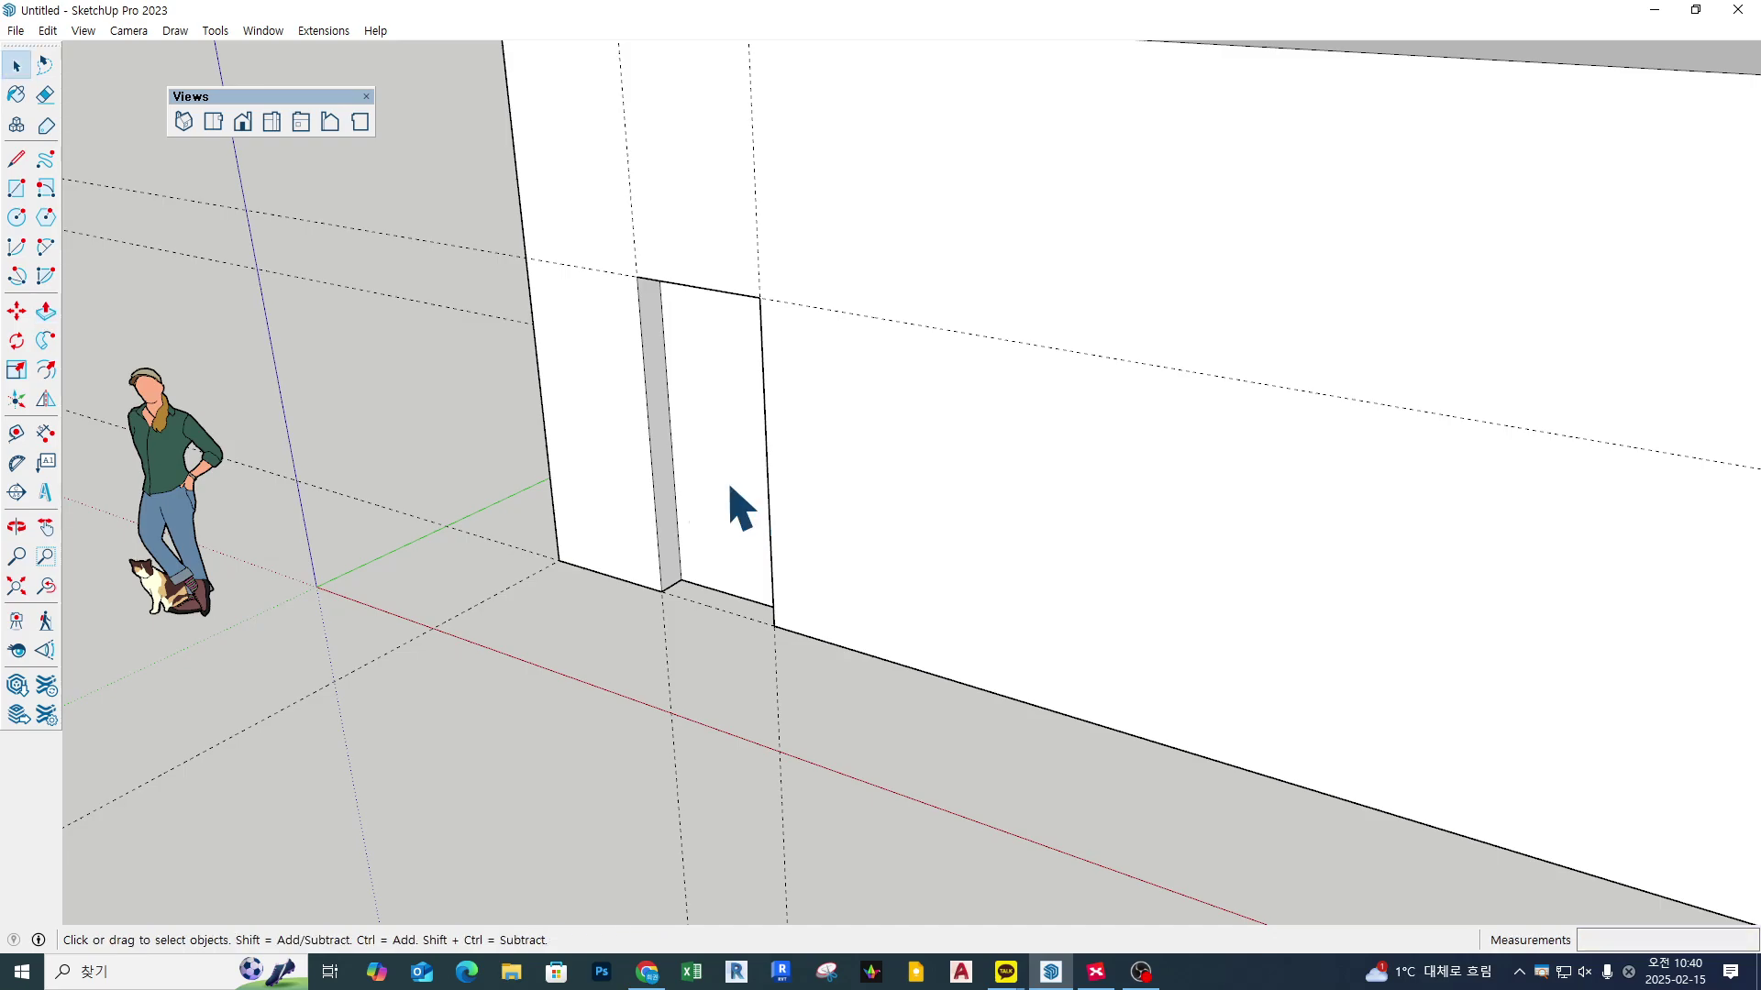
Step: Delete the recessed door face to open the doorway into the box
left_click(738, 507)
key("Delete")
middle_click_drag(716, 590, 775, 580)
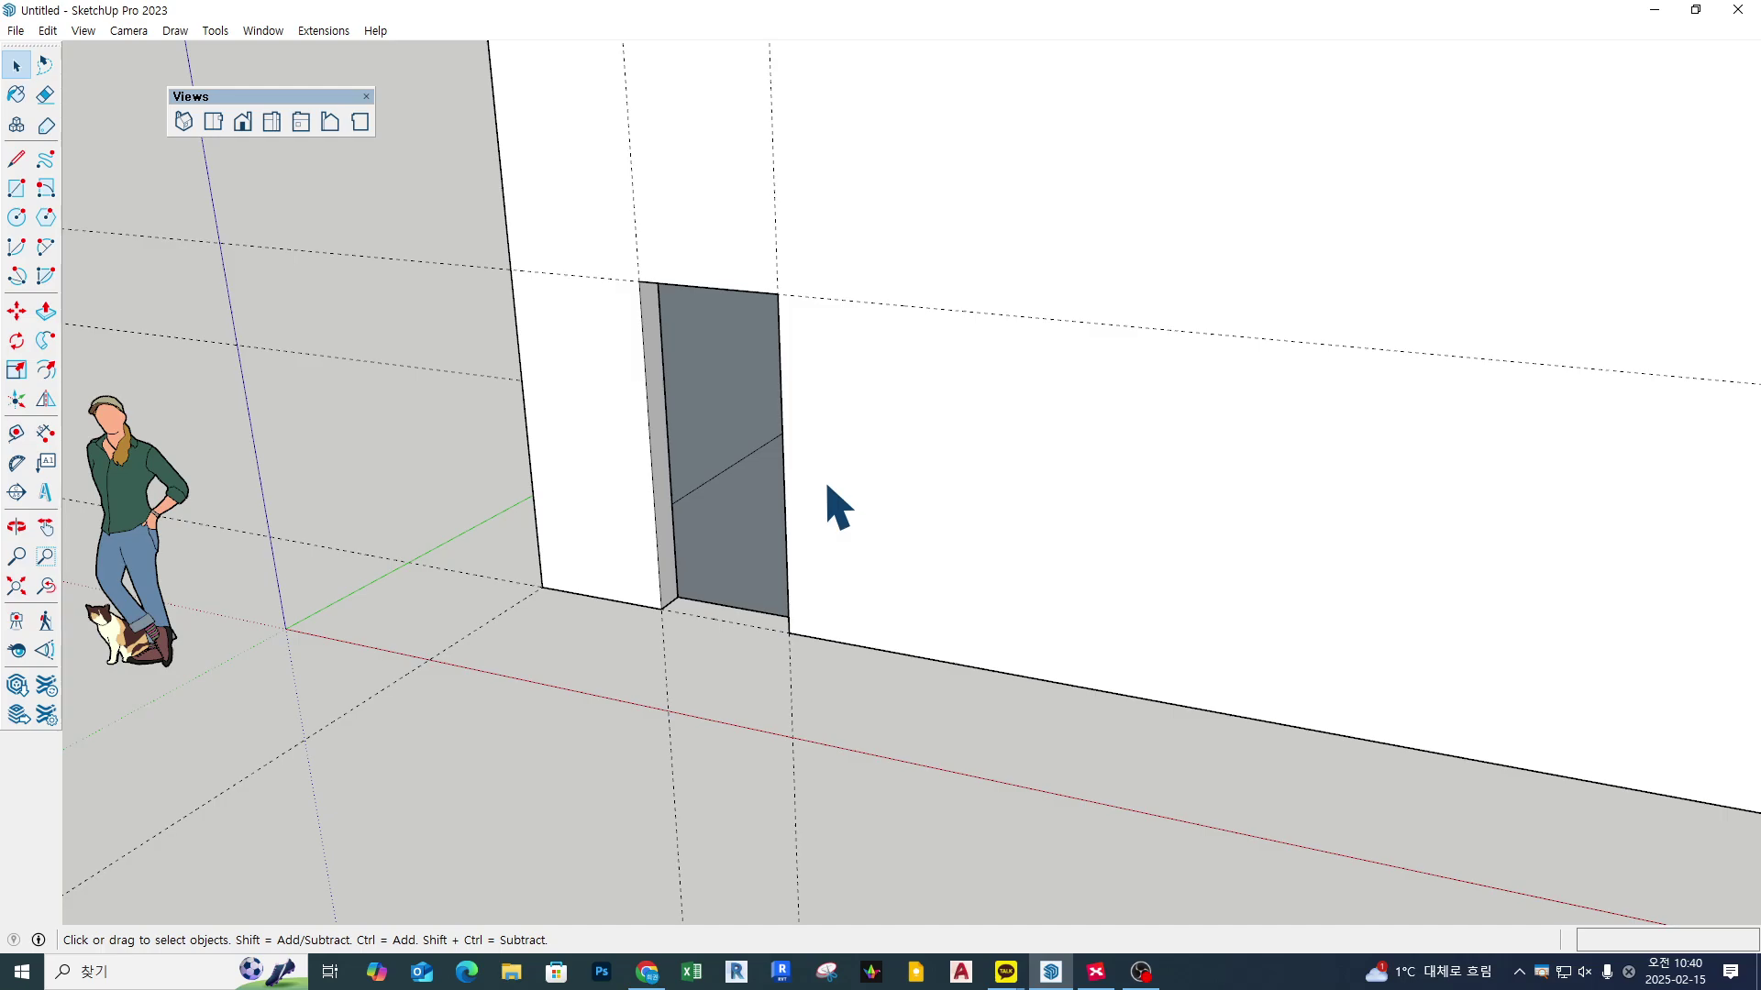
scroll(940, 407, "down", 1)
middle_click_drag(943, 407, 894, 396)
scroll(1219, 452, "down", 1)
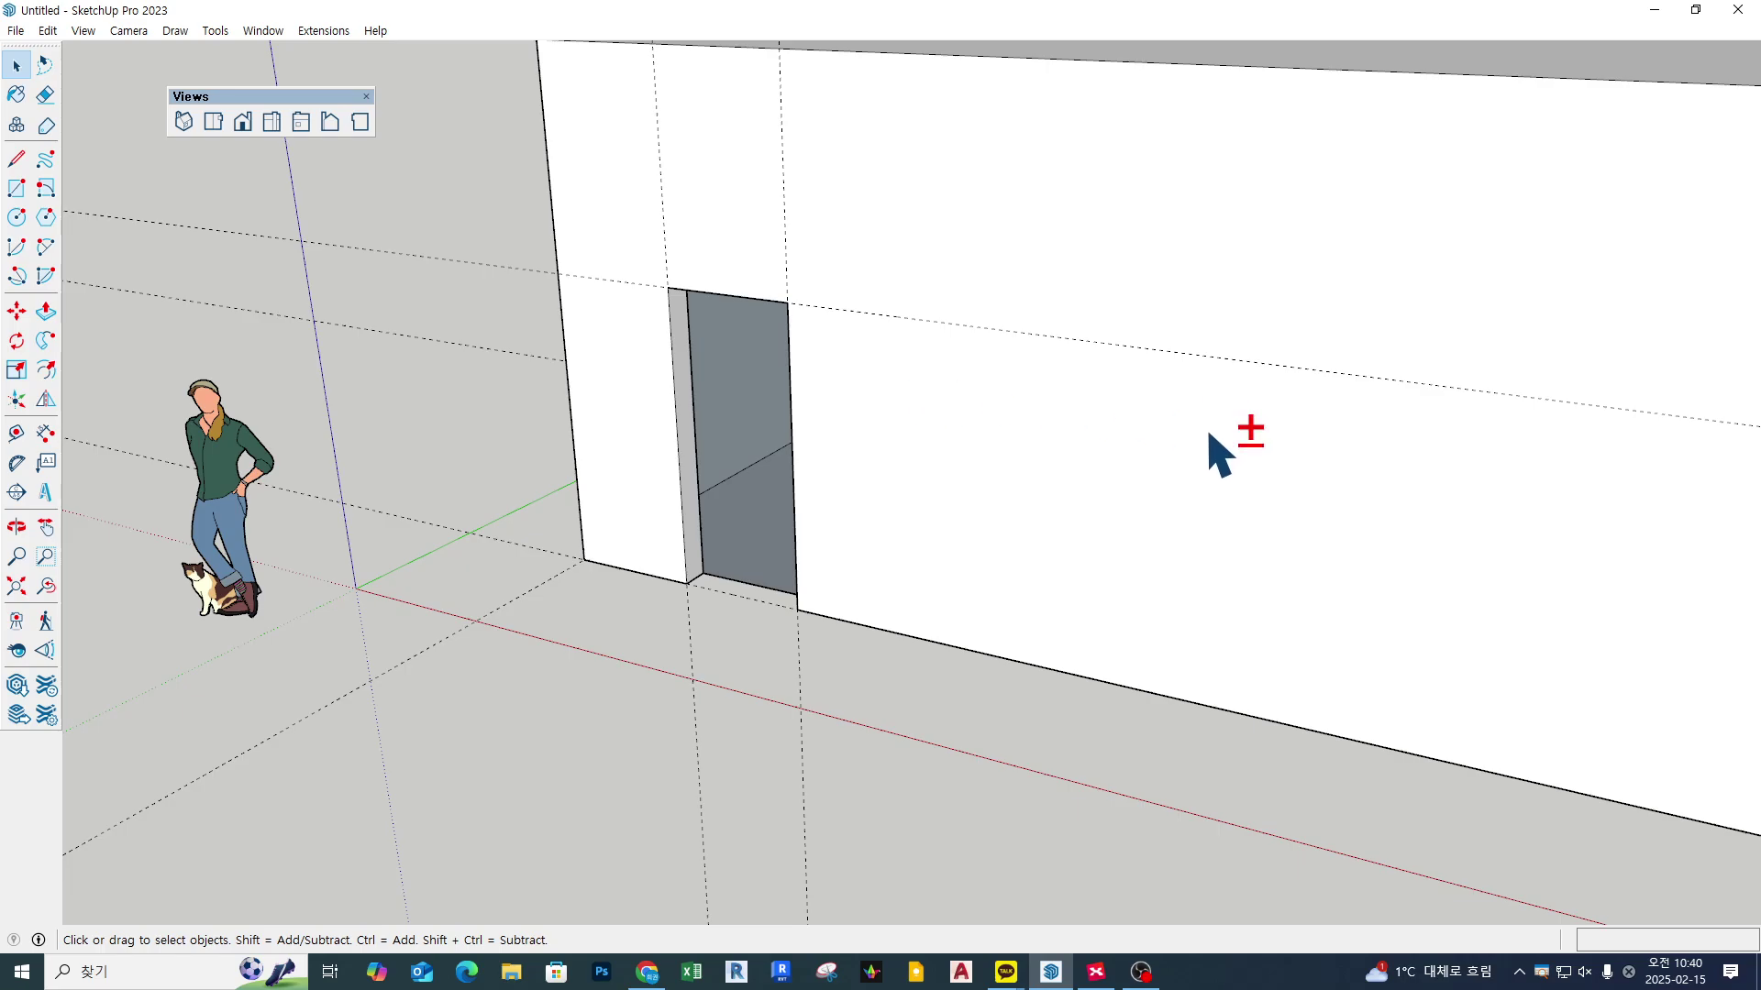
middle_click_drag(1218, 452, 1090, 493, "shift")
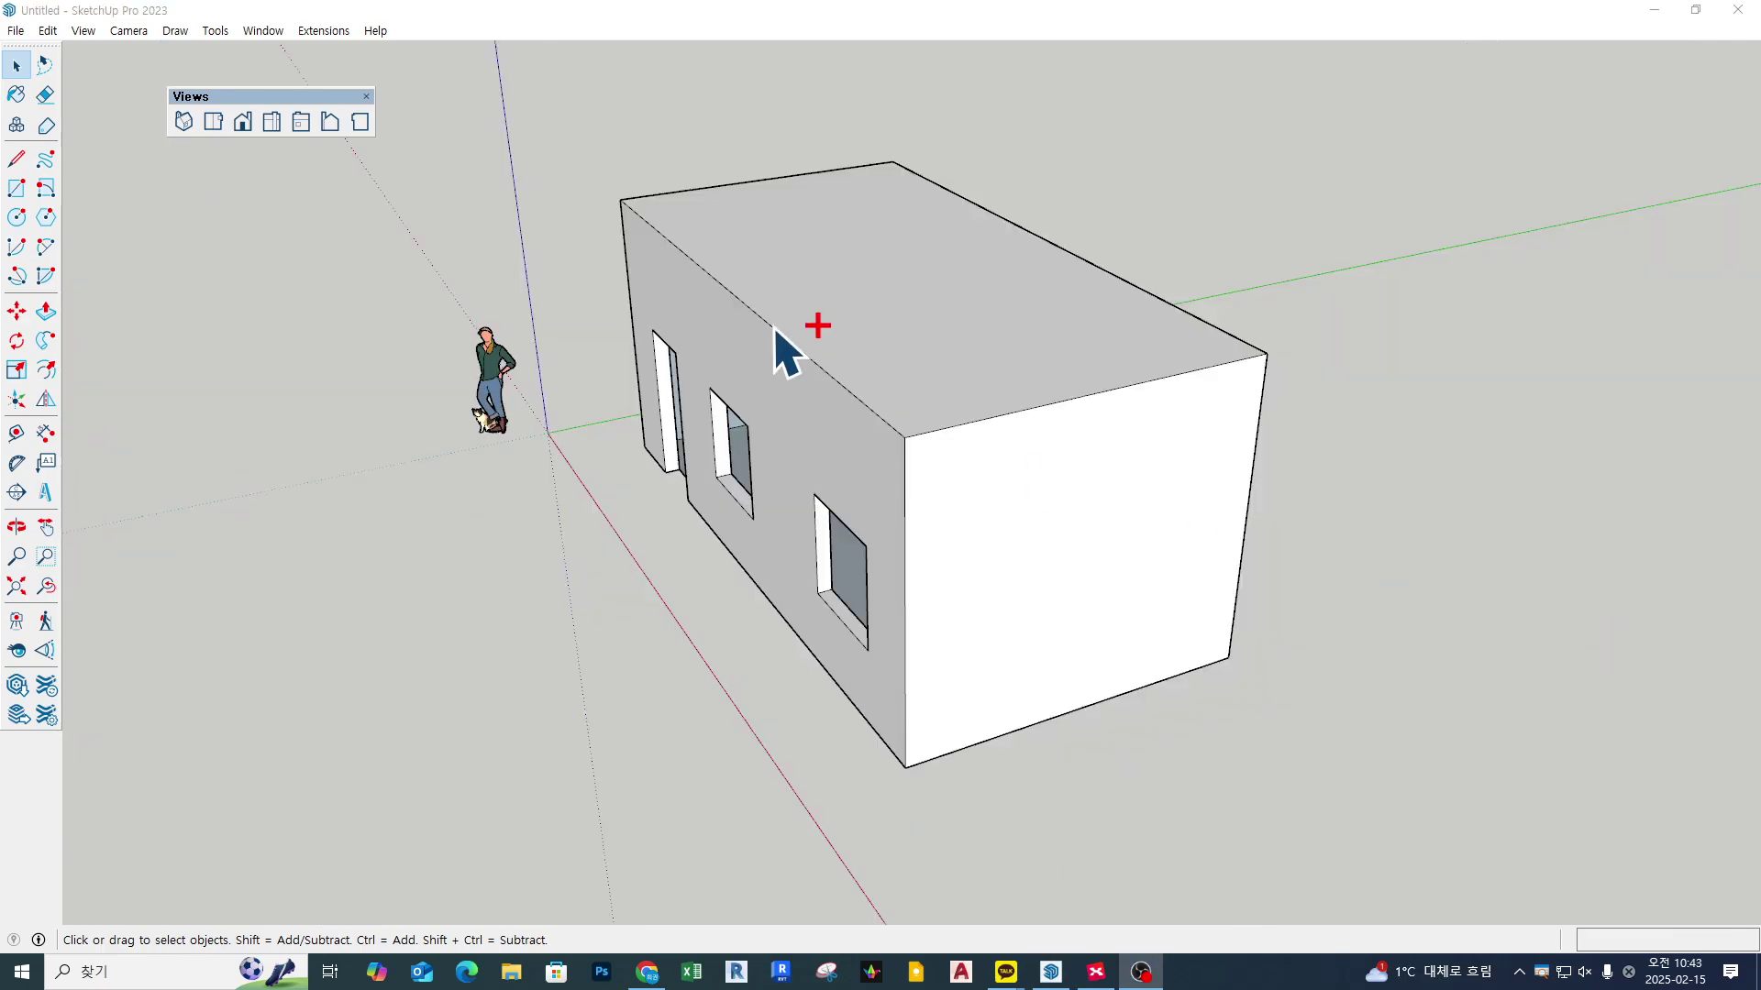
Step: Try erasing the non-vertical guides around the building with the Eraser, and undo both erasures
scroll(826, 385, "up", 2)
middle_click_drag(481, 184, 665, 220)
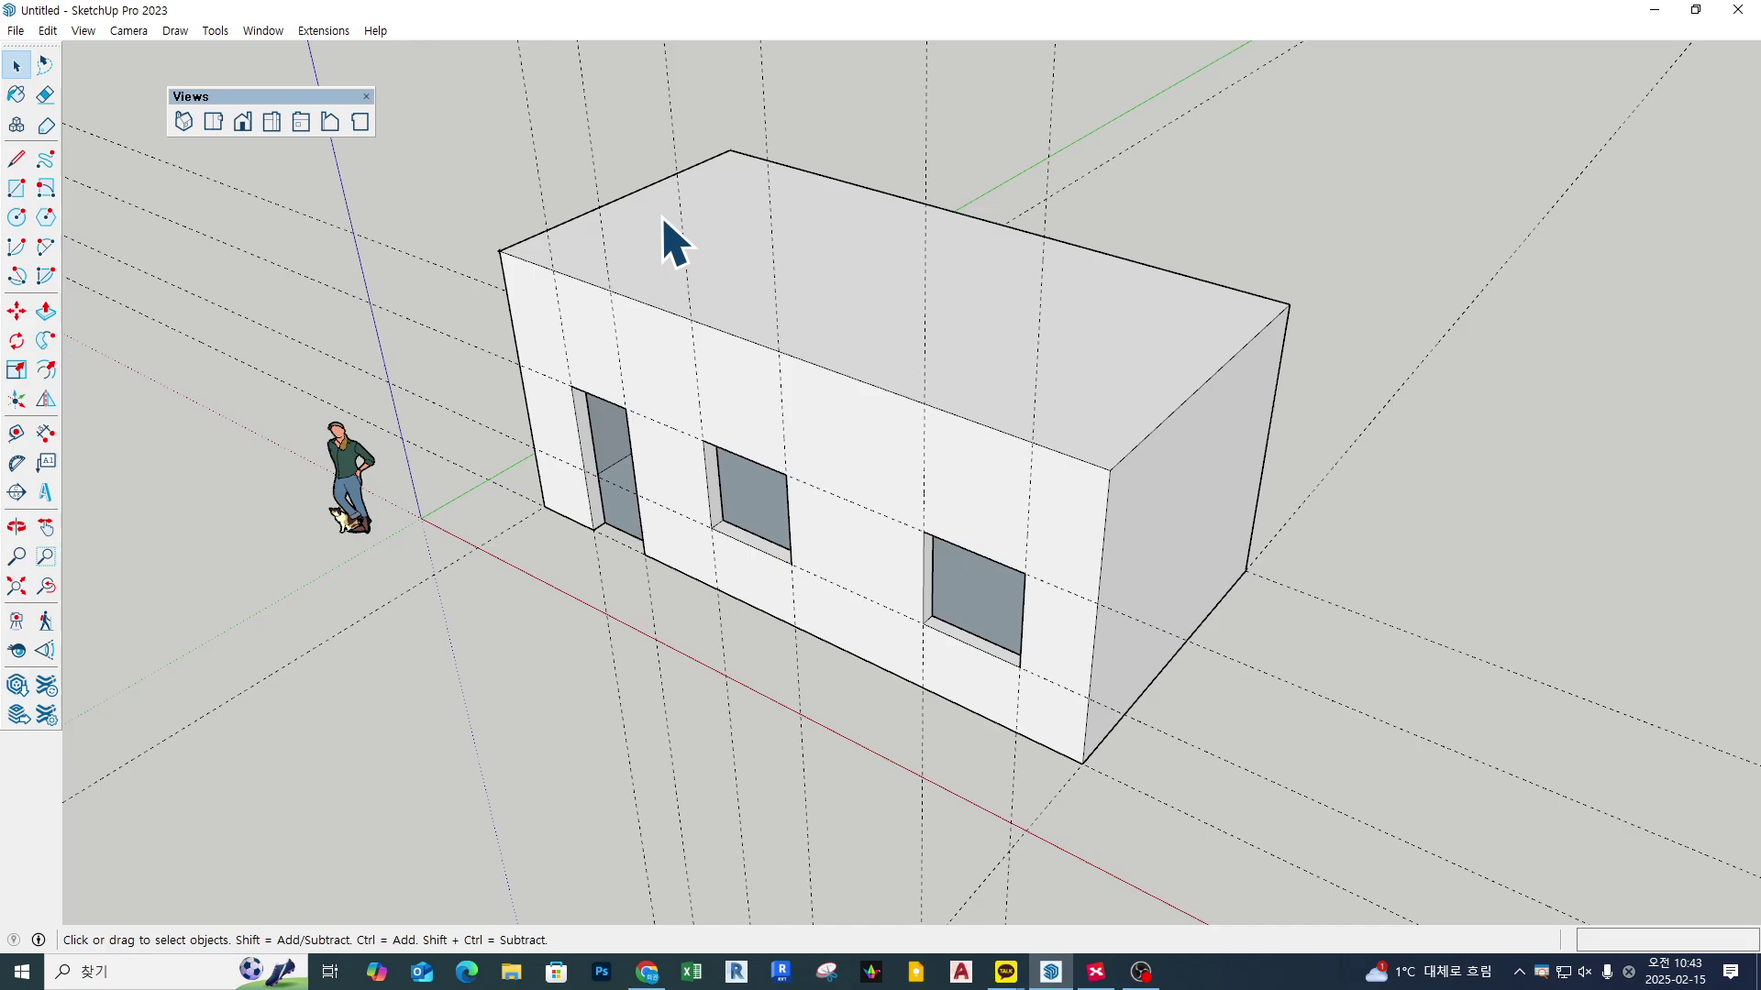
key("e")
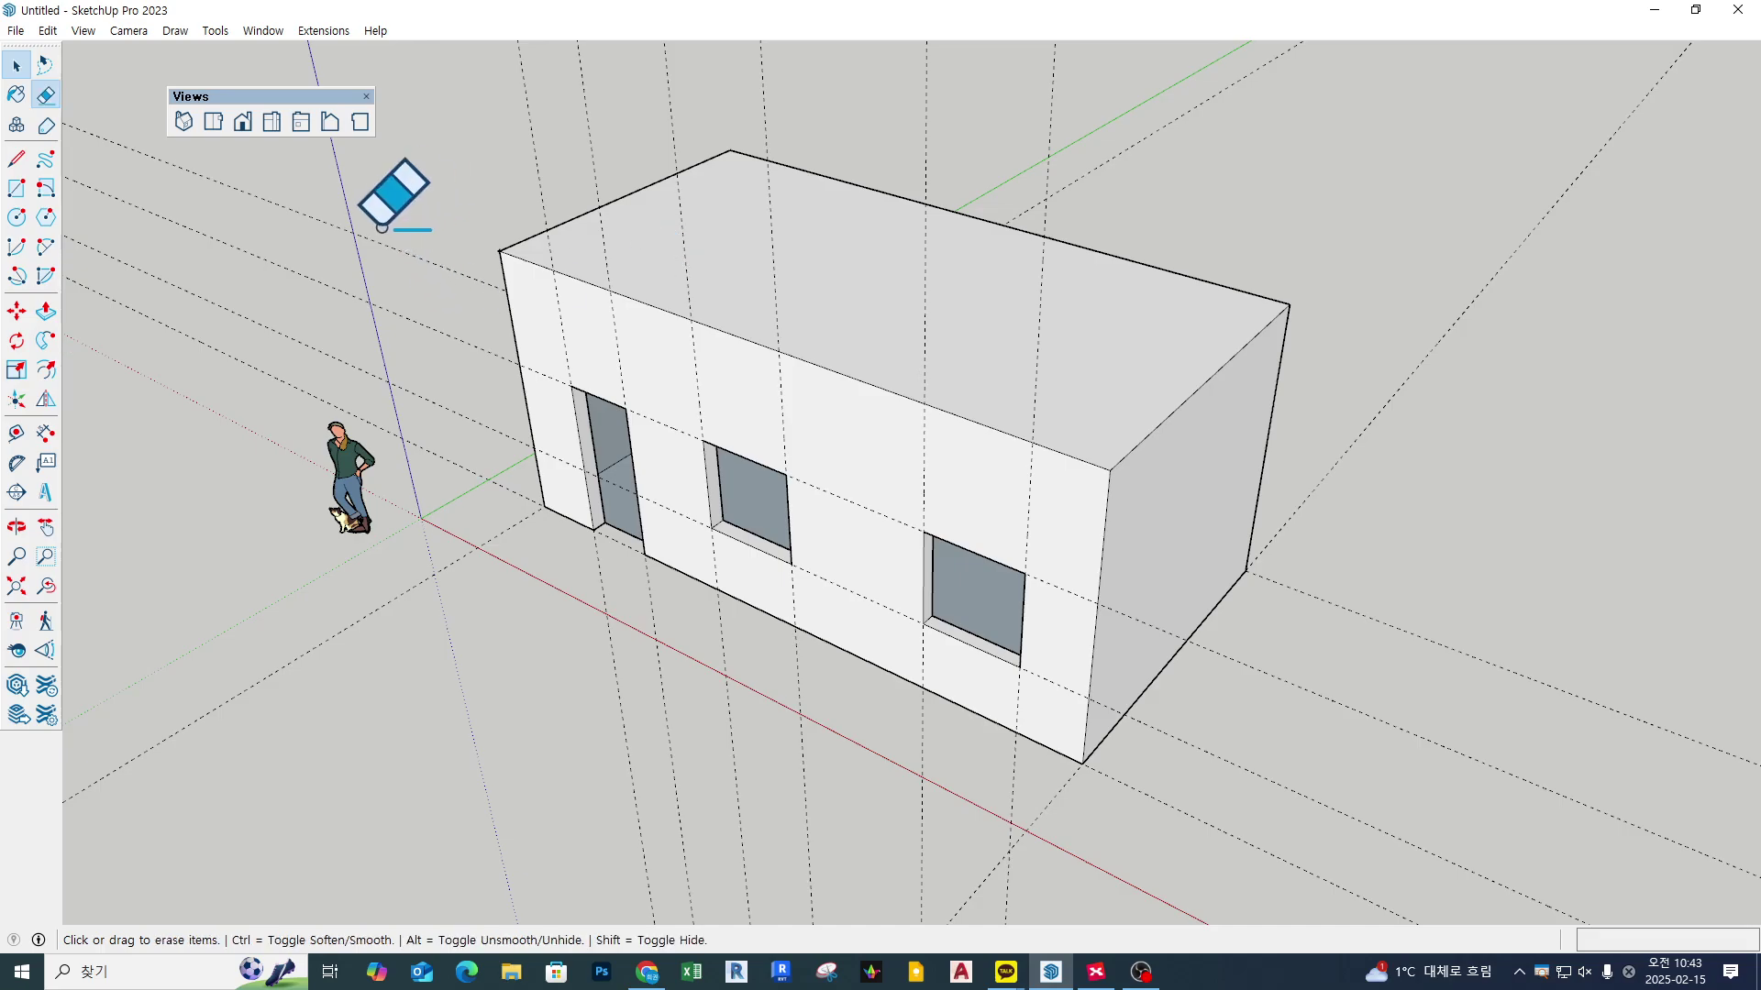
left_click_drag(303, 204, 168, 451)
mouse_move(1000, 158)
left_mouse_down()
mouse_move(1068, 151)
mouse_move(762, 92)
left_mouse_up()
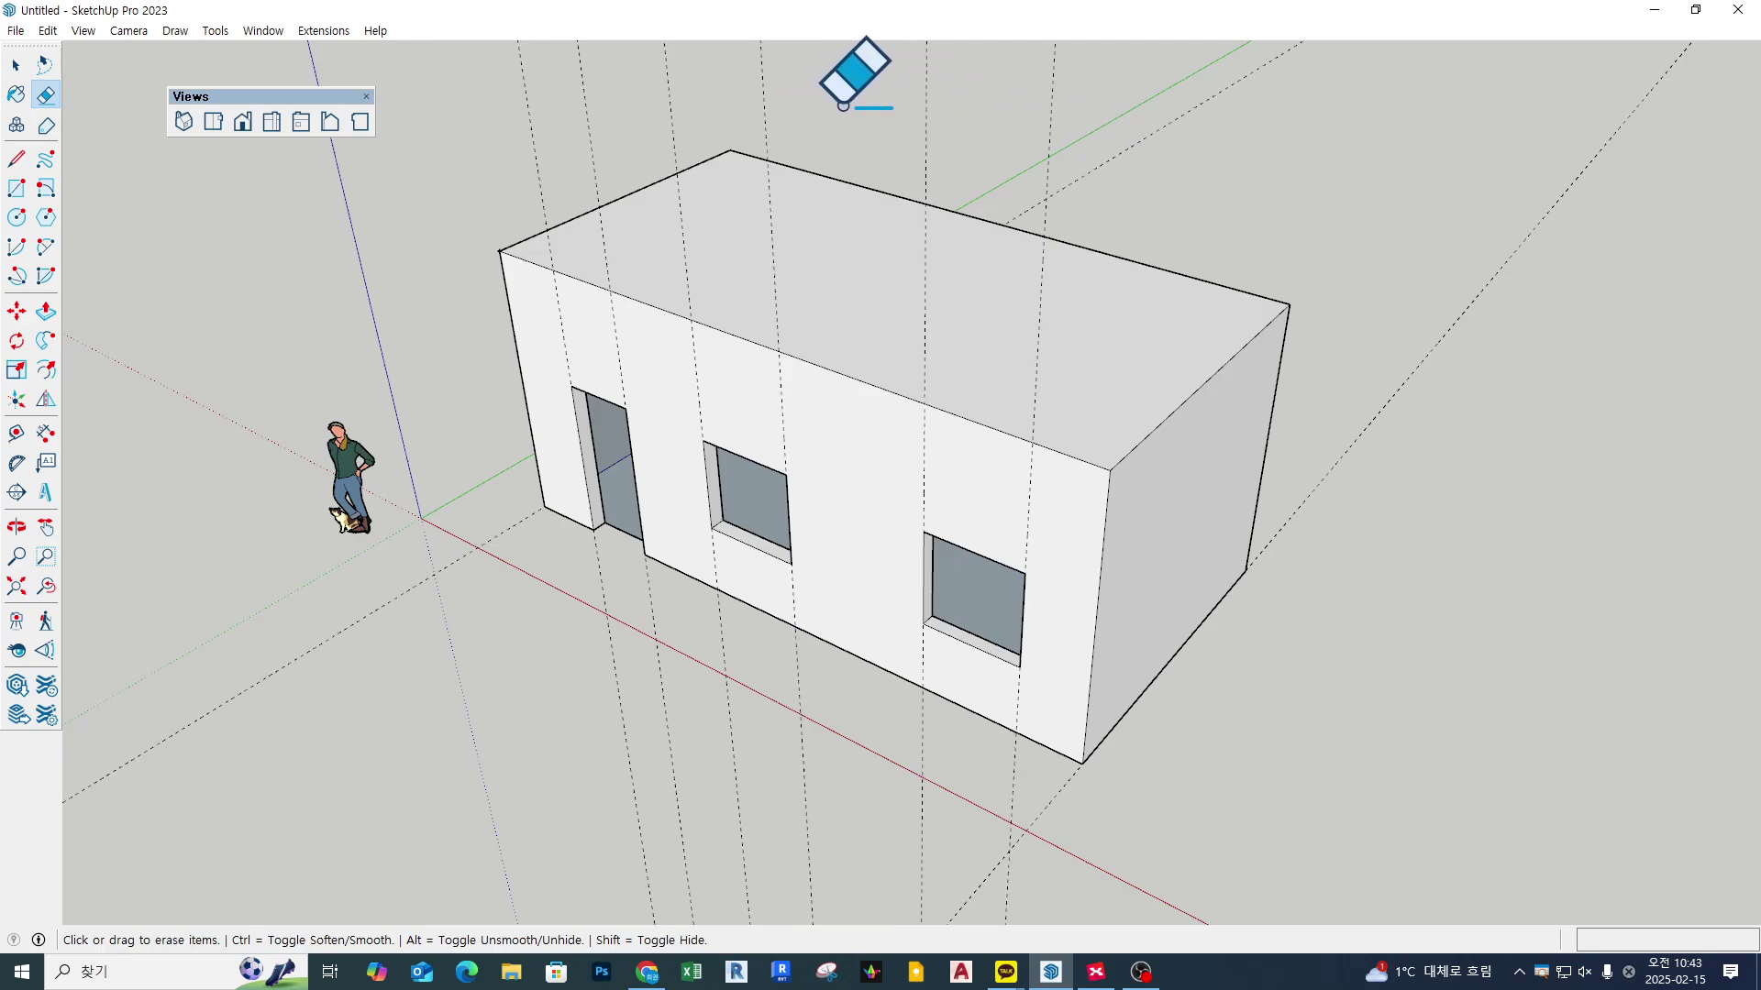
key("ctrl+z")
key("ctrl+z")
Step: Delete all guides from the model at once
key("space")
scroll(496, 281, "up", 5)
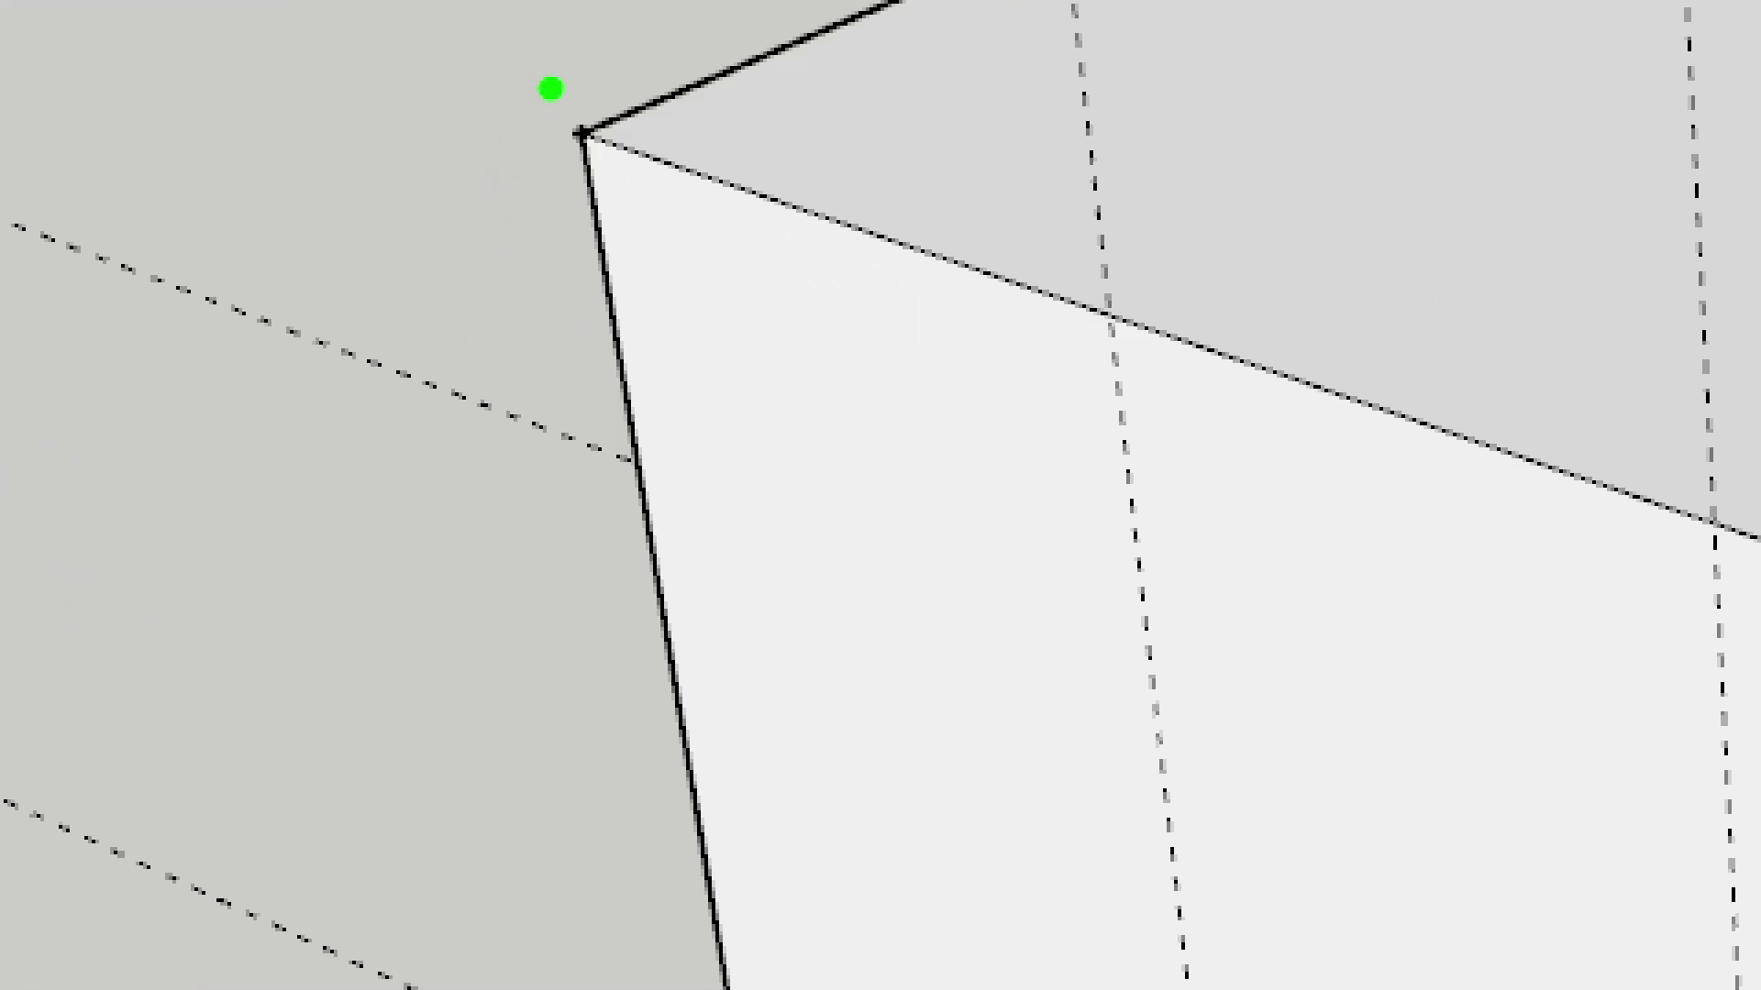
mouse_move(656, 138)
left_mouse_down()
mouse_move(503, 265)
mouse_move(702, 112)
left_mouse_up()
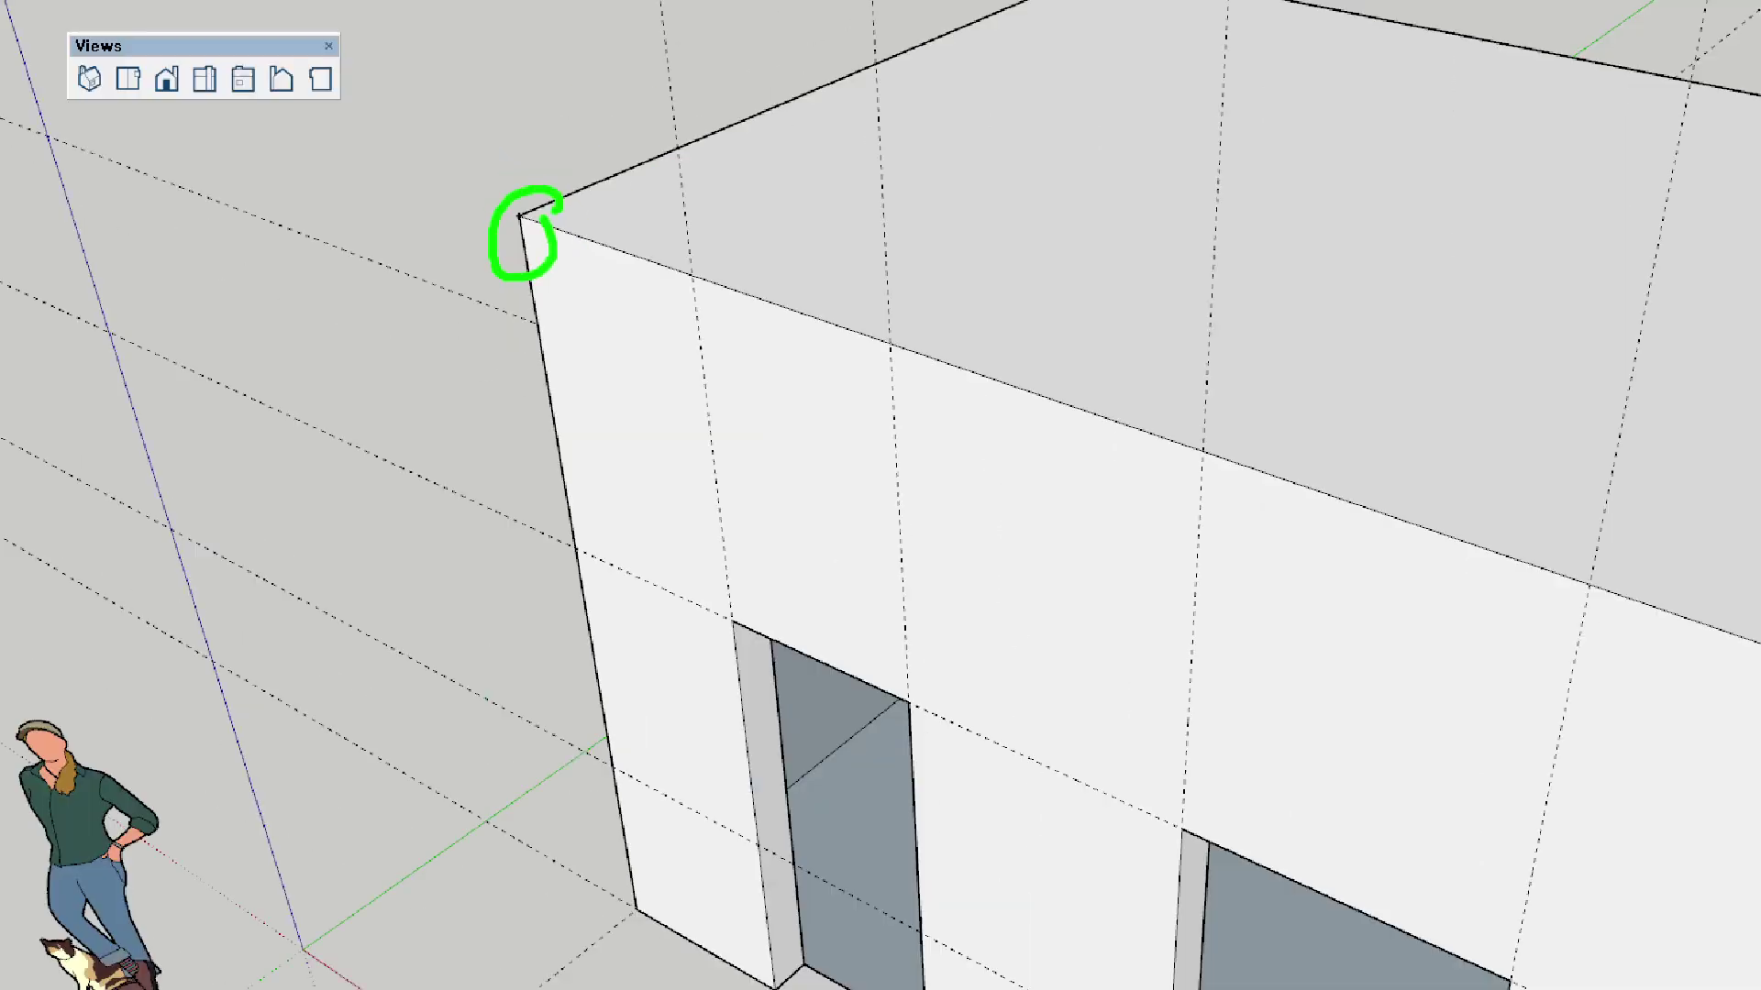
left_click(48, 31)
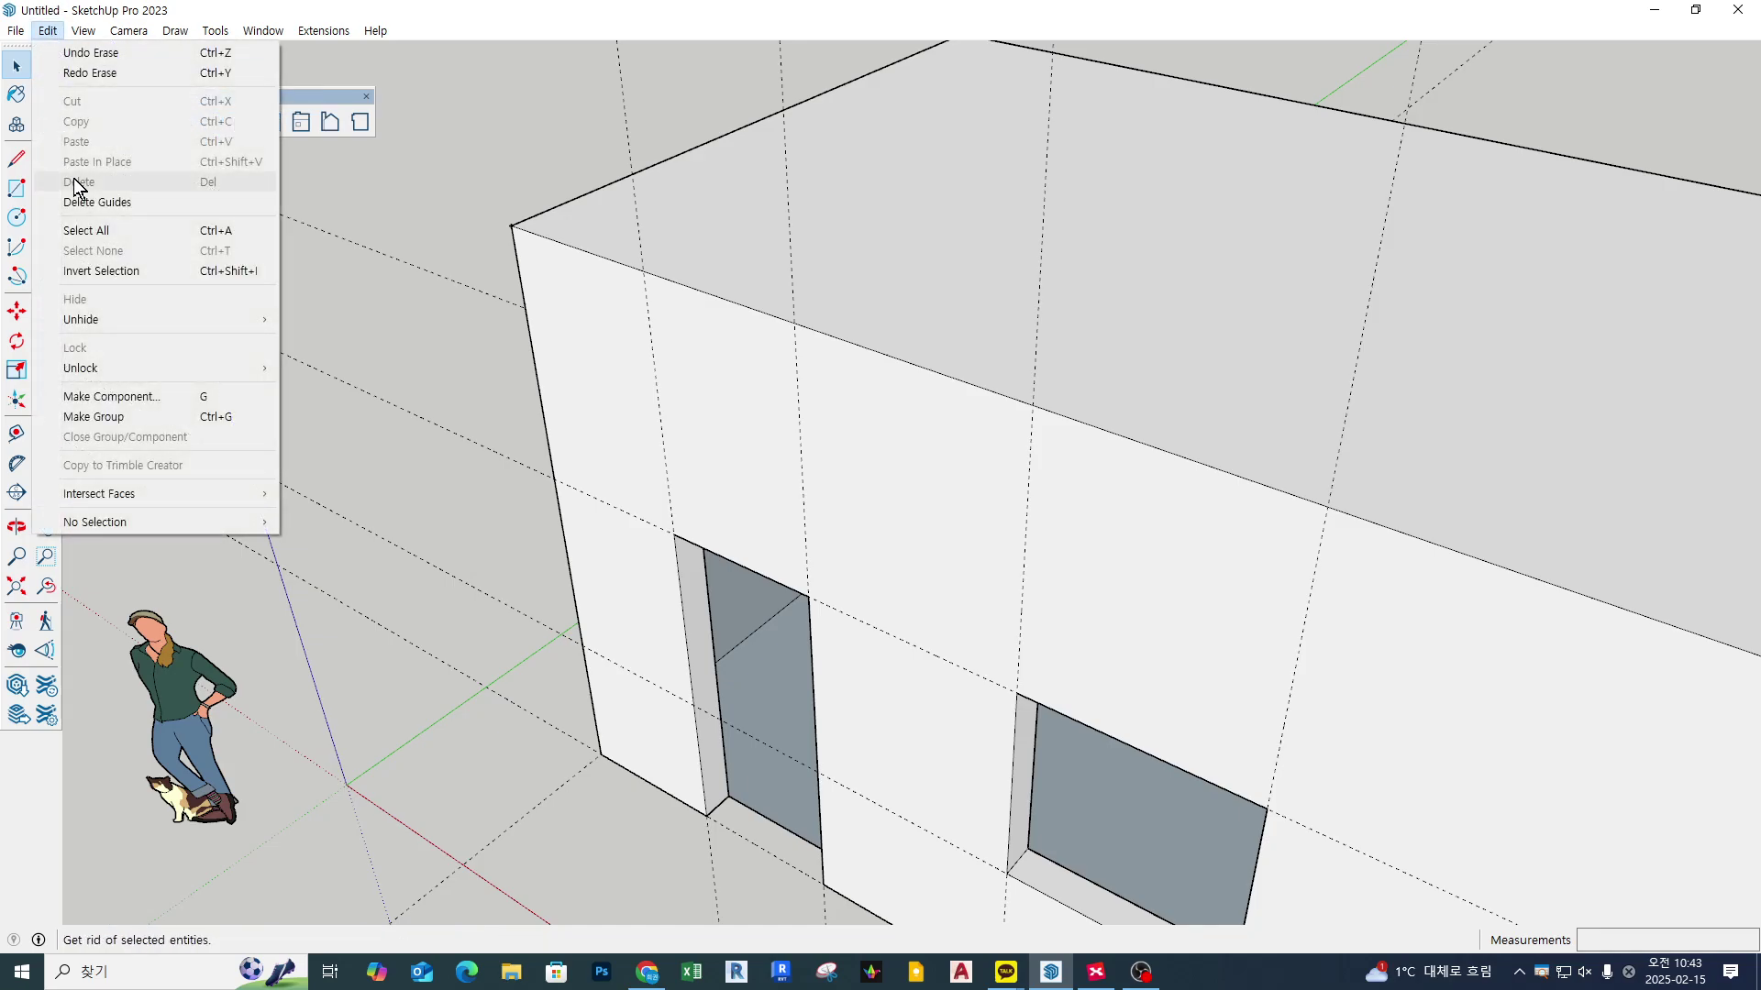
left_click(136, 204)
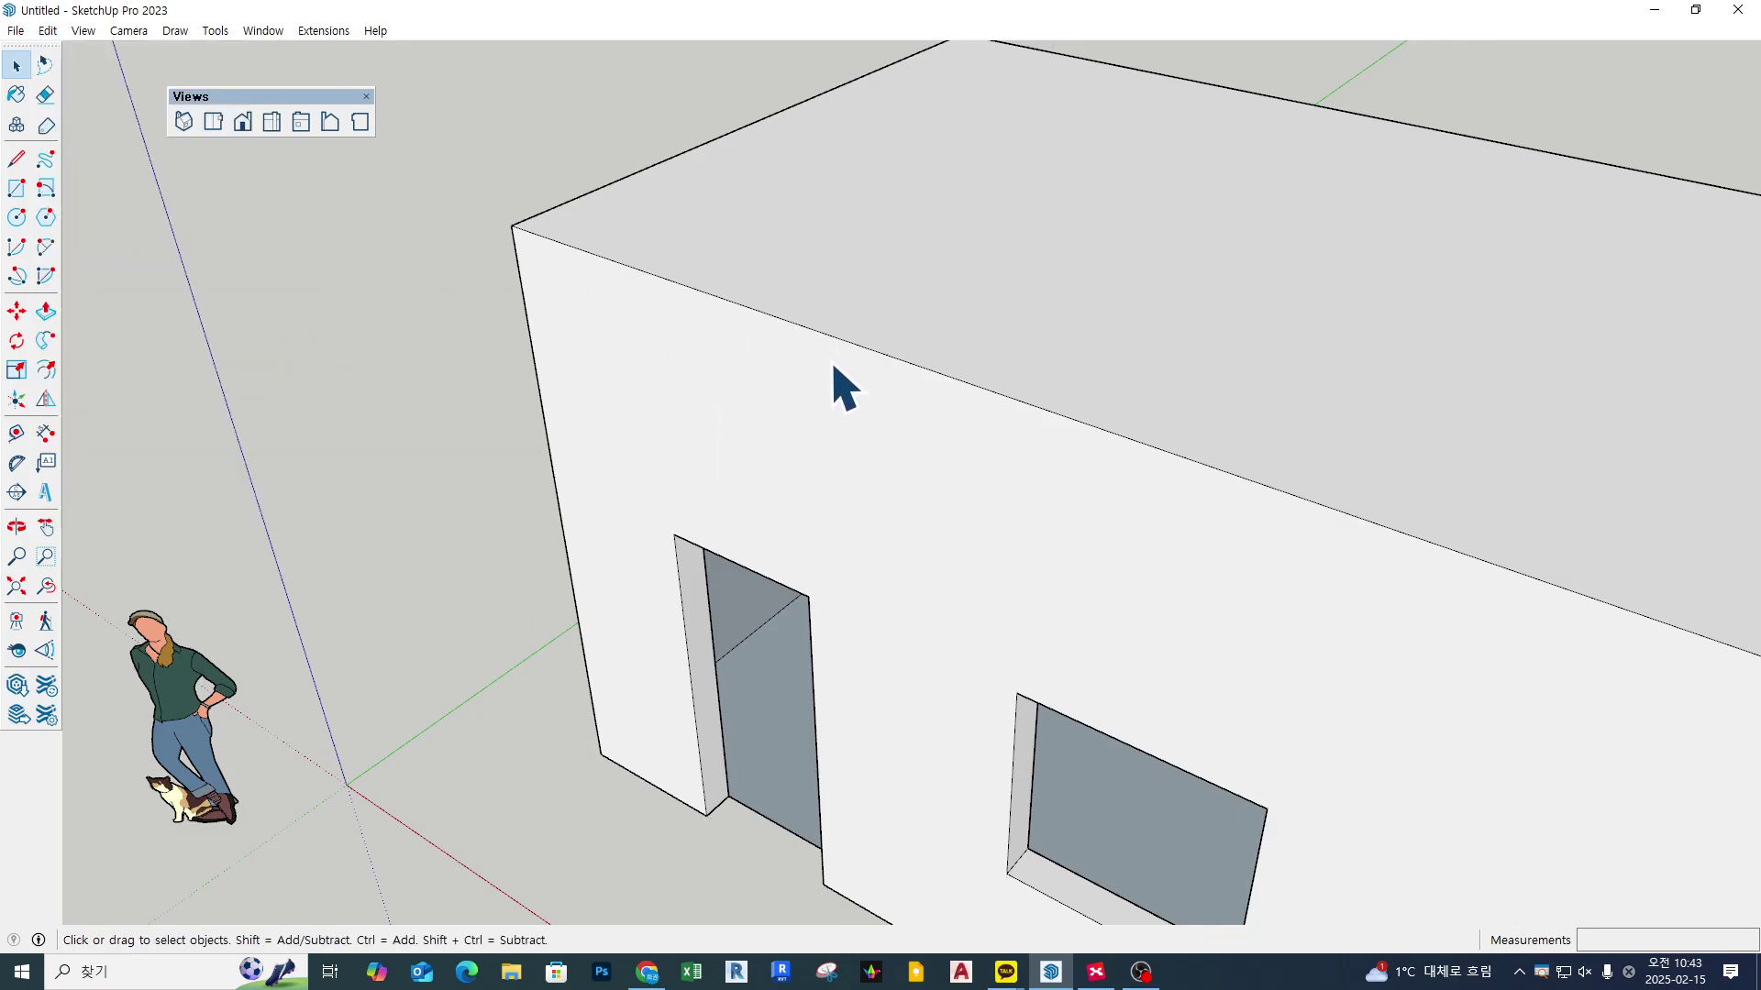
Step: Create a 45-degree Protractor guide rising from the end wall's upper front corner, measured from the wall's top edge
middle_click_drag(986, 452, 826, 417)
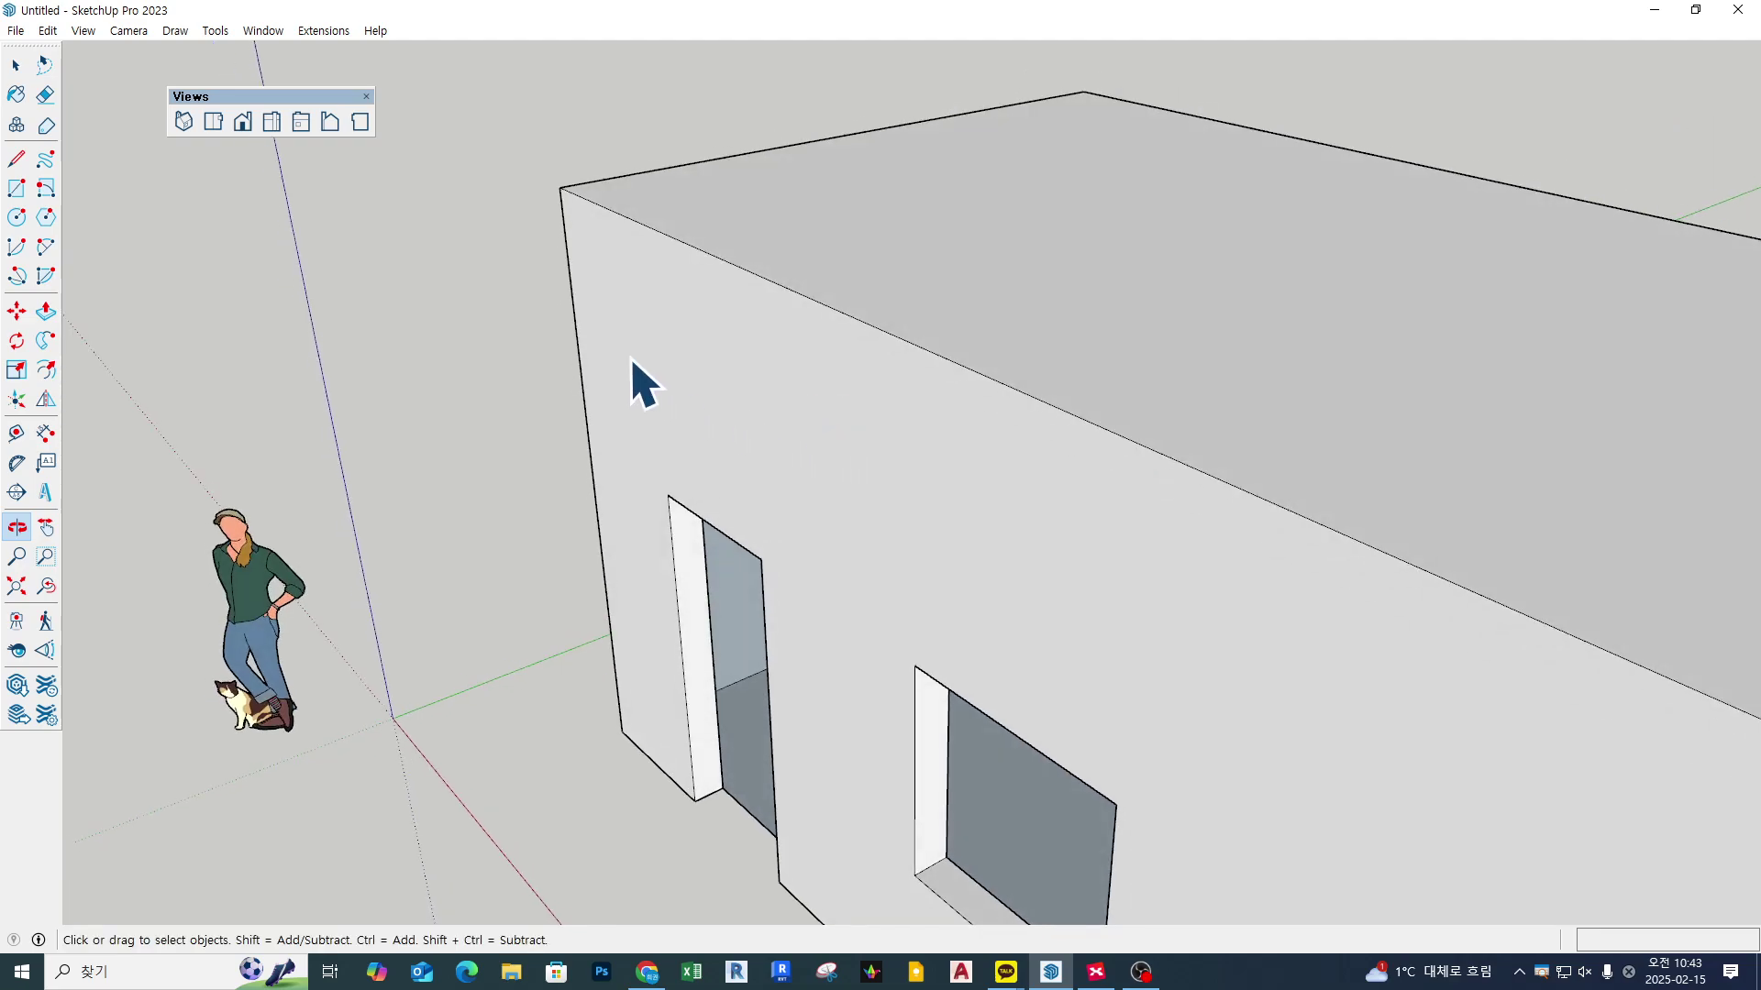
scroll(641, 381, "down", 5)
middle_click_drag(563, 334, 741, 404)
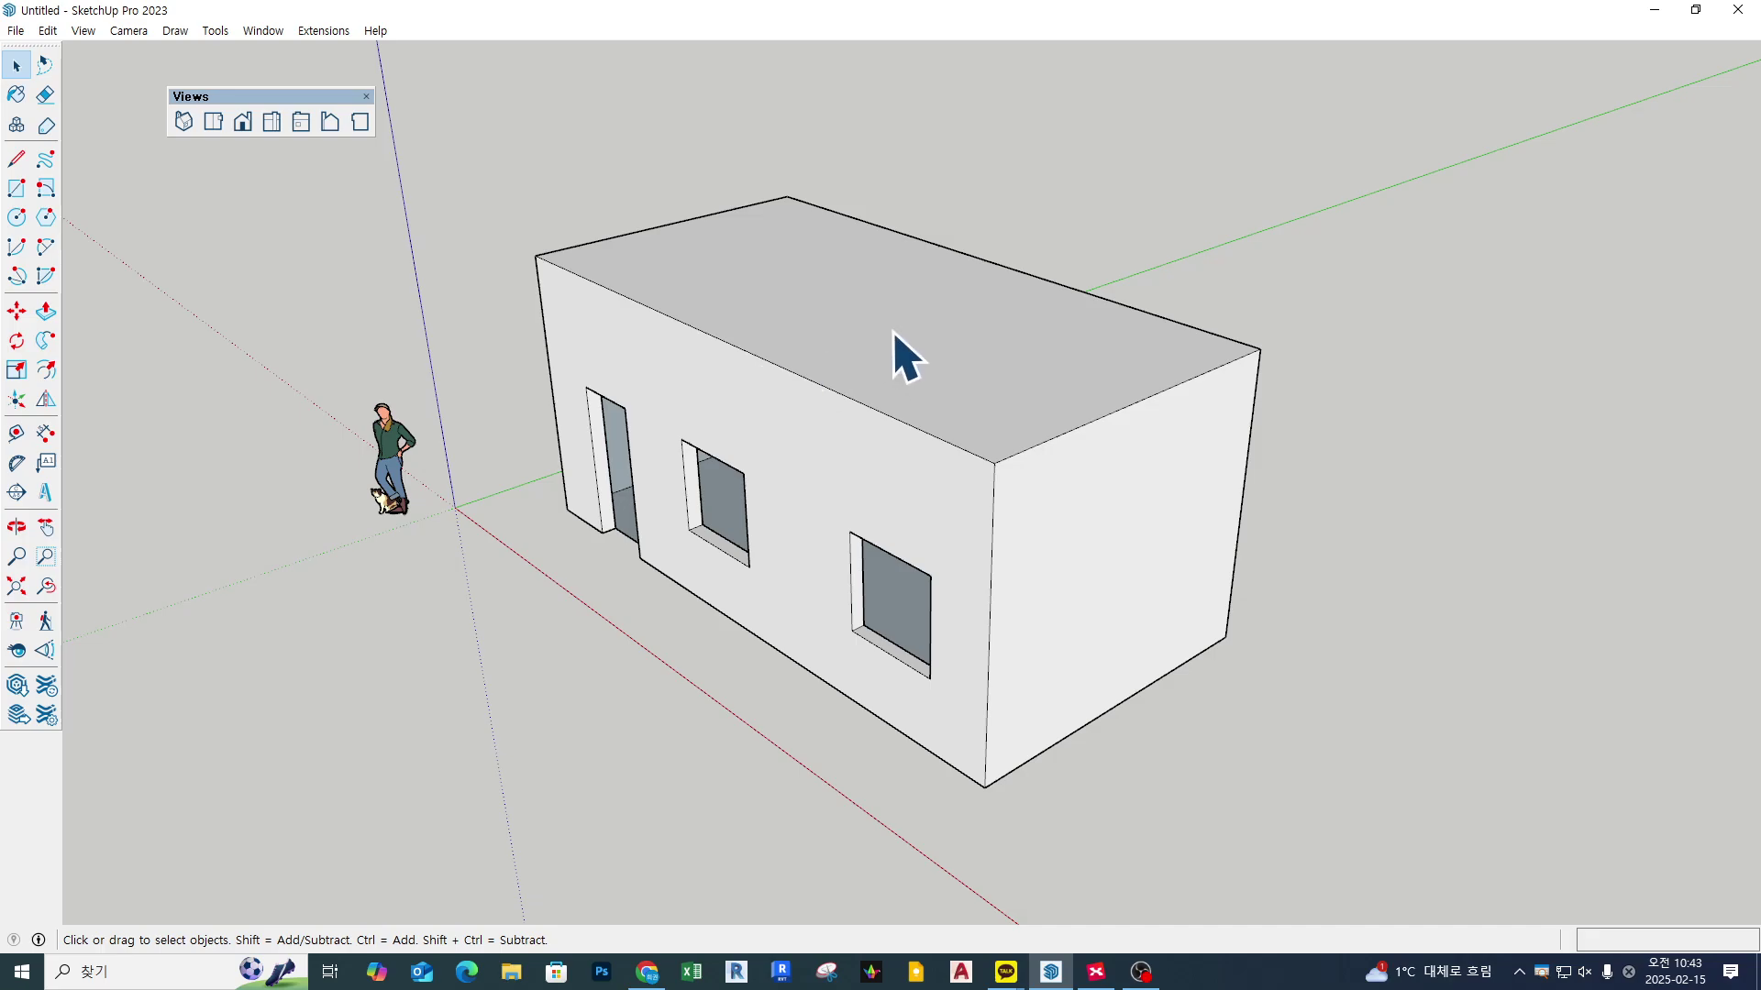
left_click(15, 465)
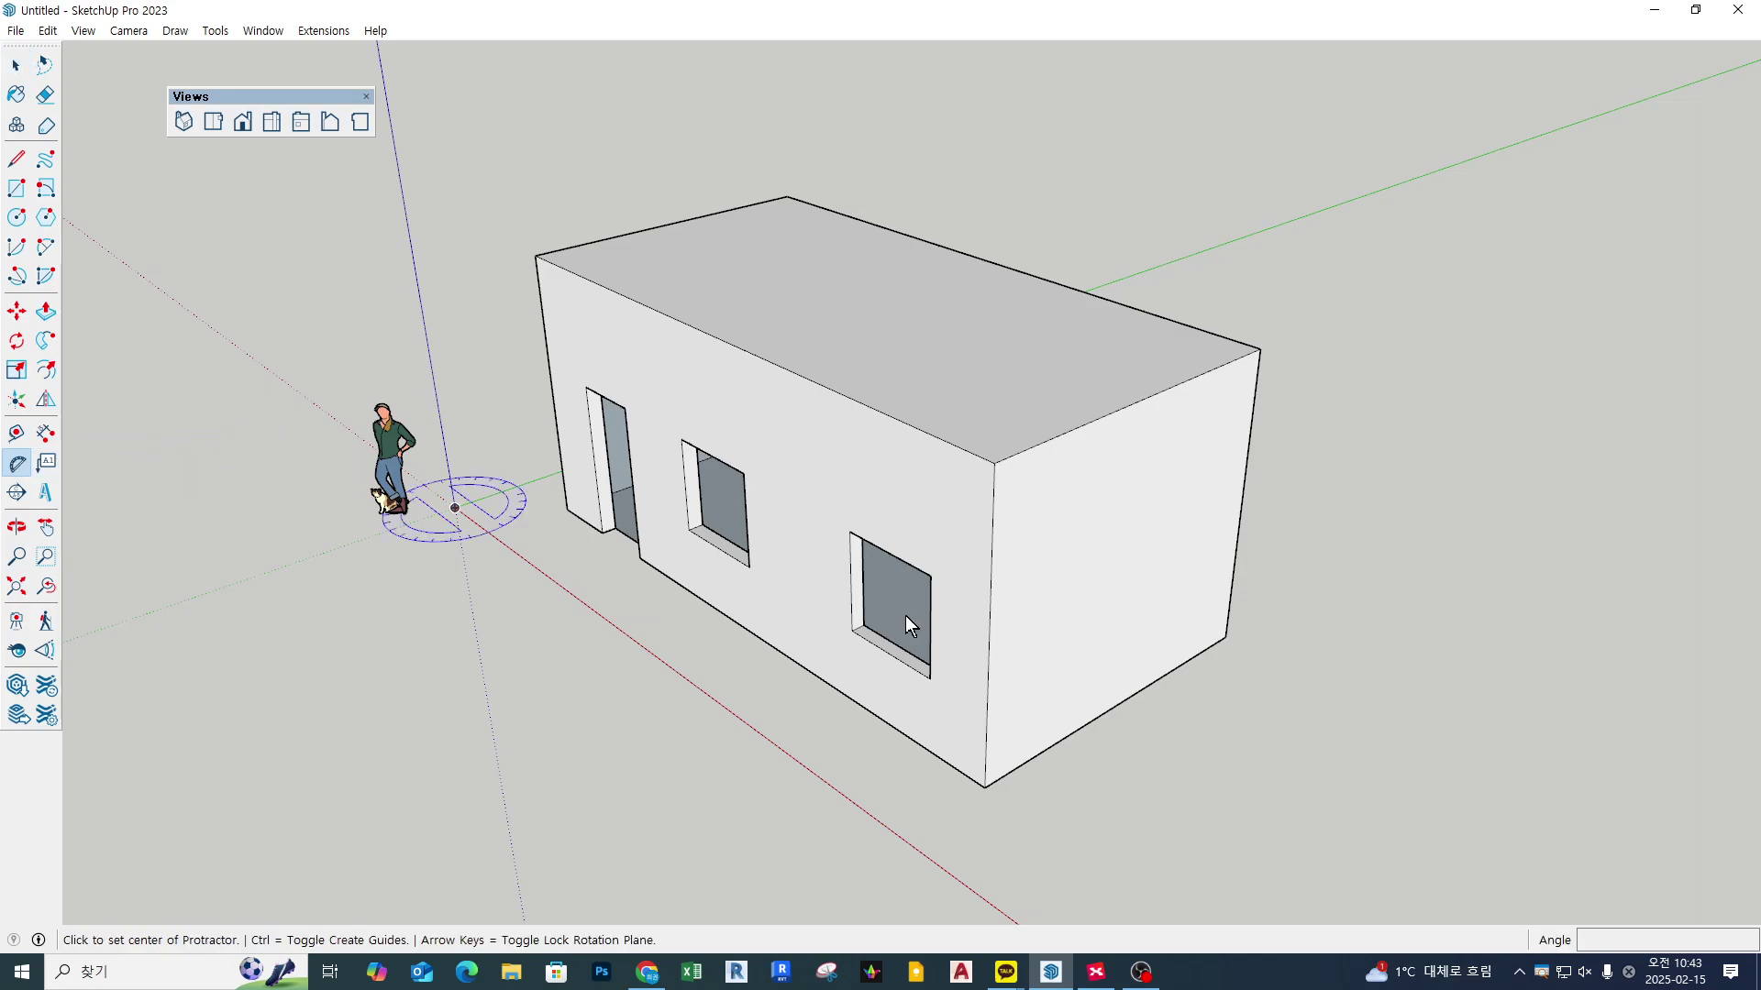
middle_click_drag(1010, 574, 1038, 618)
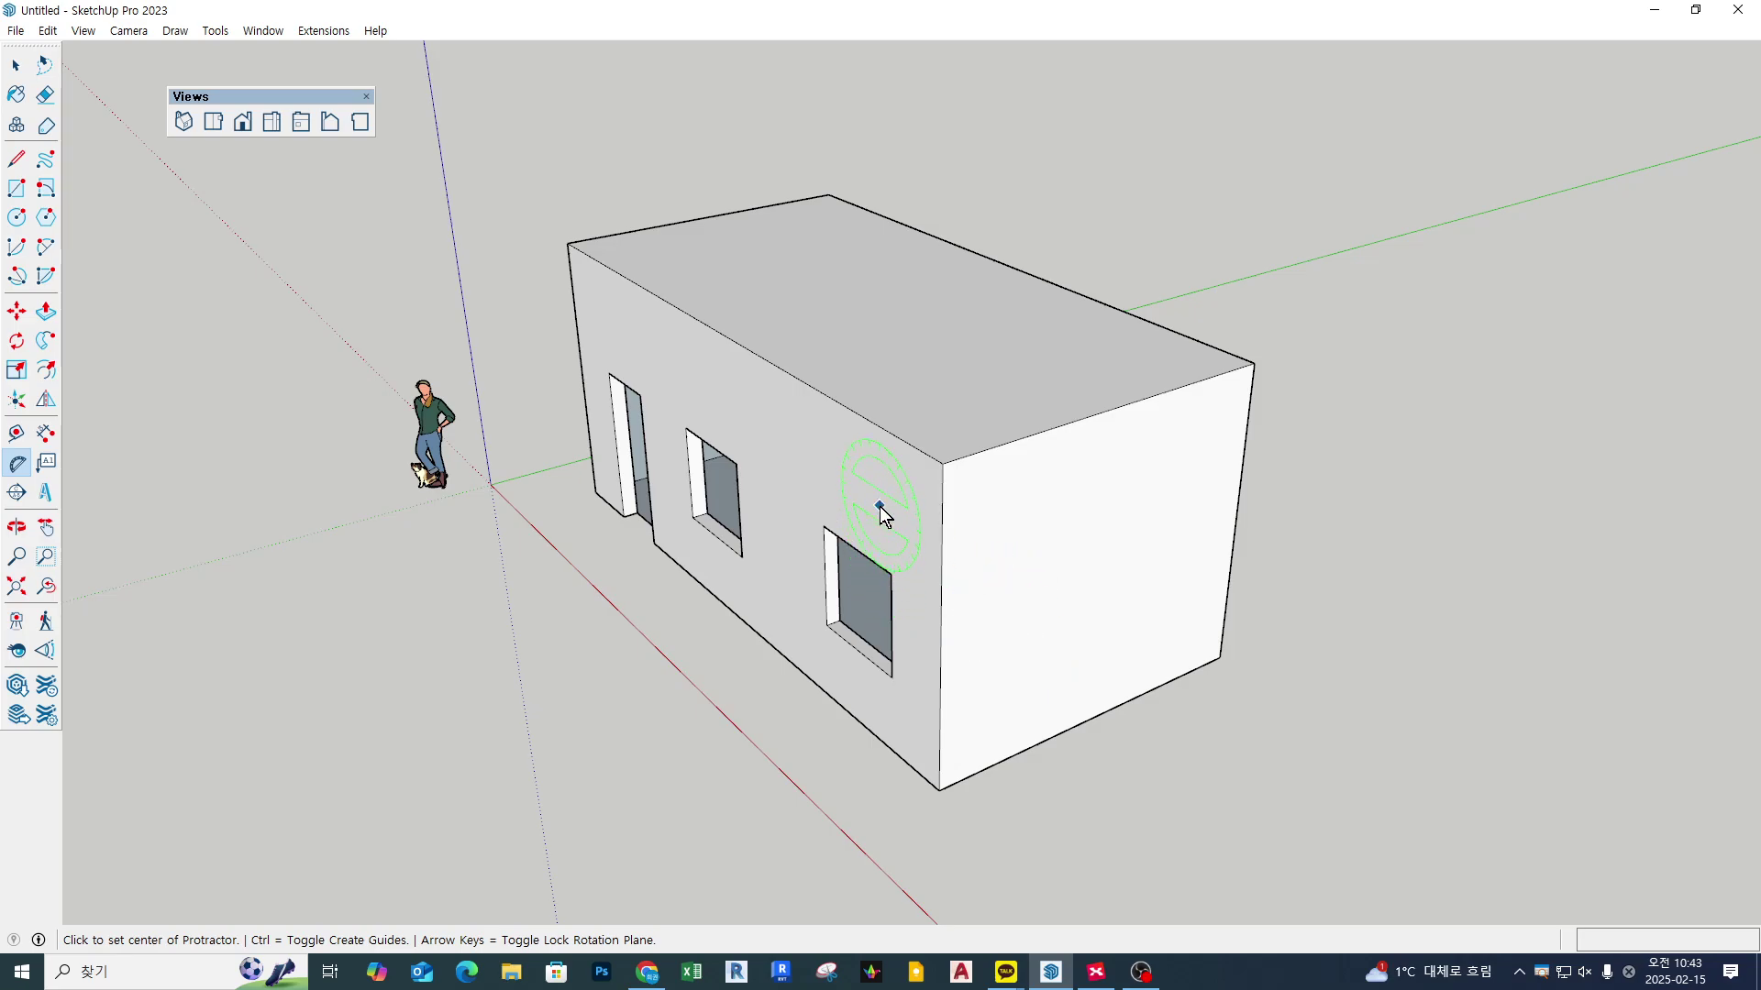
middle_click_drag(943, 520, 877, 555)
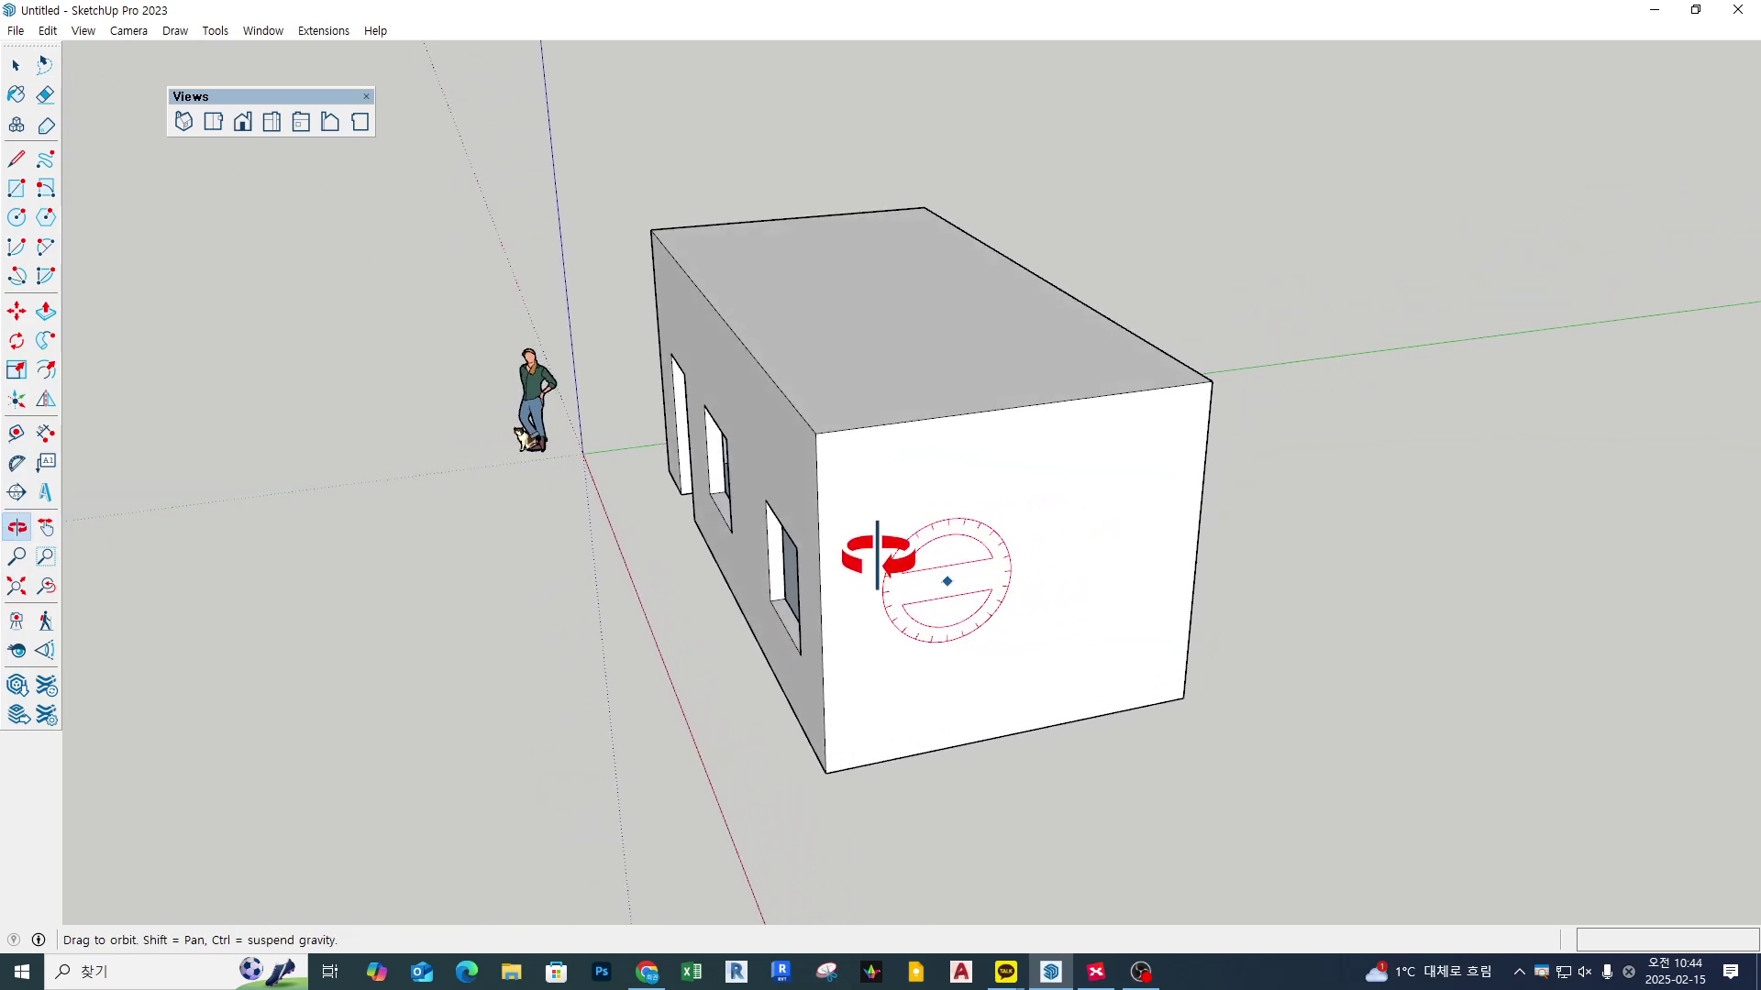
left_click(816, 434)
left_click(1193, 395)
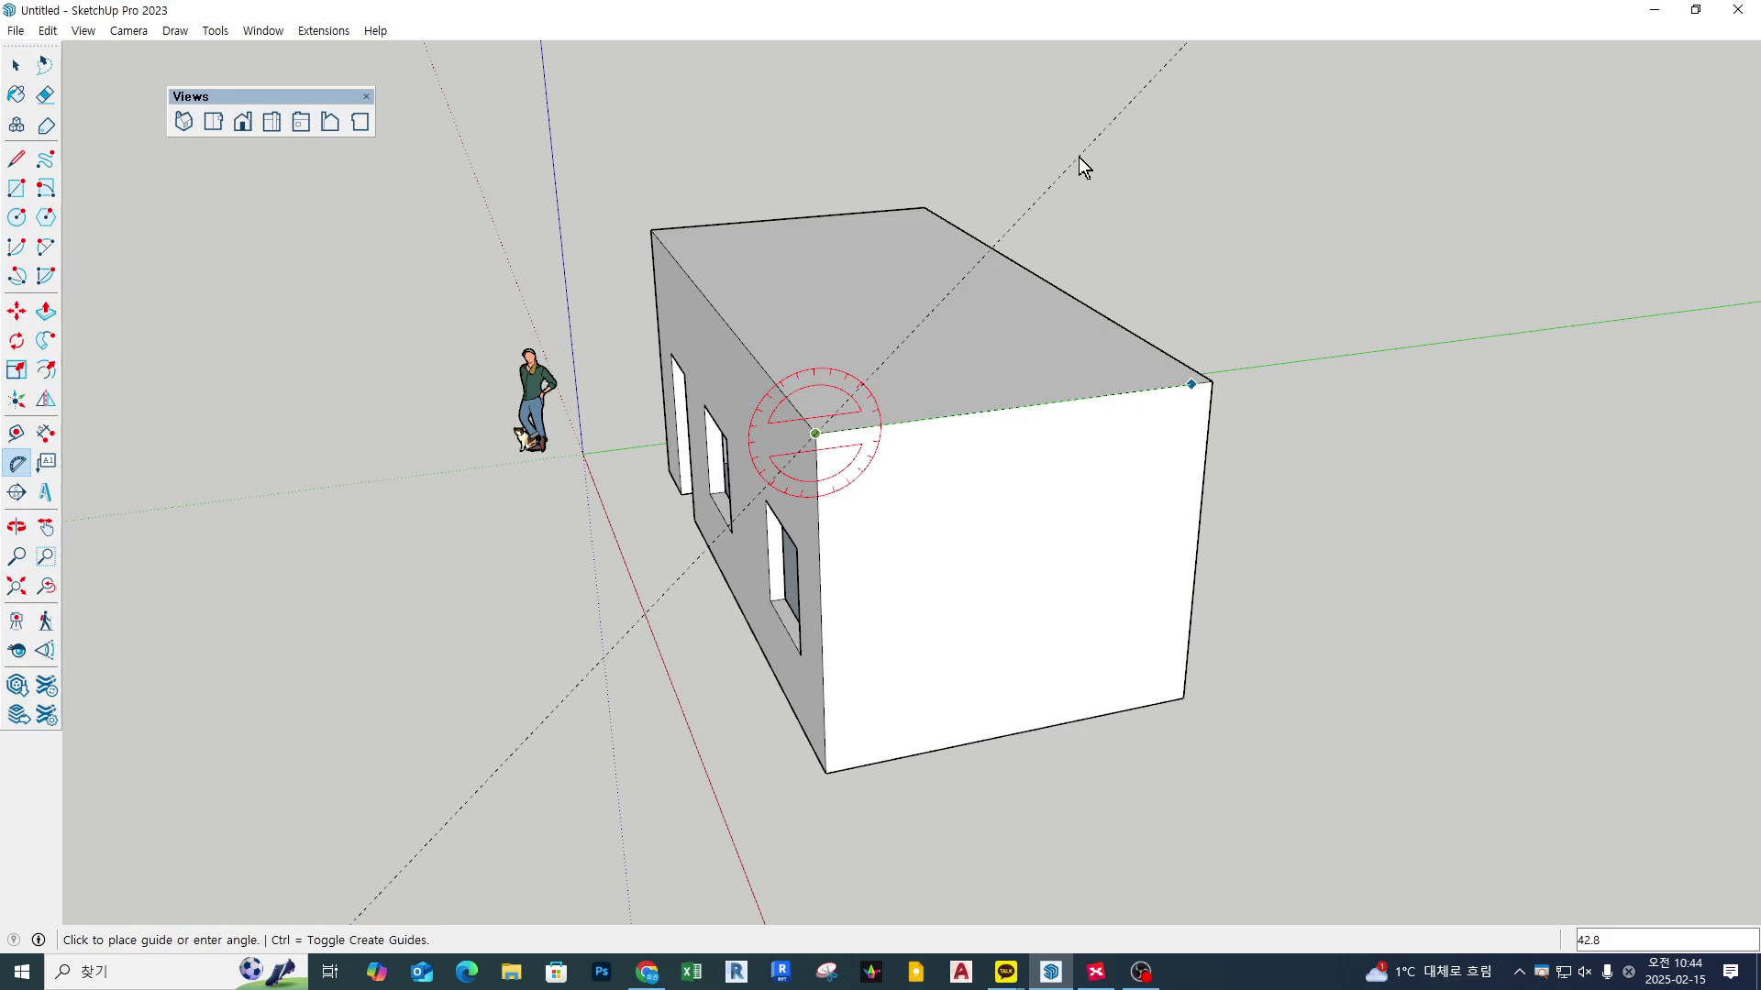
key("Return")
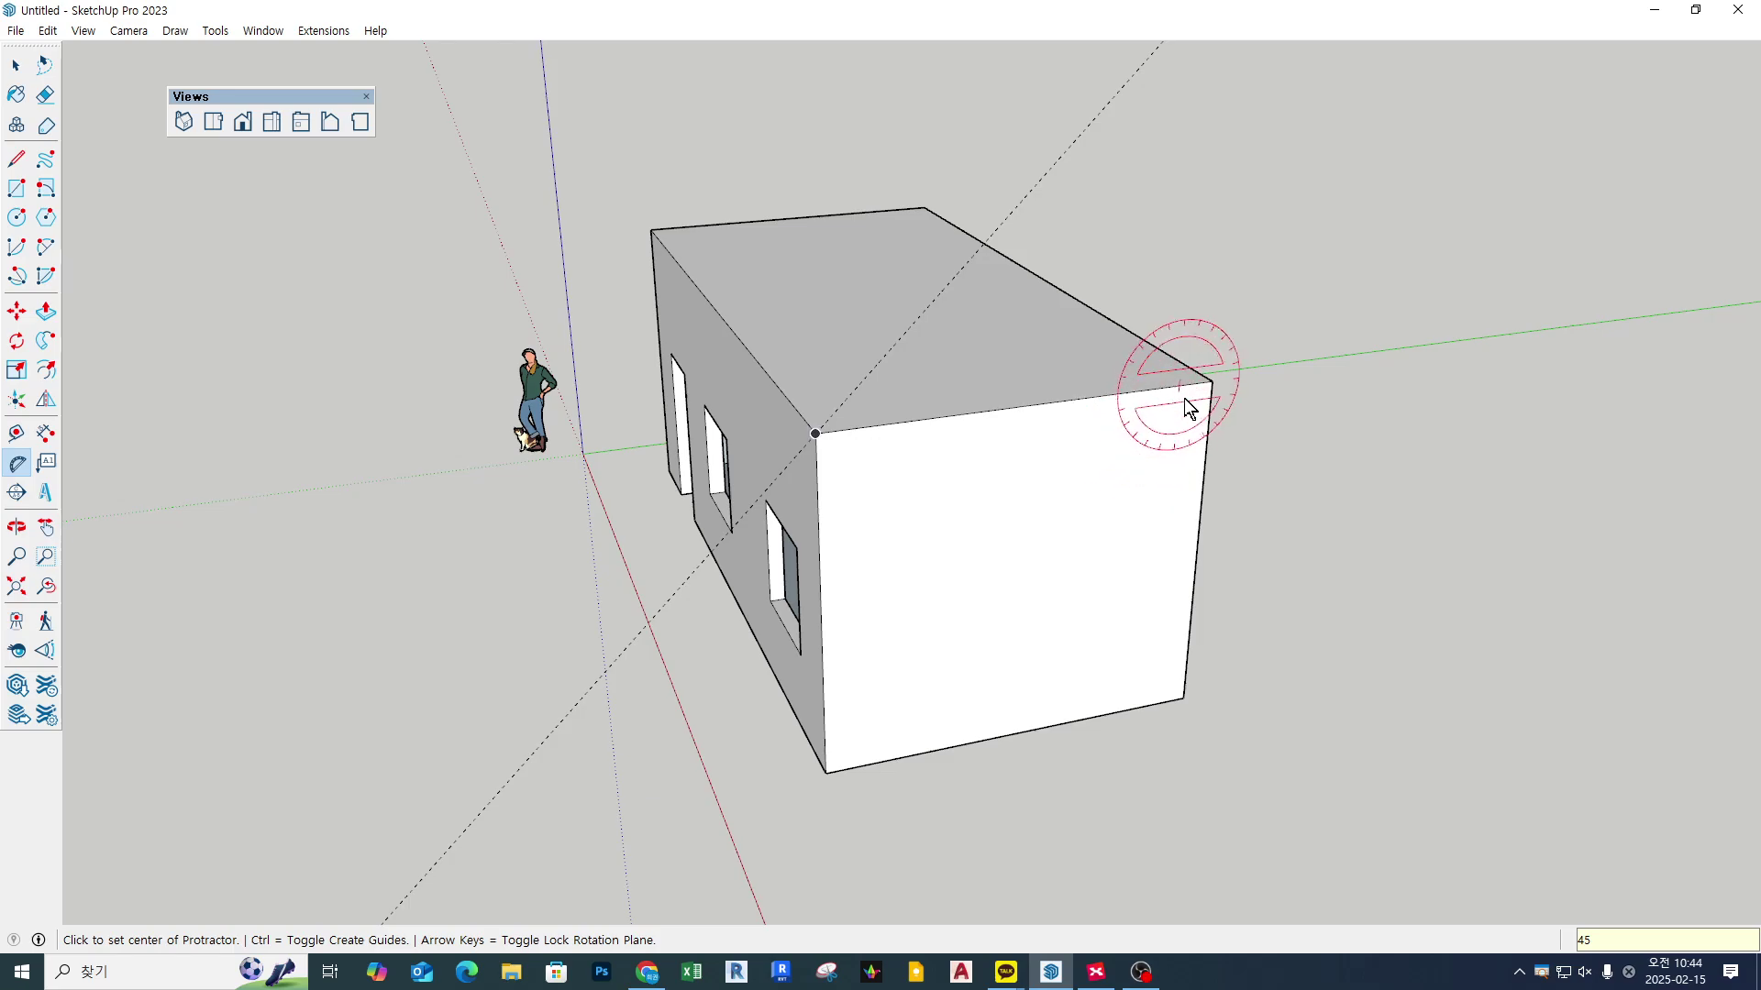
Step: Create a mirrored 45-degree Protractor guide from the end wall's upper rear corner so that it crosses the first above the wall
left_click(1212, 382)
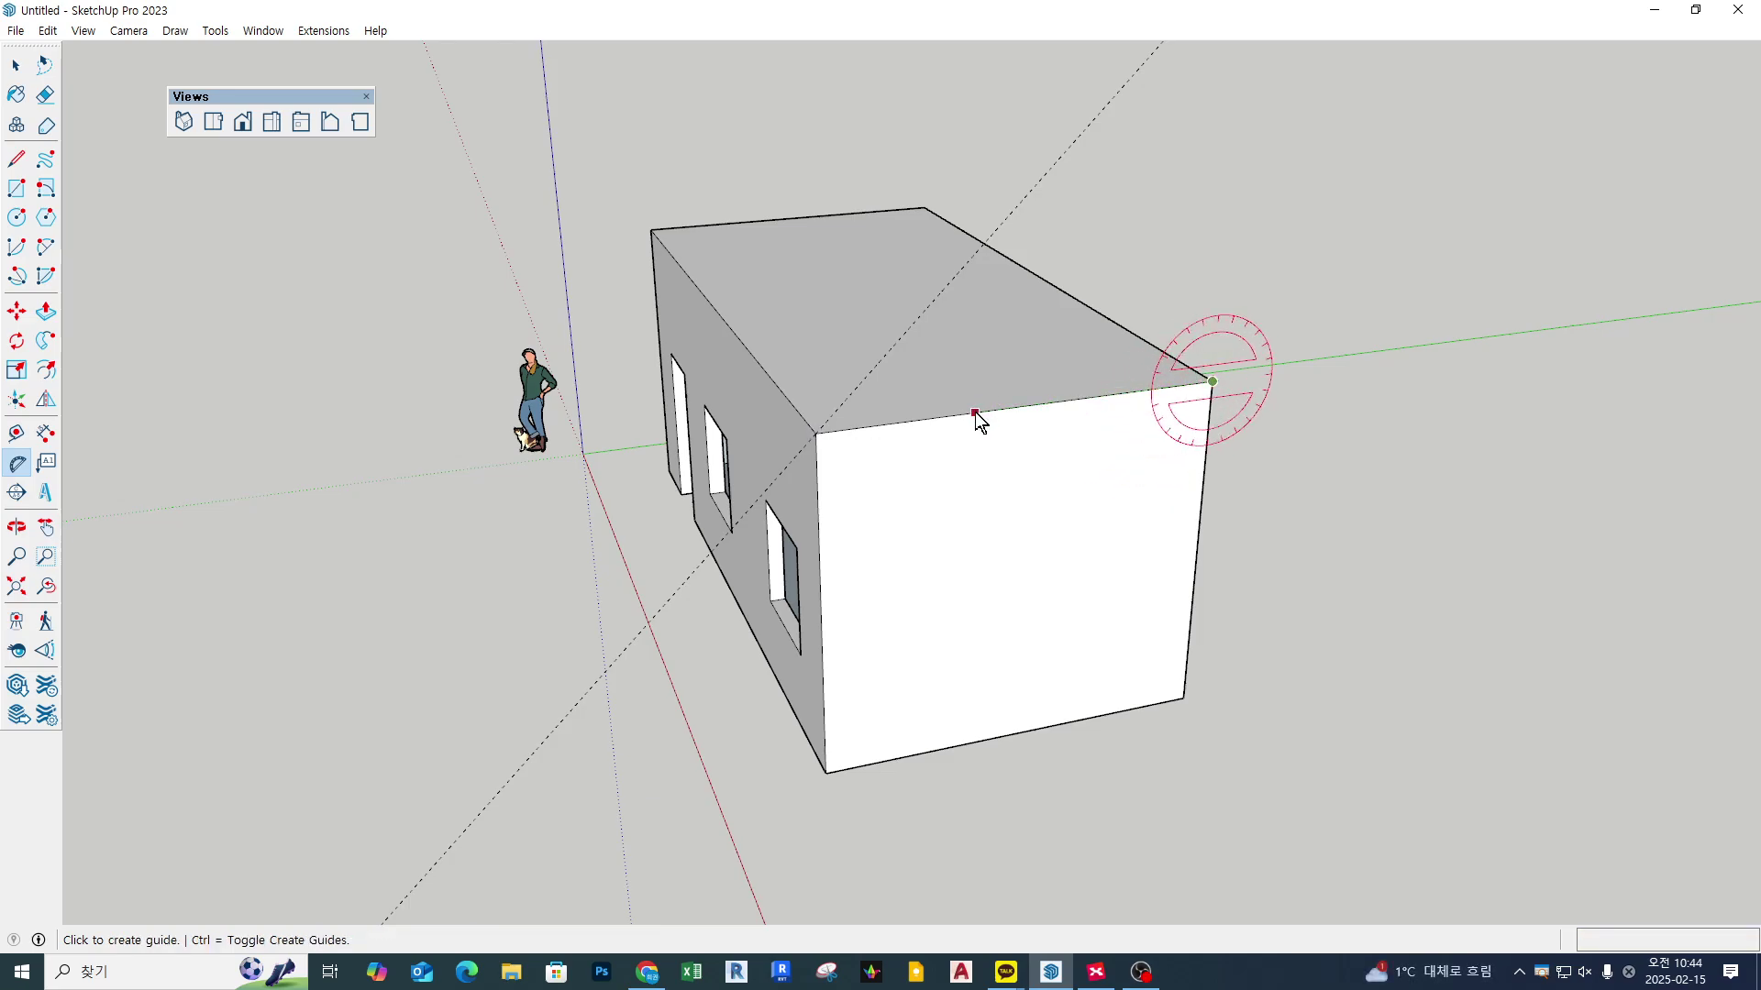
left_click(887, 424)
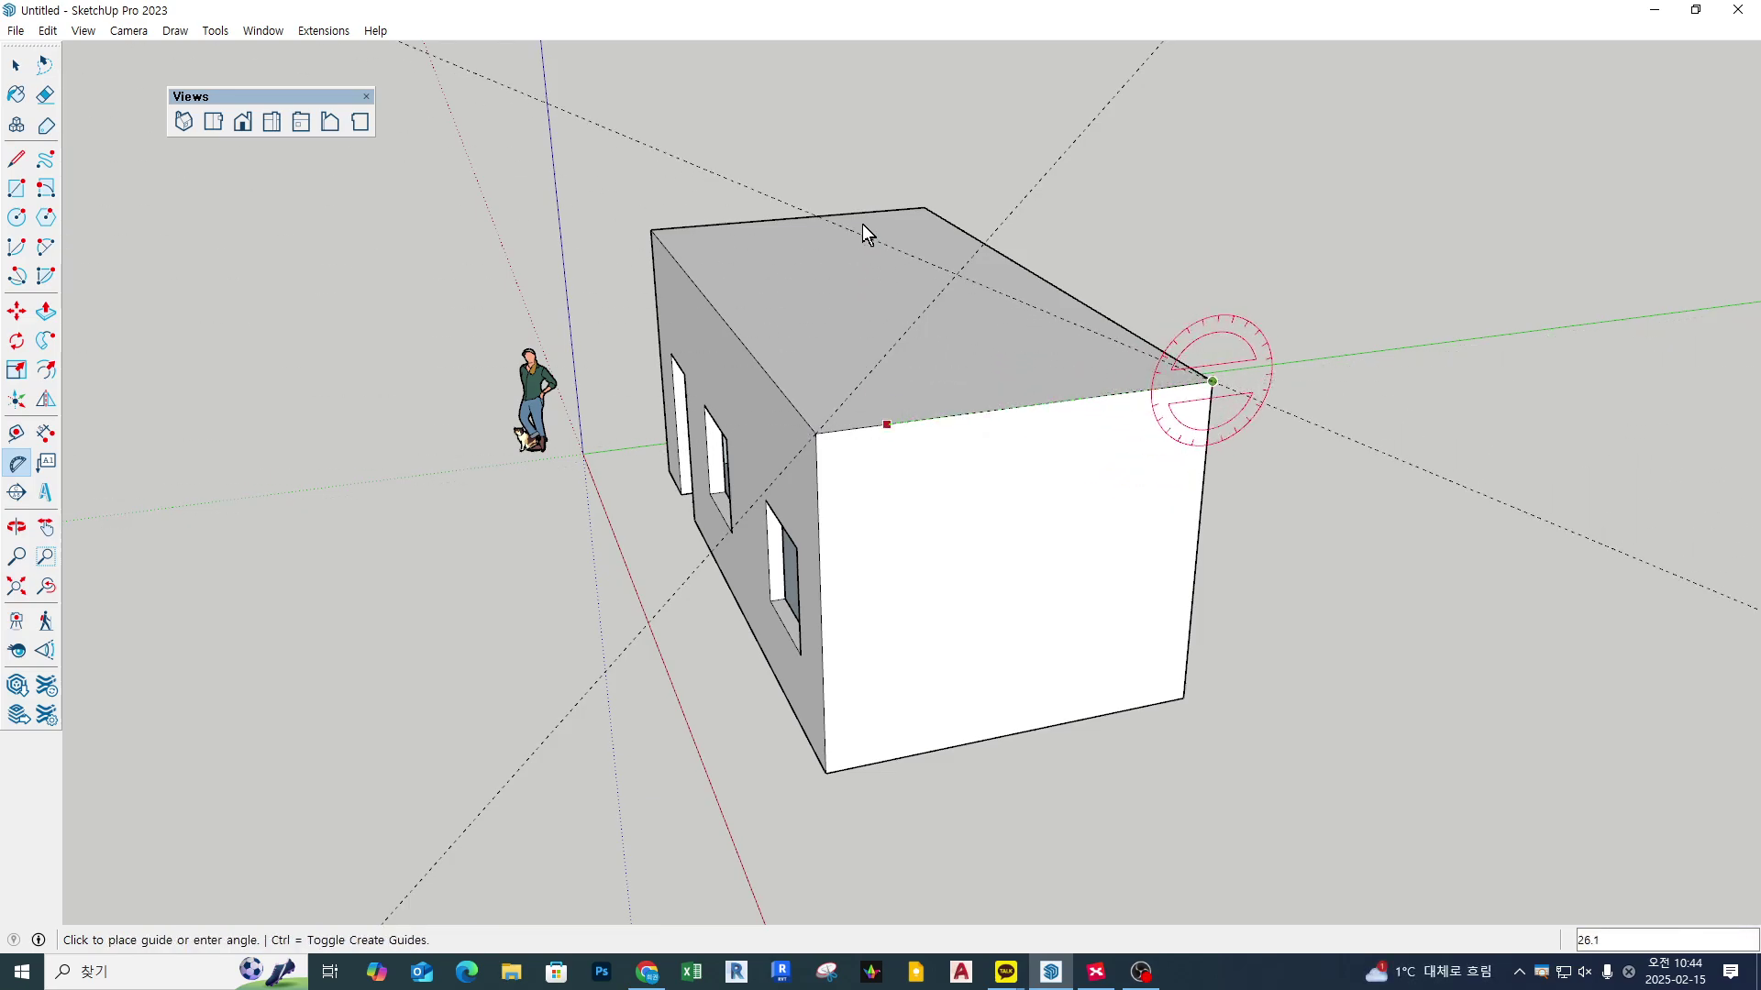
left_click(888, 178)
middle_click_drag(1009, 234, 1067, 240)
key("l")
left_click(1230, 365)
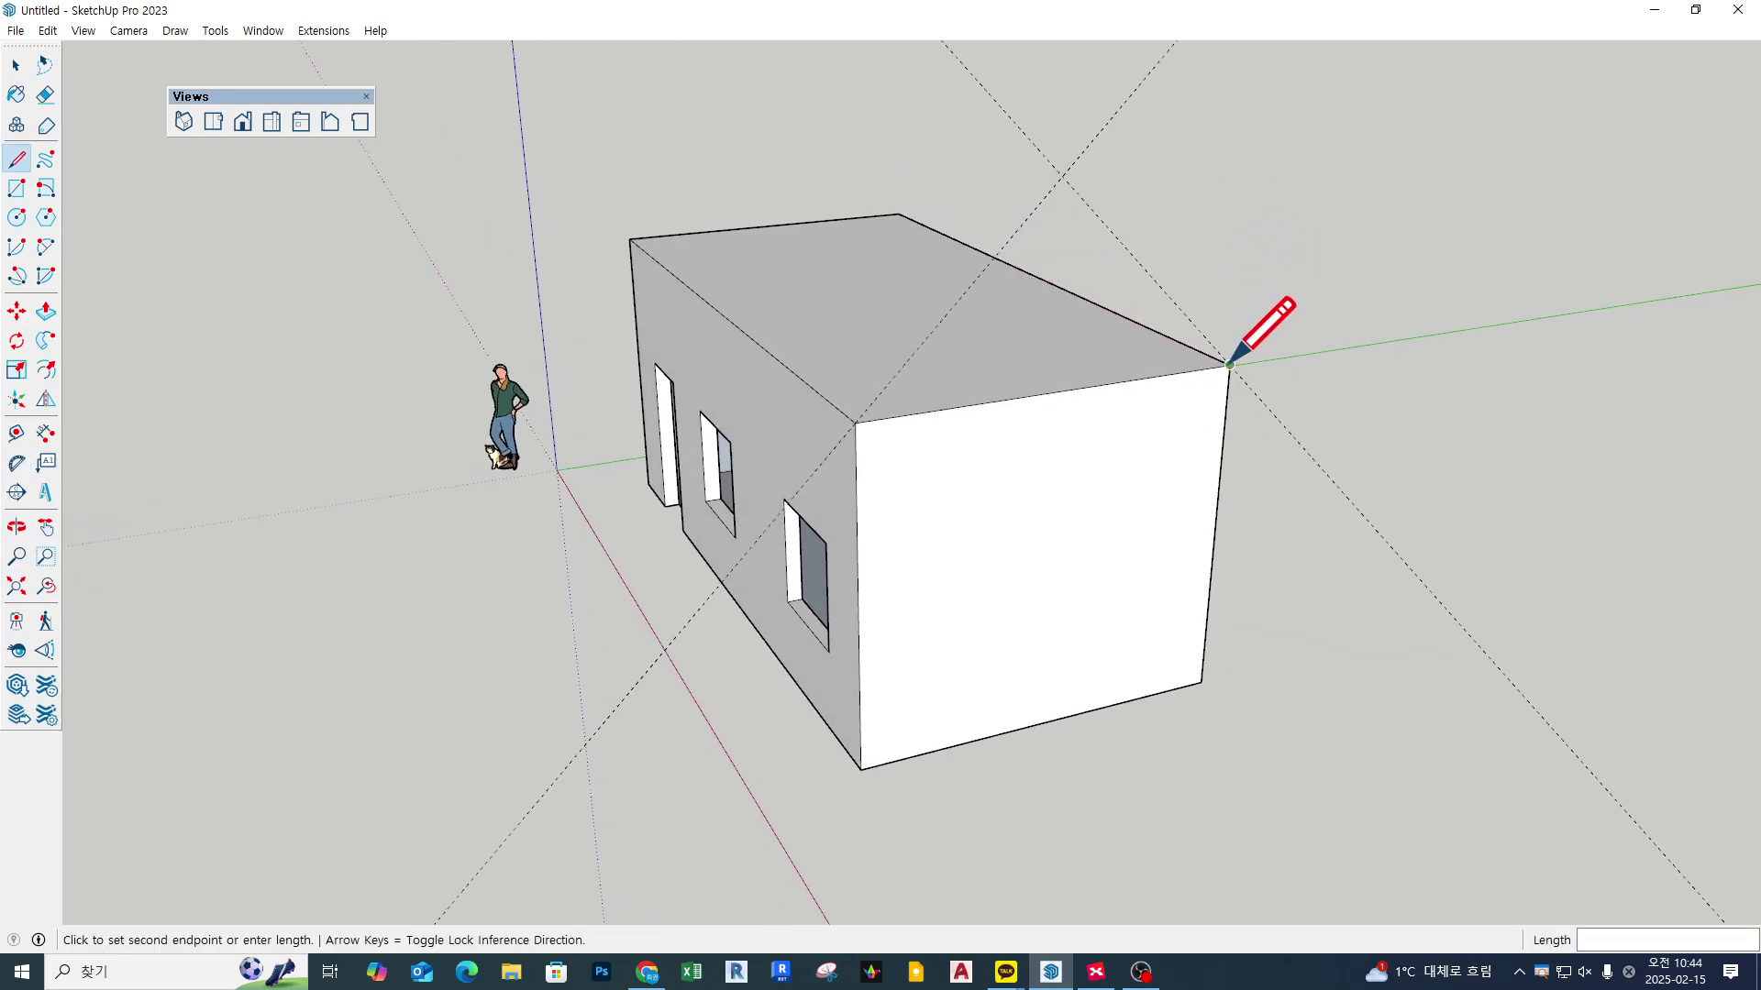
key("Escape")
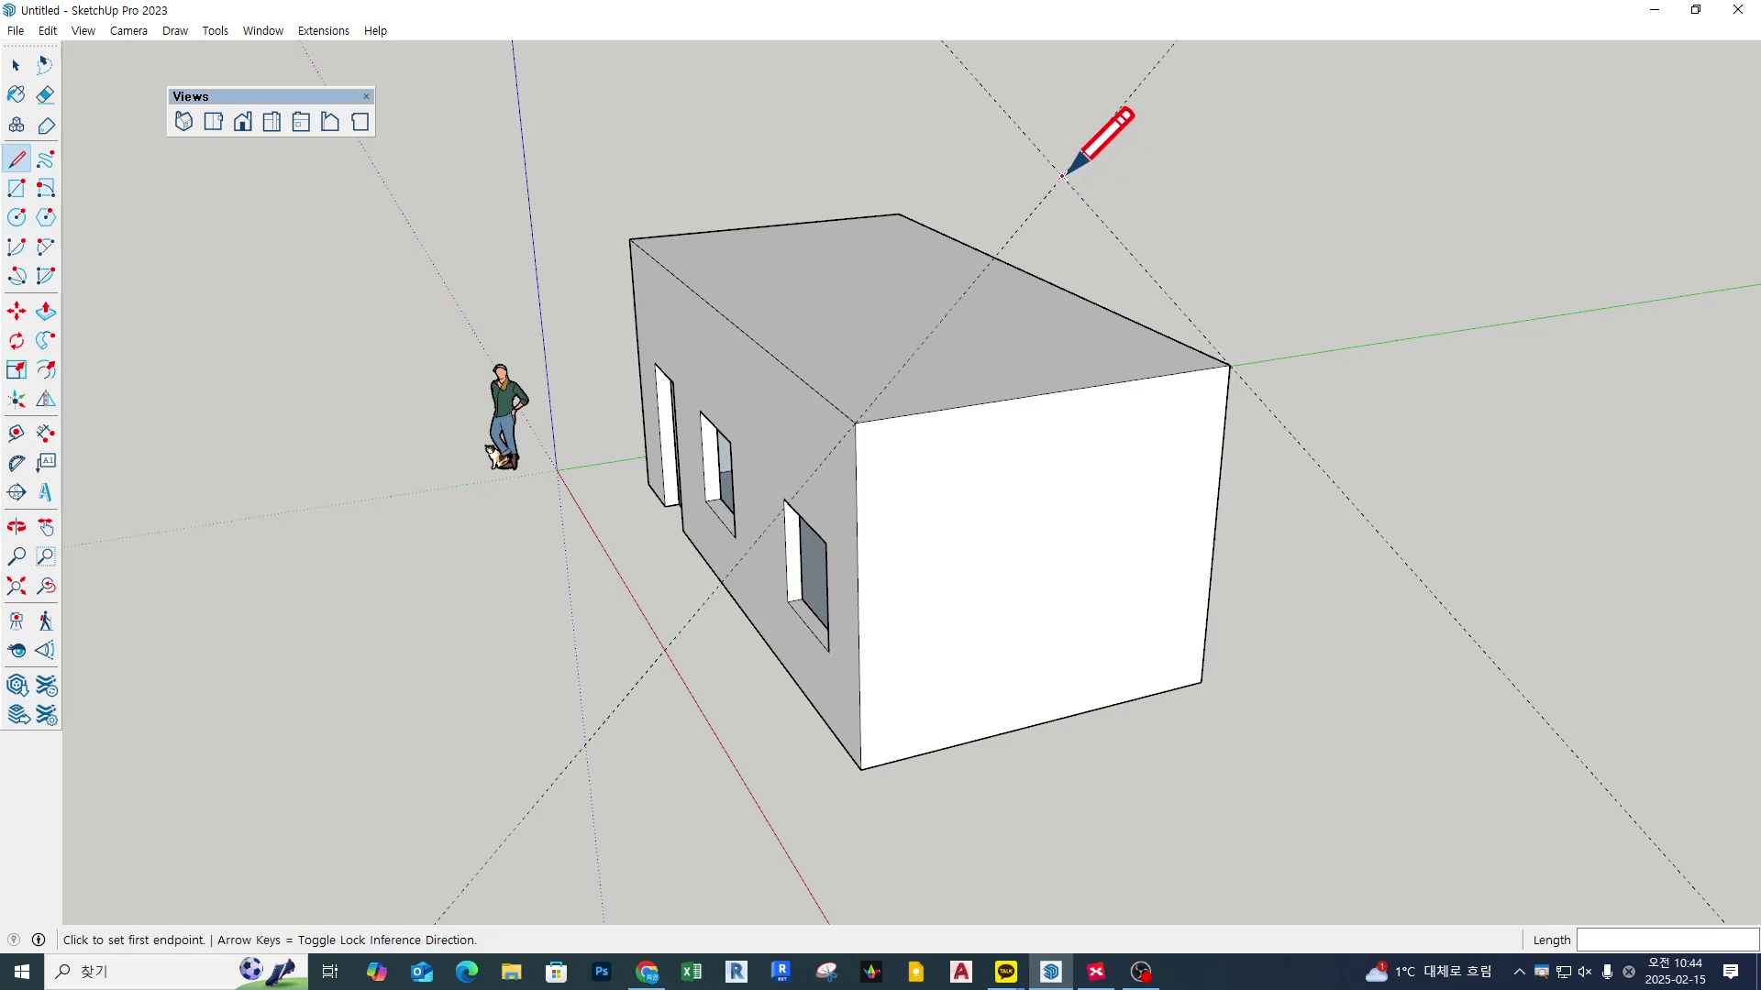
Step: Select all connected geometry of the building, make it a group, and clear the selection
key("space")
triple_click(1113, 531)
right_click(1116, 536)
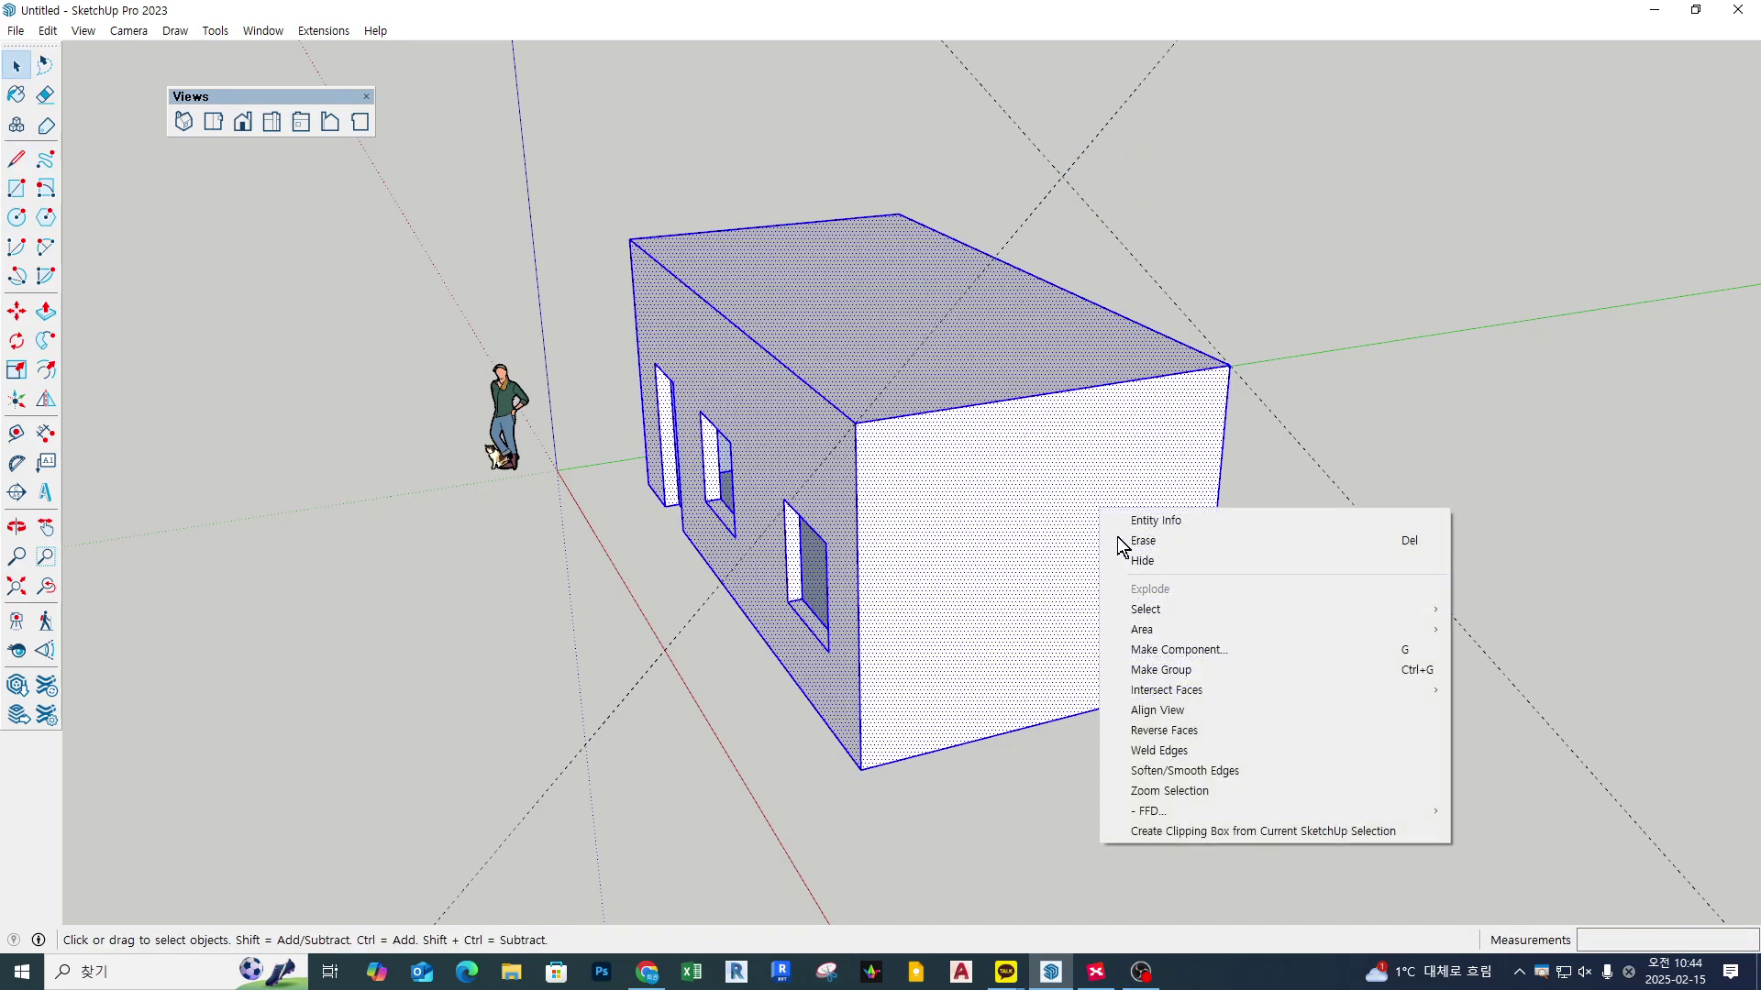
left_click(1192, 670)
left_click(1481, 482)
Step: Draw a closed gable triangle with the Line tool through the end wall's two upper corners and the guides' intersection
key("l")
left_click(1228, 366)
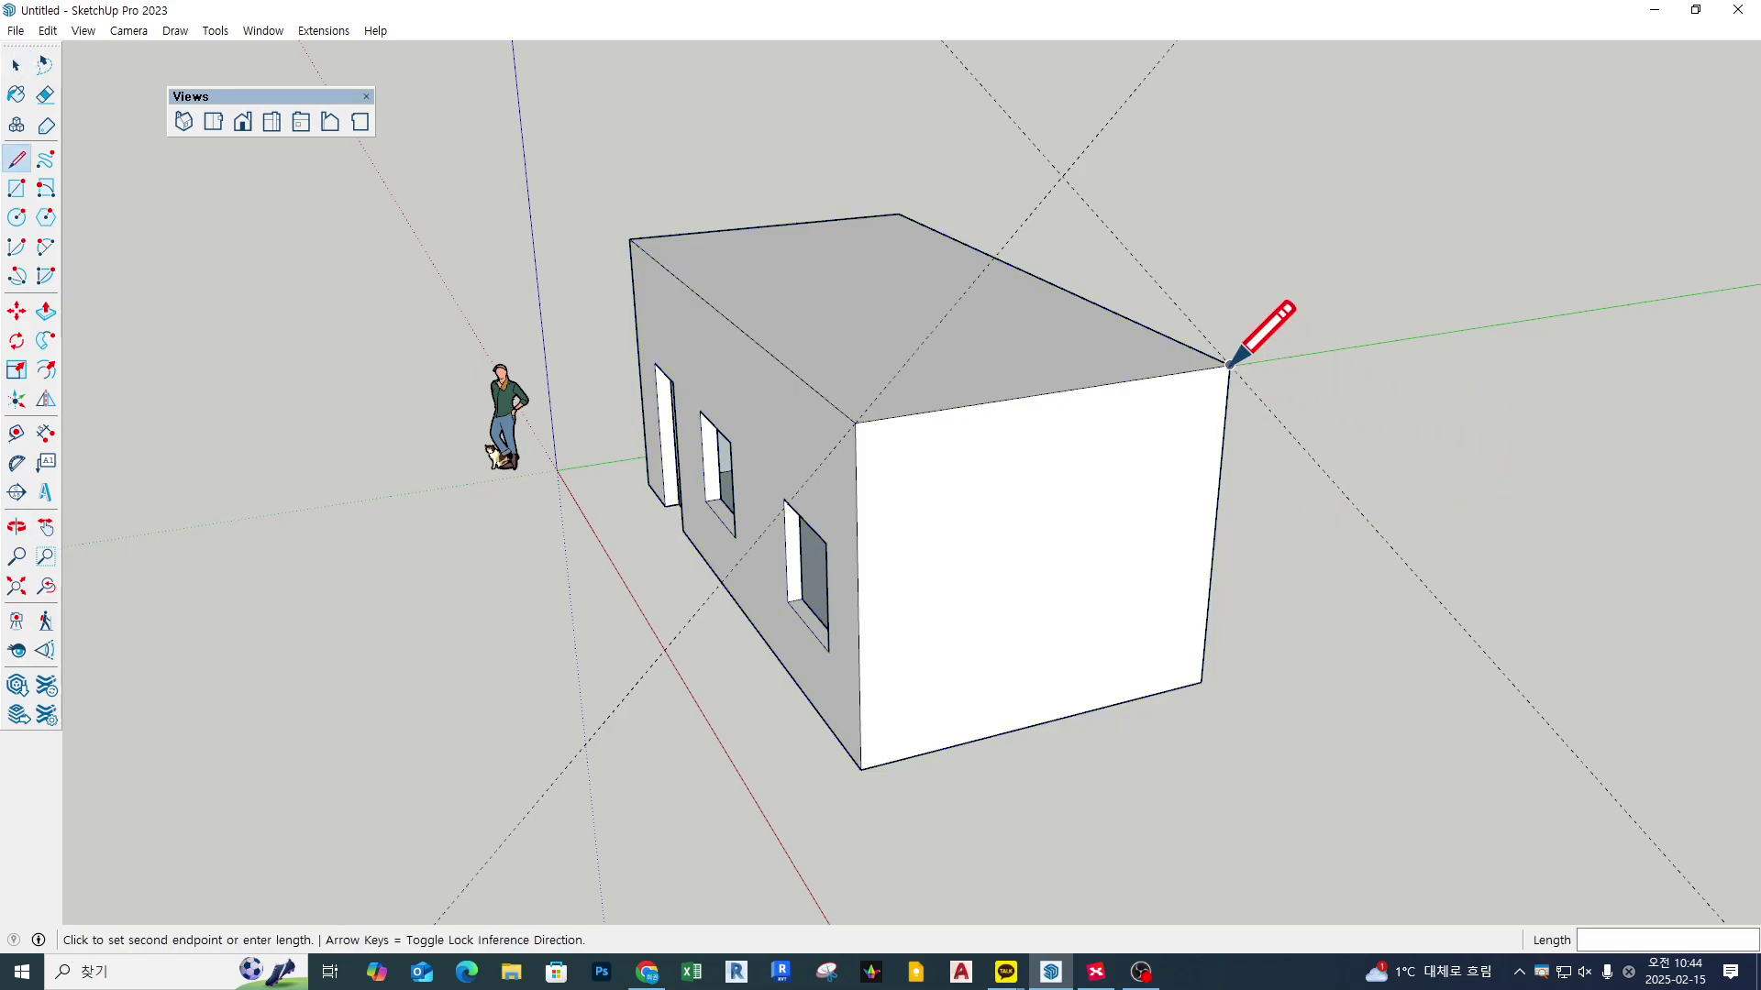
left_click(855, 423)
left_click(1062, 178)
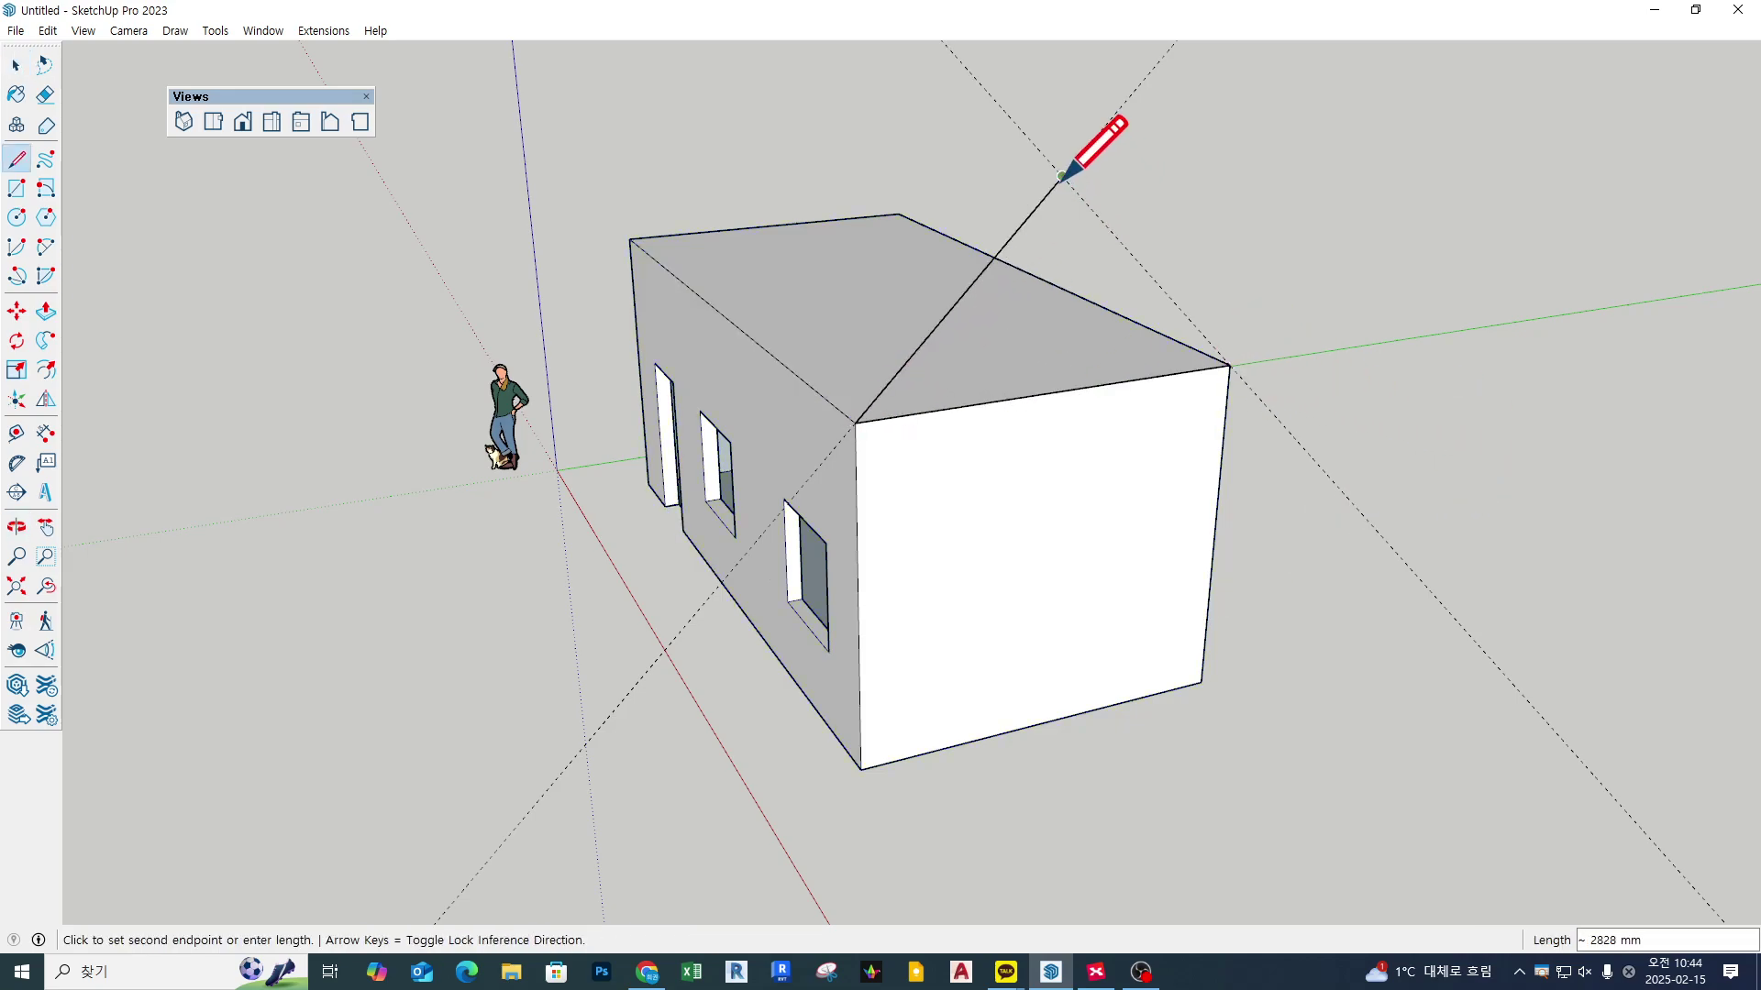
left_click(1228, 366)
Step: Push/Pull the gable triangle 8000 mm across the building to its opposite end wall, forming the roof
scroll(1181, 441, "down", 1)
key("p")
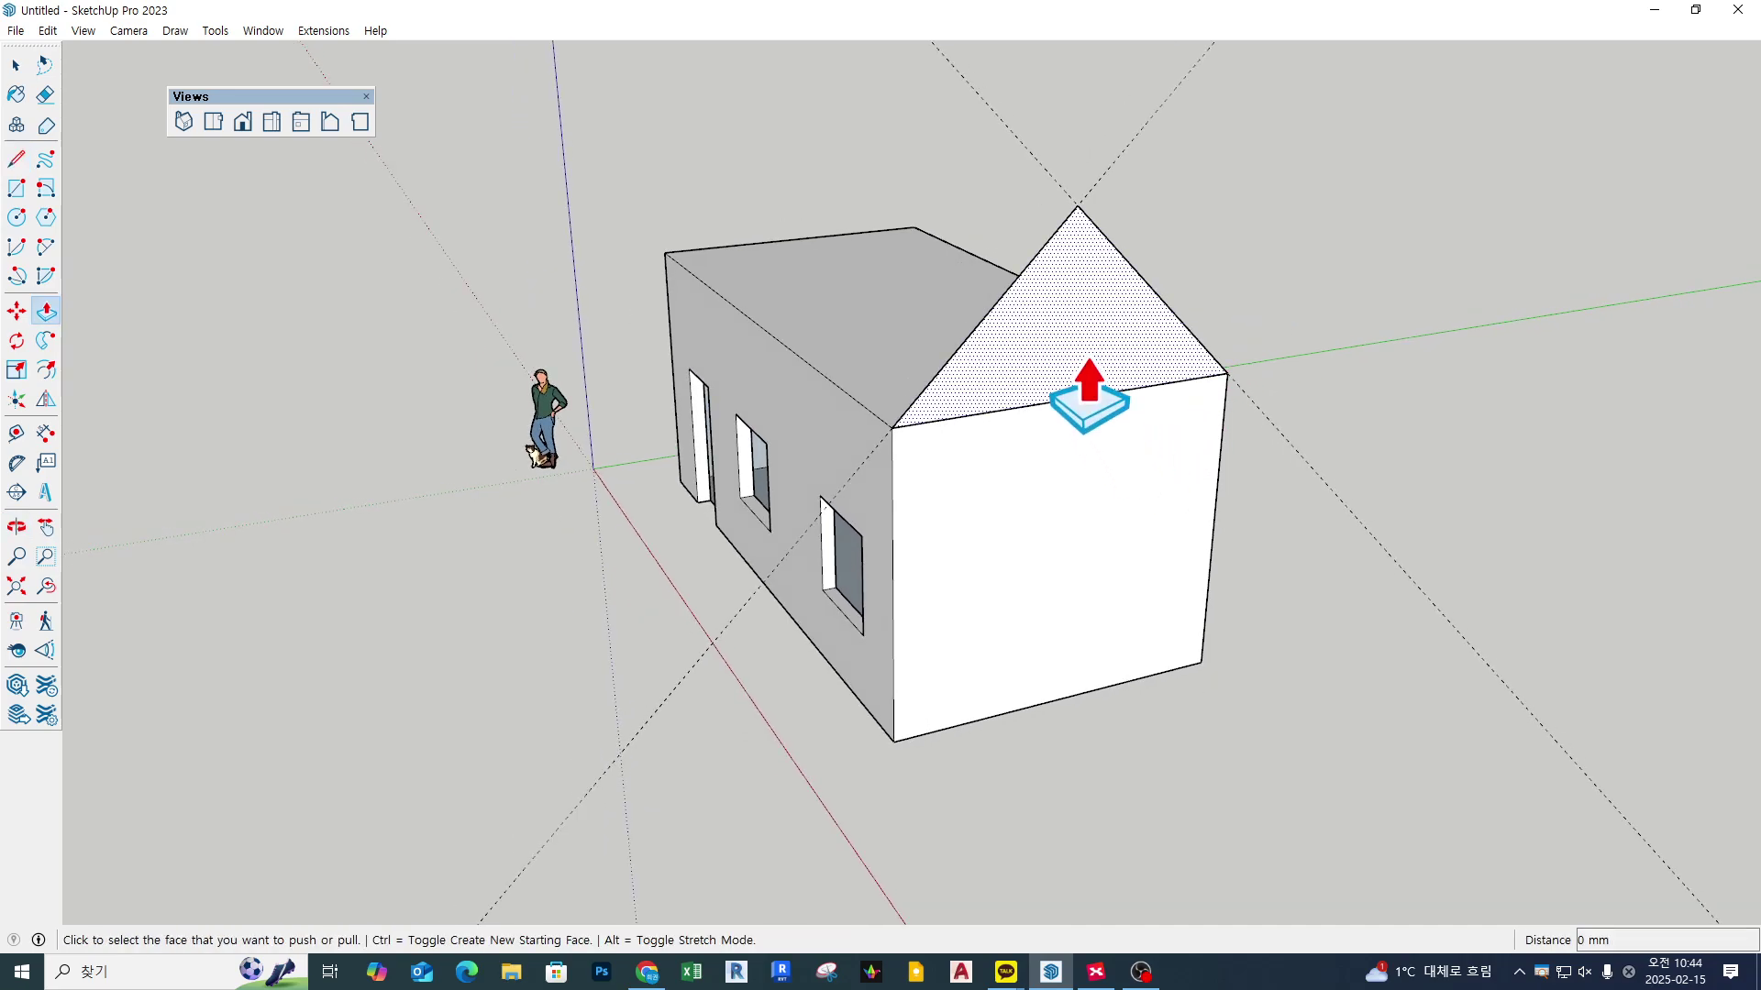
left_click(1067, 383)
left_click(667, 280)
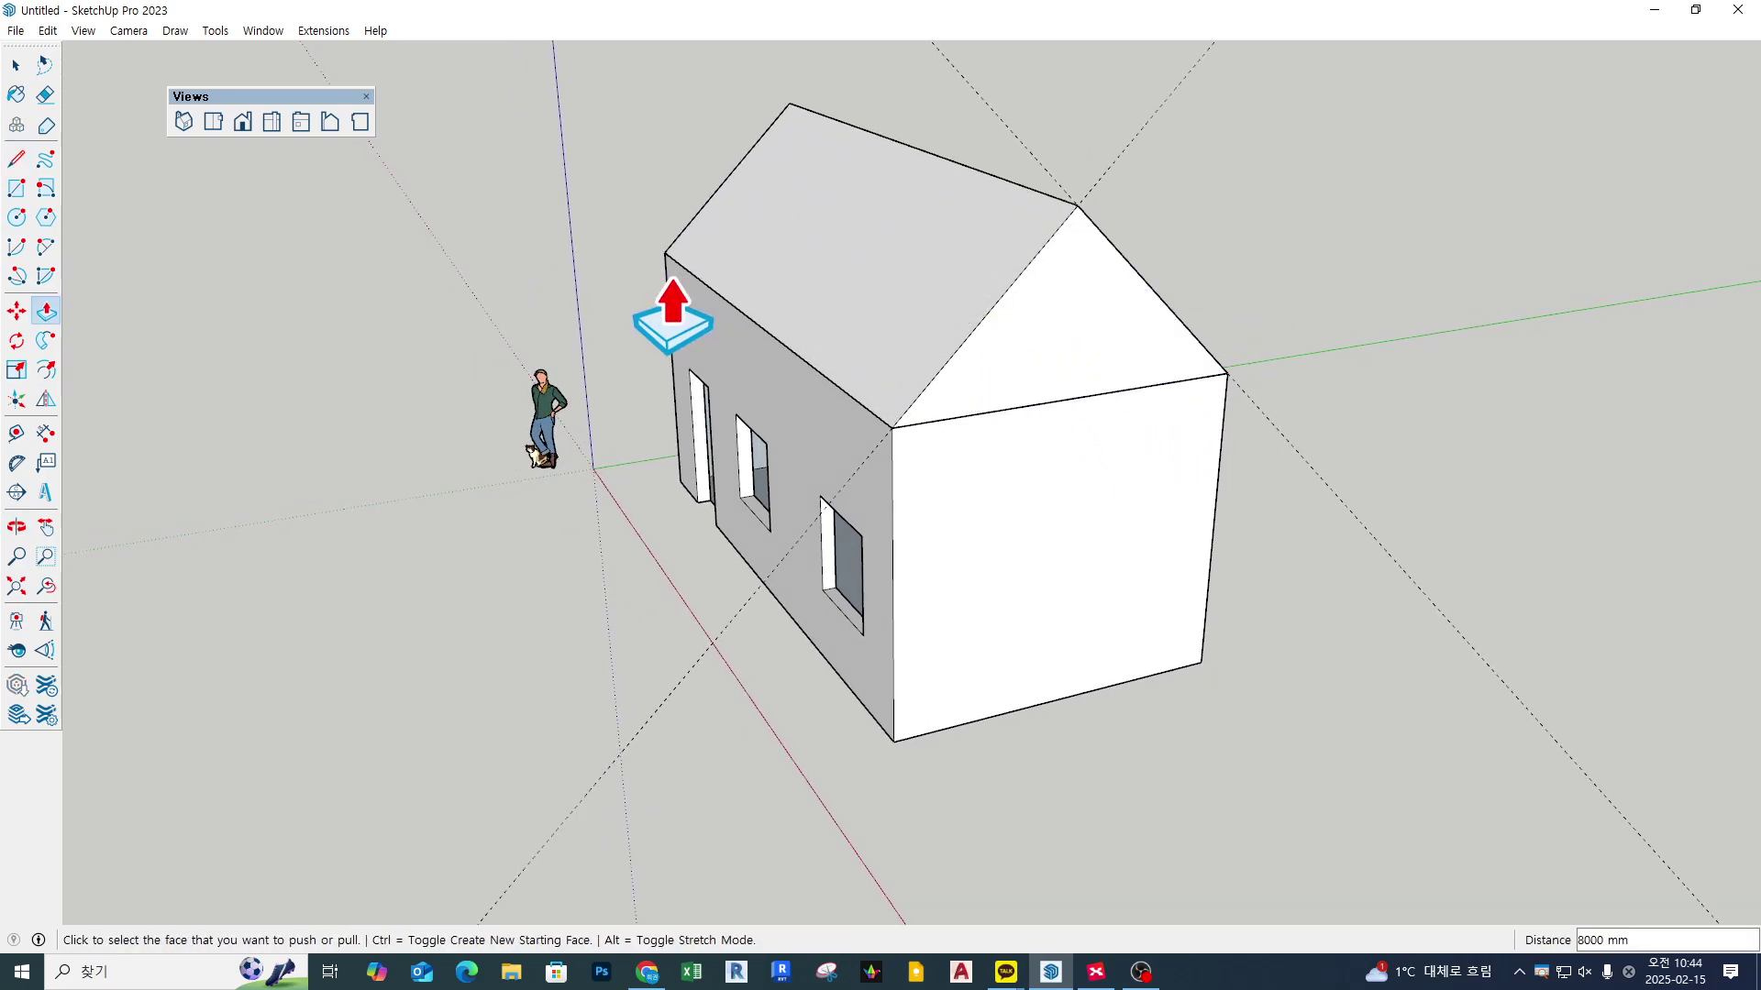
Step: Delete the separate extruded gable roof volume from the top of the building
middle_click_drag(972, 514, 1081, 393)
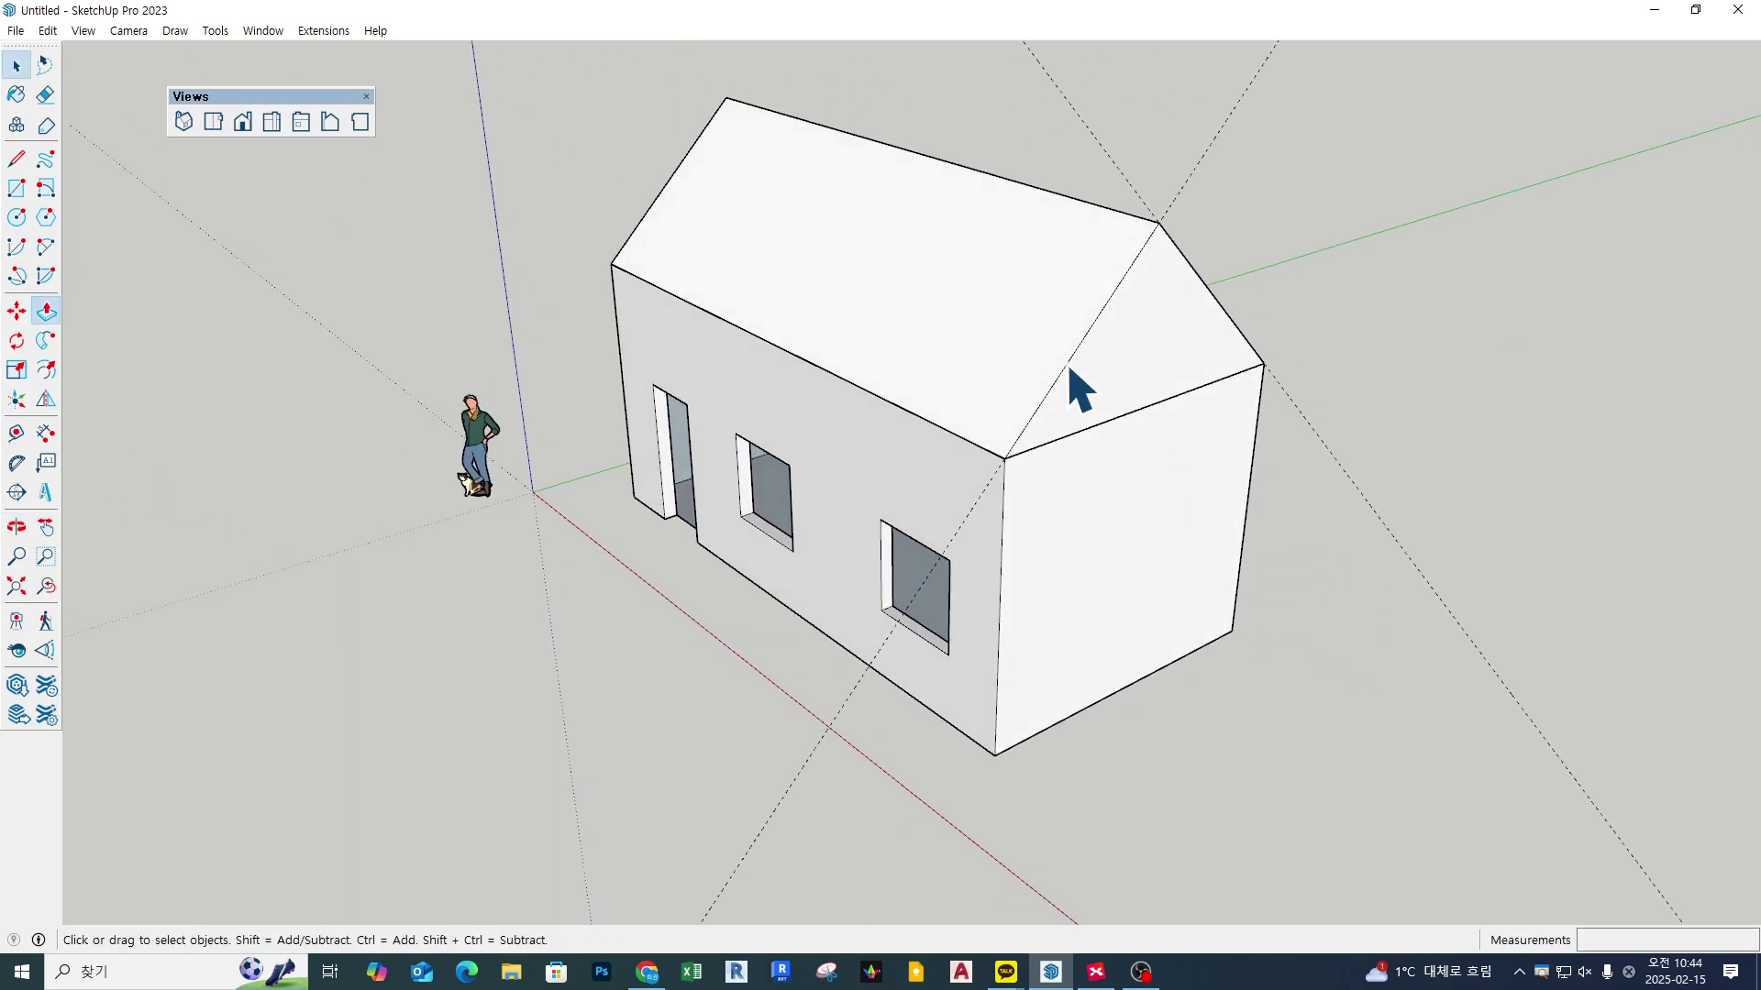
double_click(972, 286)
key("Delete")
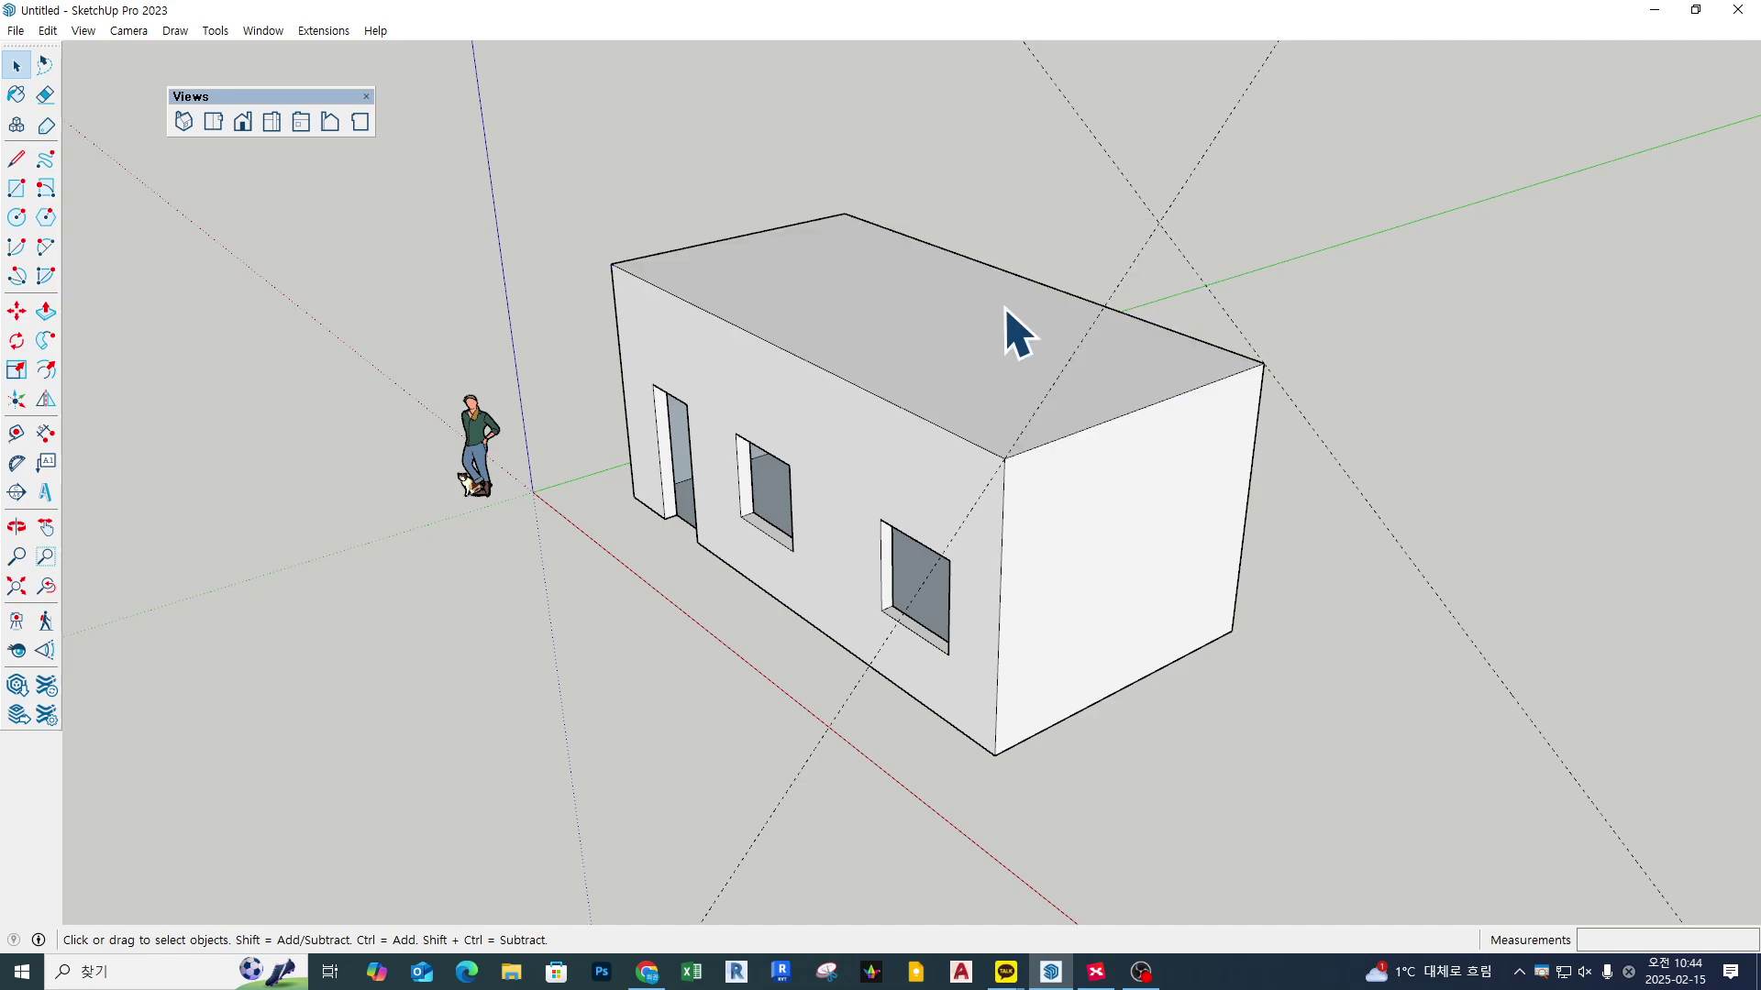
triple_click(944, 330)
key("l")
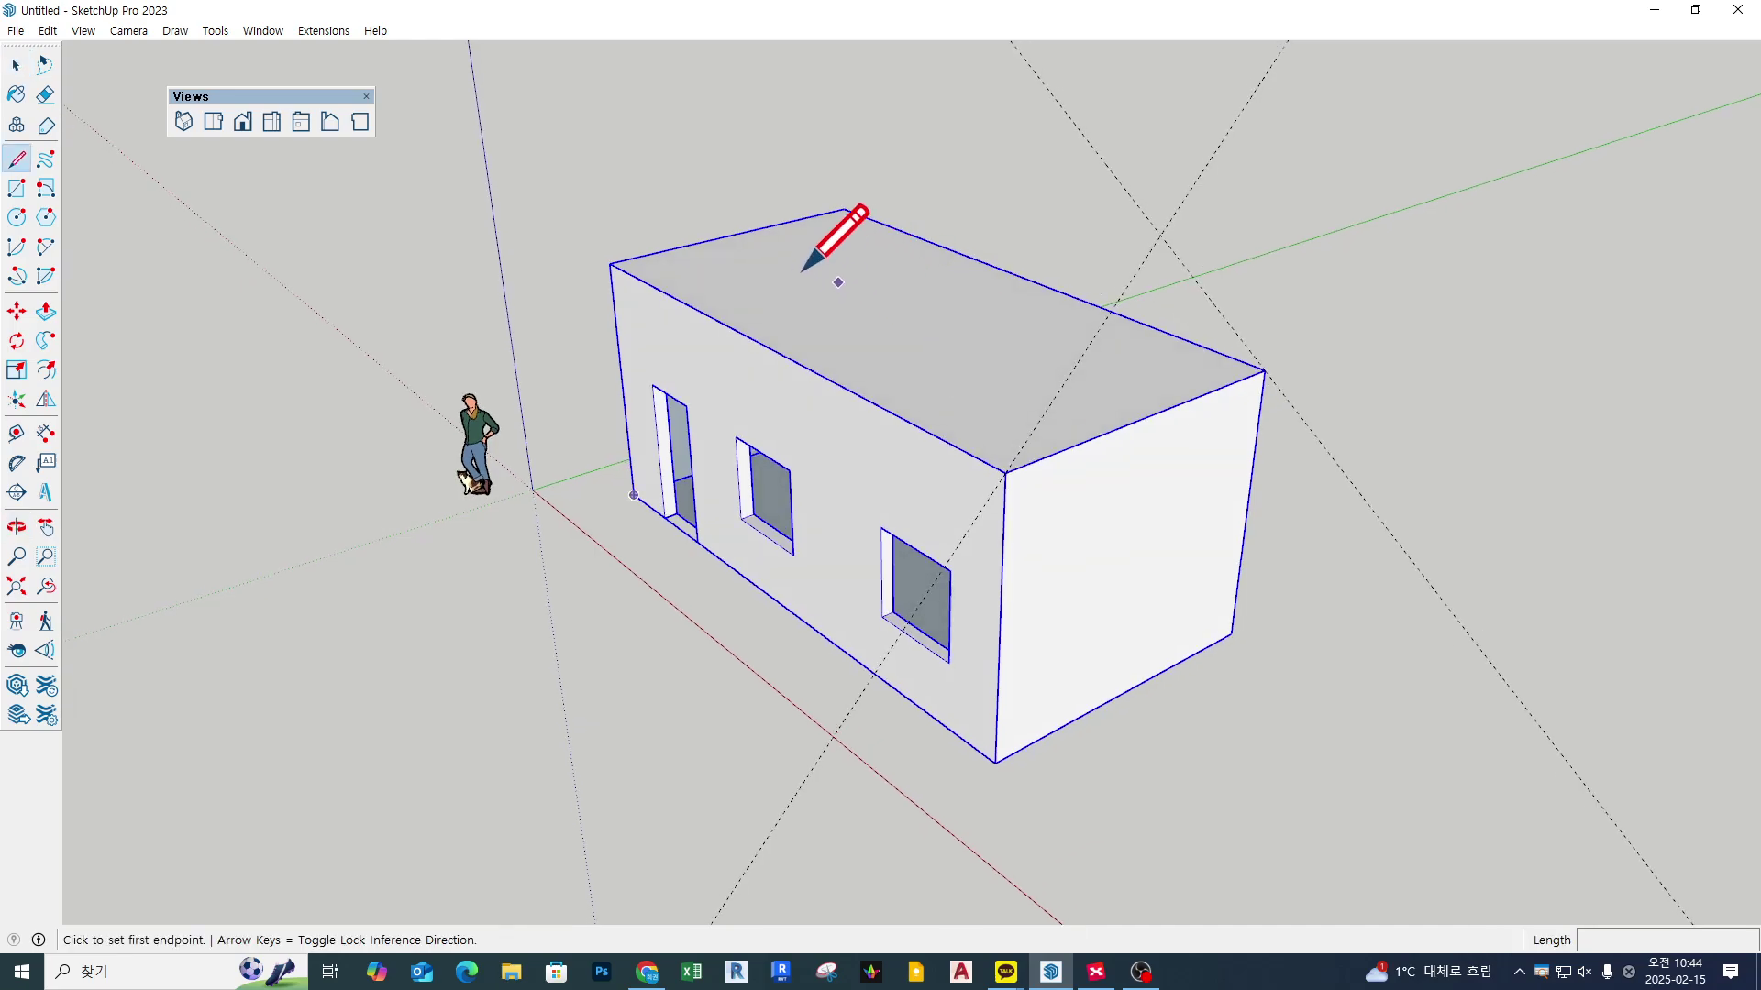
left_click(733, 234)
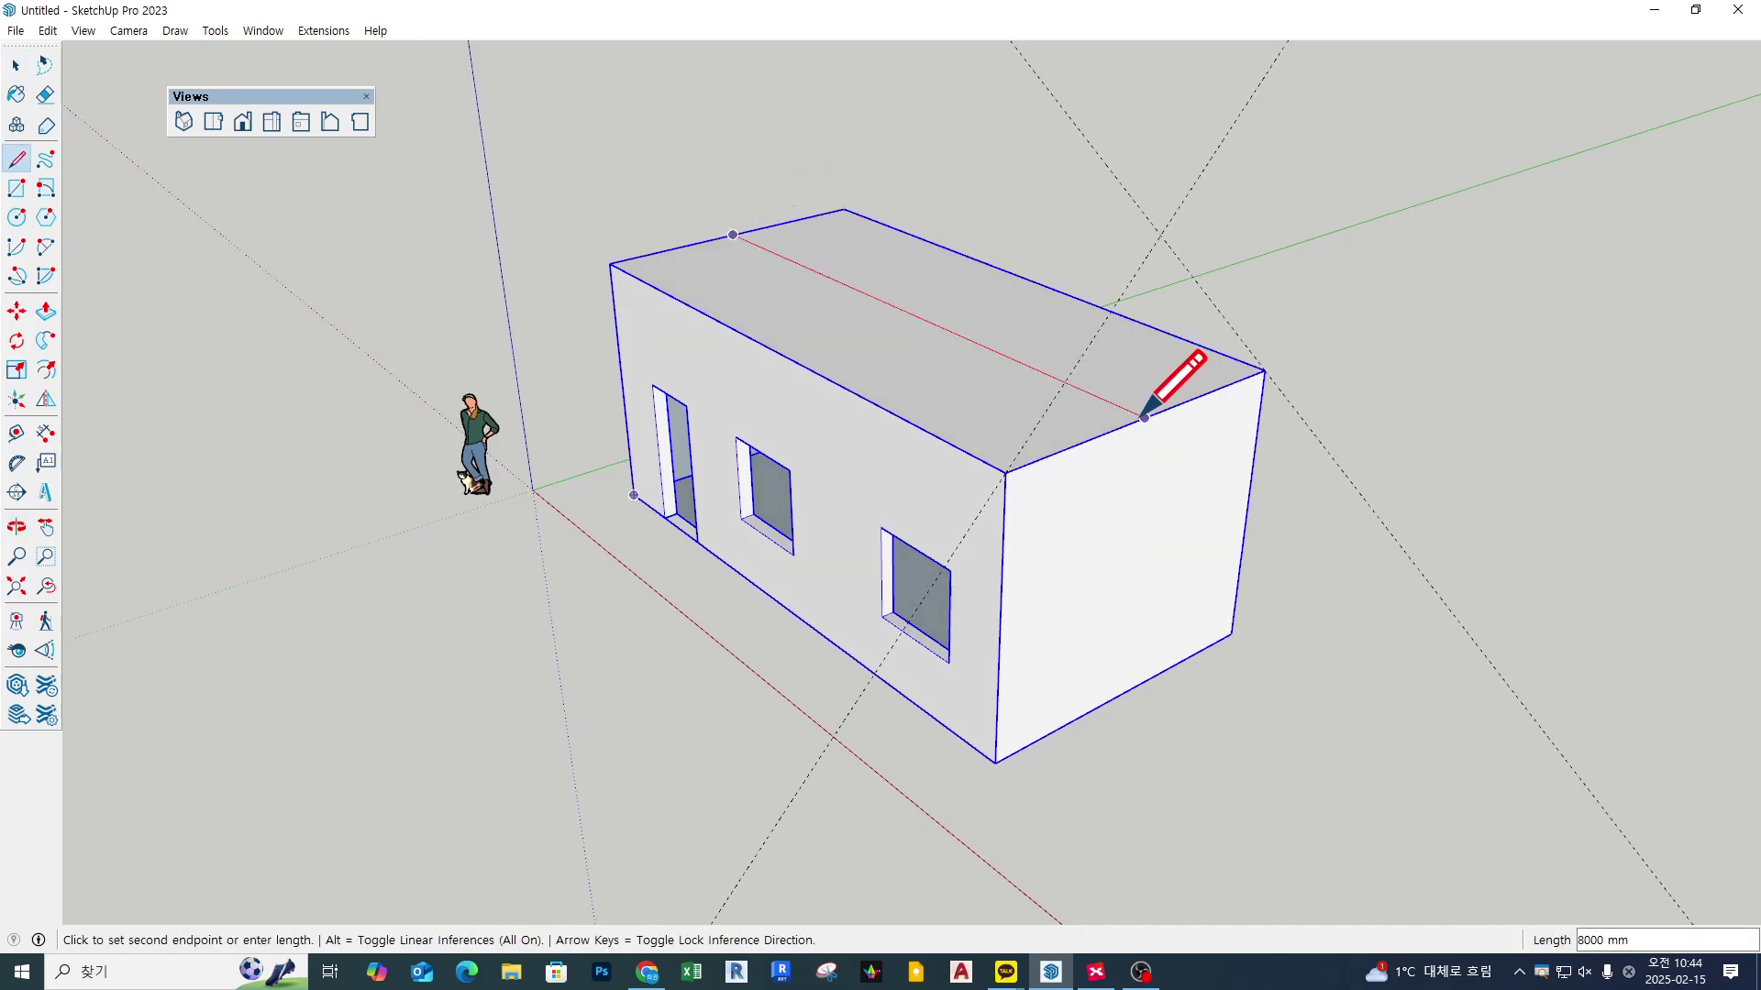
key("Escape")
key("space")
Step: Open the building group and draw an 8000 mm Line across the top face between the midpoints of its short edges
double_click(924, 361)
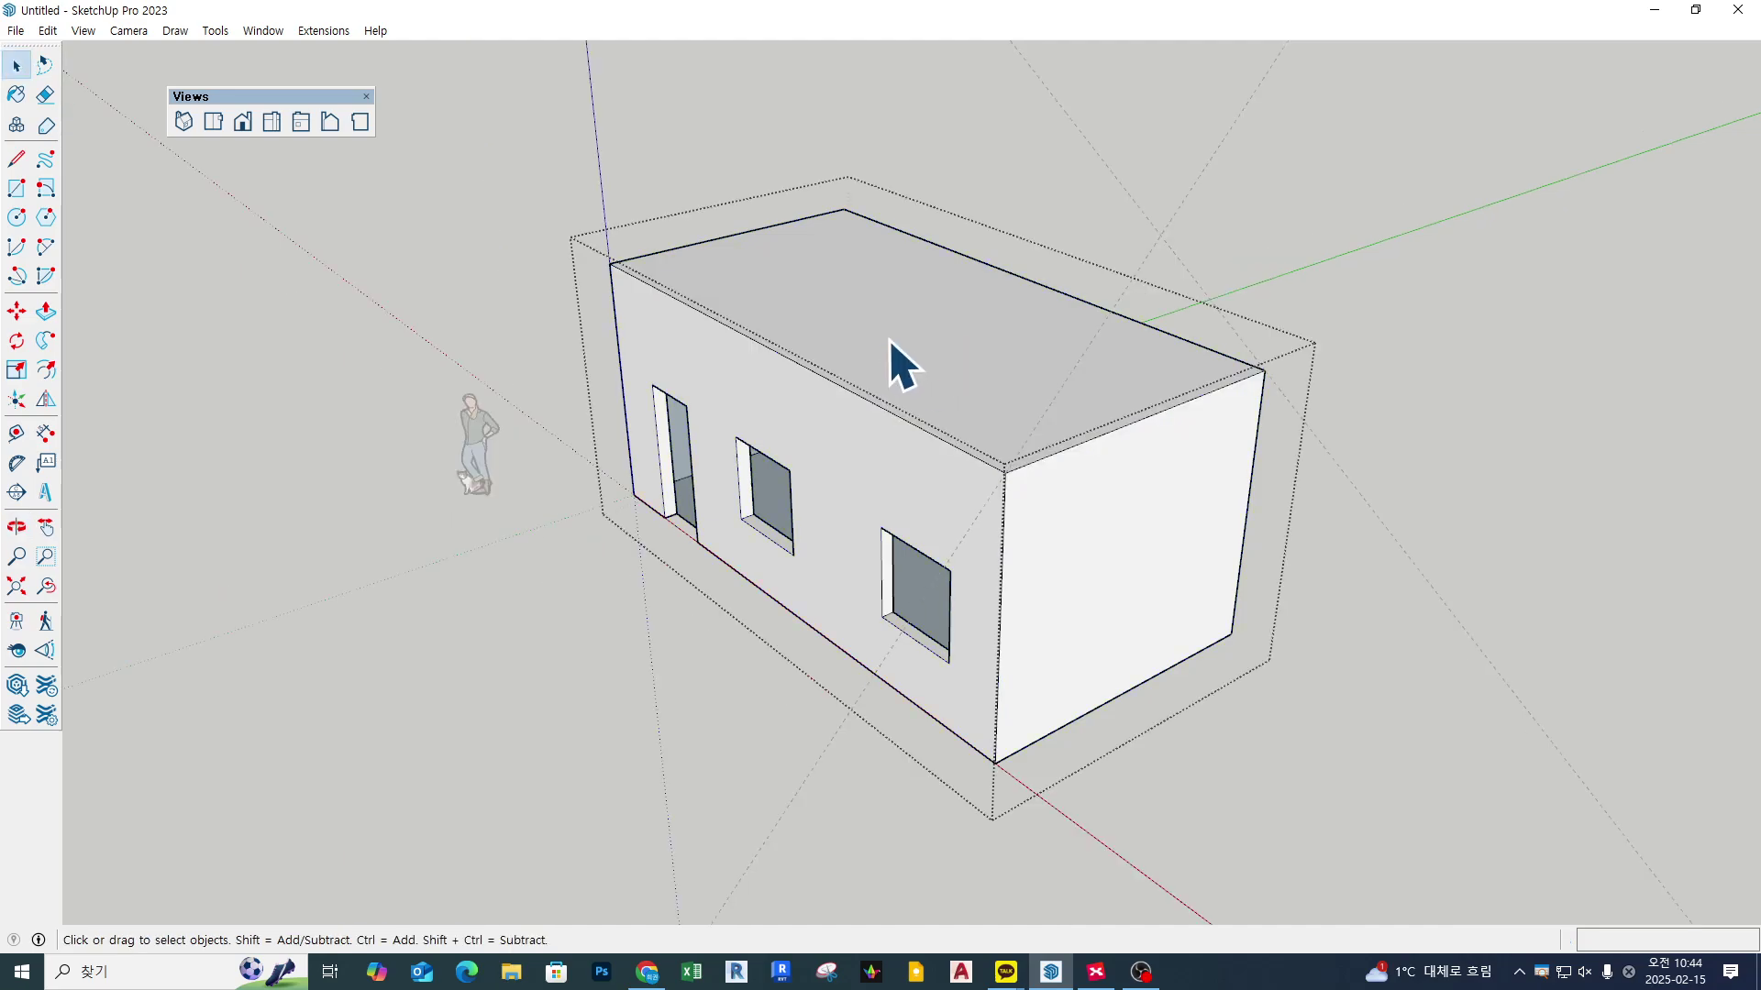
key("l")
left_click(733, 235)
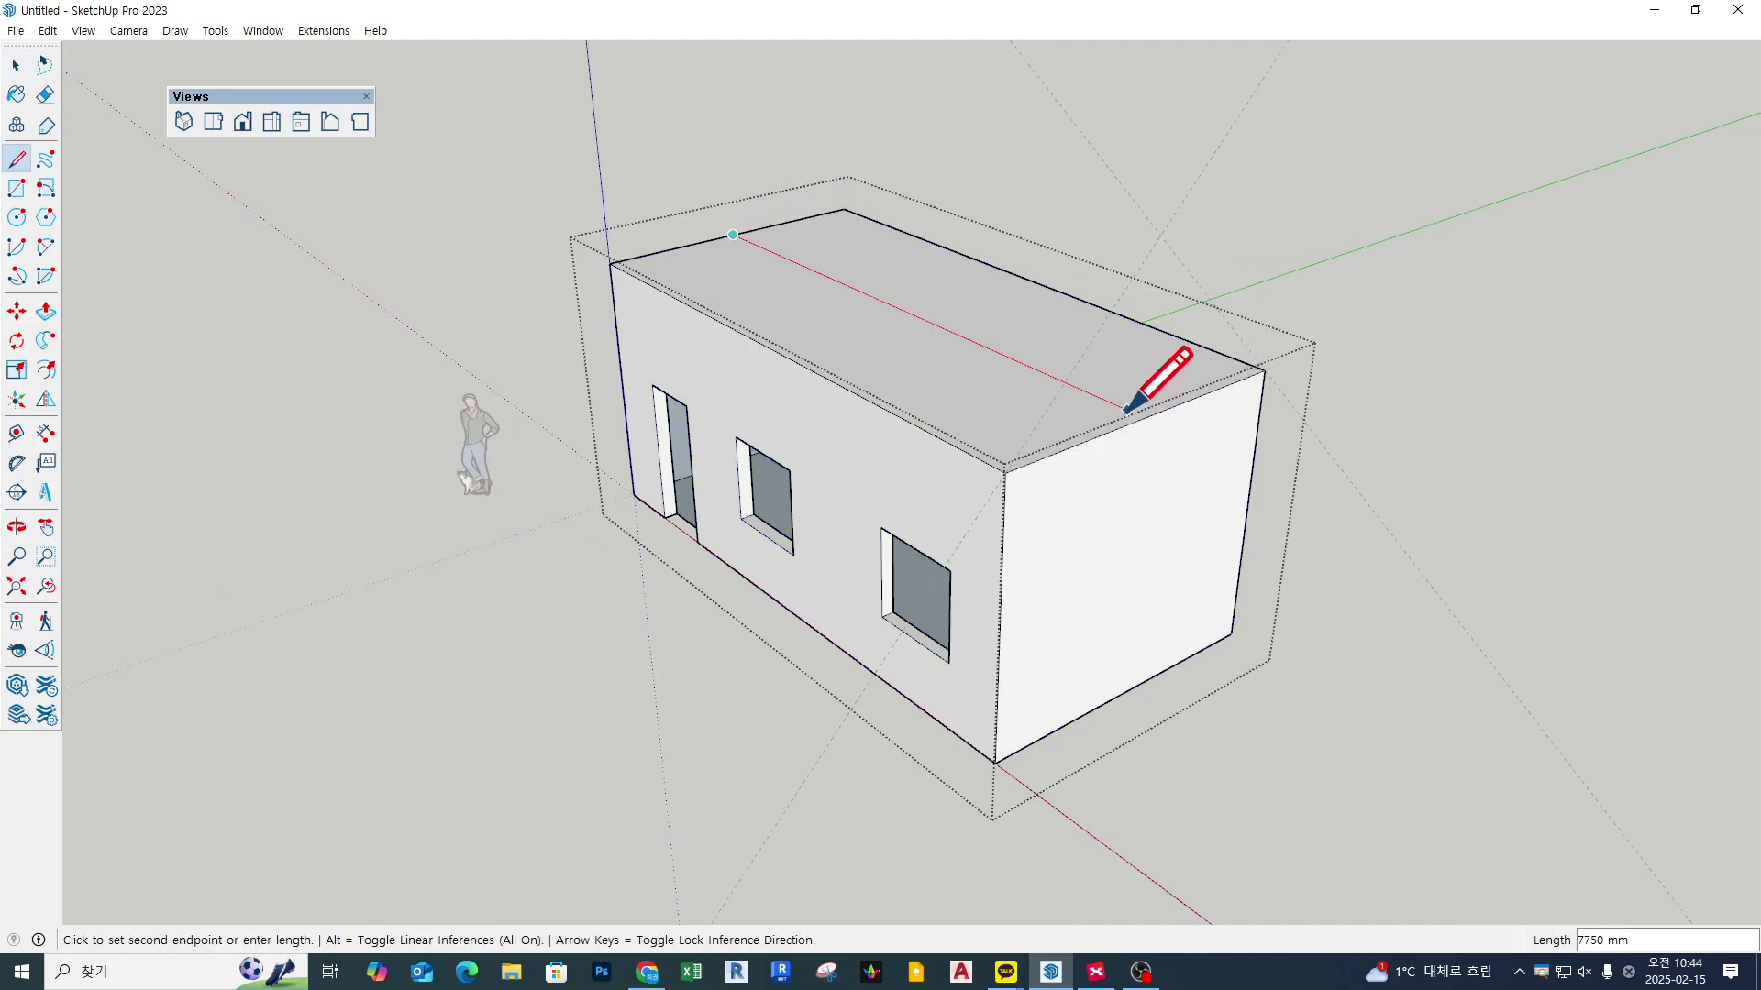
left_click(1144, 417)
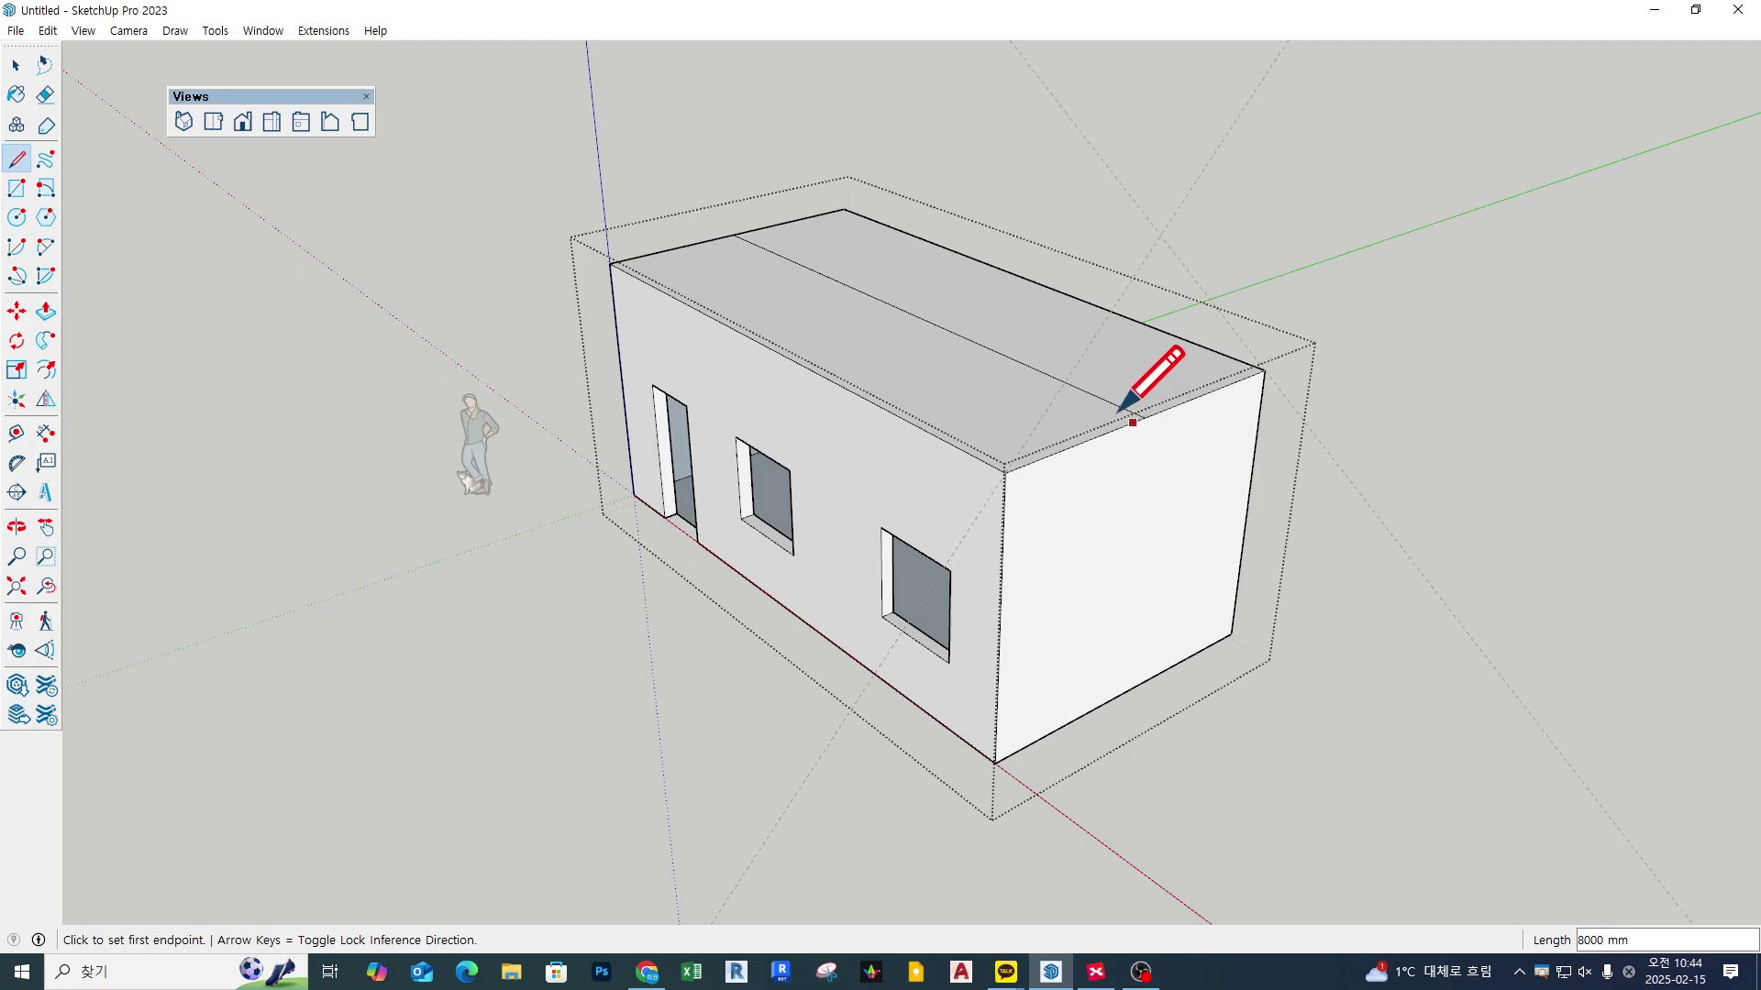
key("m")
left_click(917, 313)
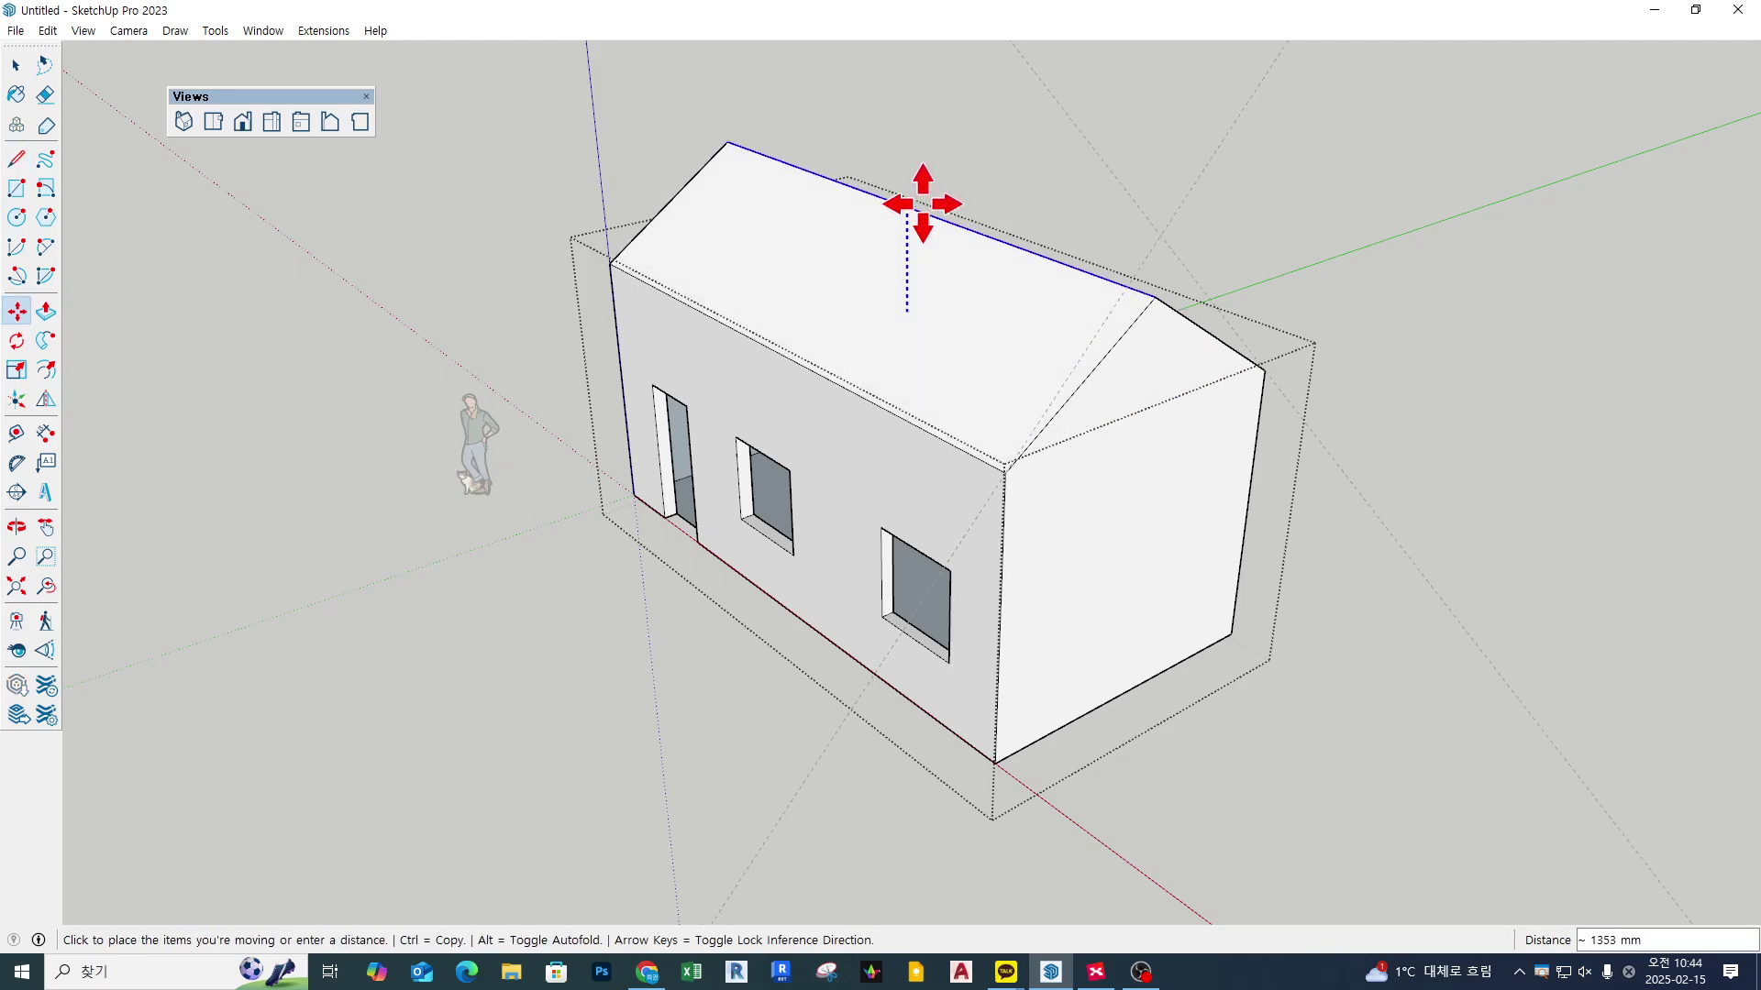
key("Escape")
key("space")
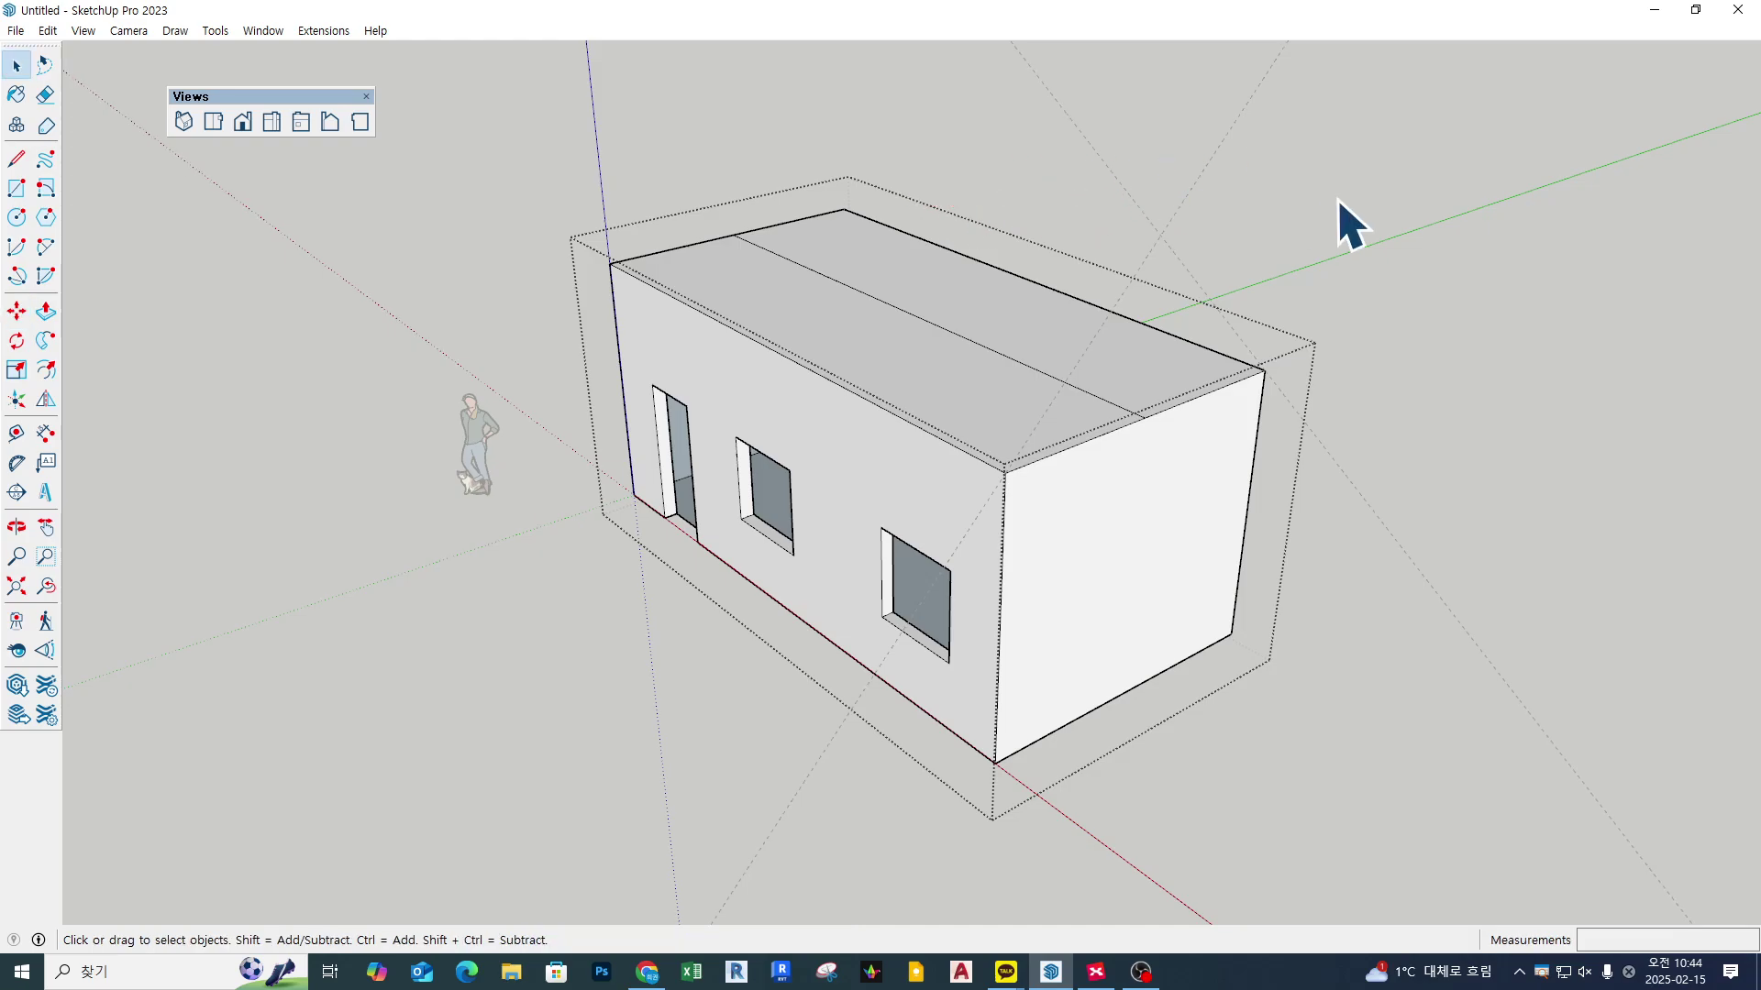
Step: Move the top face's centre line straight up 2000 mm to the guides' intersection, forming the gable roof, and close the building group
key("m")
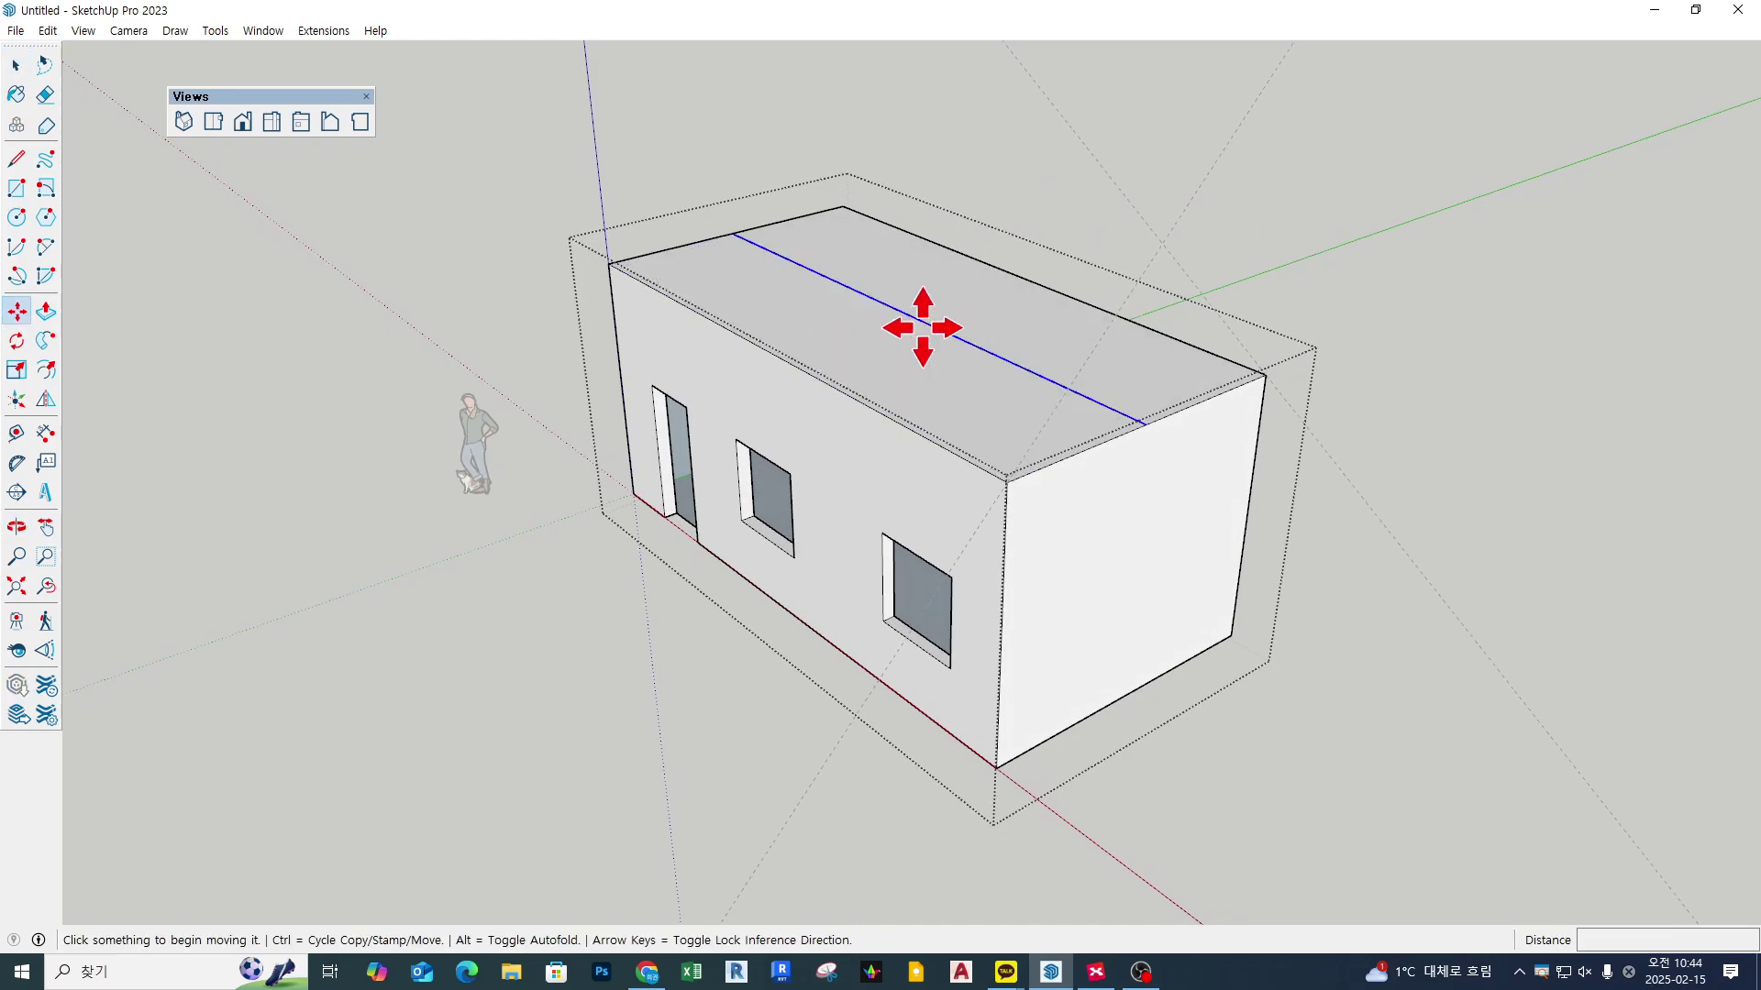
left_click(917, 321)
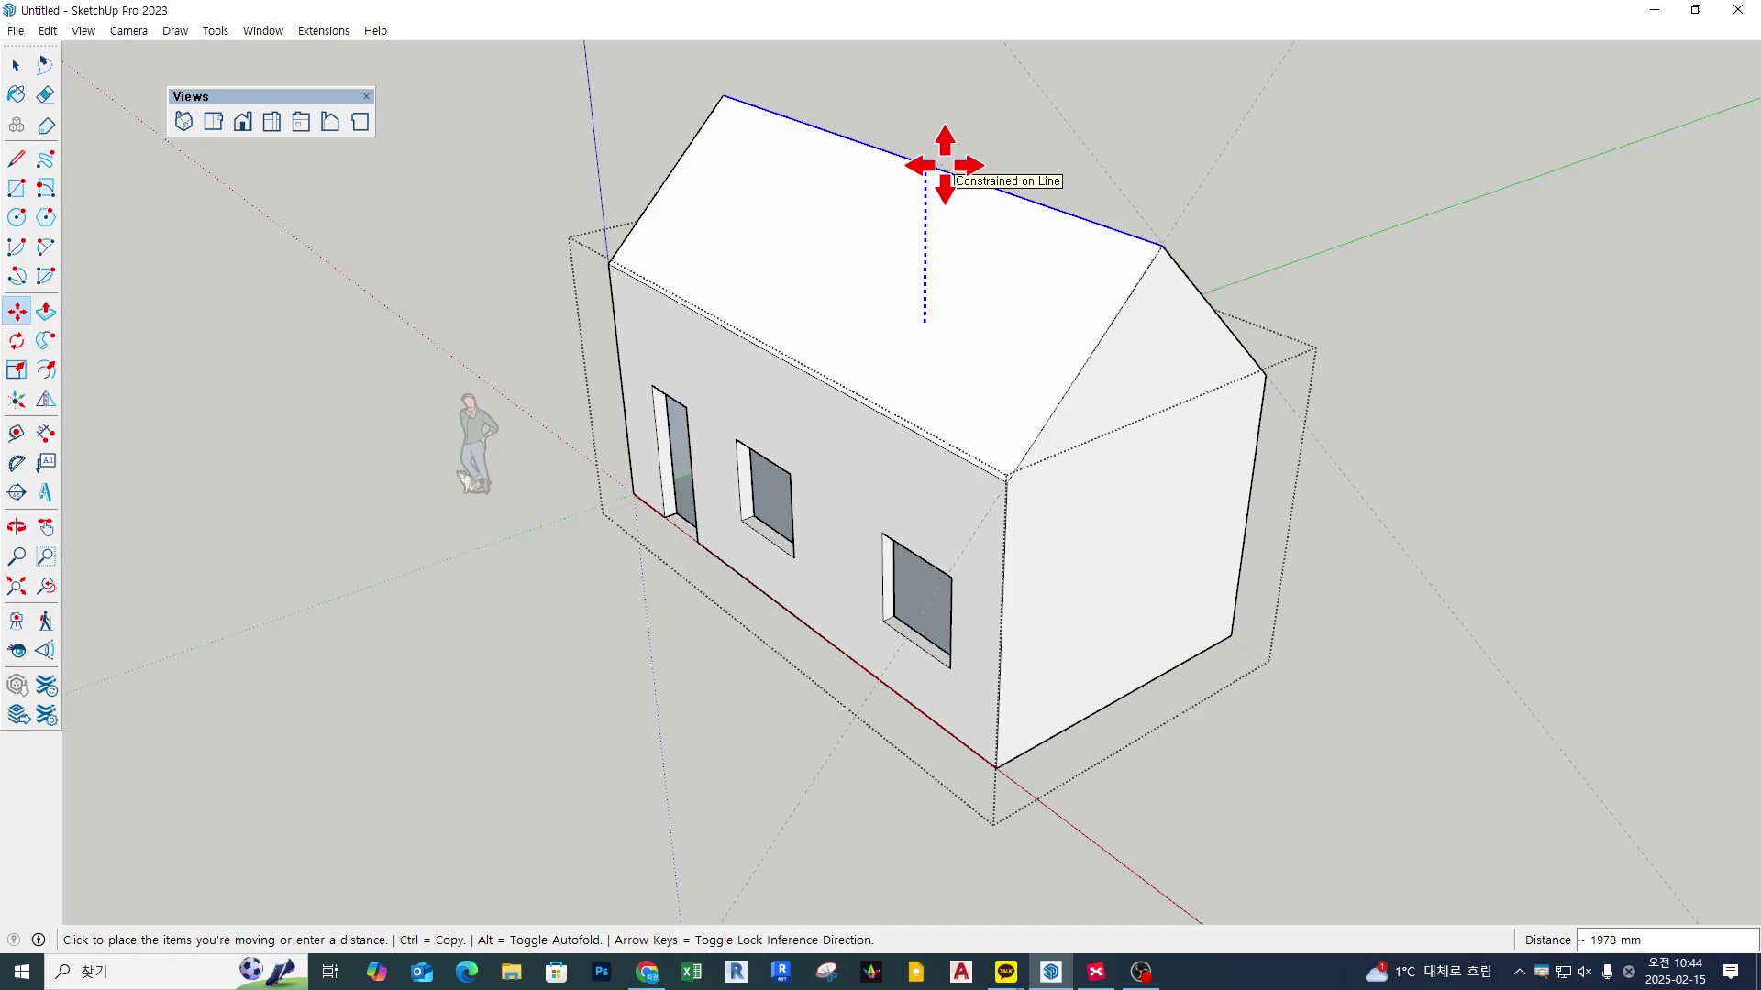
left_click(1161, 247)
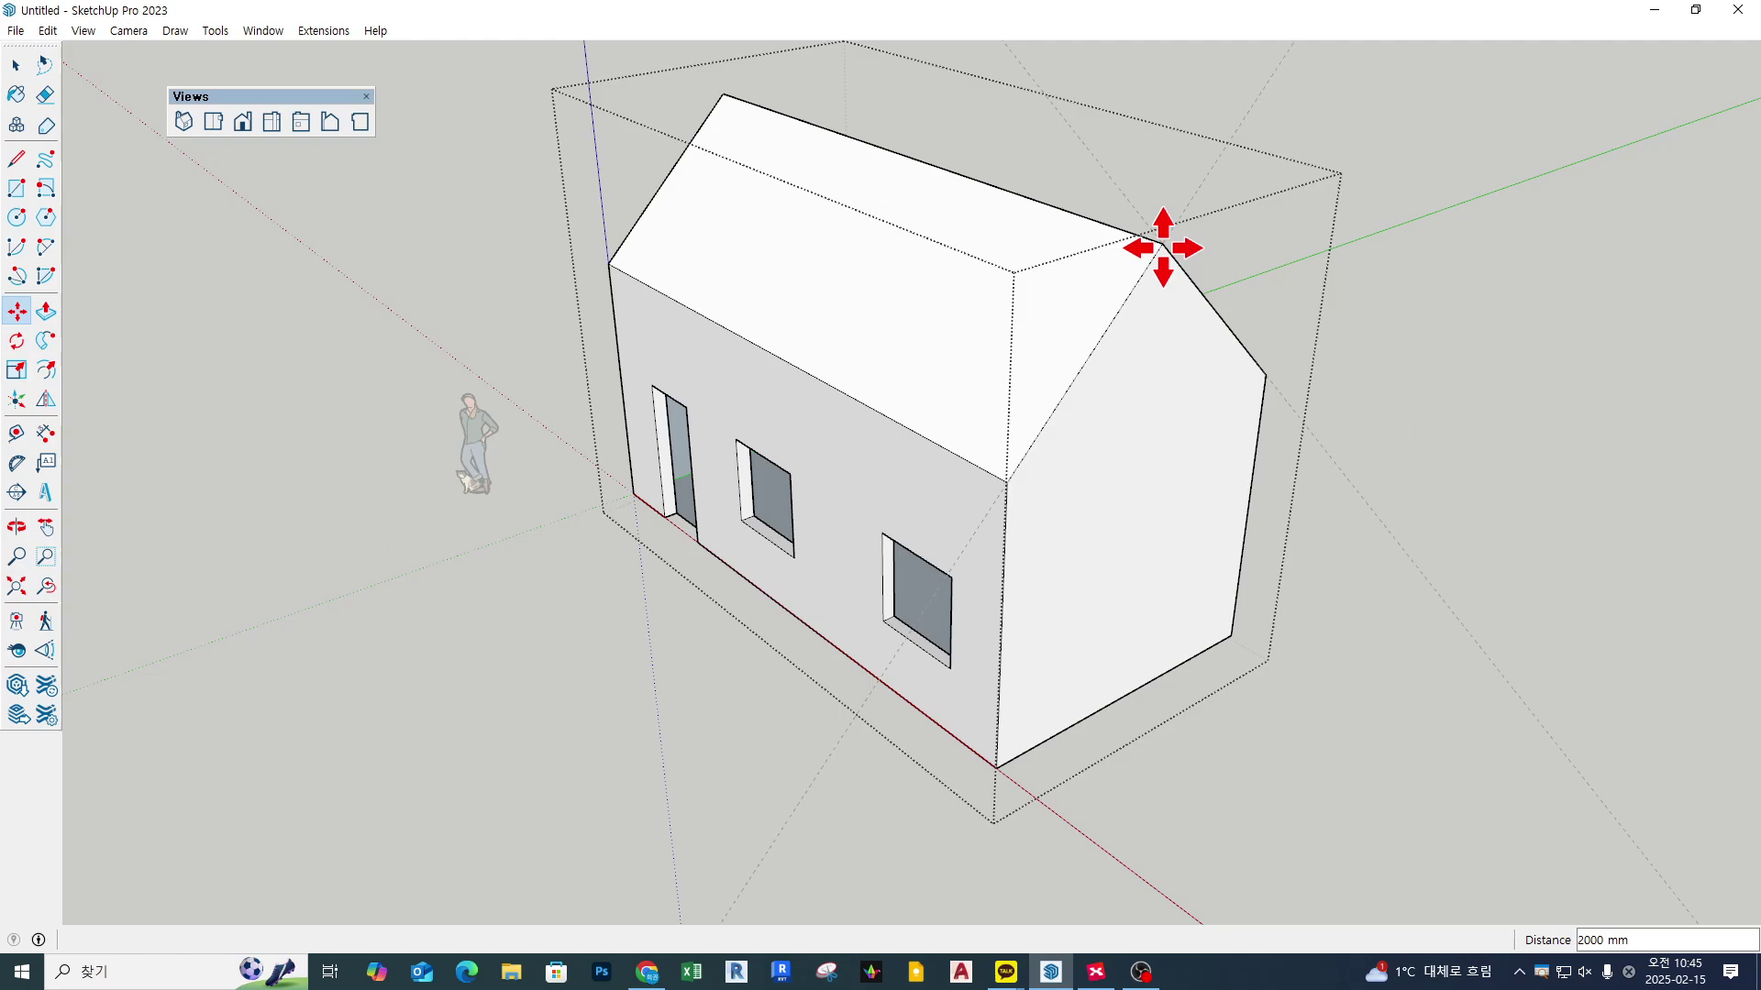
mouse_move(1400, 440)
middle_mouse_down()
mouse_move(1348, 401)
mouse_move(1302, 403)
mouse_move(1375, 416)
mouse_move(1403, 445)
middle_mouse_up()
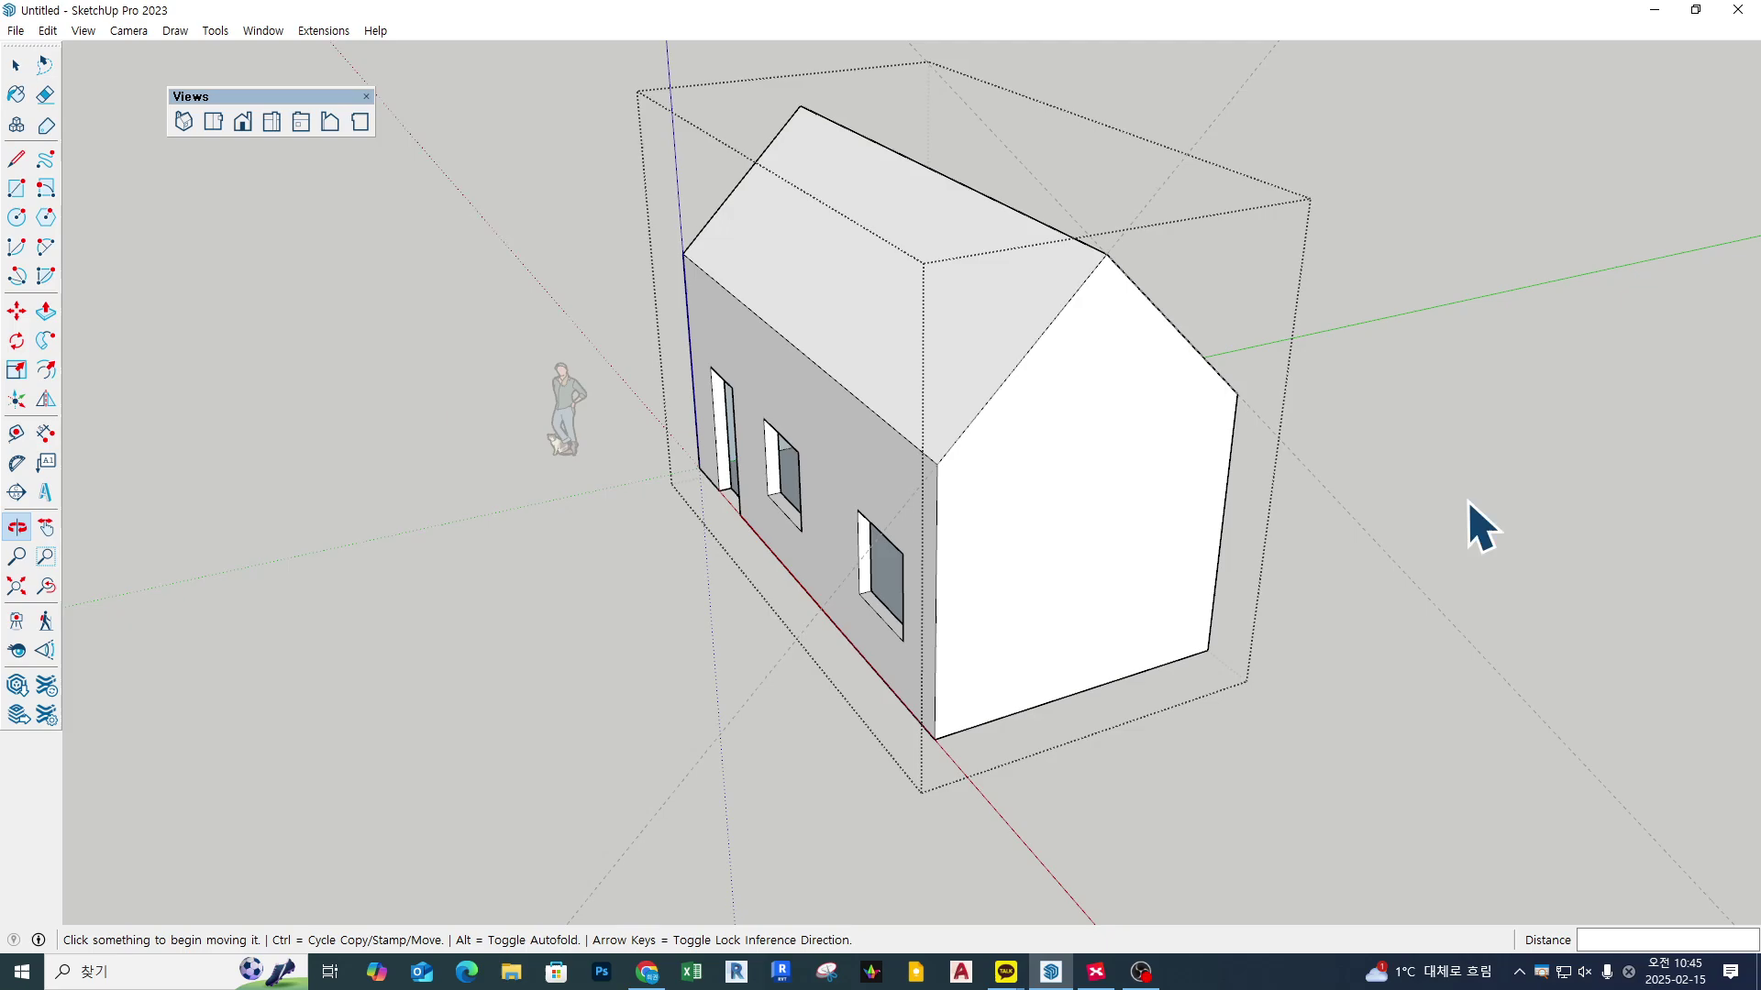
key("space")
left_click(1513, 498)
middle_click_drag(1513, 499, 1450, 406)
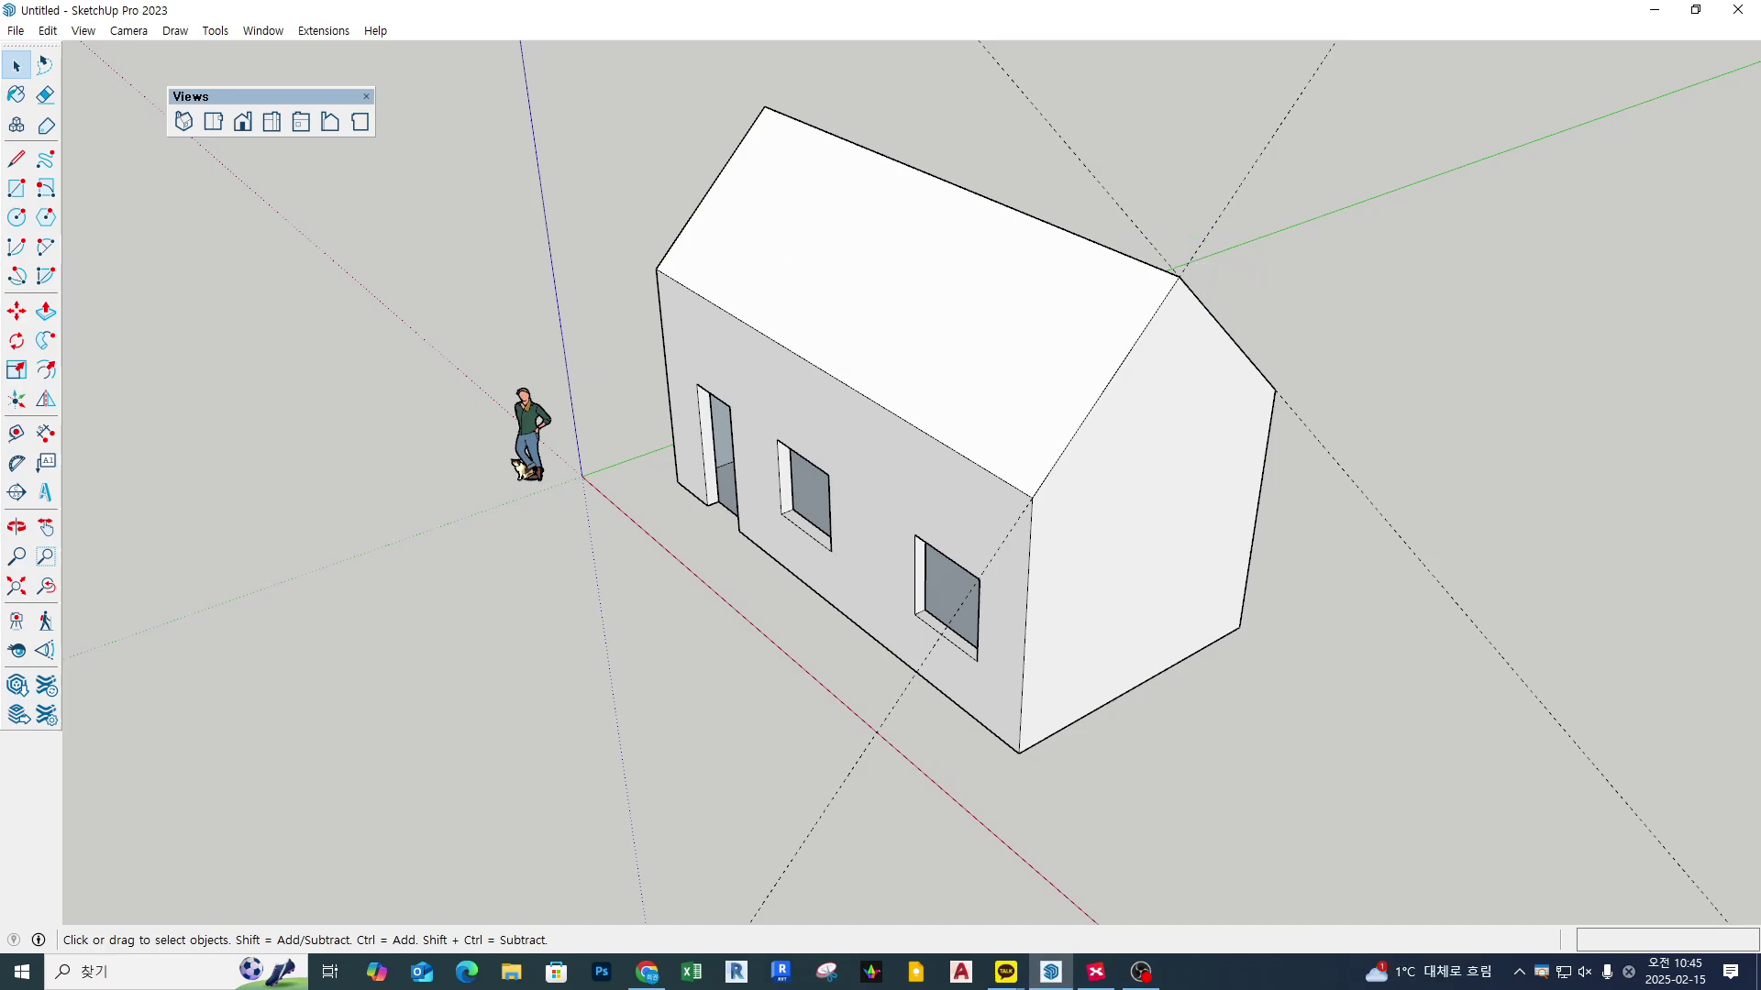
middle_click_drag(1258, 348, 1192, 404)
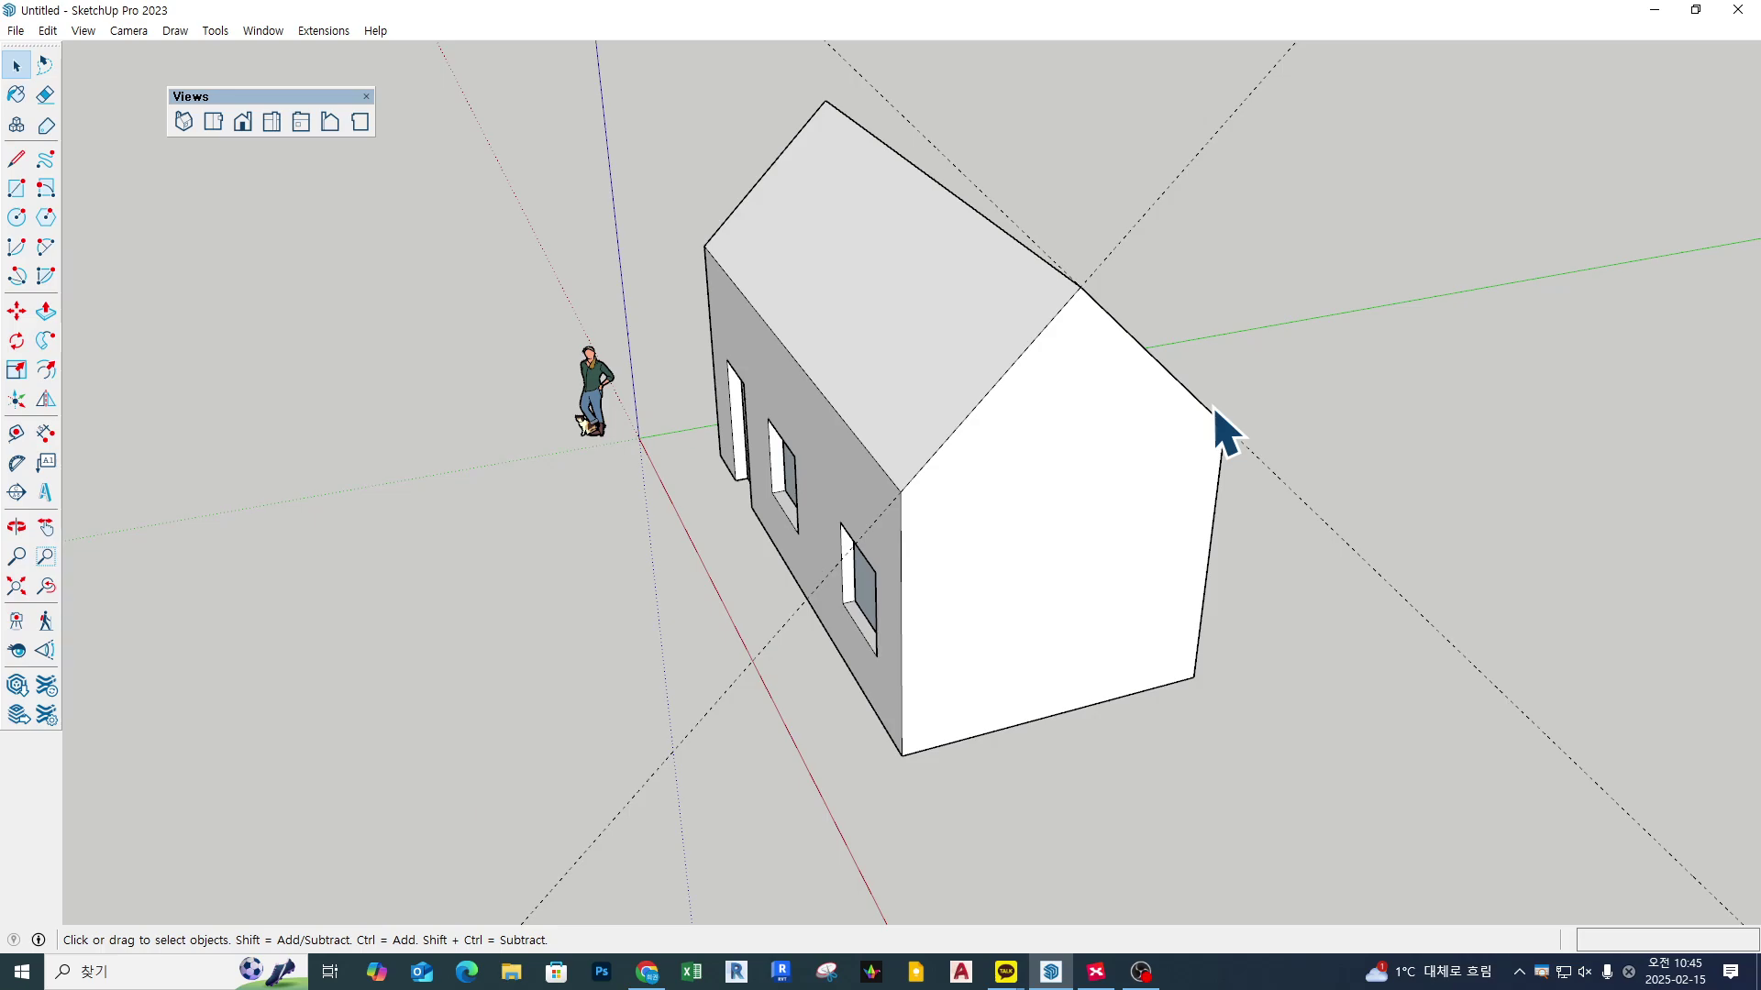
middle_click(1214, 410)
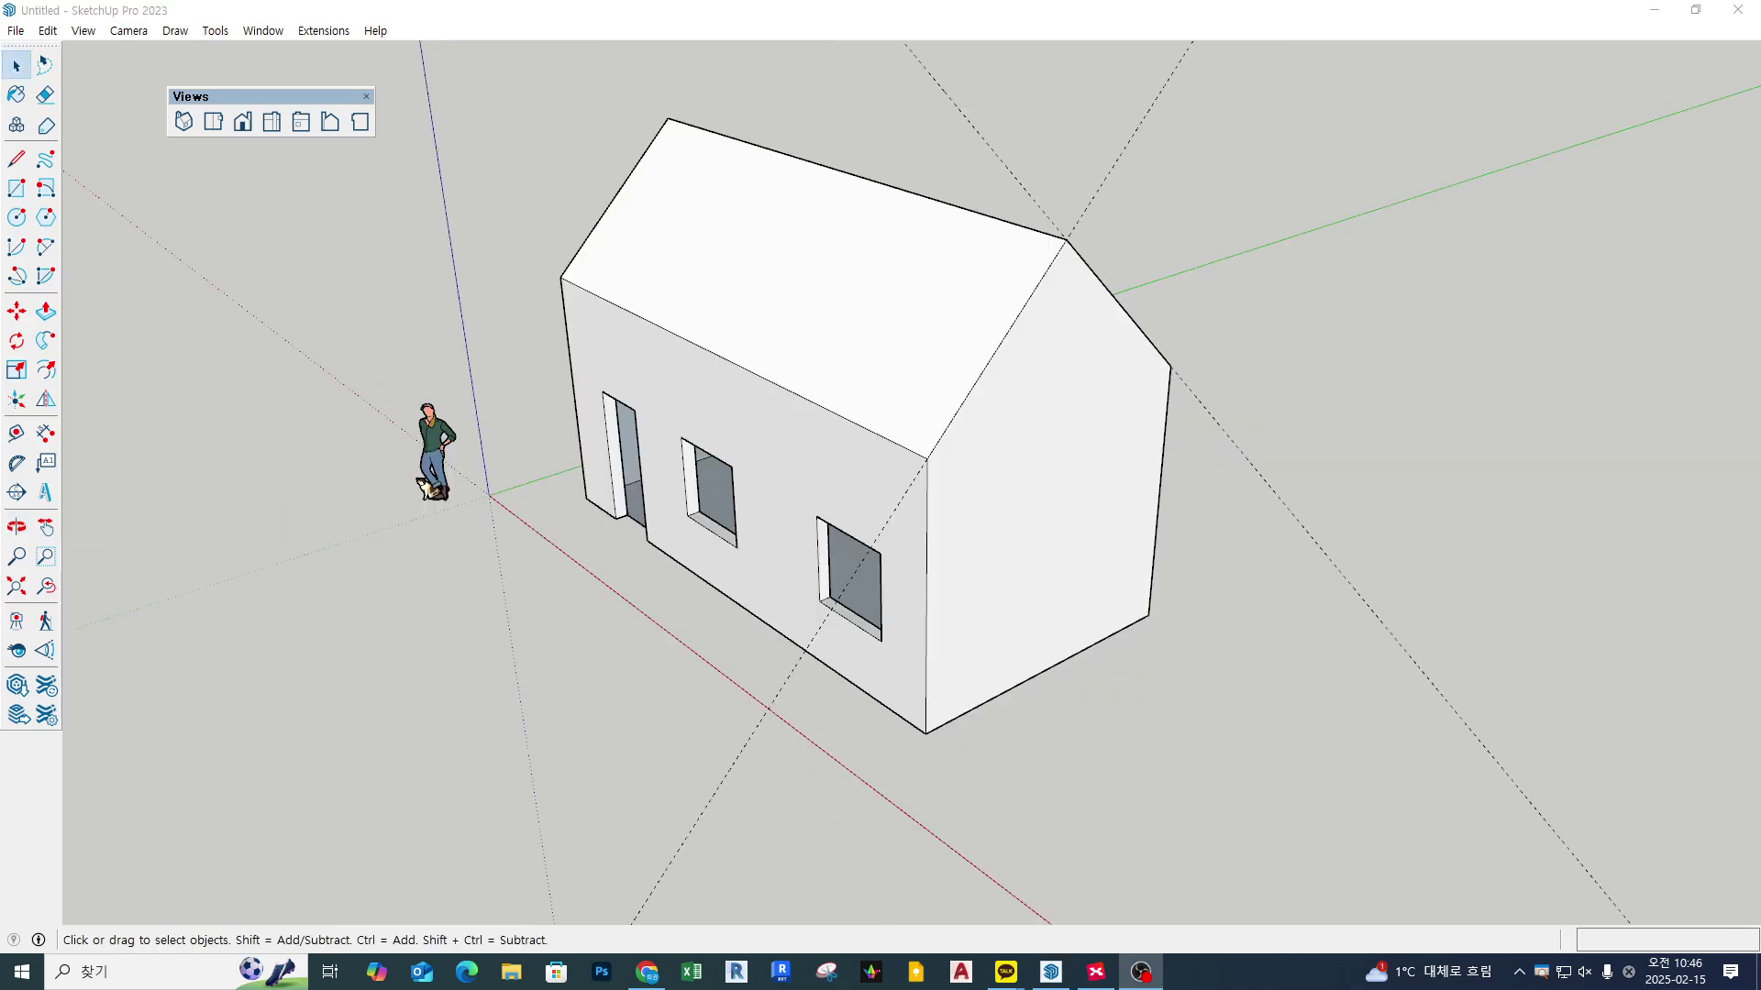
Step: Create two vertical Tape Measure guides on the gable end wall, each 200 mm inward from one of its side edges
middle_click_drag(1306, 512, 1199, 526)
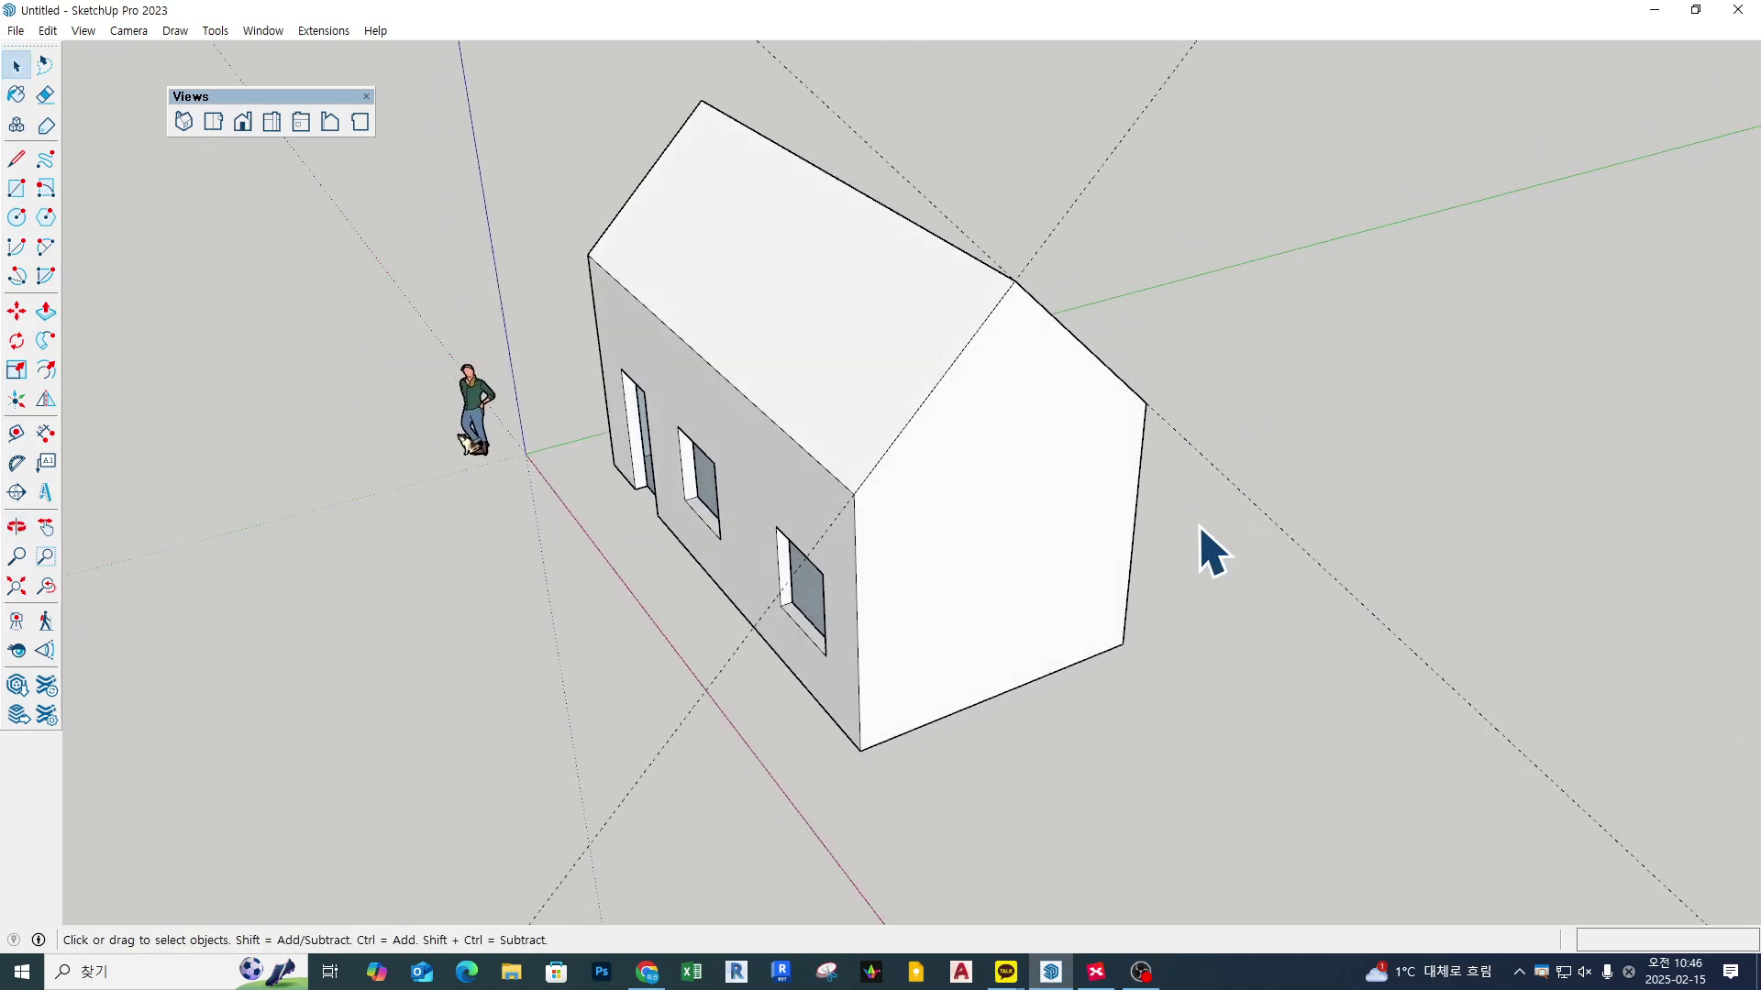
scroll(963, 531, "up", 1)
middle_click_drag(1126, 639, 1045, 532)
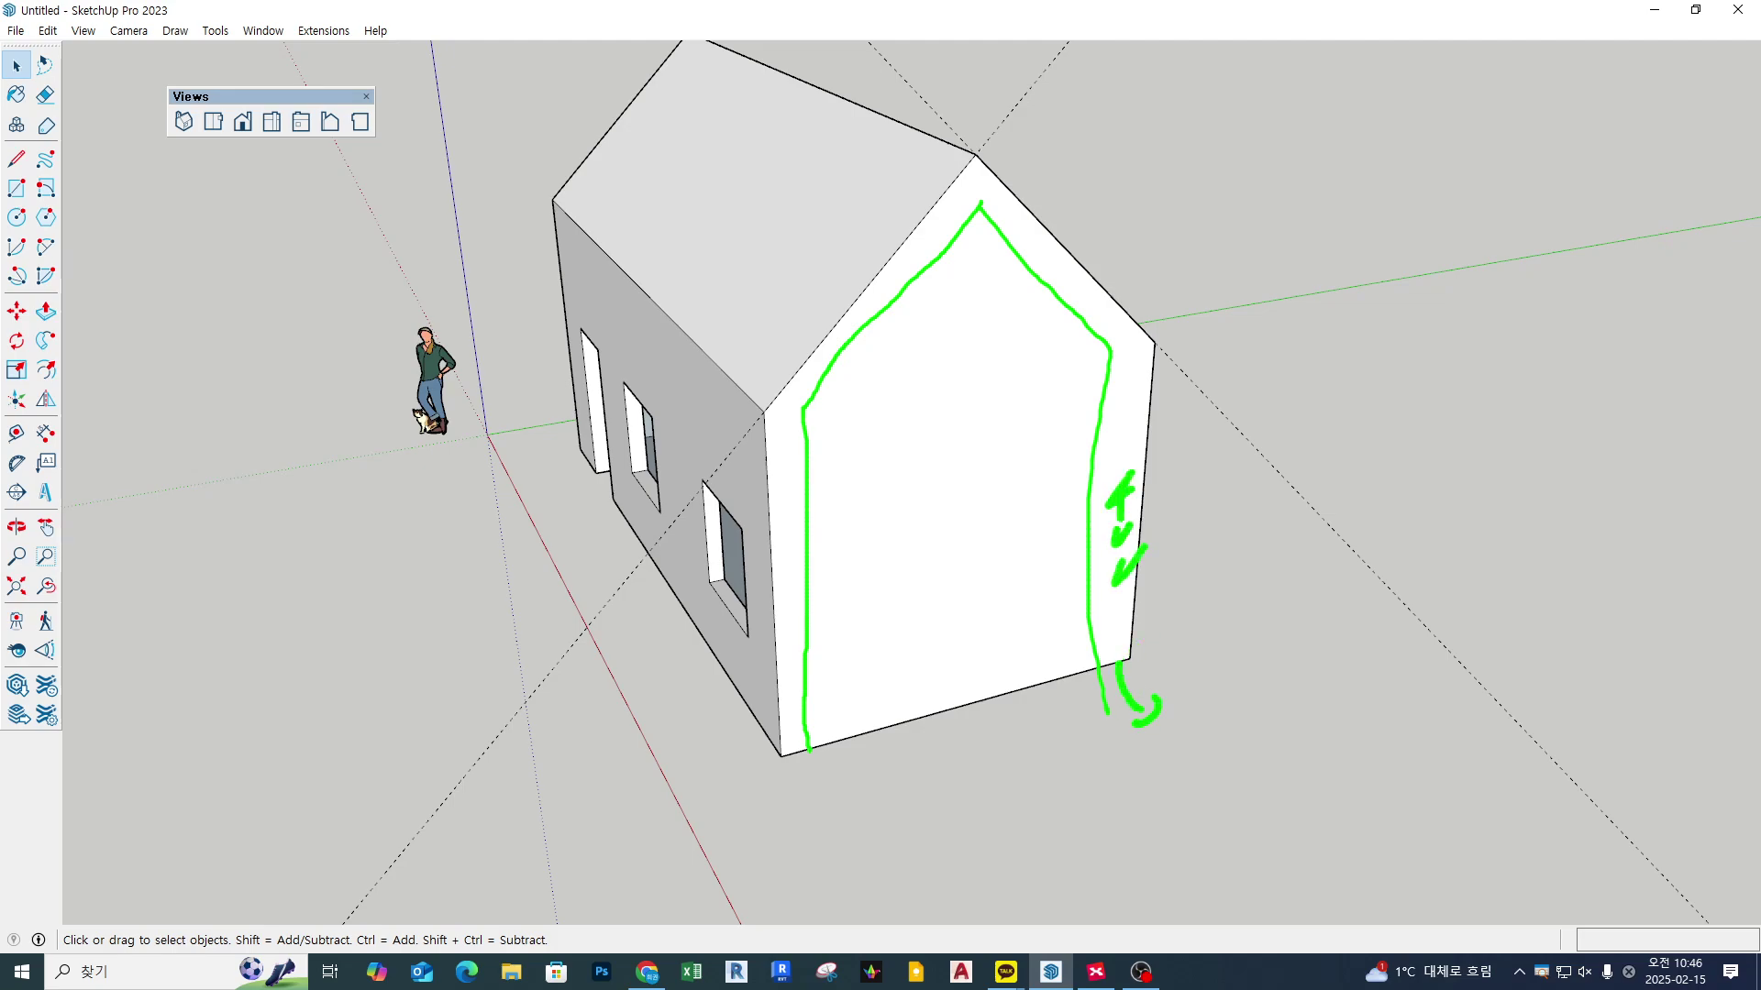
key("Escape")
key("t")
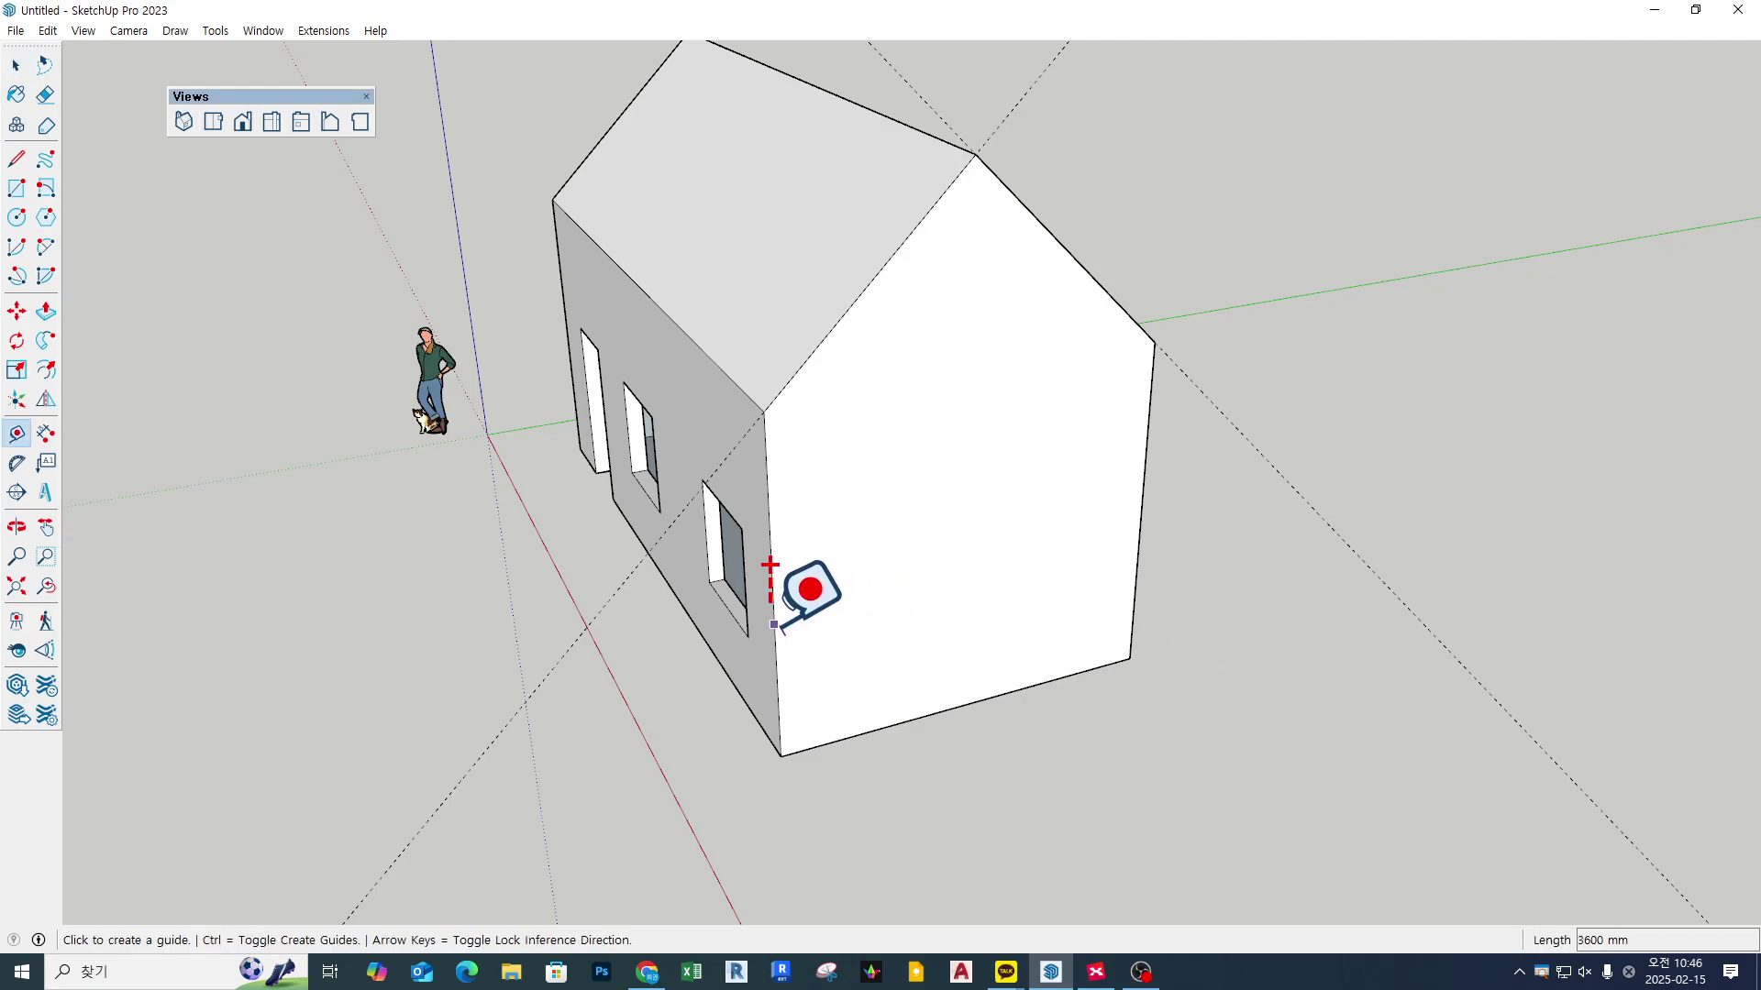
left_click(772, 624)
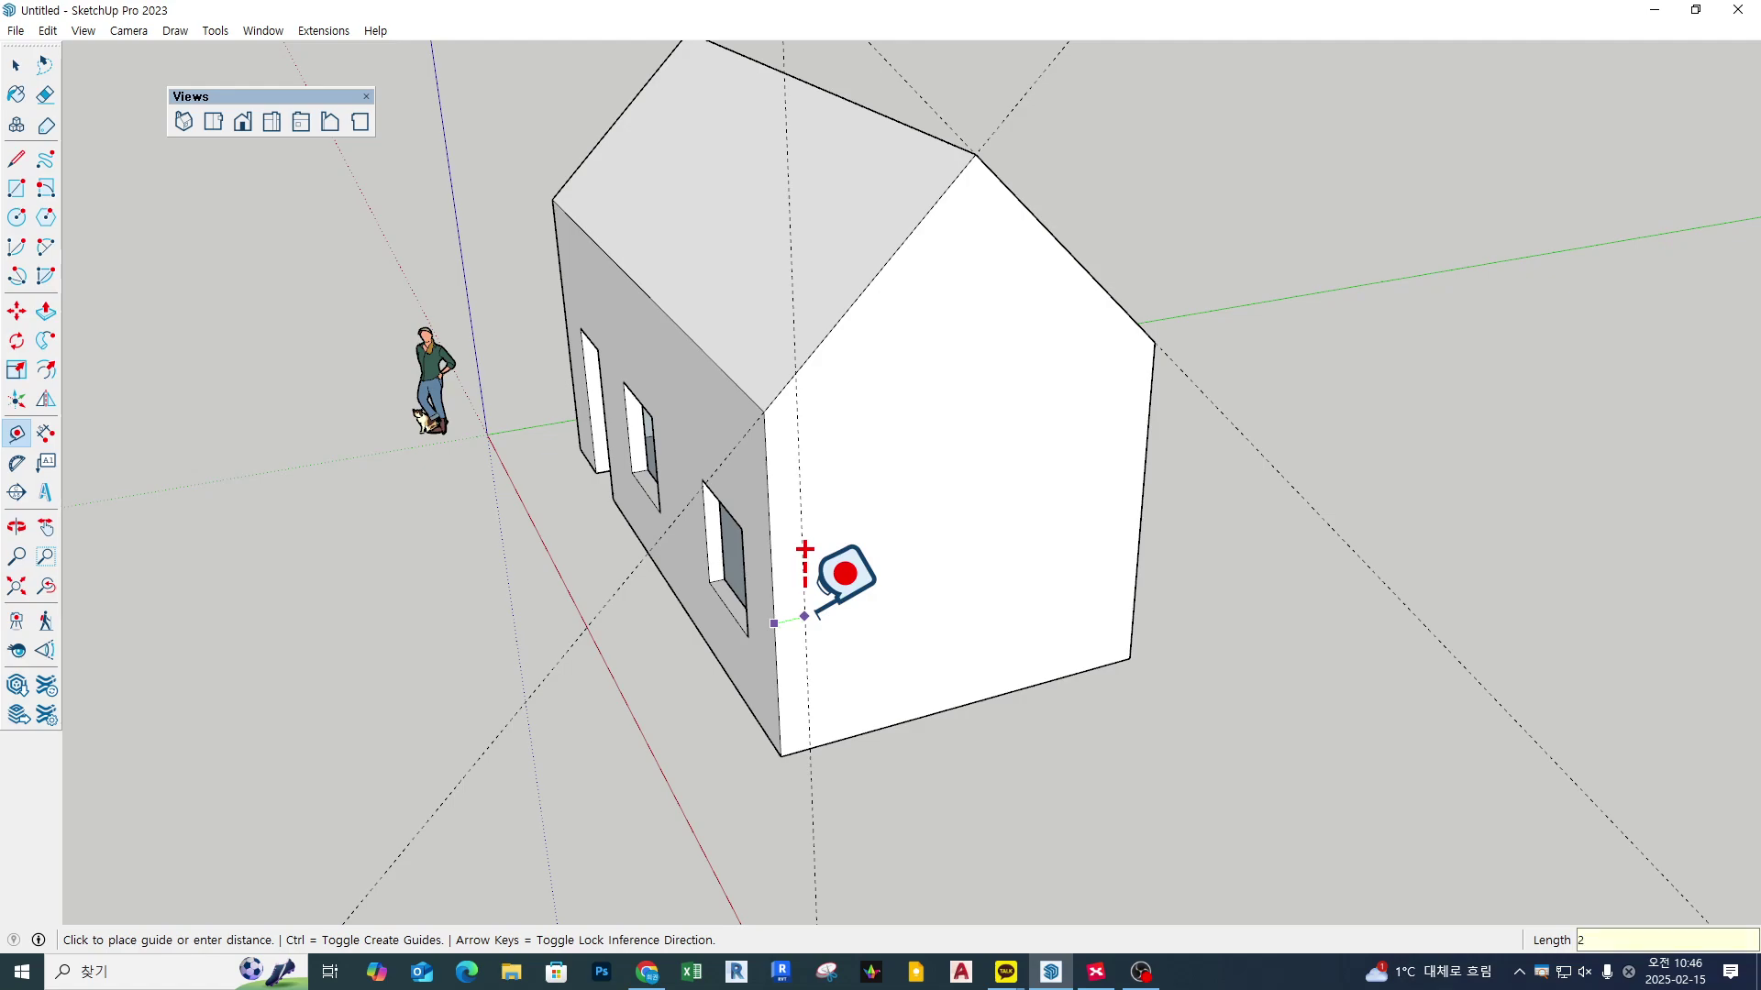
left_click(796, 550)
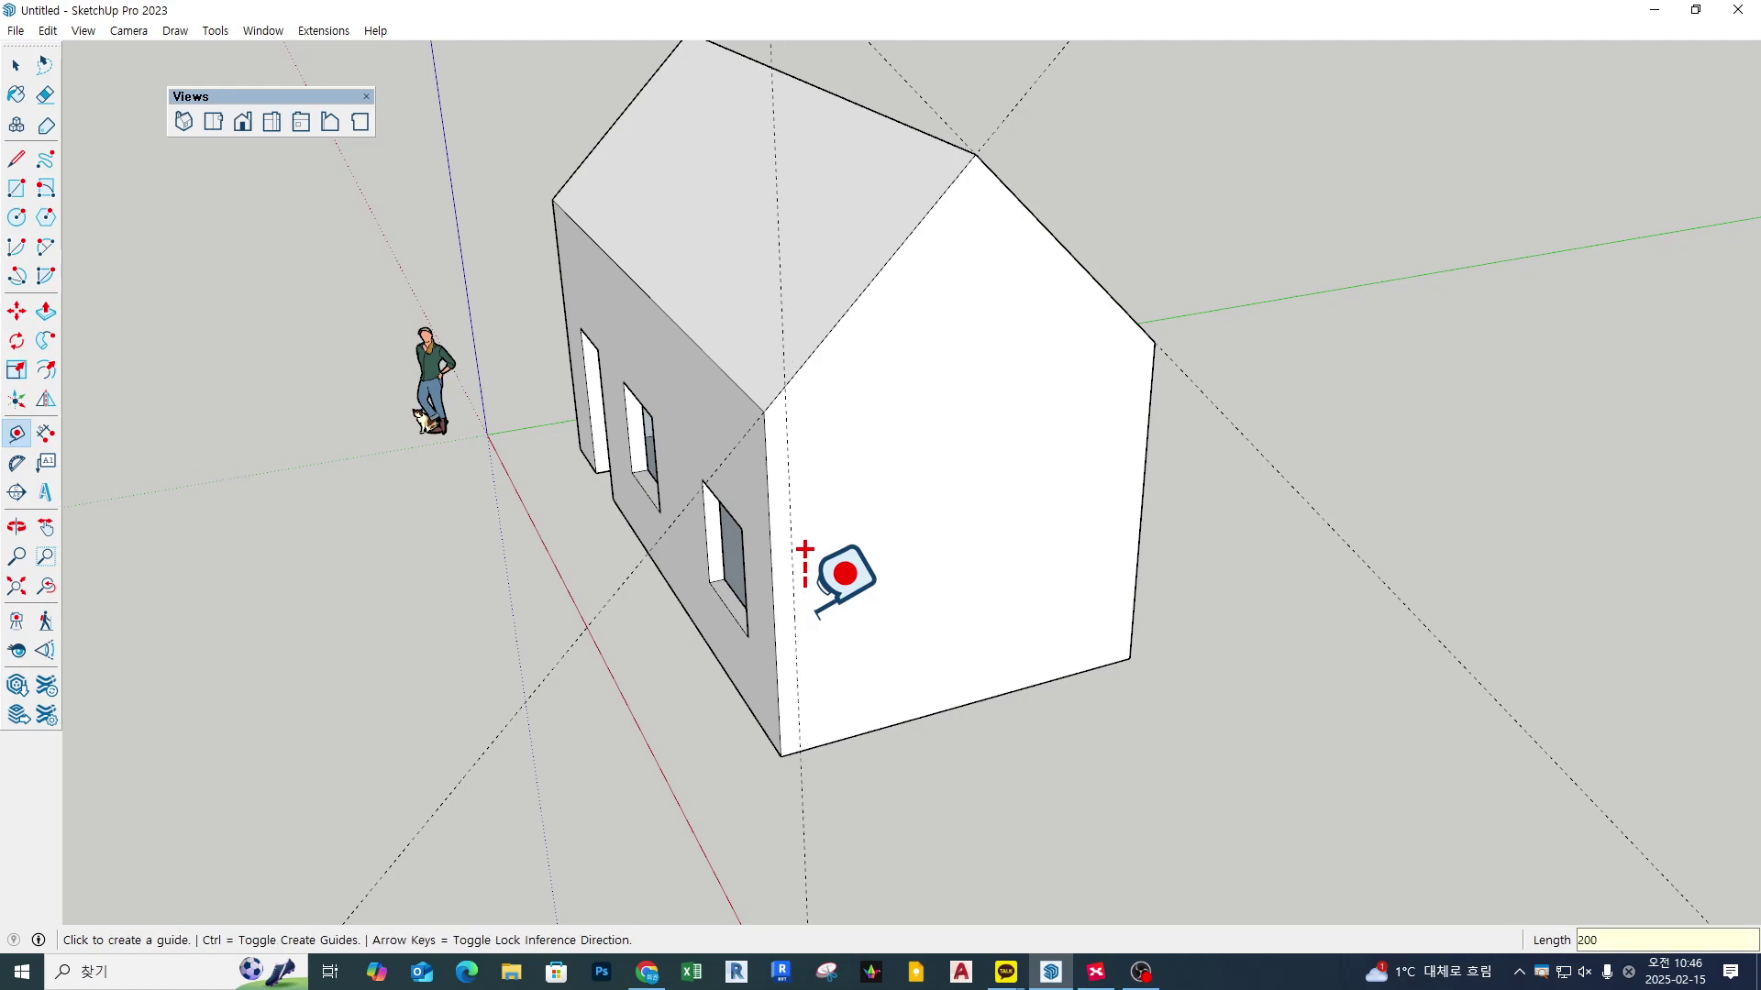
left_click(1141, 509)
type("200")
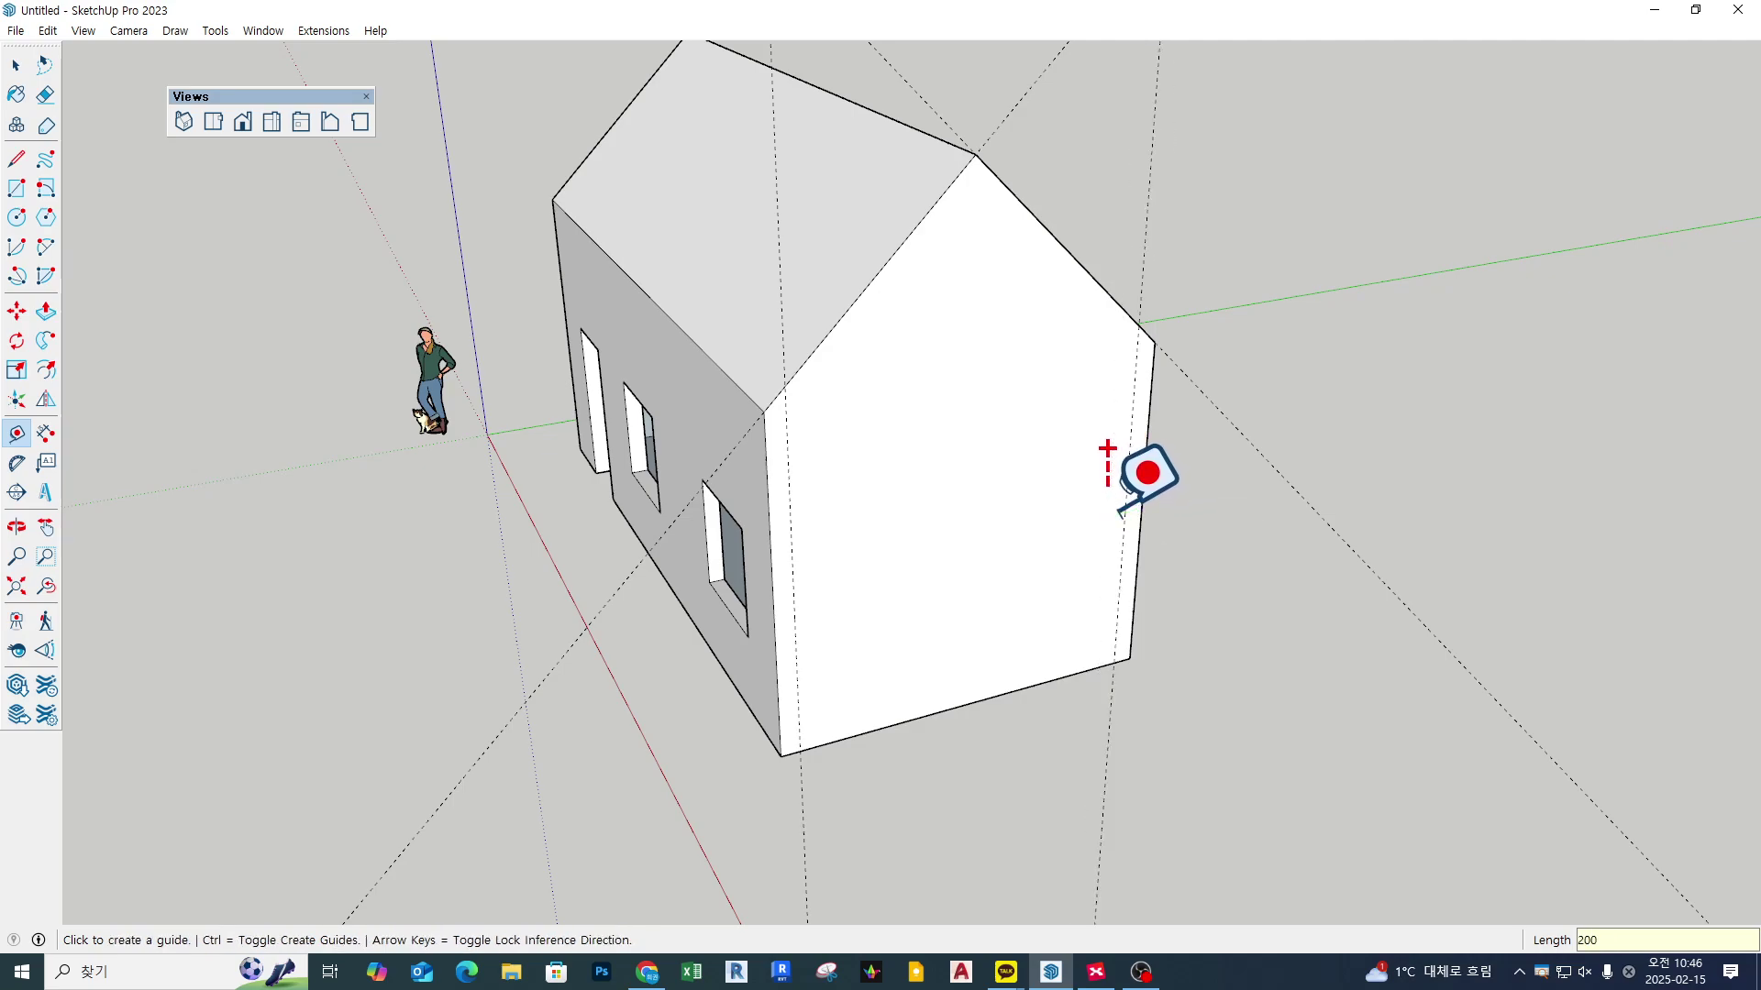
key("Return")
key("space")
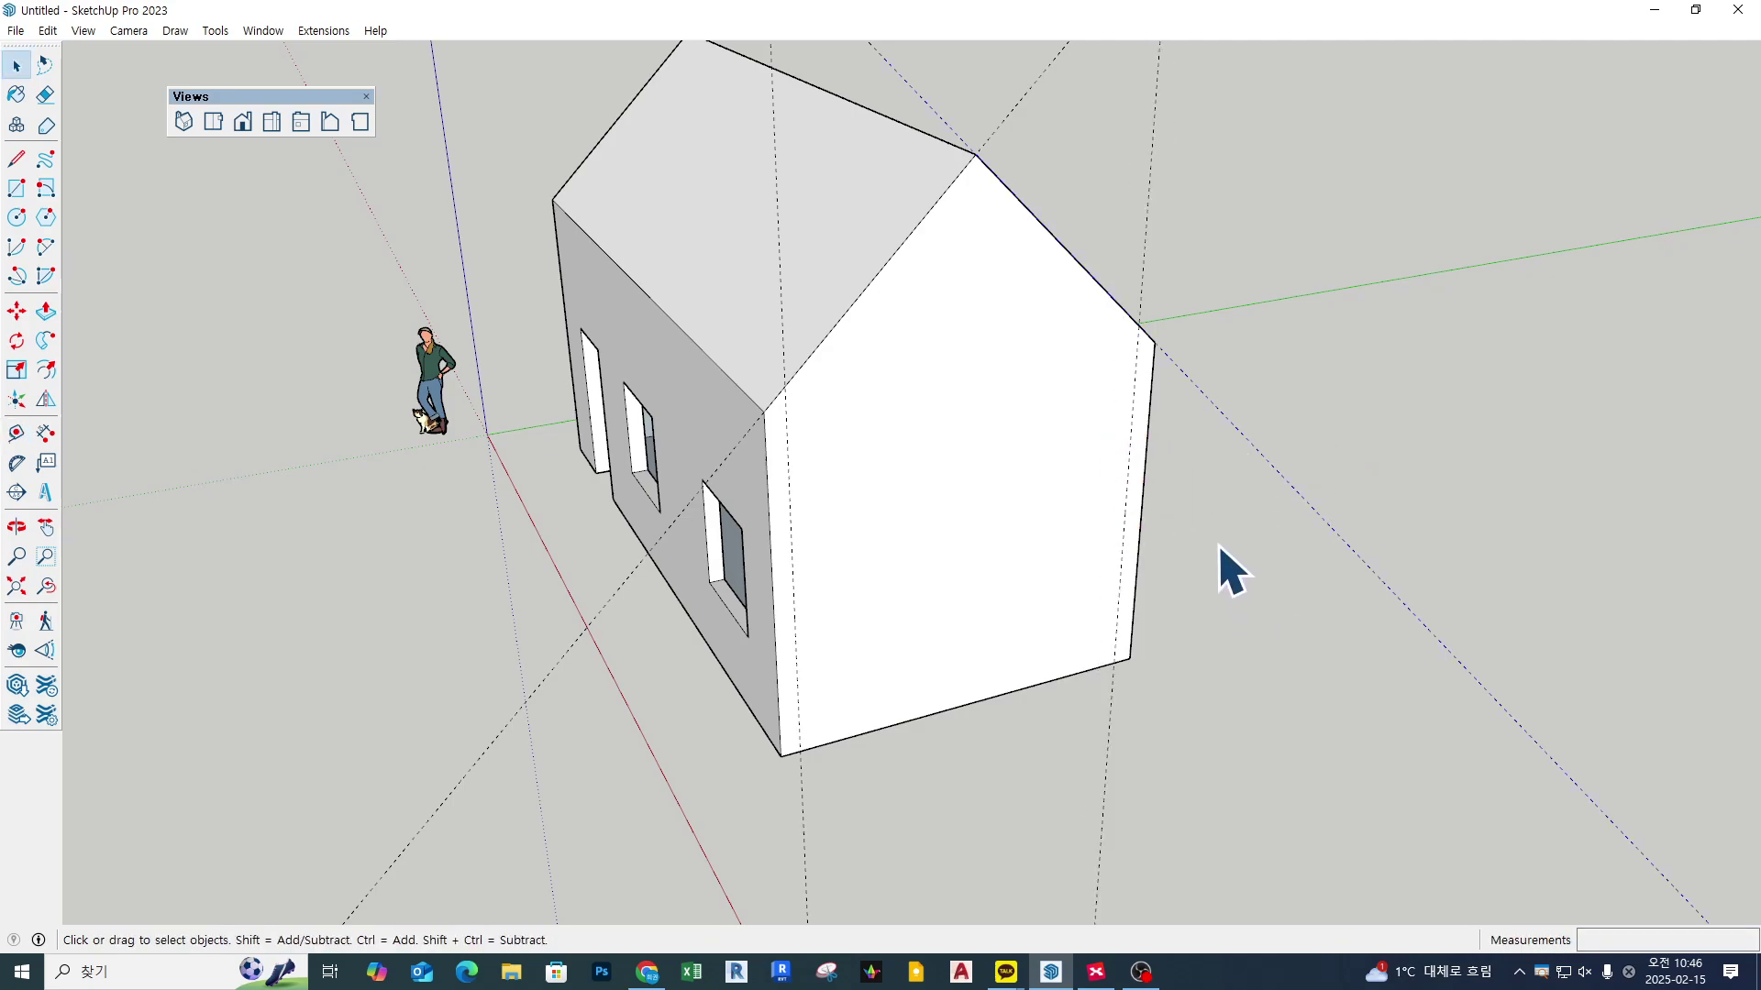
key("m")
left_click(1110, 282)
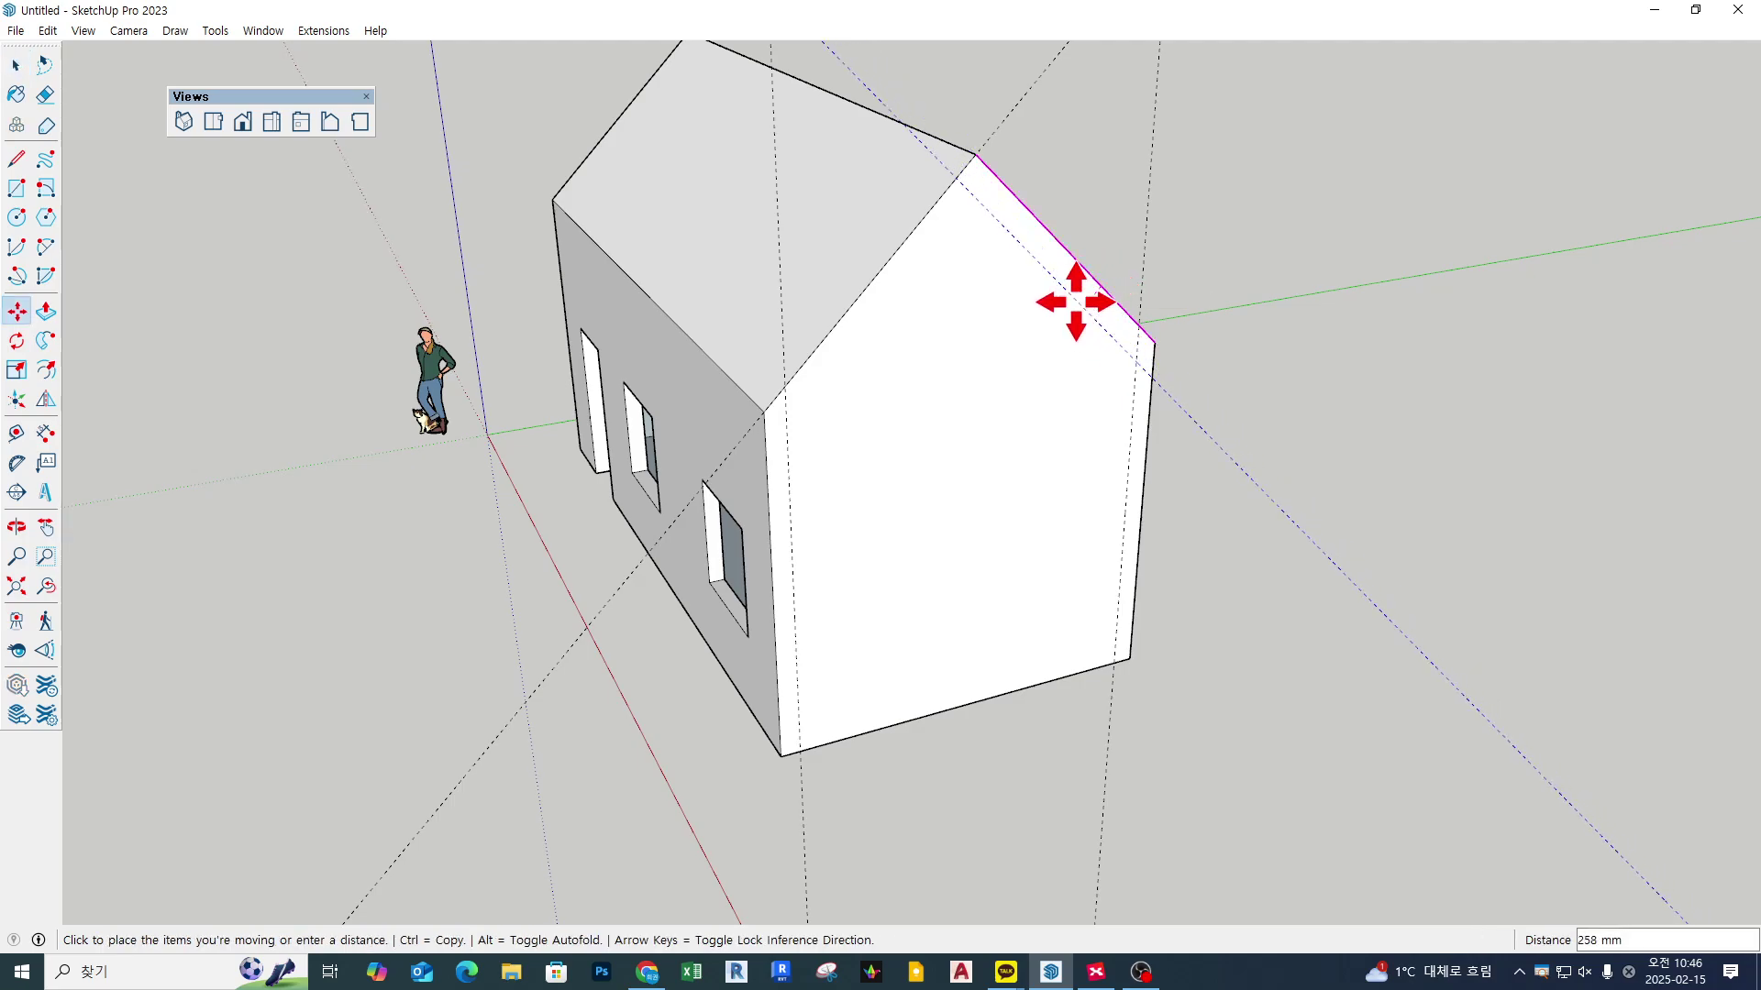
key("ctrl")
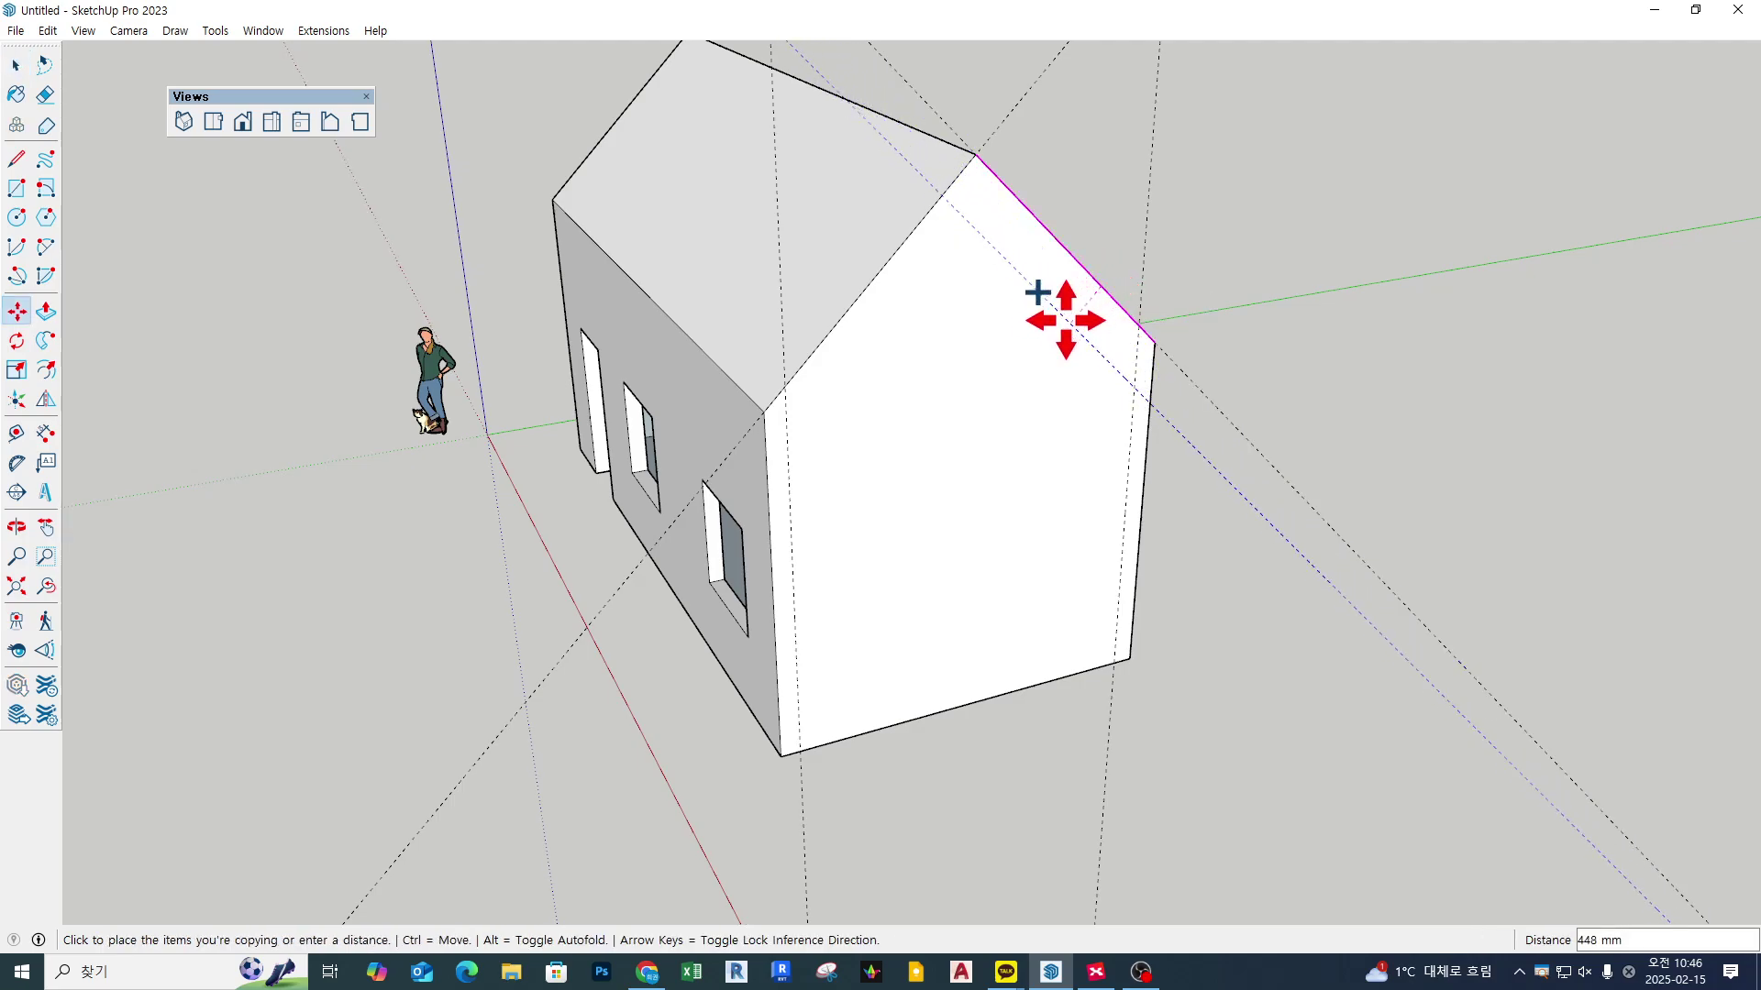
key("Escape")
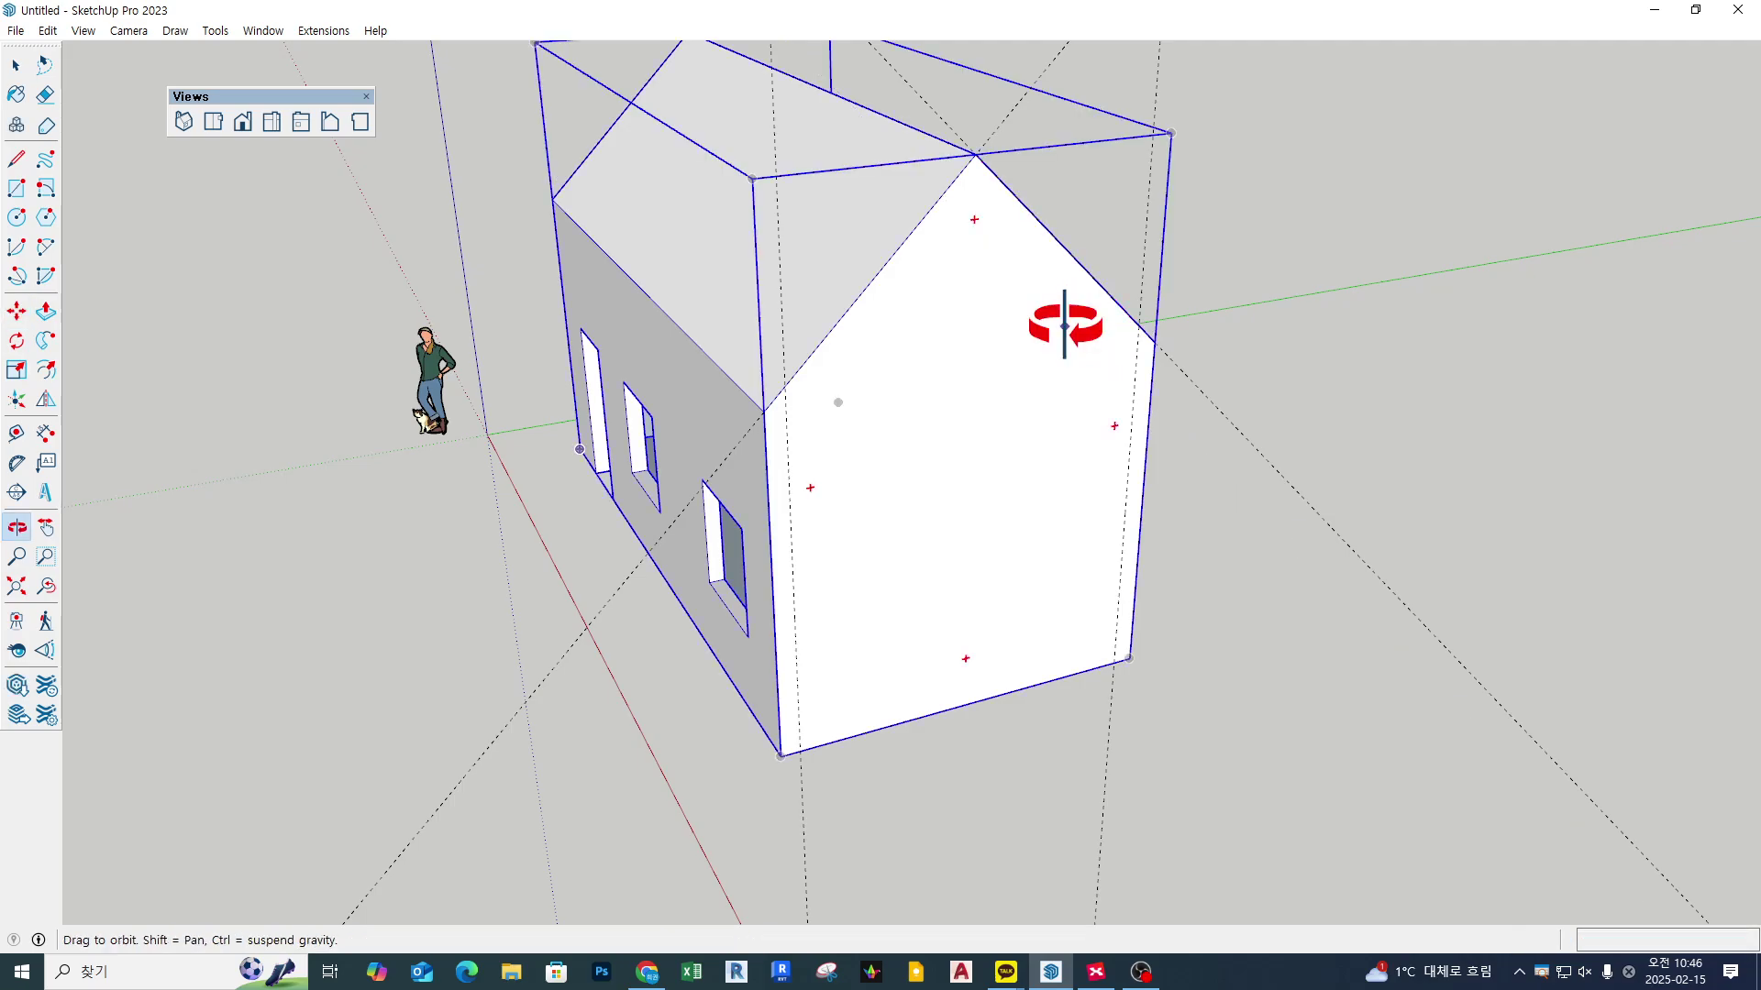
Step: Create Tape Measure guides 200 mm inward from both sloped roof edges of the gable end wall
key("t")
left_click(1097, 282)
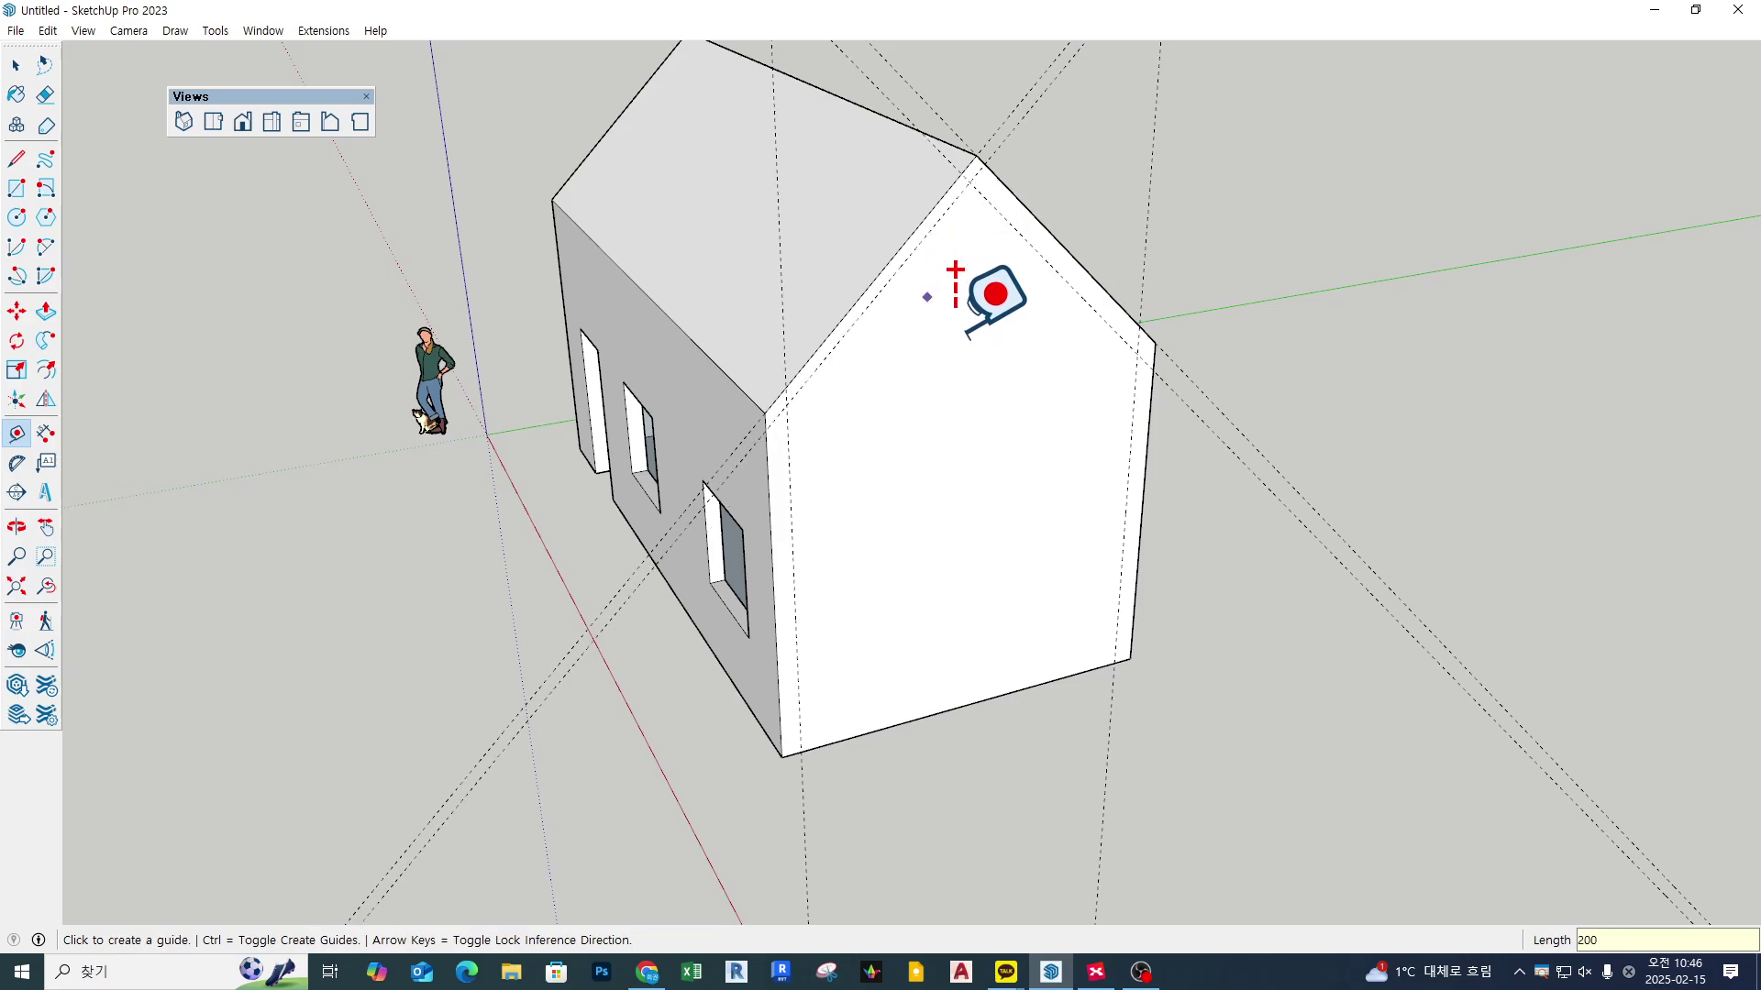
middle_click_drag(955, 283, 839, 383)
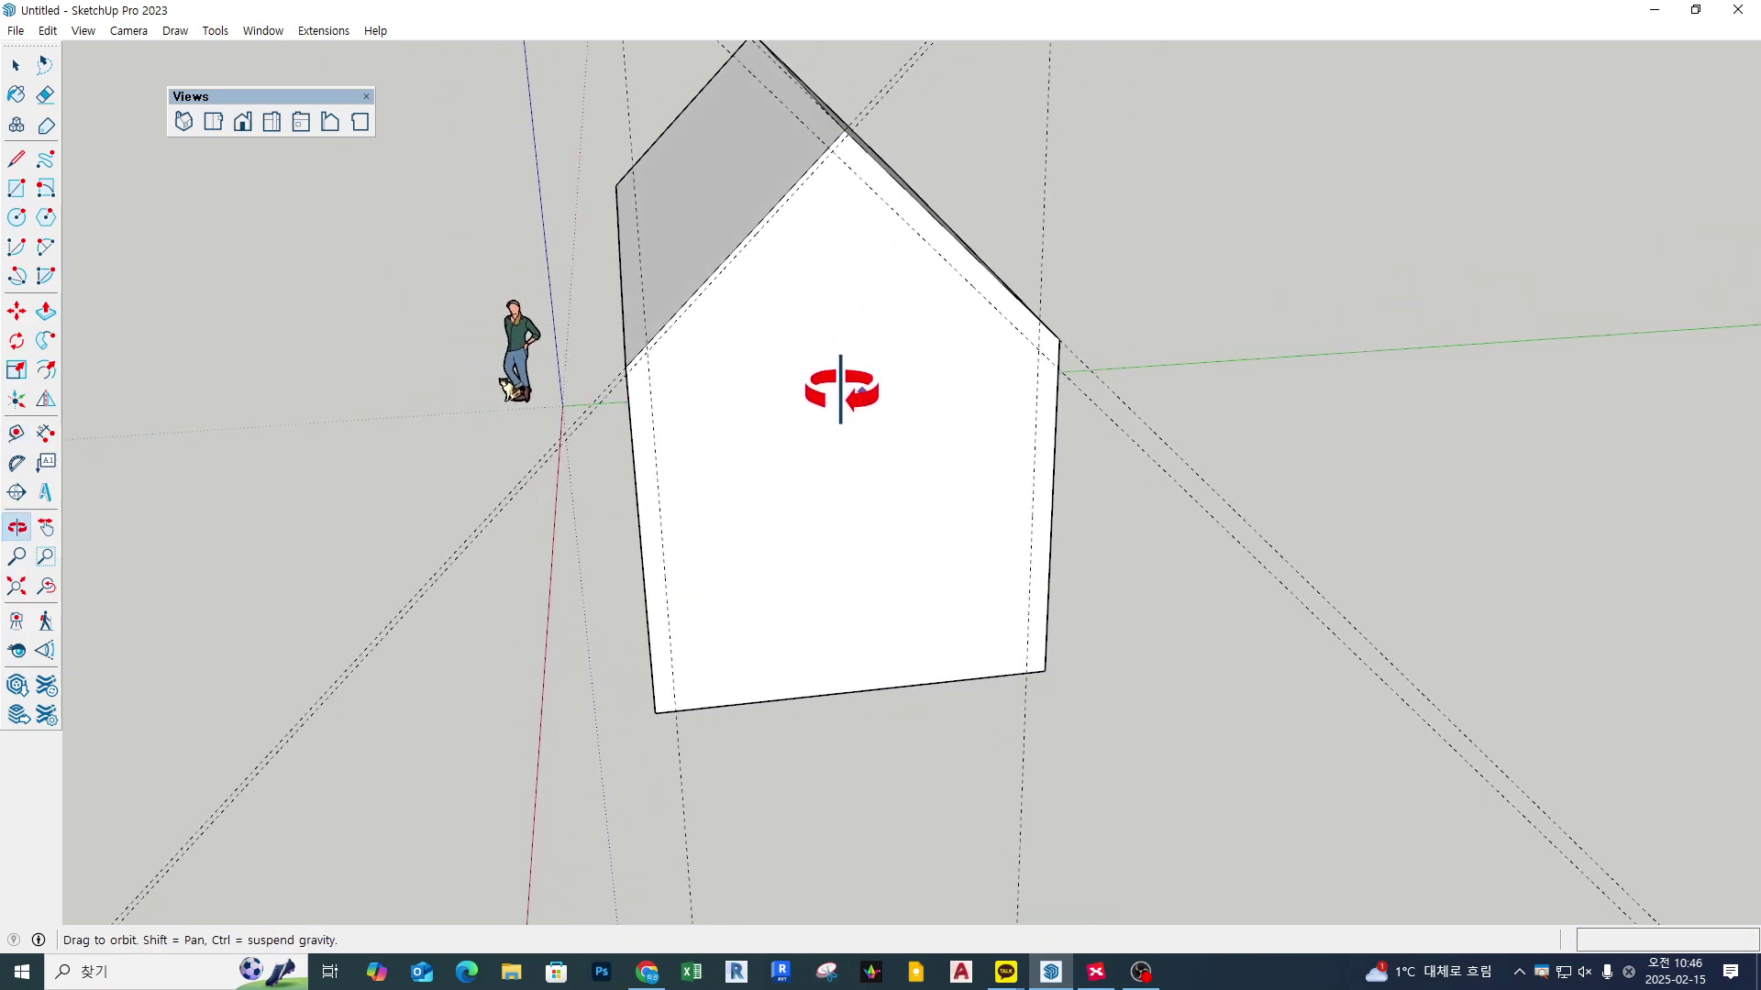
left_click(762, 211)
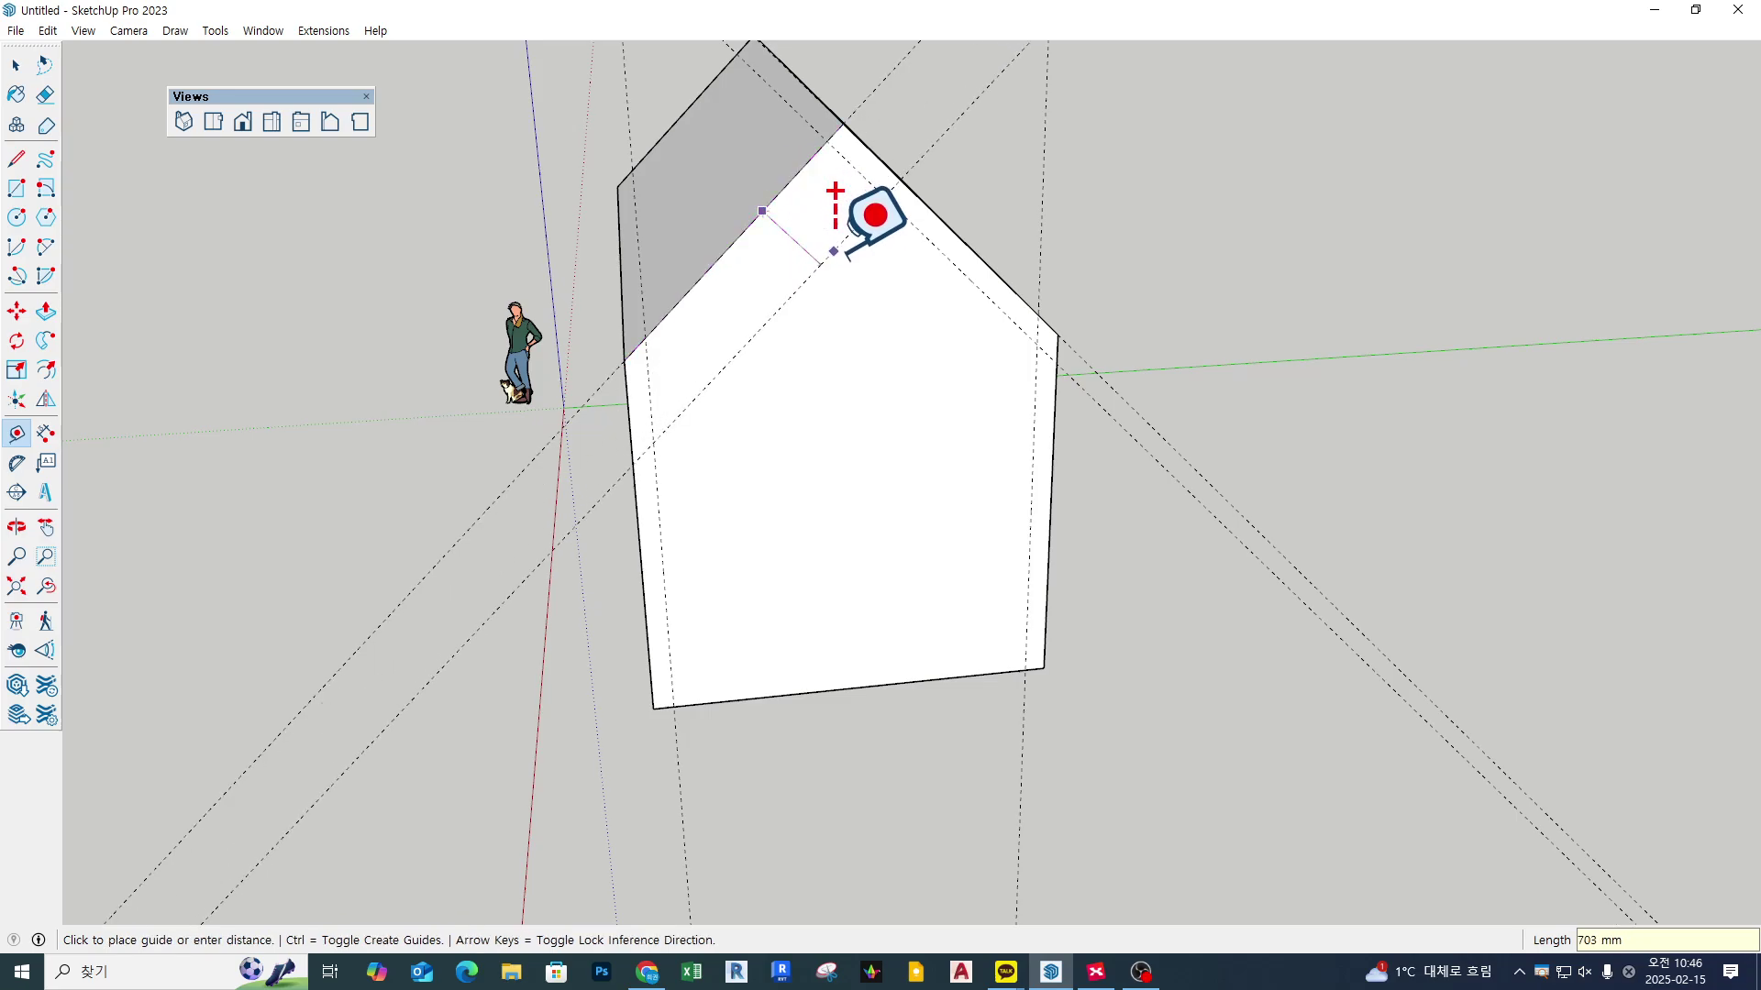
type("2")
key("Return")
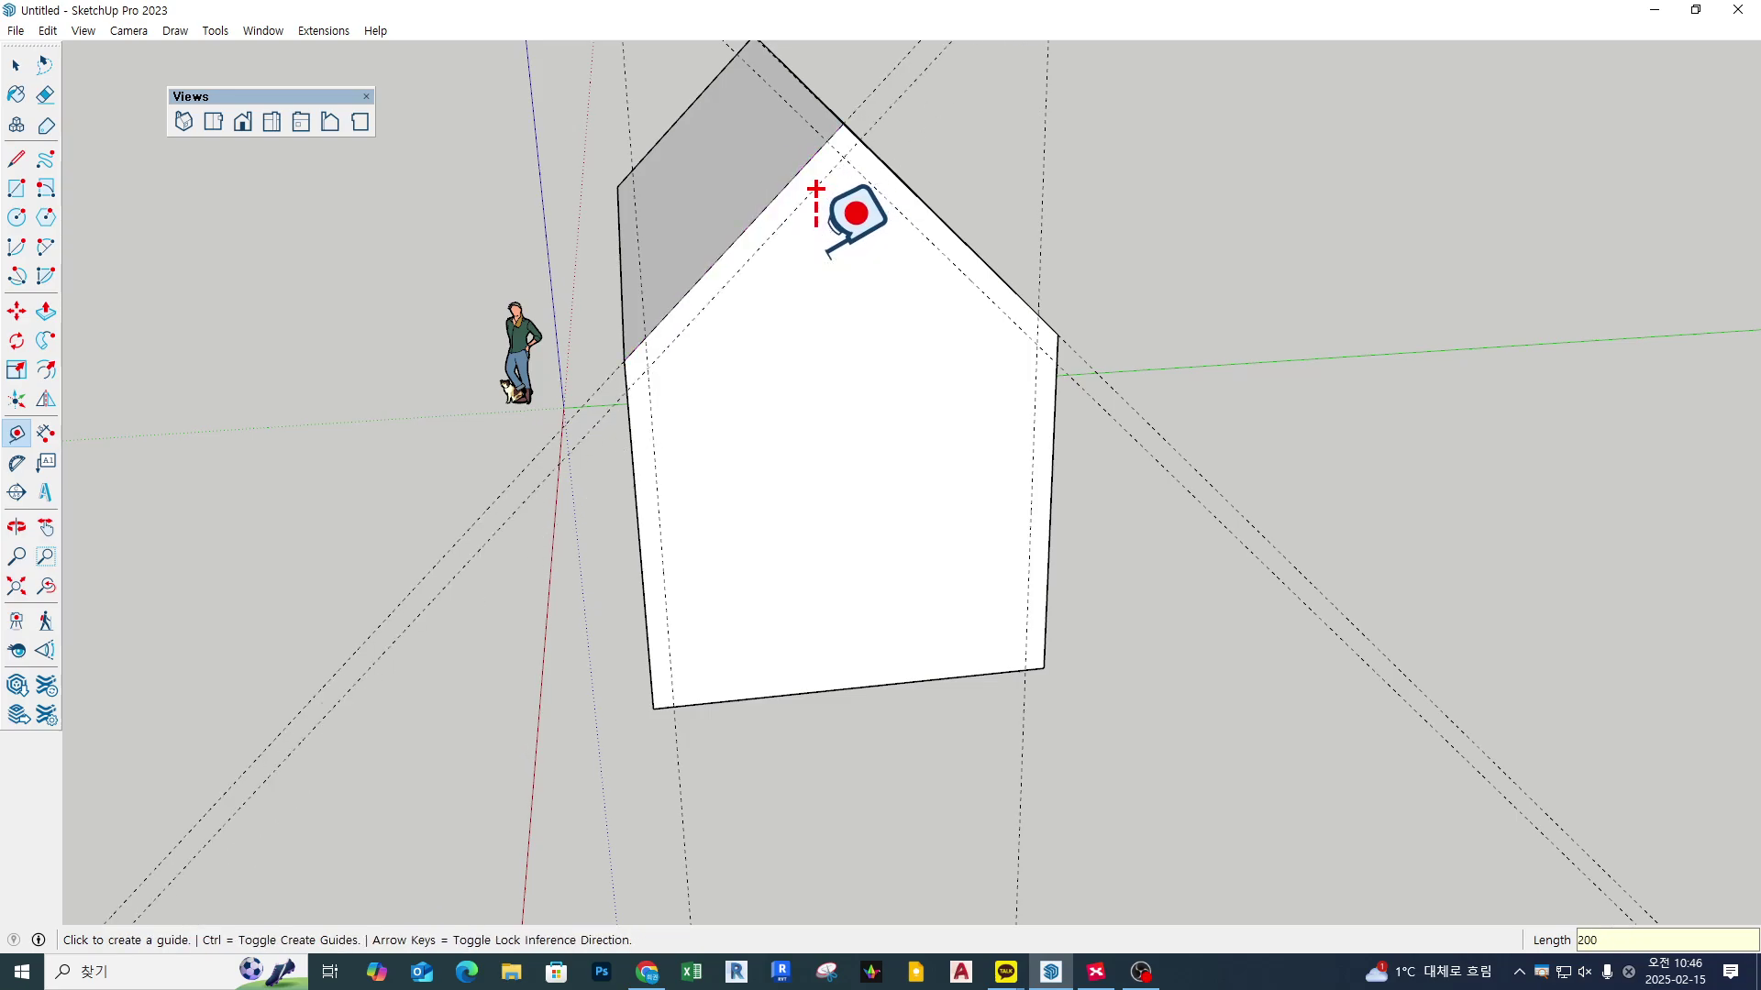
Step: Open the building group and draw Lines along the guides on the gable end wall, outlining the inner walls and roof slopes
middle_click_drag(884, 308, 945, 337)
key("l")
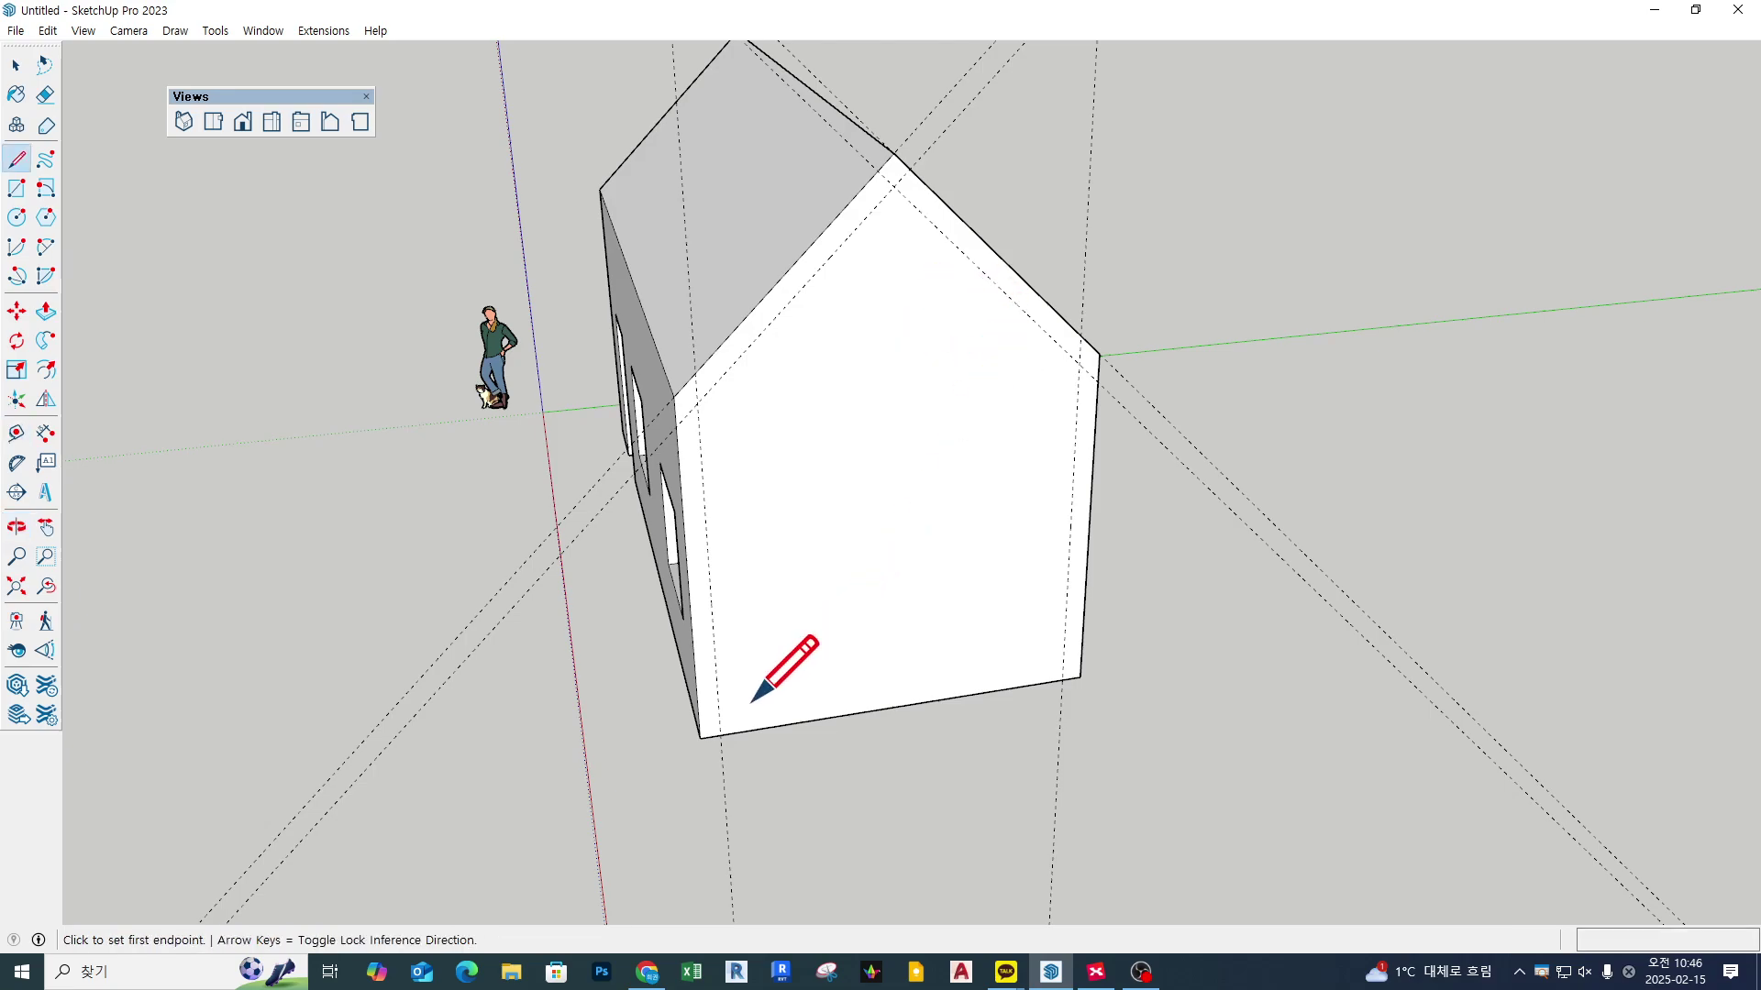
key("space")
double_click(833, 622)
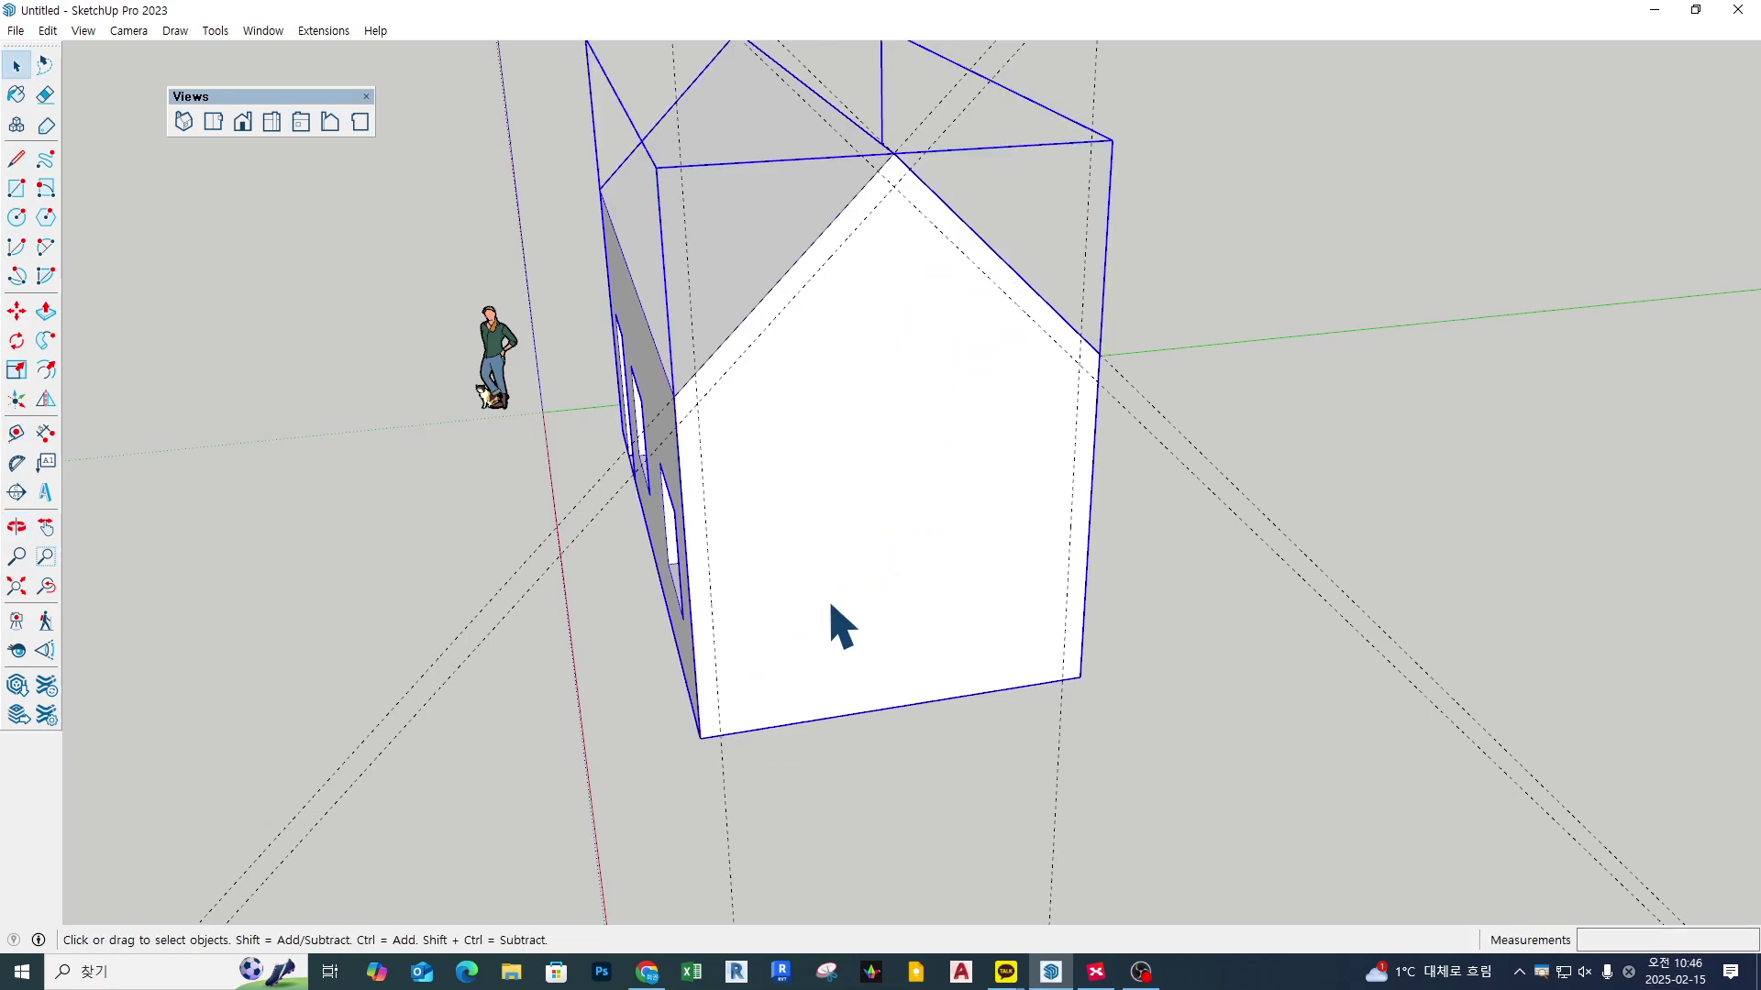
key("l")
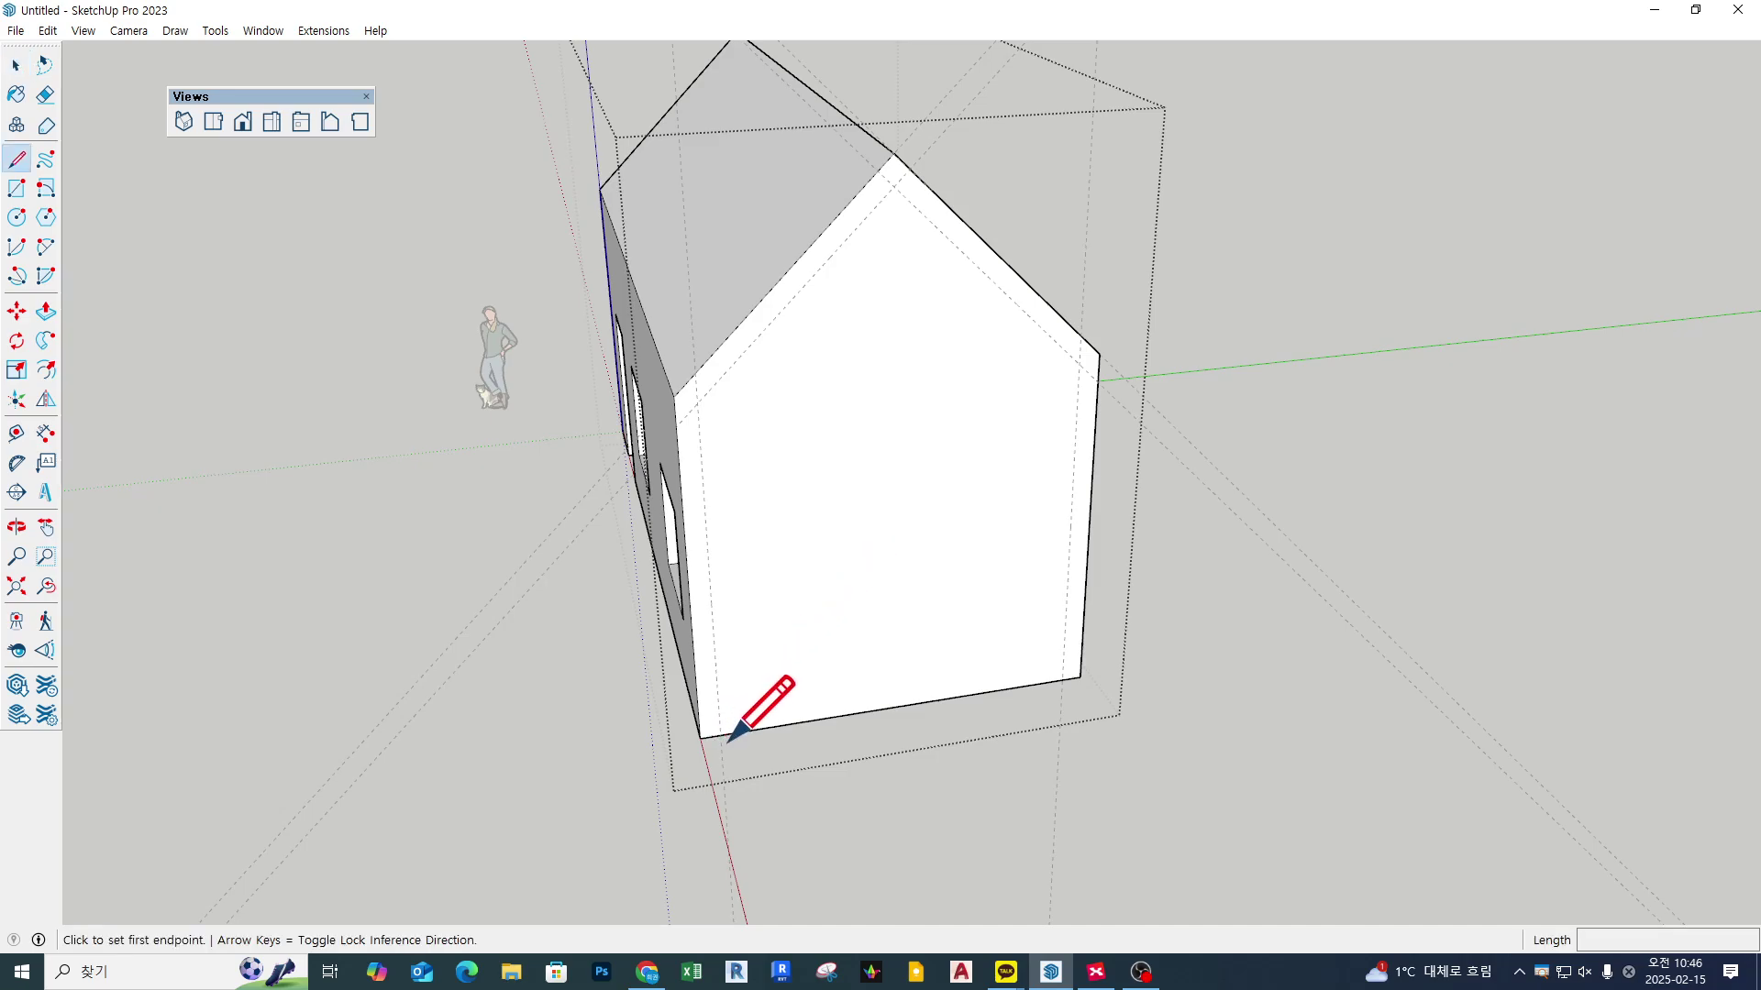
left_click(720, 733)
key("shift")
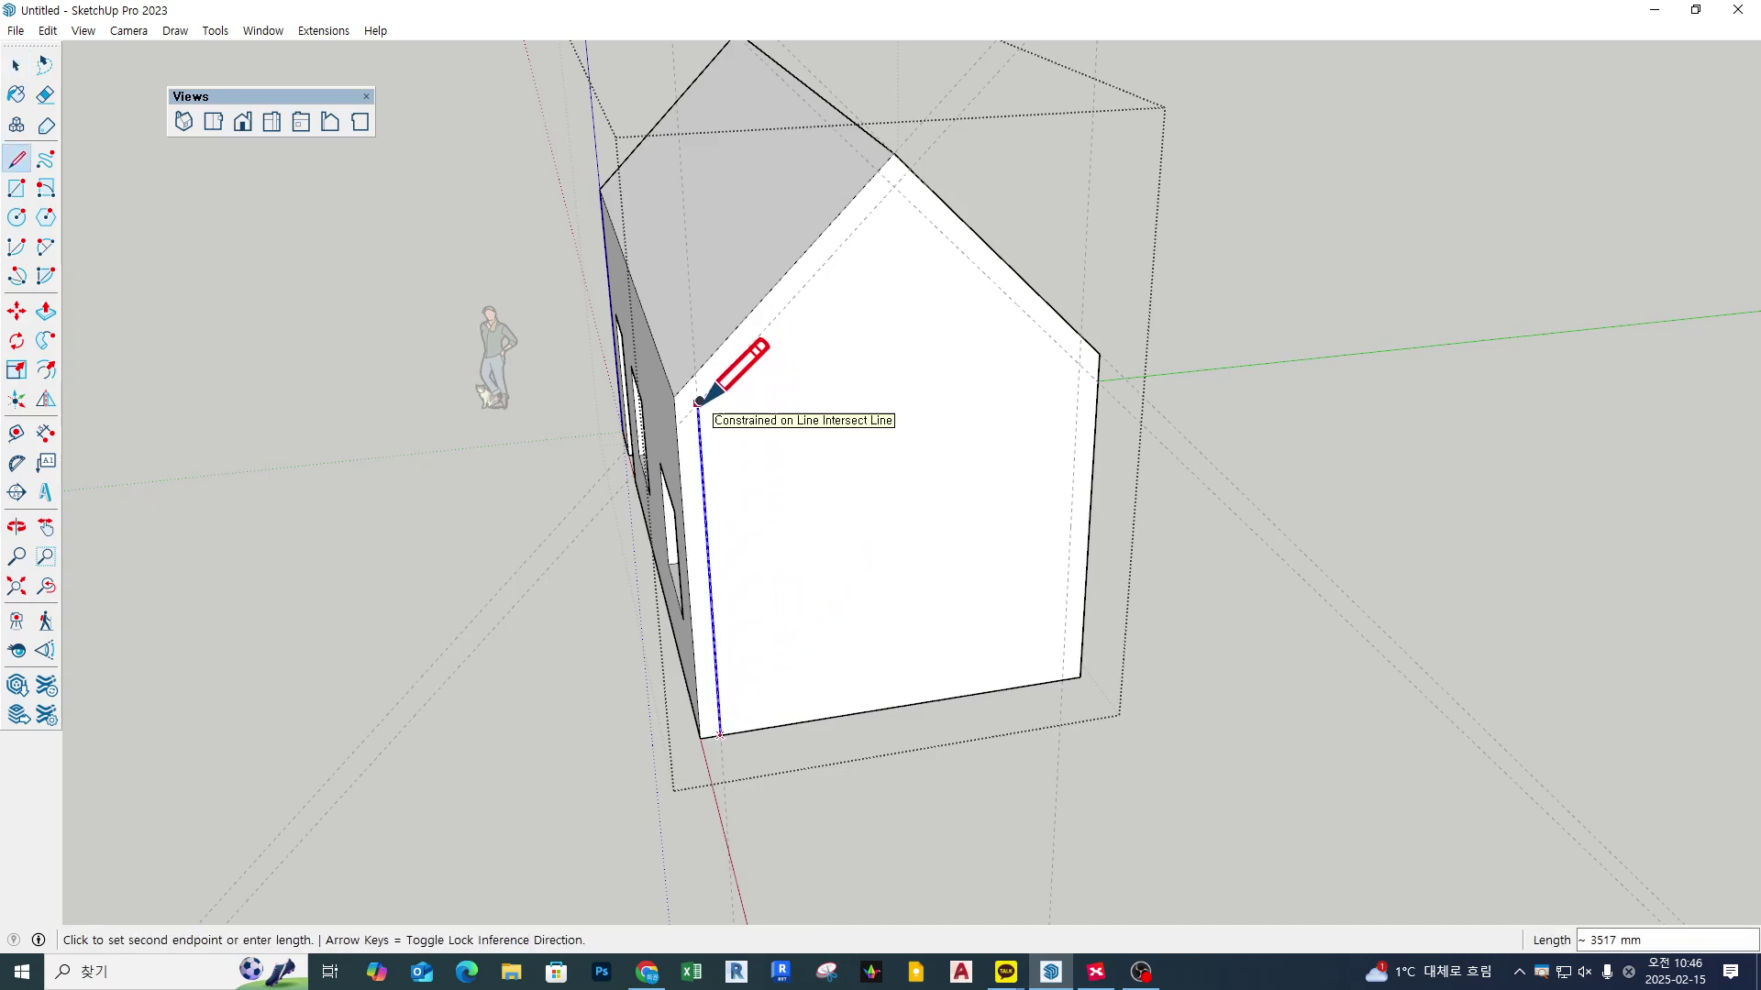
left_click(699, 396)
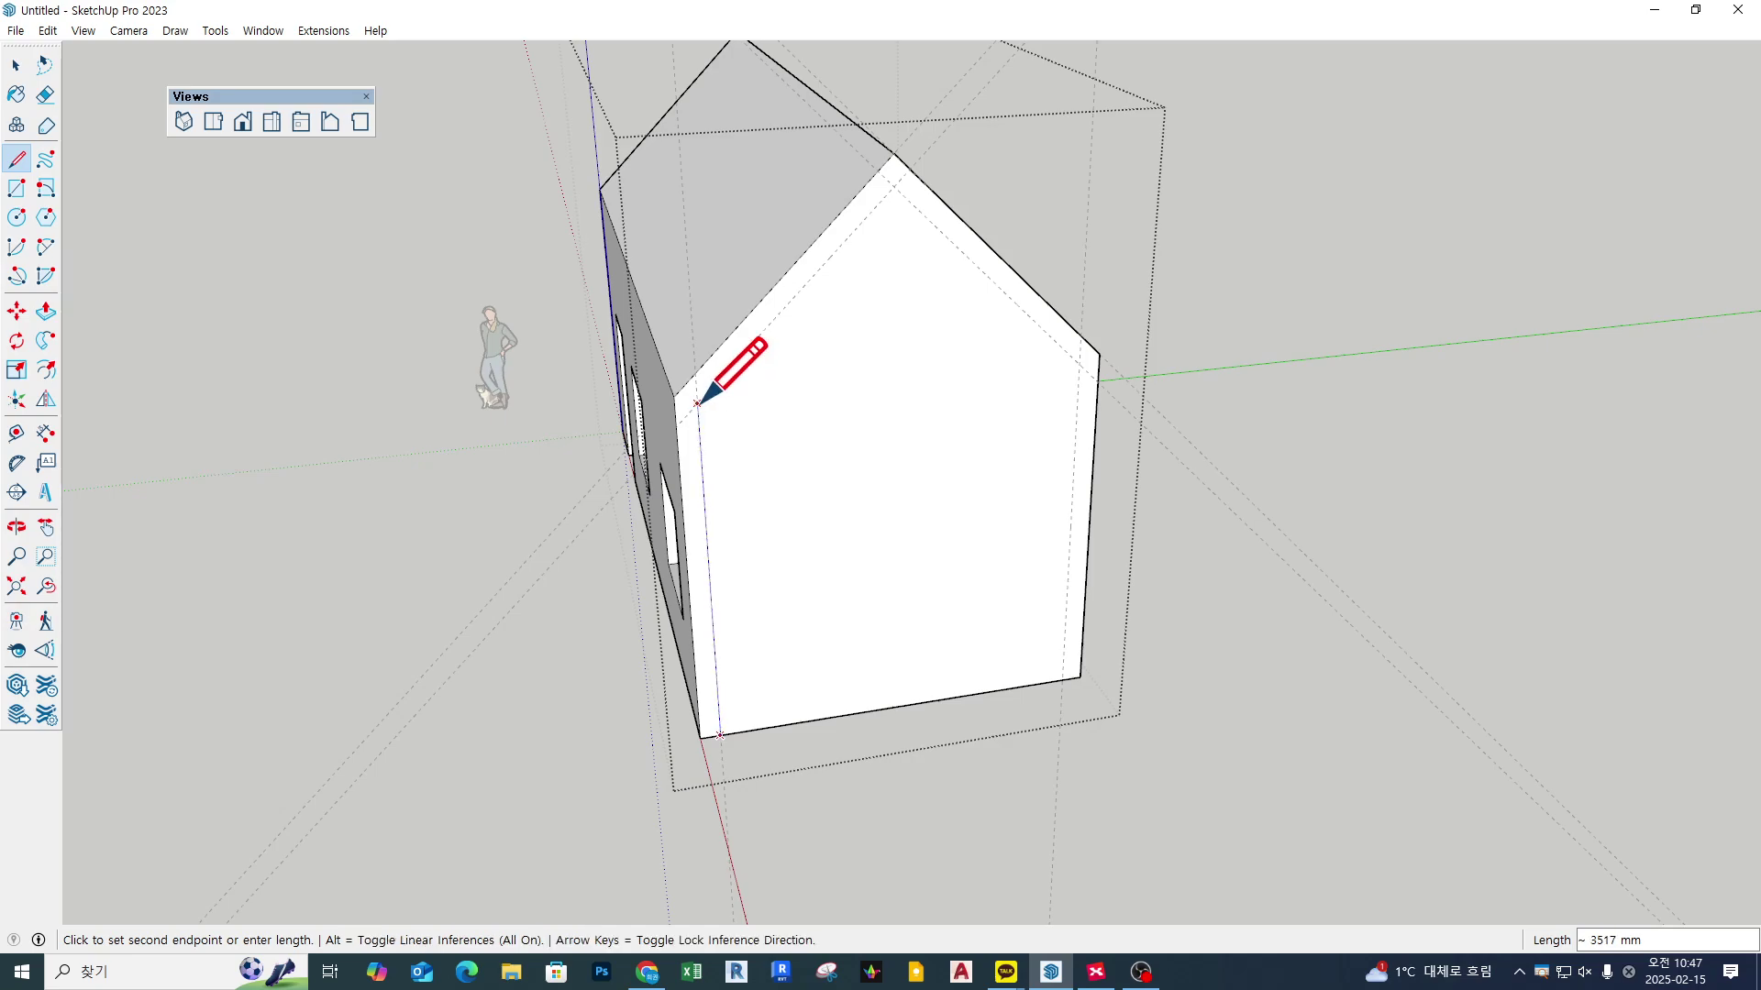
left_click(894, 187)
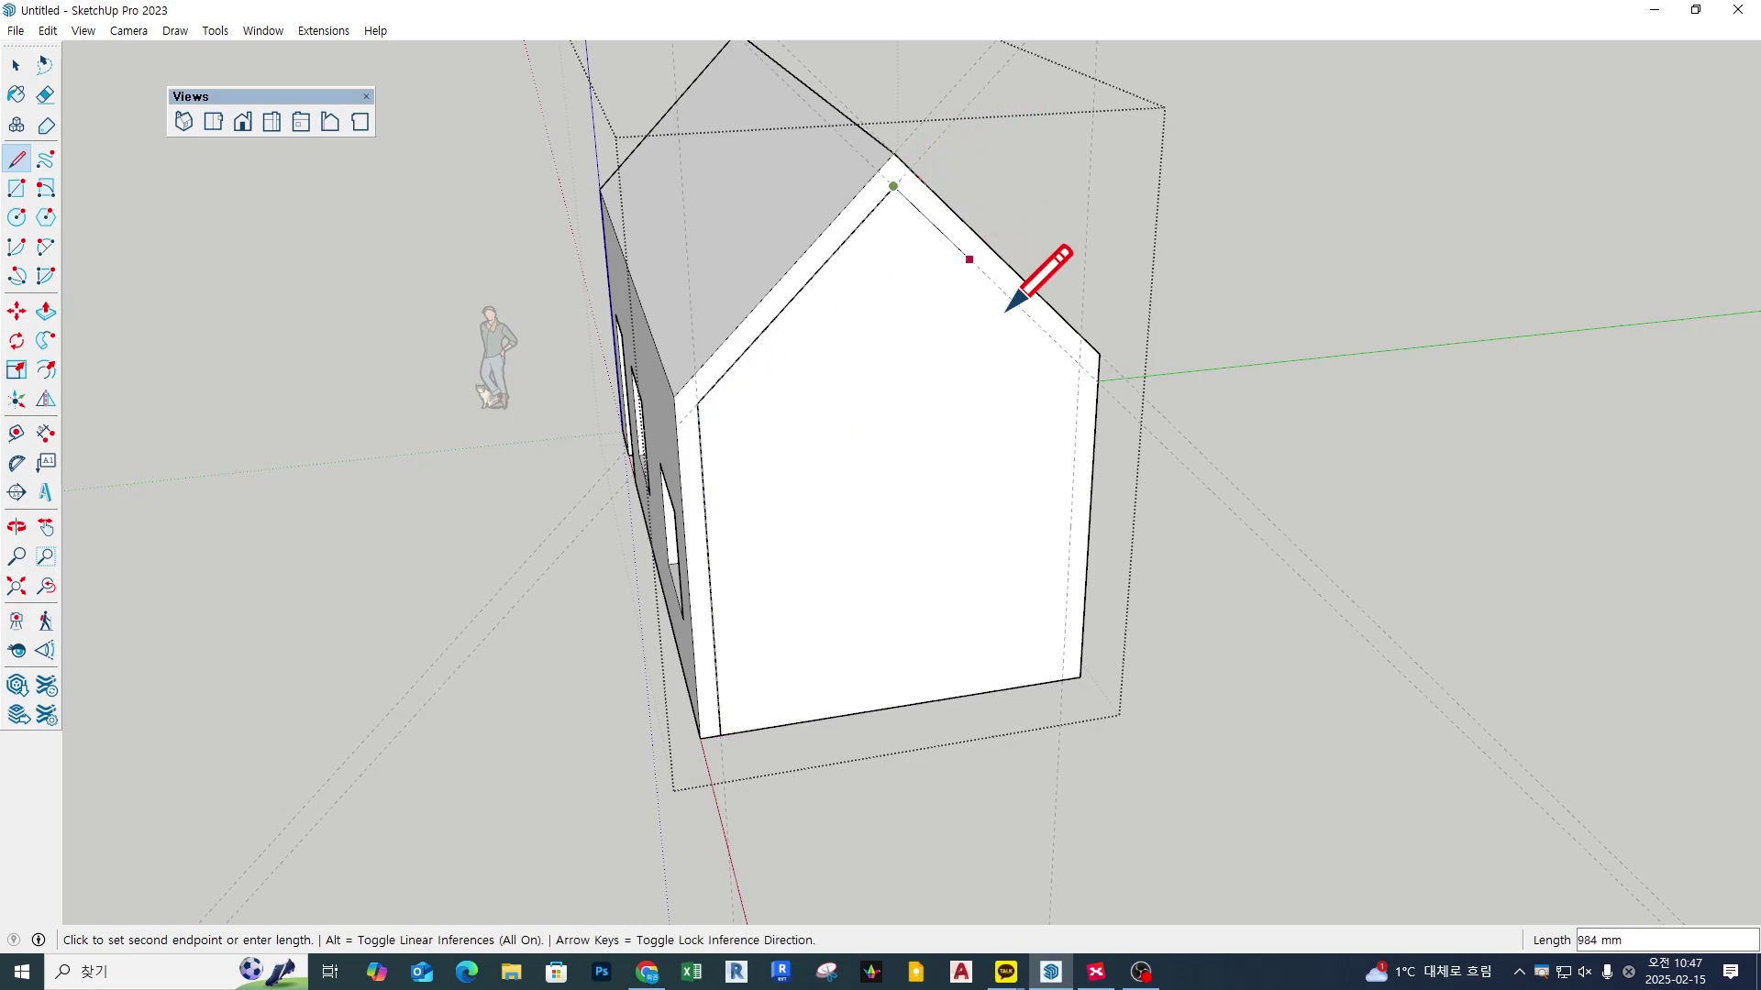
left_click(1078, 365)
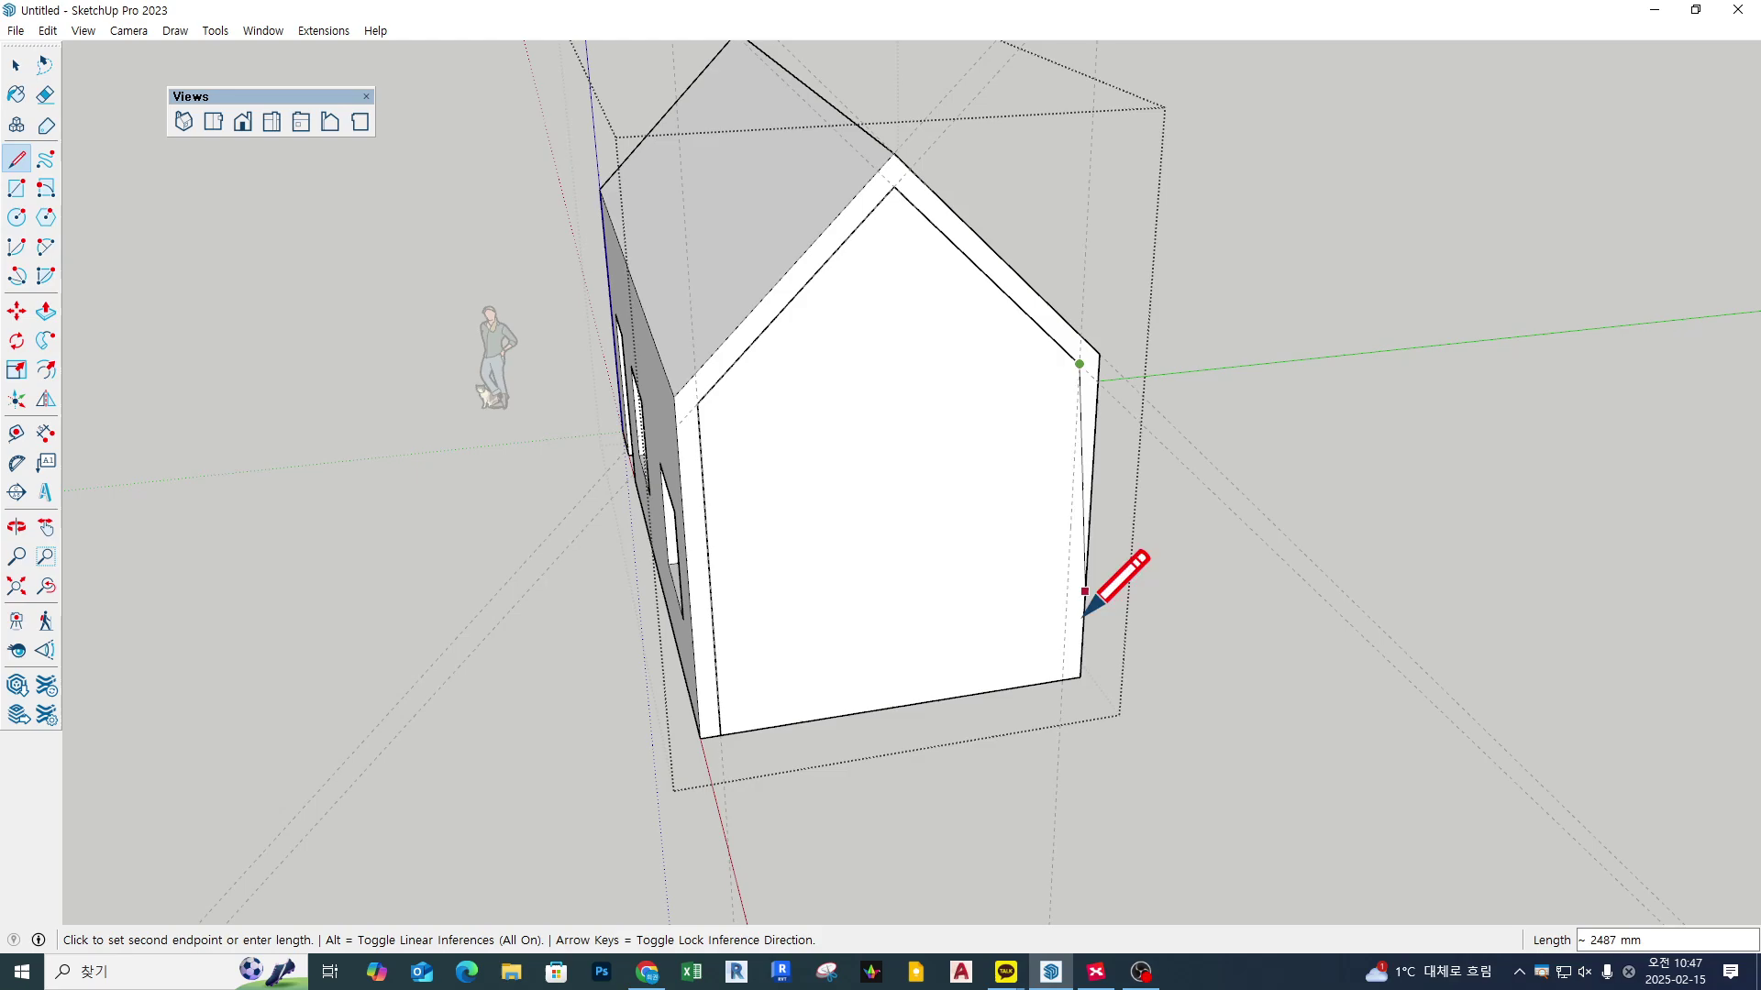
left_click(1061, 680)
Step: Push/Pull the wall and roof border of the gable end outward about 500 mm and close the building group
key("p")
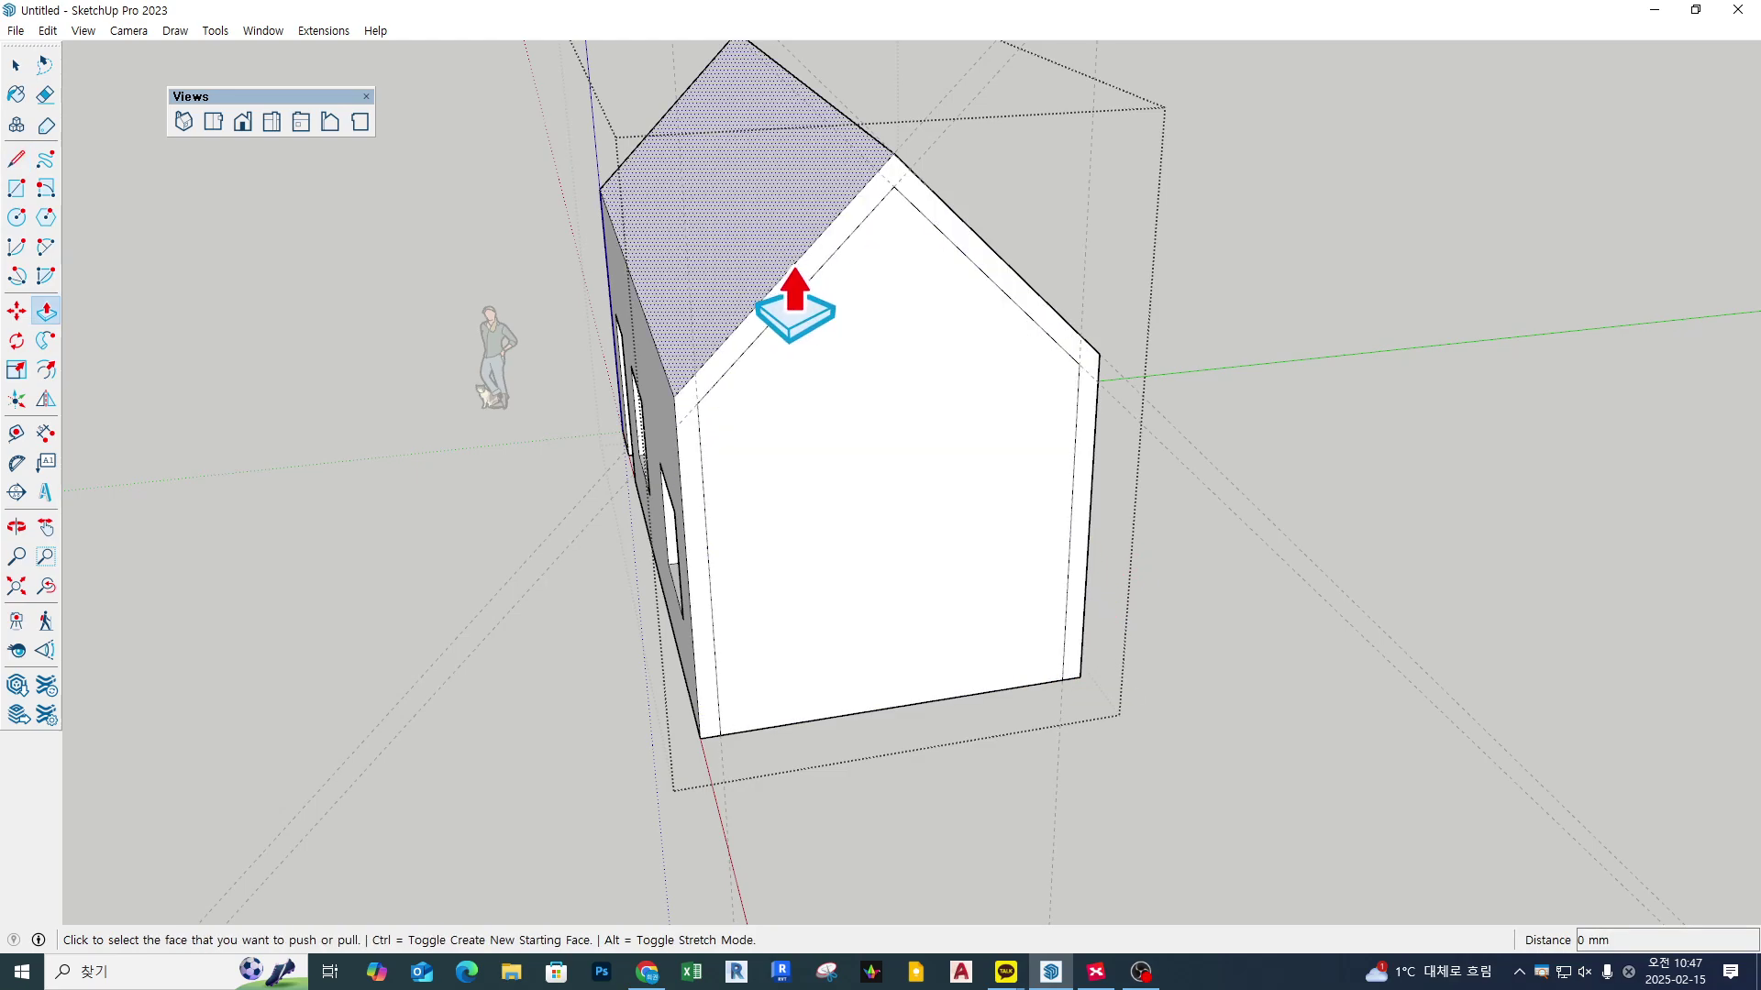
left_click(801, 319)
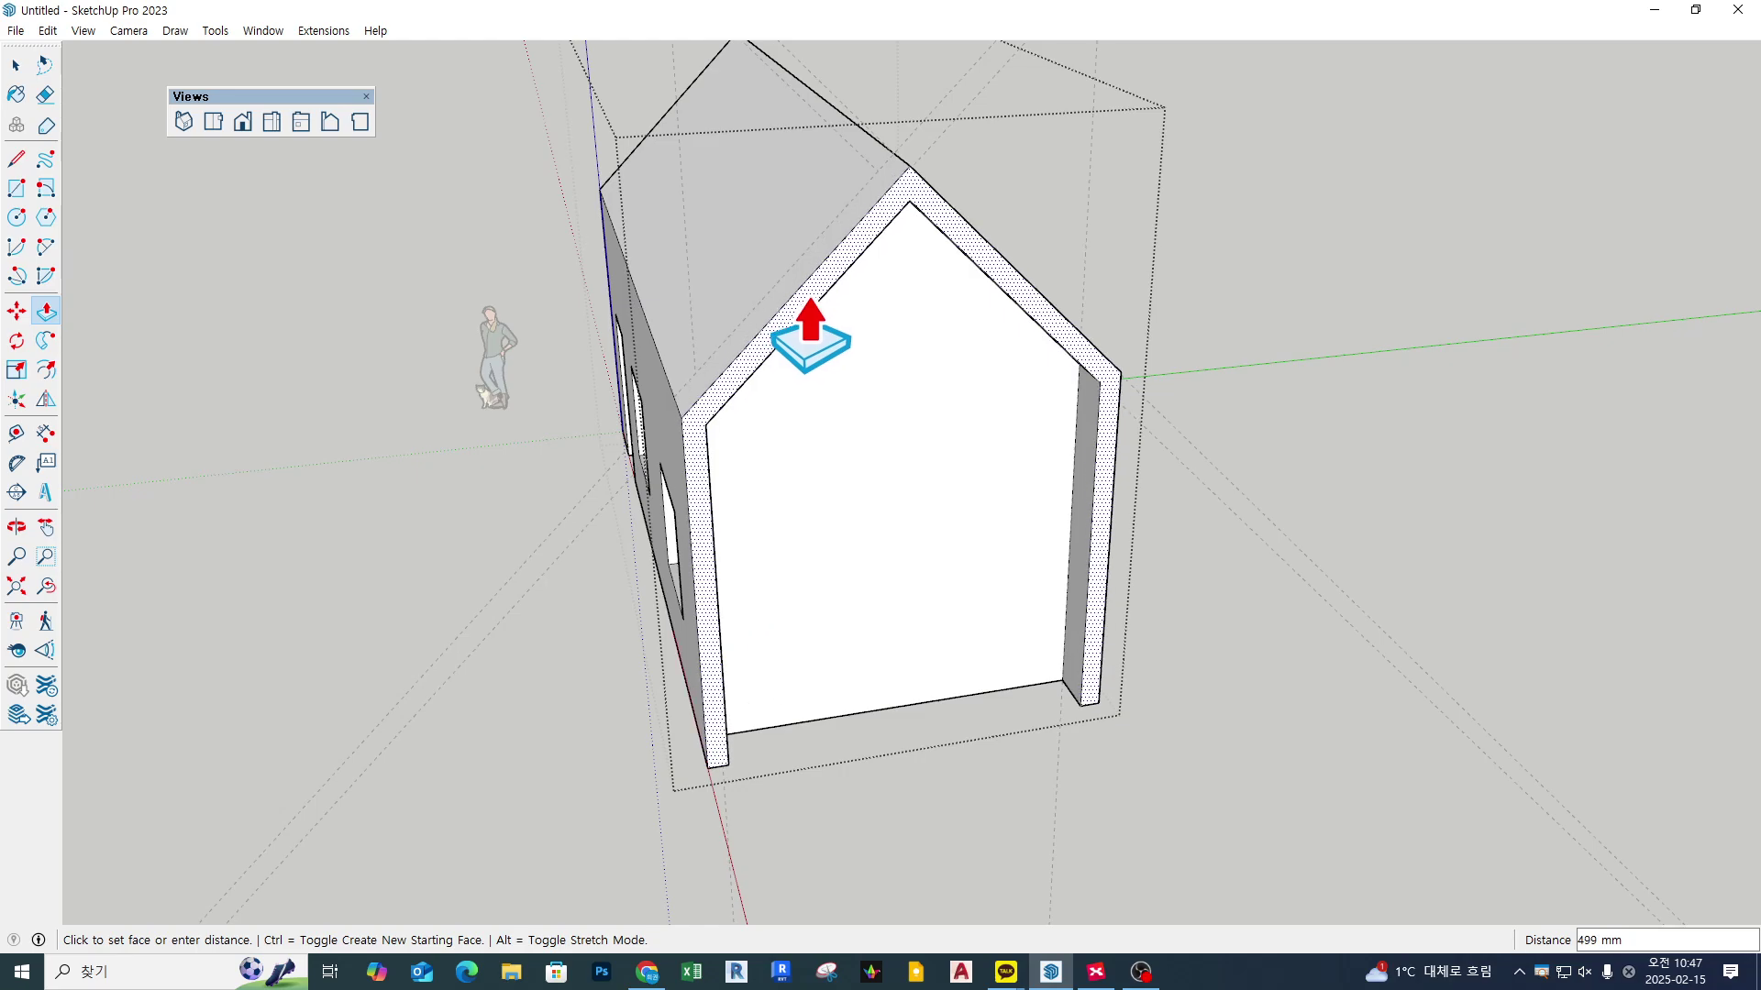
left_click(804, 321)
key("space")
middle_click_drag(1366, 648, 1407, 597)
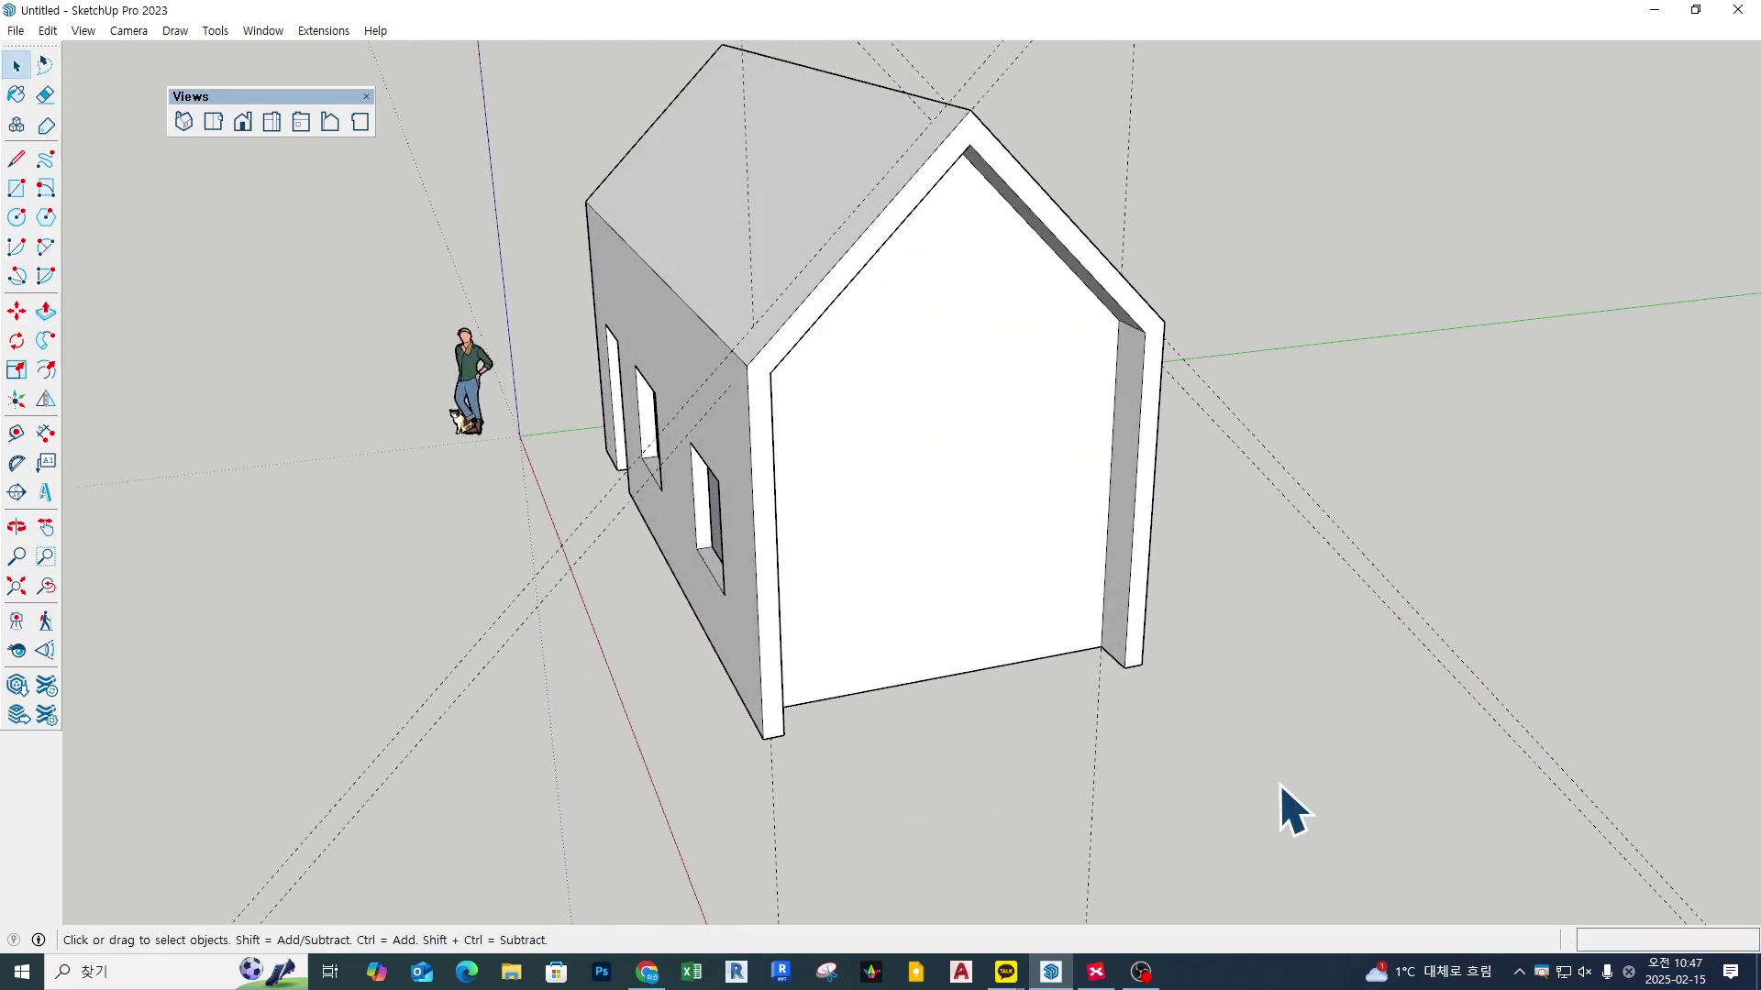
Step: Delete all construction guides from the model
middle_click_drag(1192, 367, 904, 314)
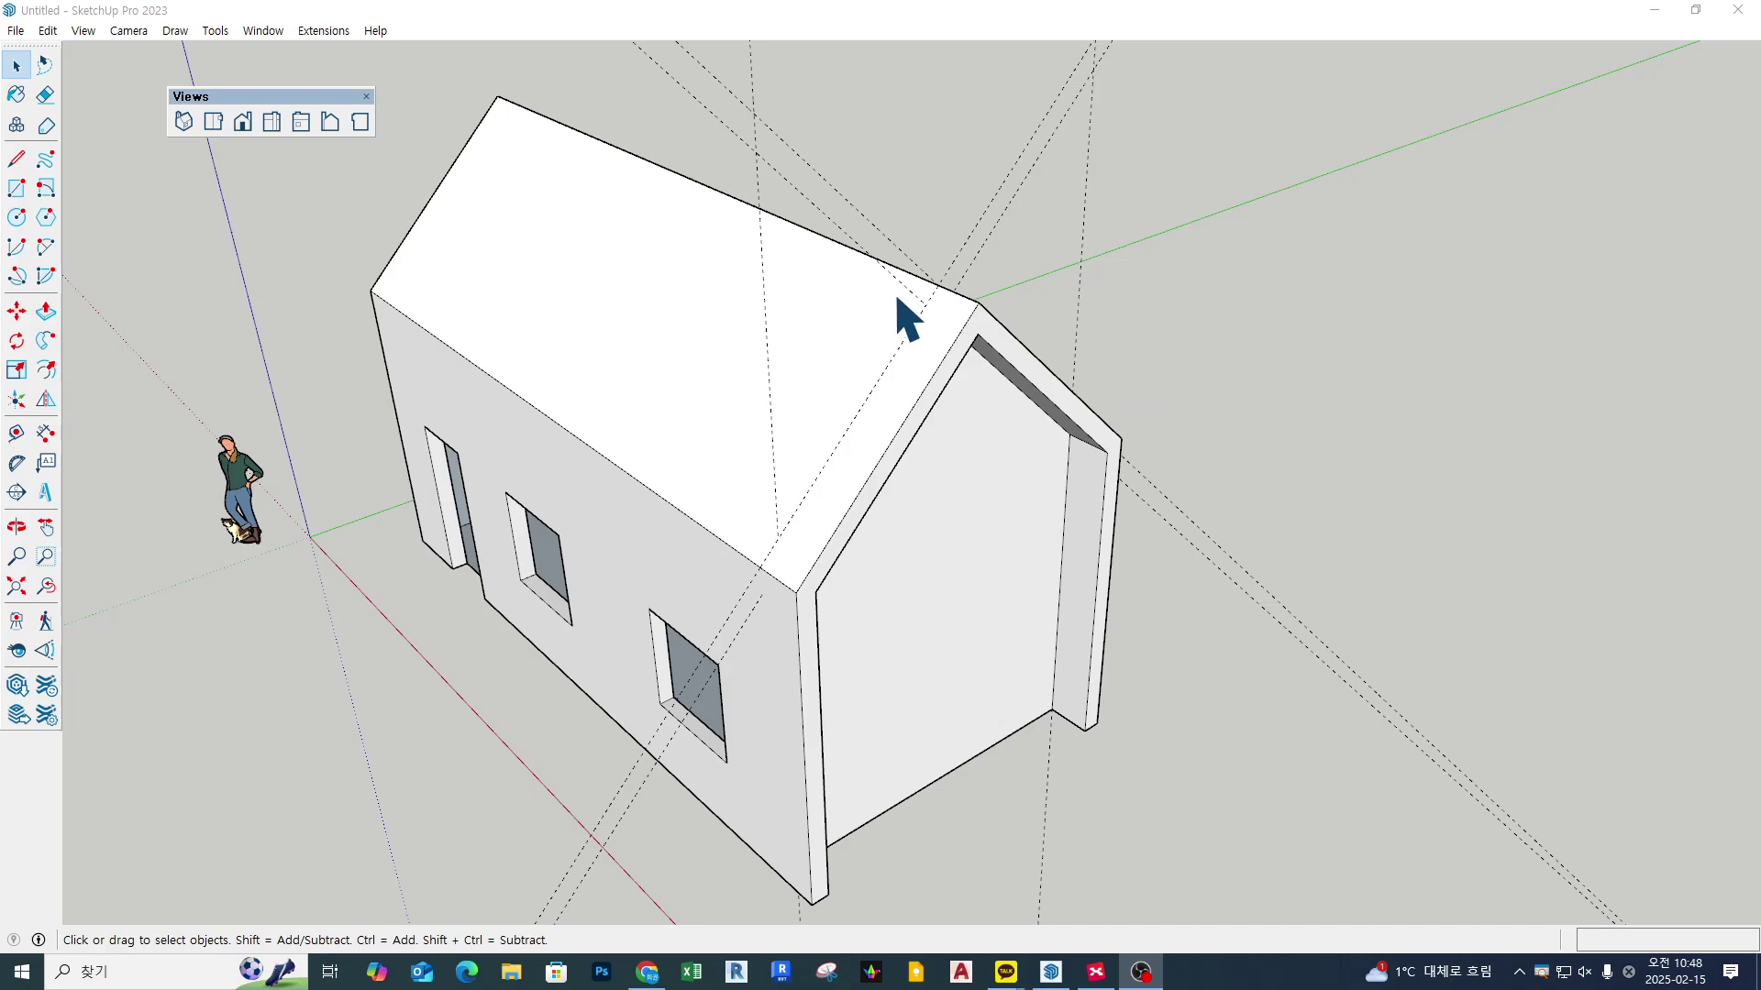
middle_click_drag(1136, 395, 1231, 393)
middle_click_drag(1368, 459, 1229, 449)
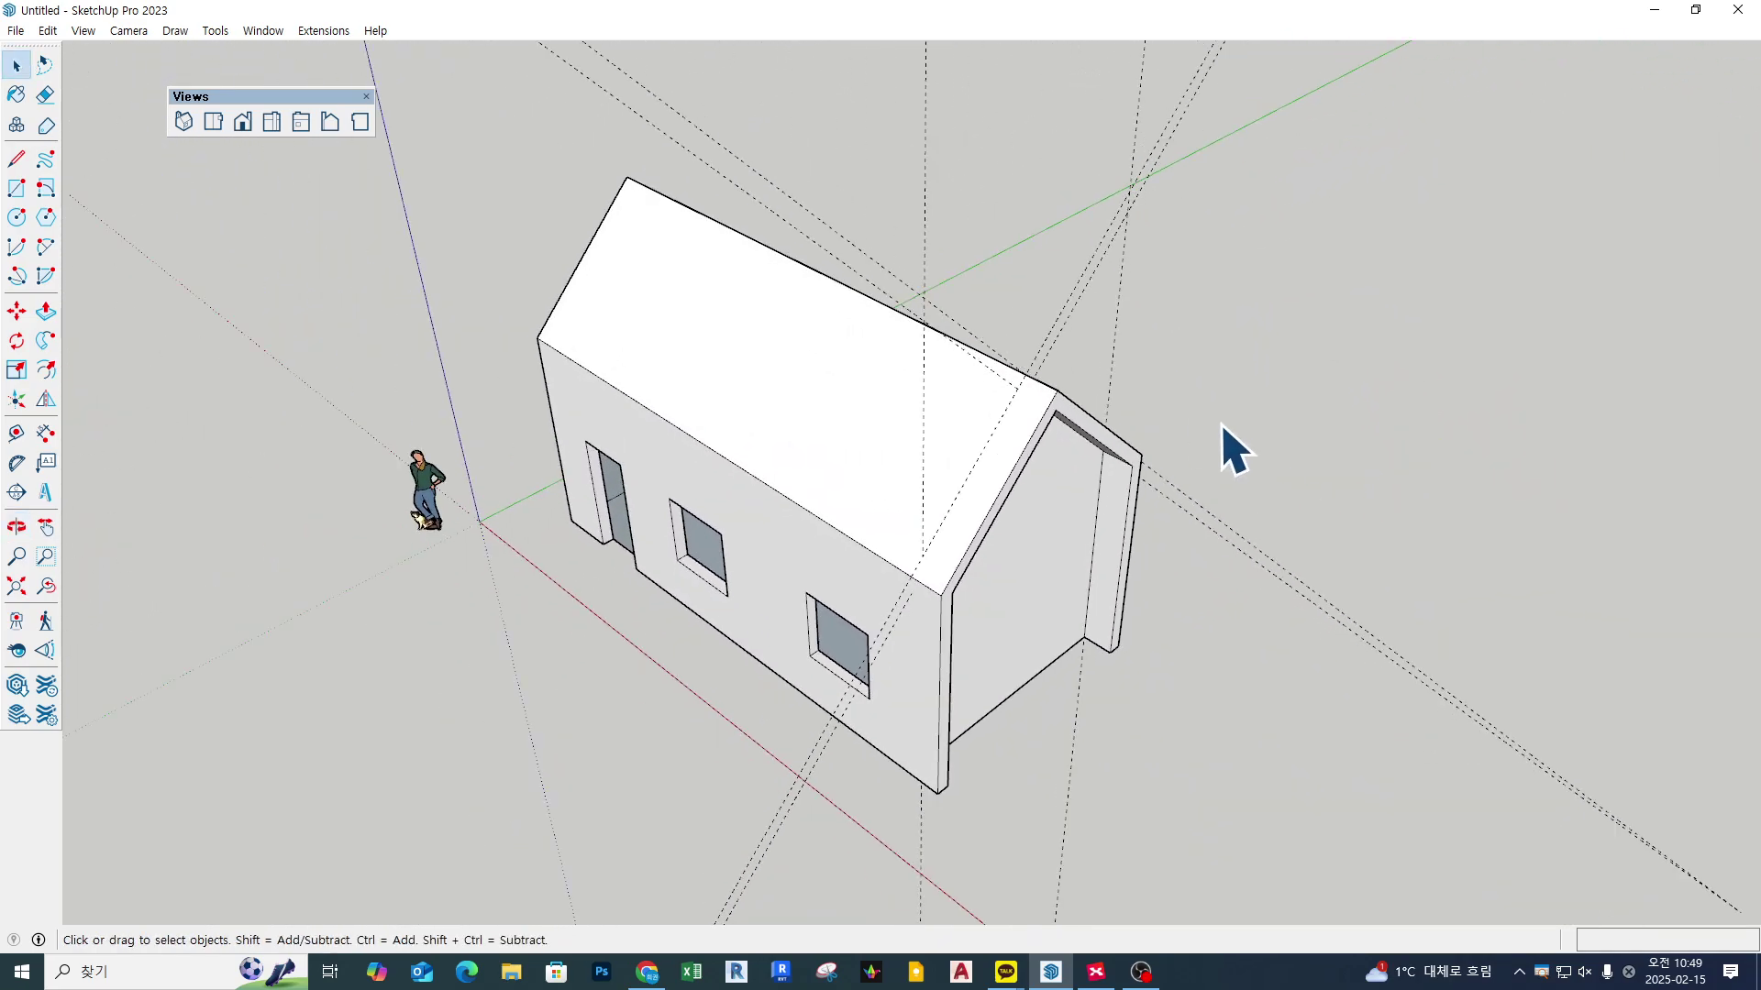
left_click(48, 30)
left_click(107, 202)
middle_click_drag(1169, 278, 1183, 291)
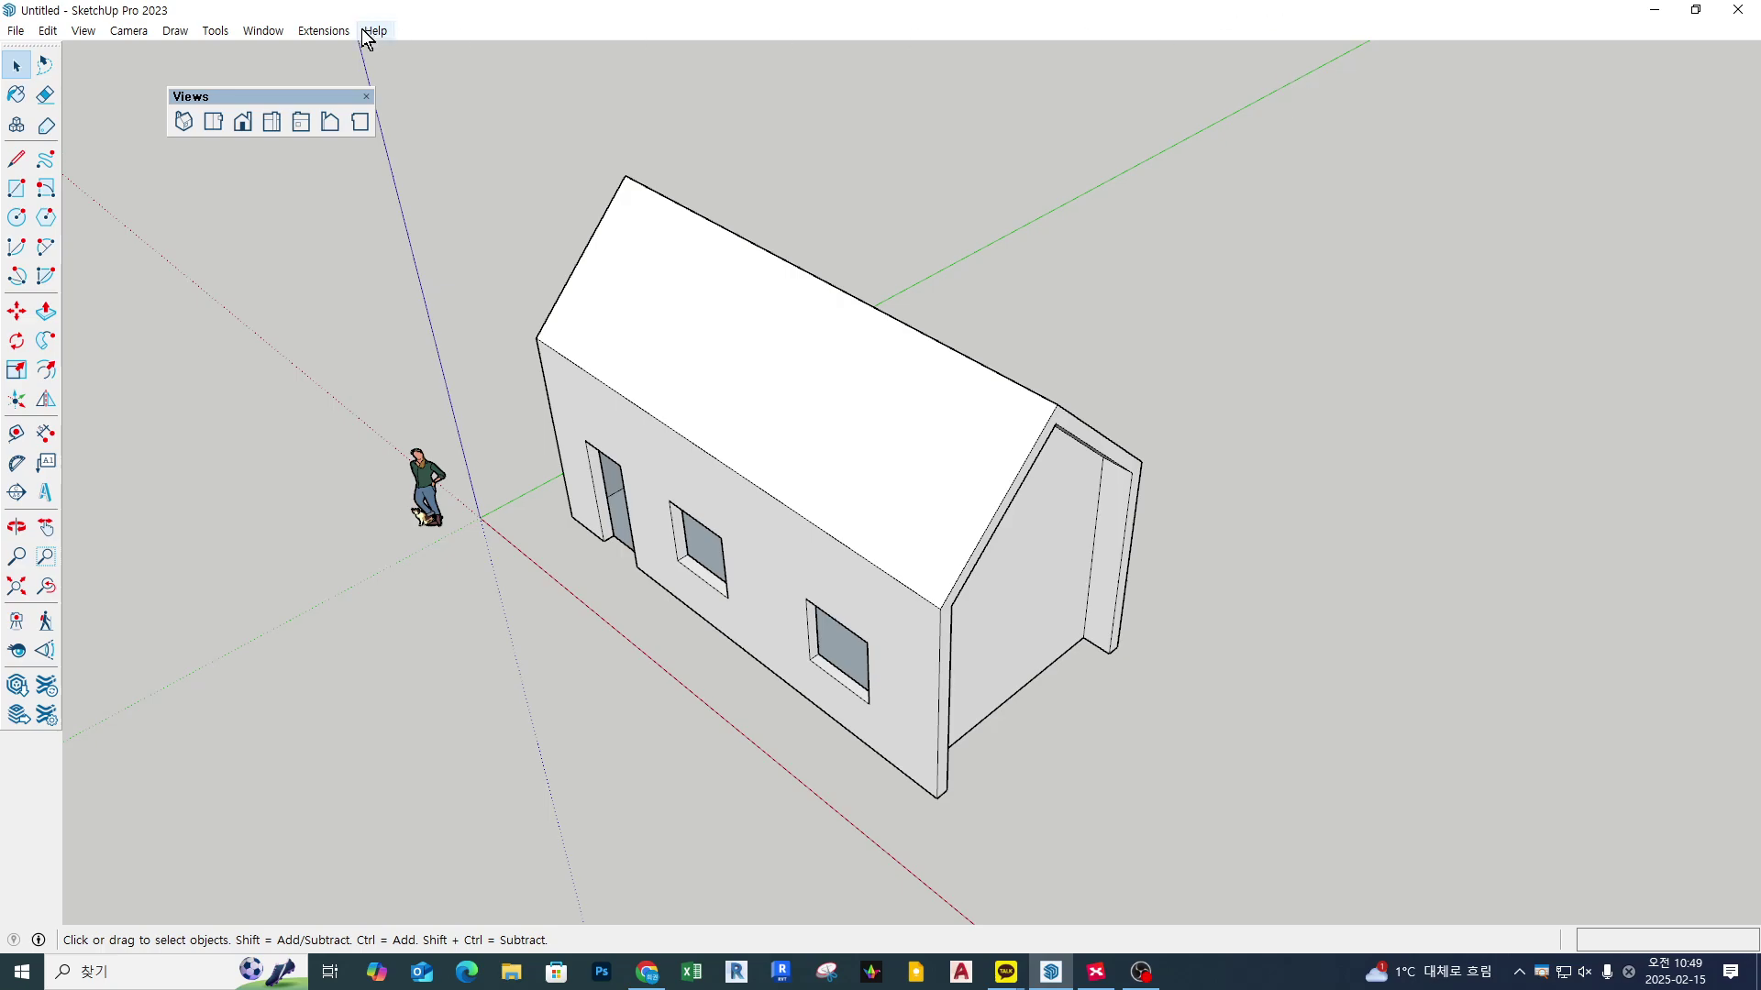
Step: Show the Default Tray
left_click(263, 30)
mouse_move(267, 55)
left_click(491, 53)
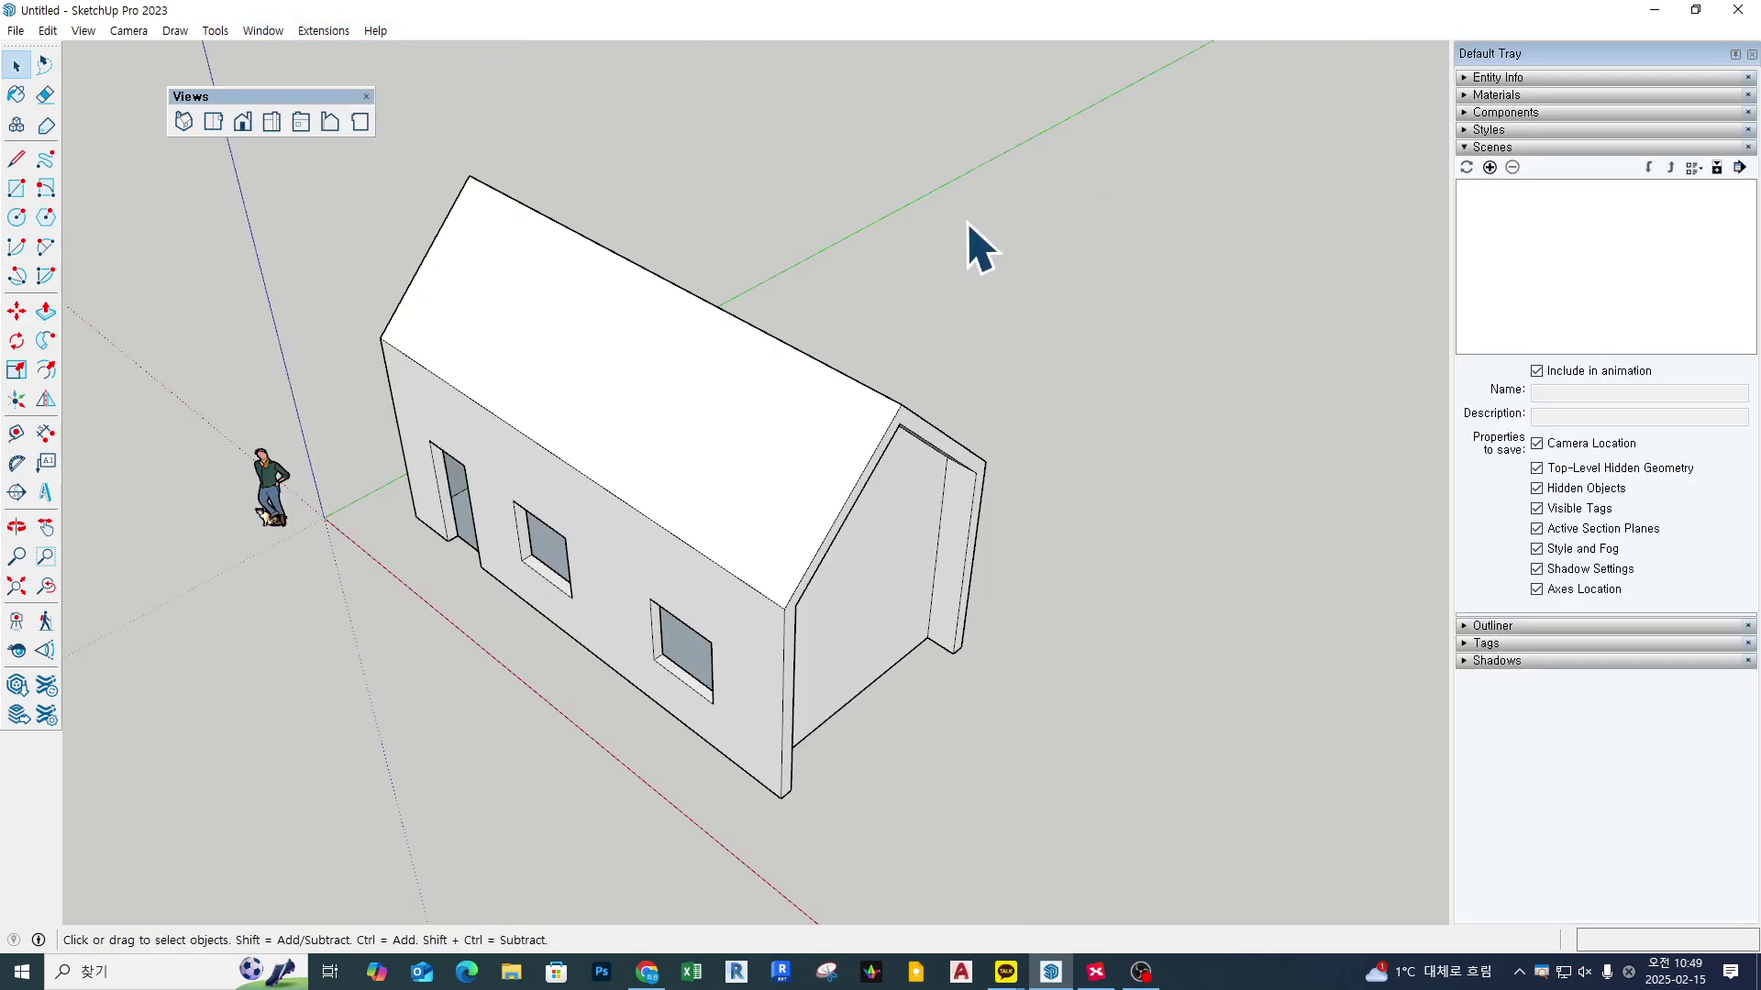
middle_click_drag(1084, 359, 1088, 303)
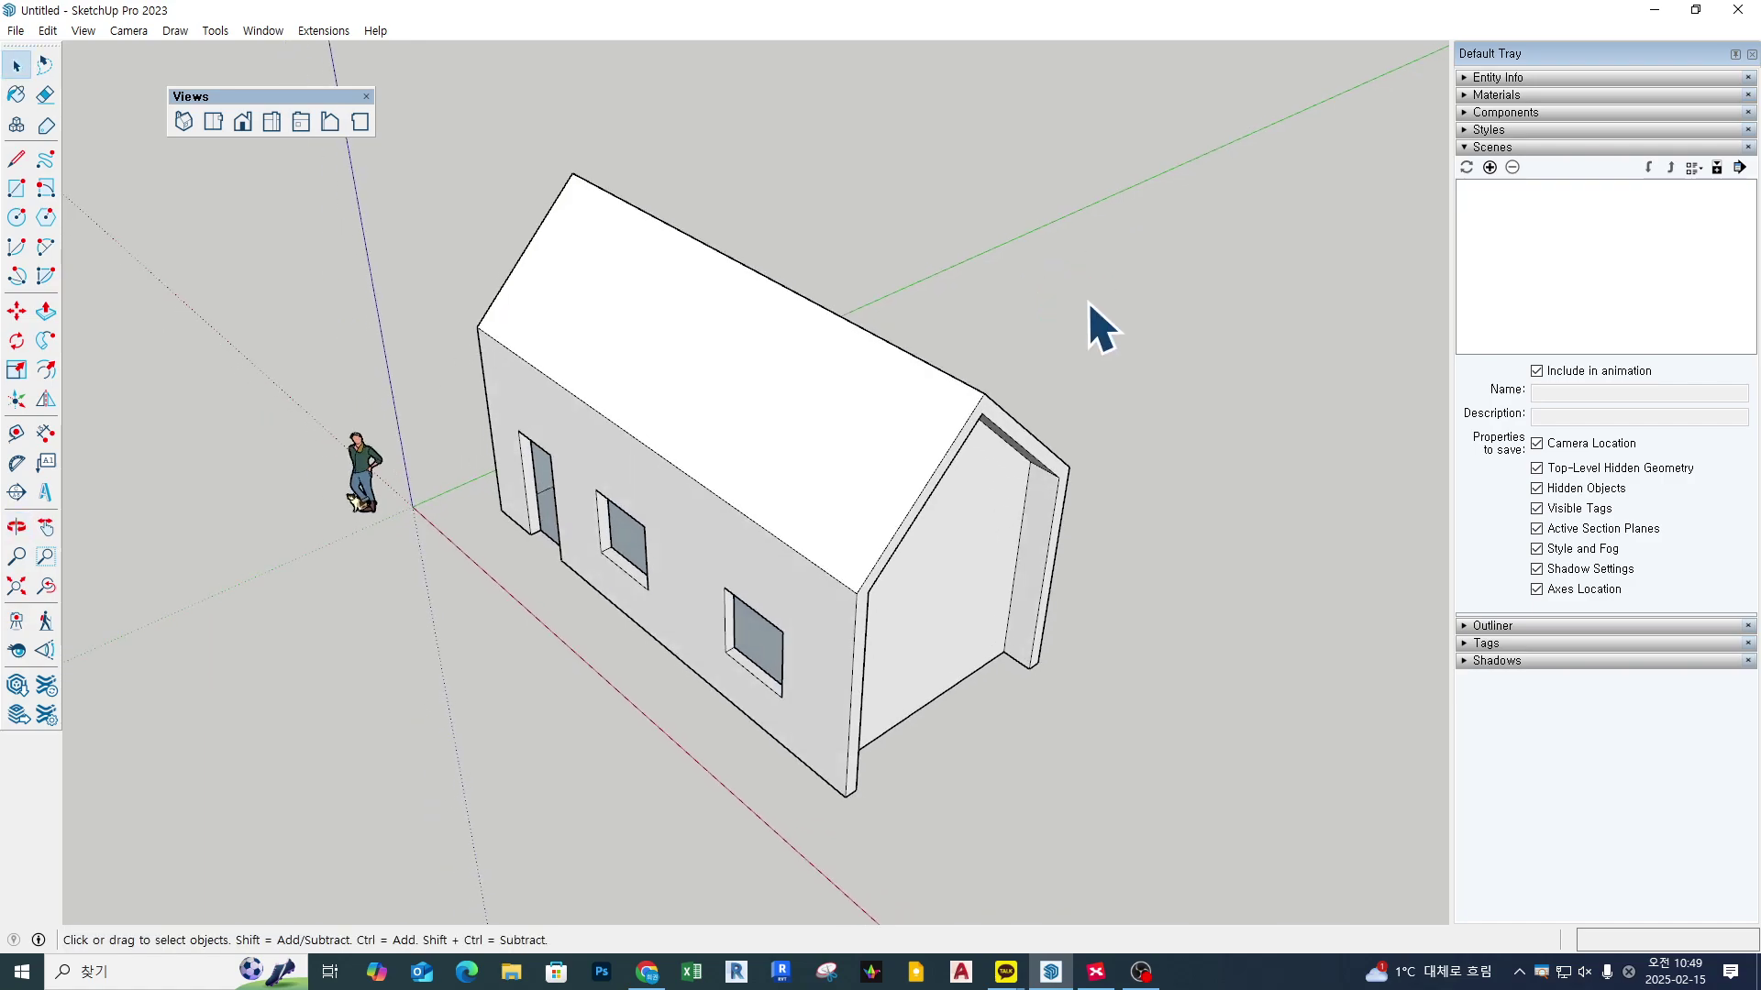
middle_click_drag(994, 267, 997, 266)
left_click_drag(1071, 316, 1050, 318)
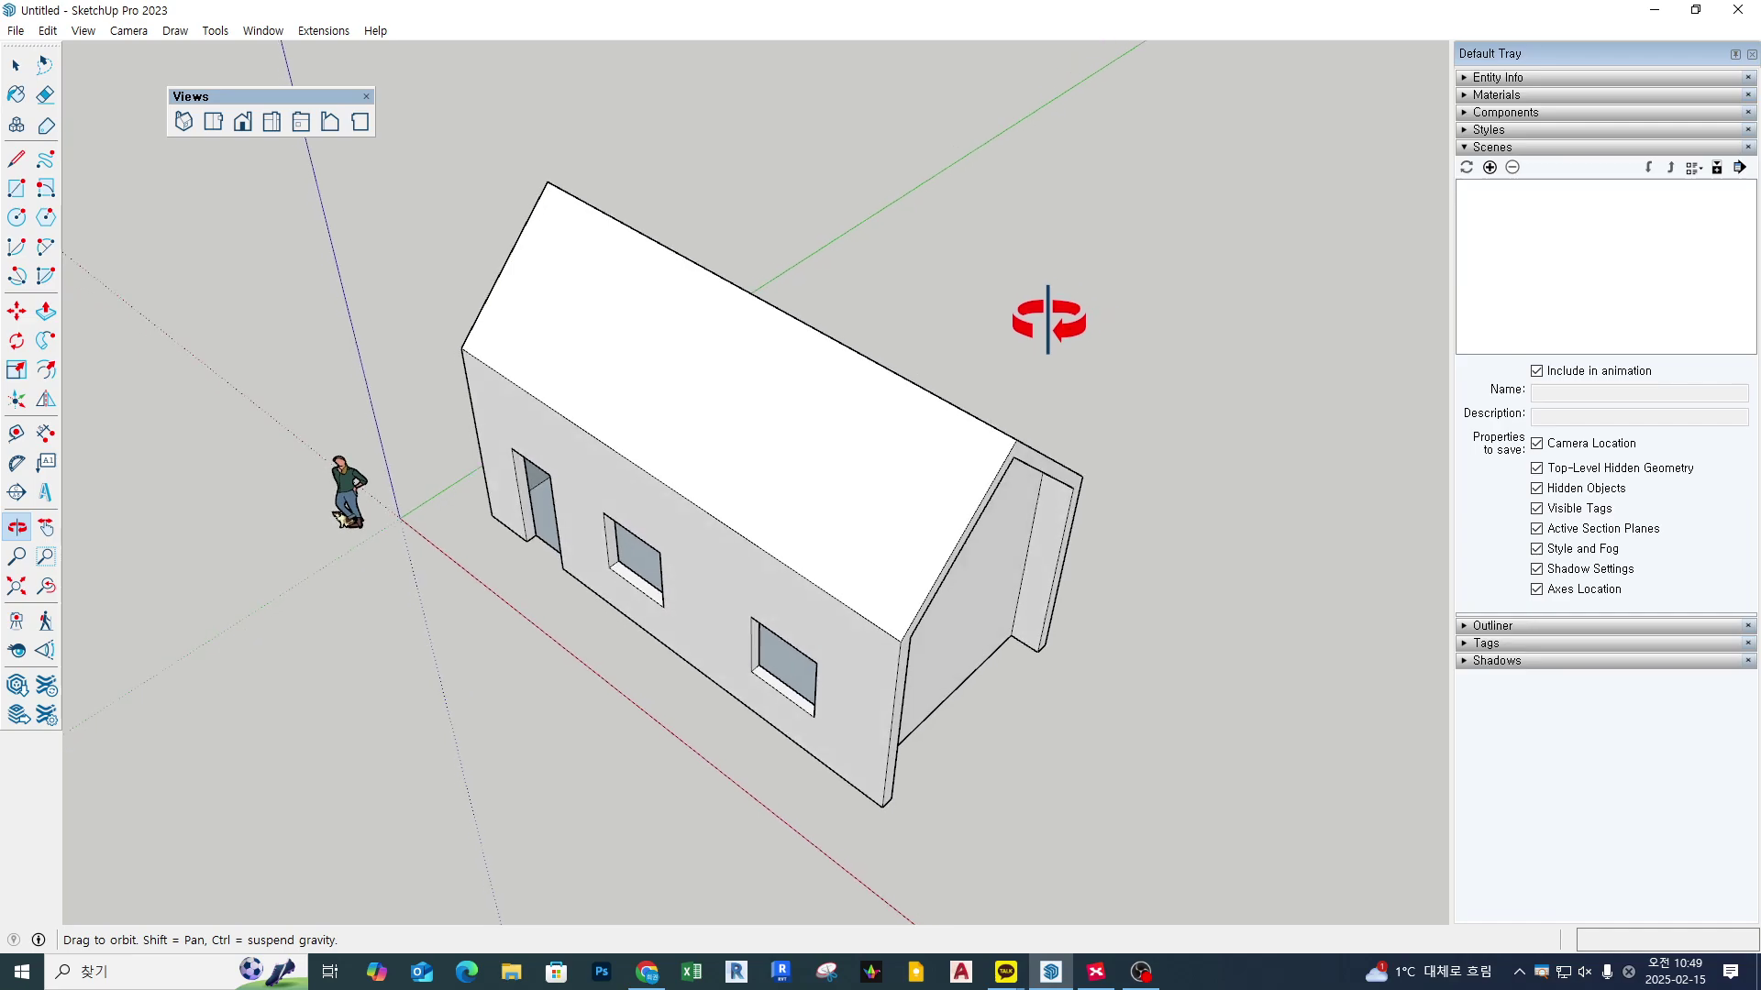
key("space")
Step: Check in the toolbar list that Views is enabled, close the list, and reposition the floating Views toolbar clear of the model
left_click_drag(244, 91, 287, 91)
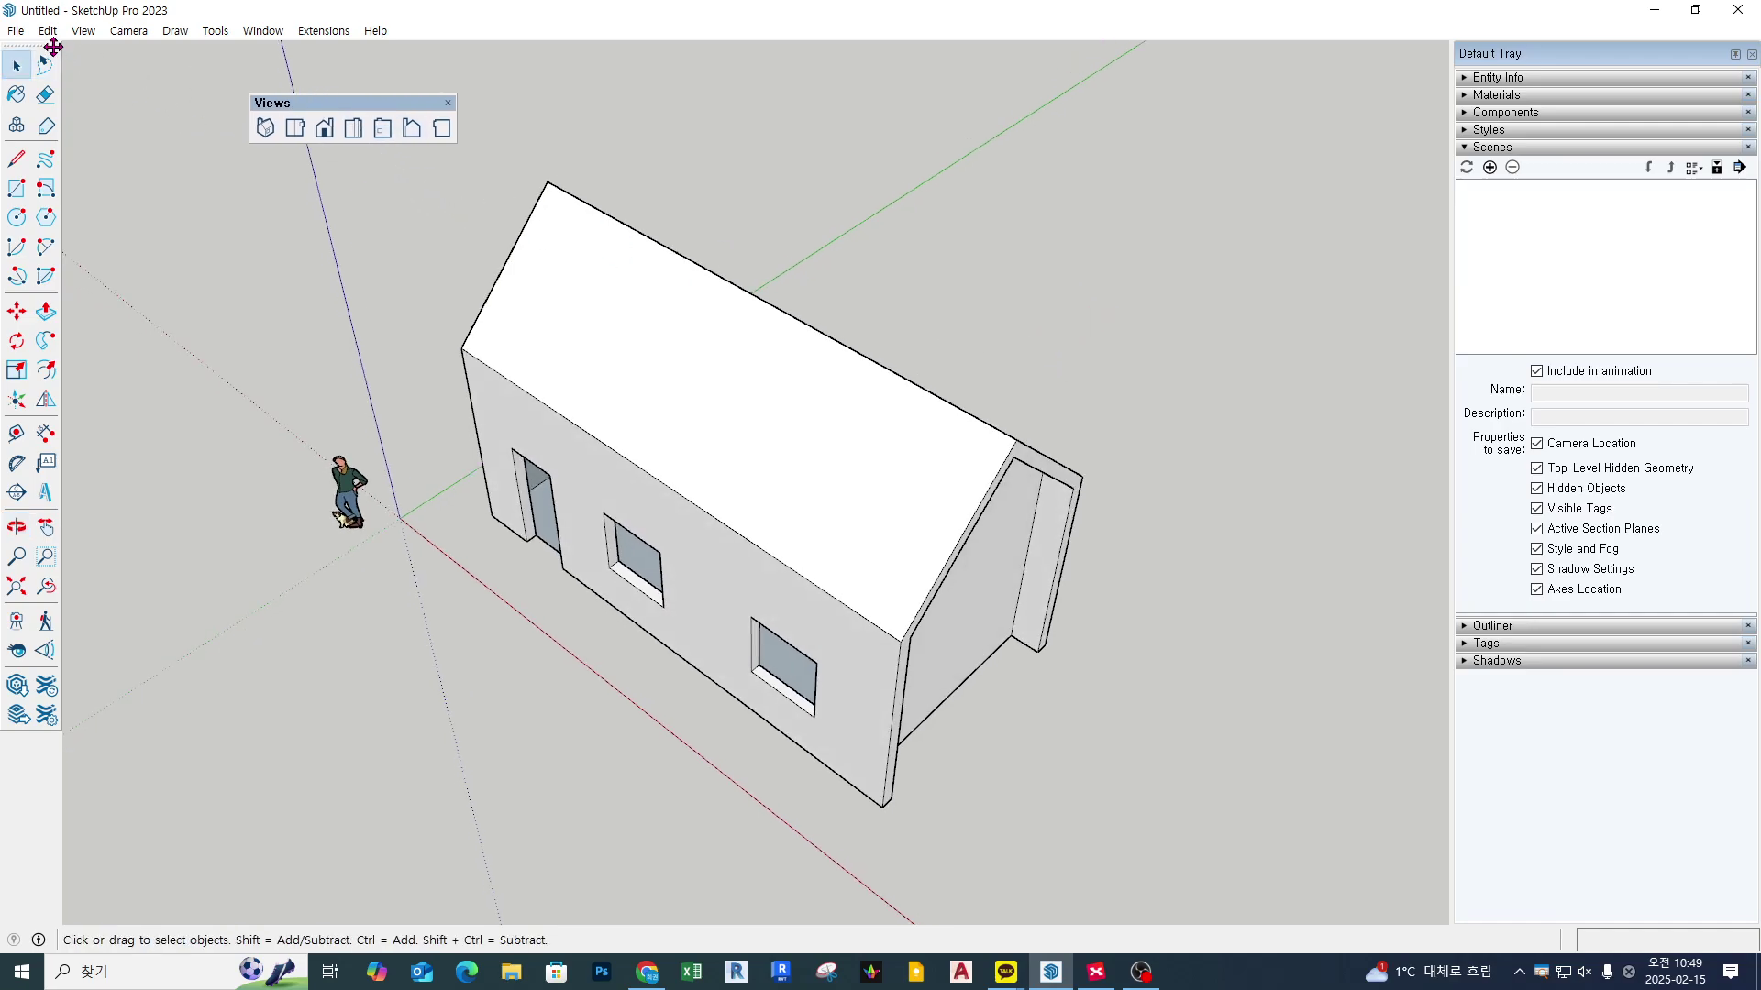
left_click(83, 31)
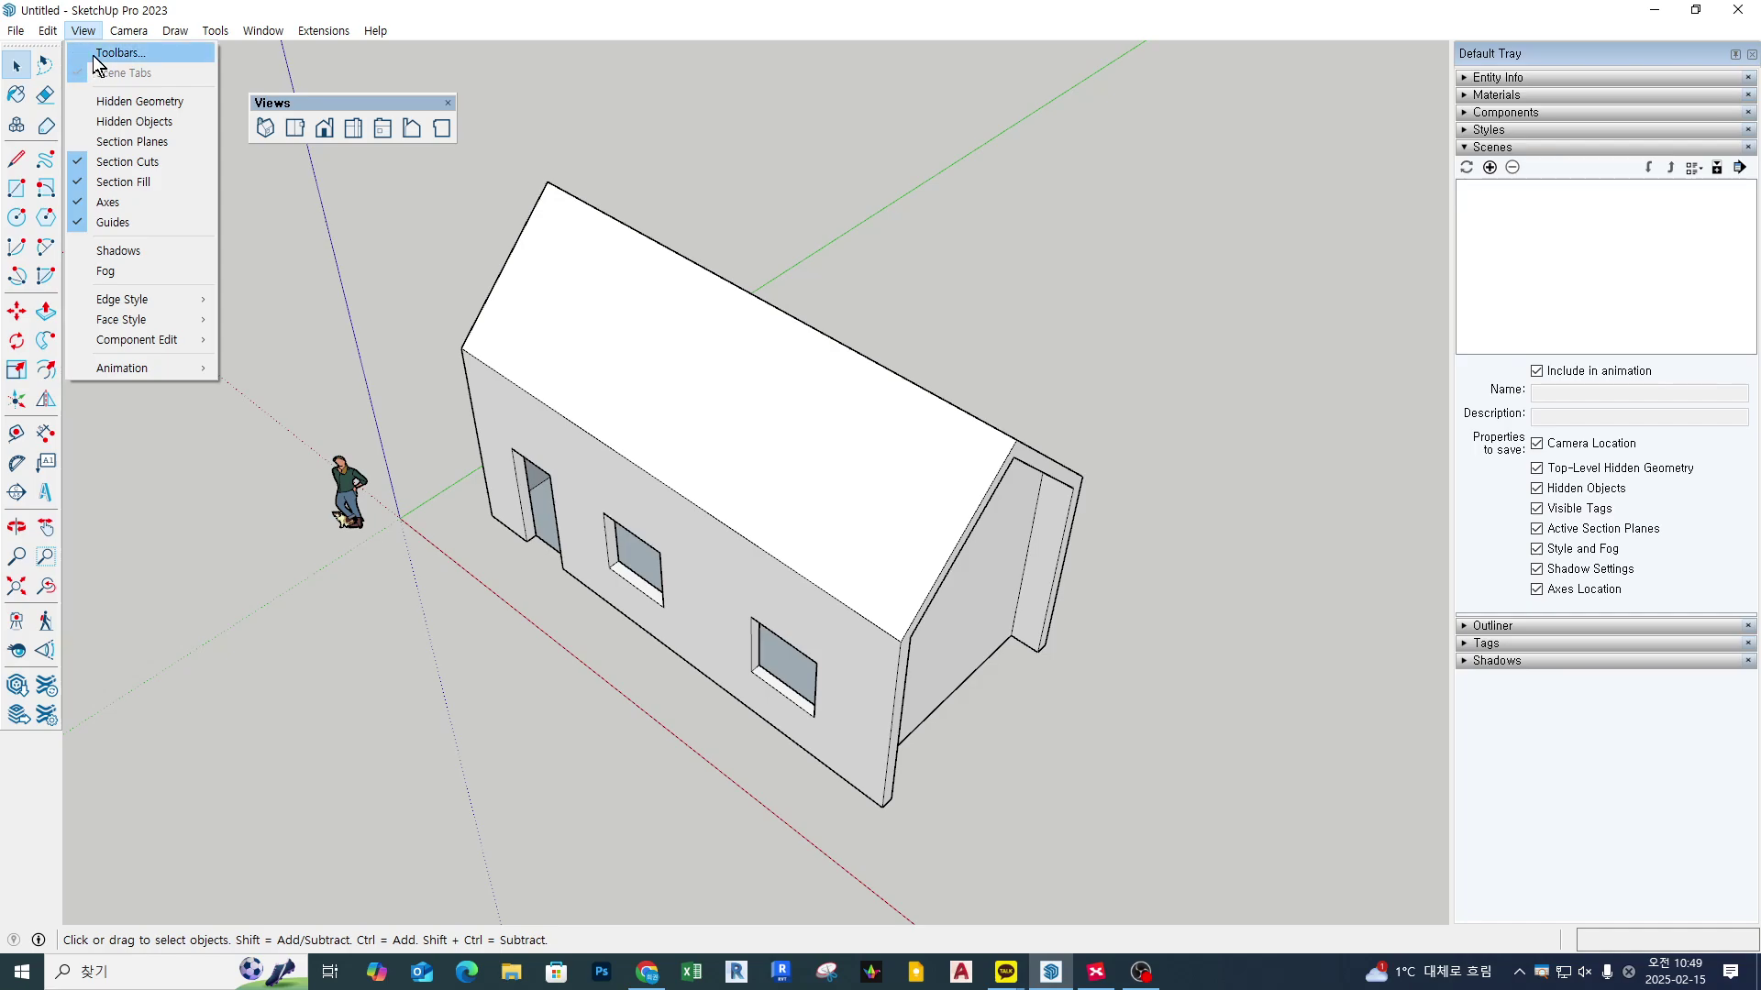
left_click(110, 54)
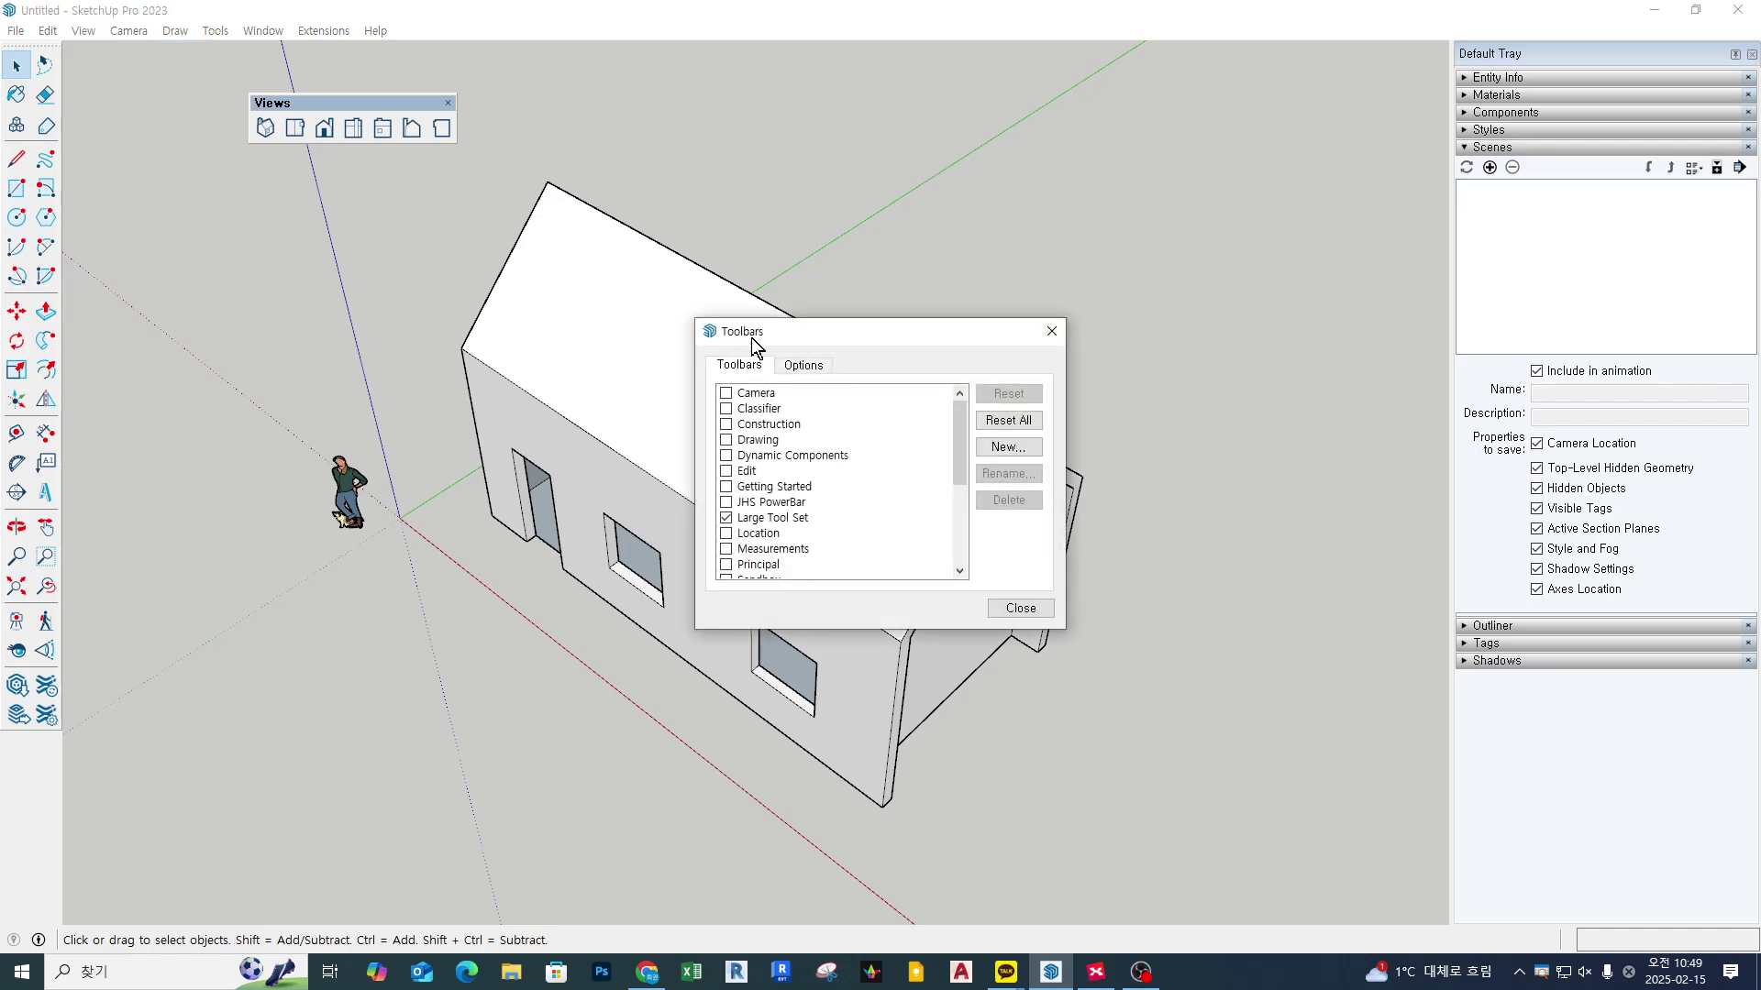
left_click_drag(778, 331, 917, 166)
scroll(988, 272, "down", 4)
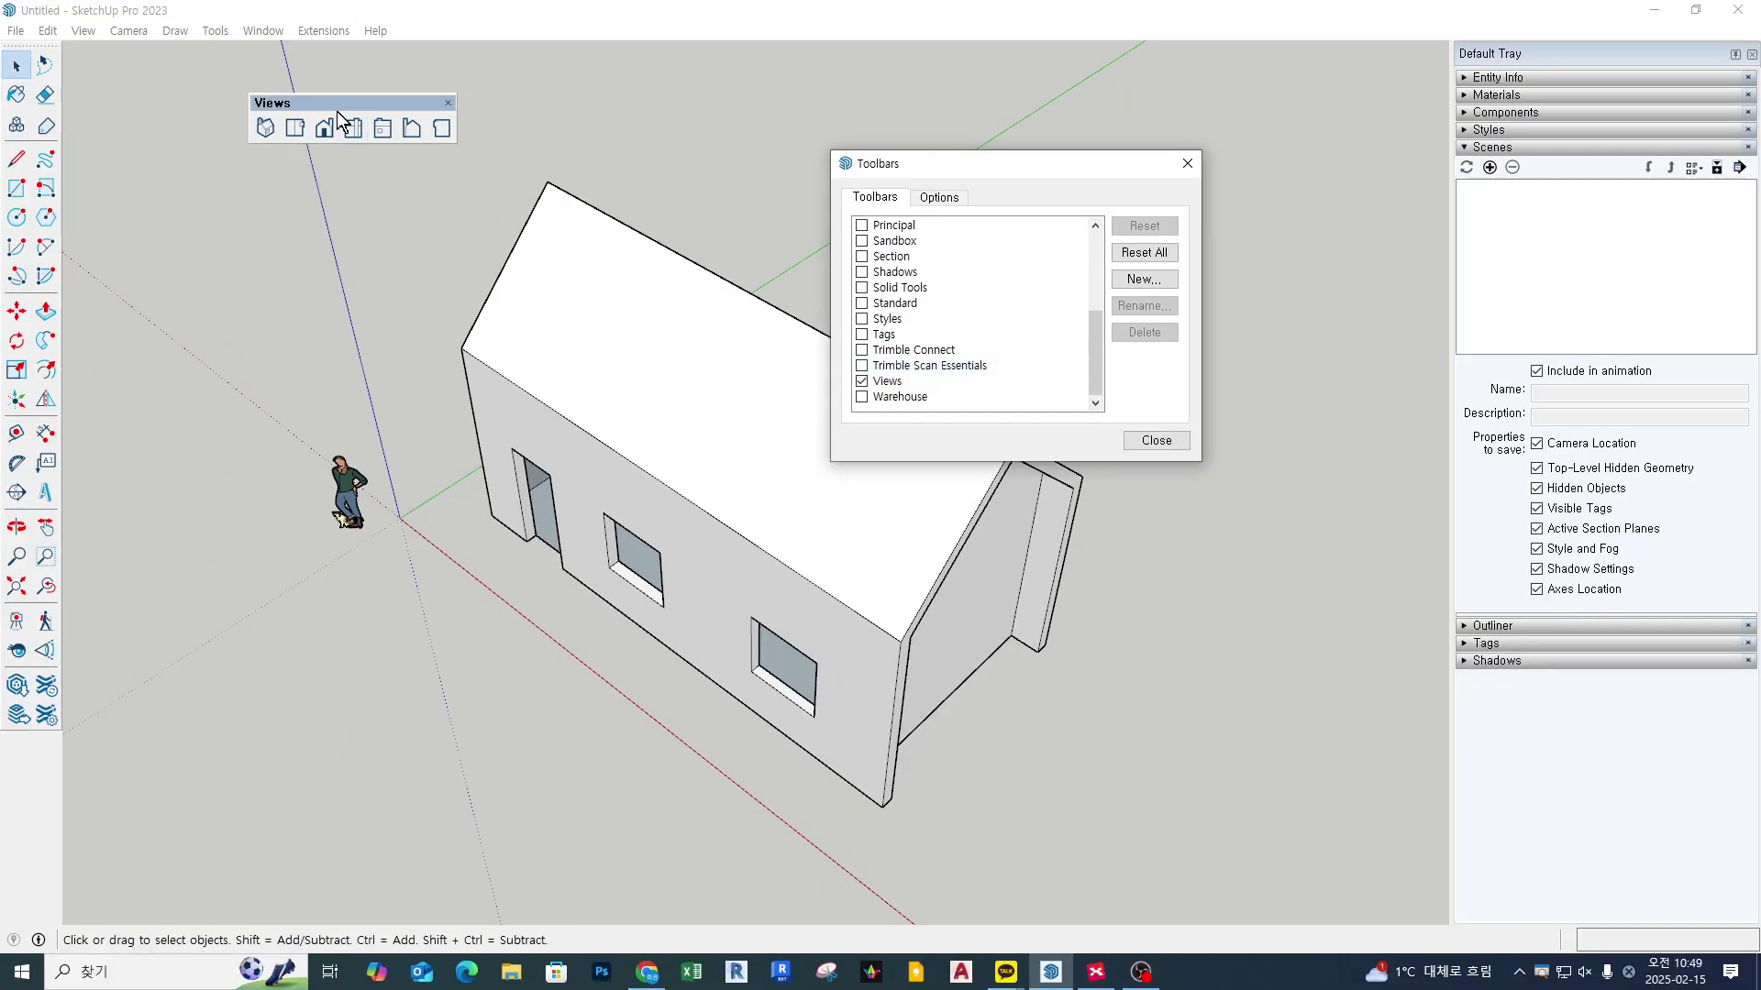
mouse_move(338, 103)
left_mouse_down()
mouse_move(423, 99)
mouse_move(412, 174)
mouse_move(287, 147)
mouse_move(222, 161)
left_mouse_up()
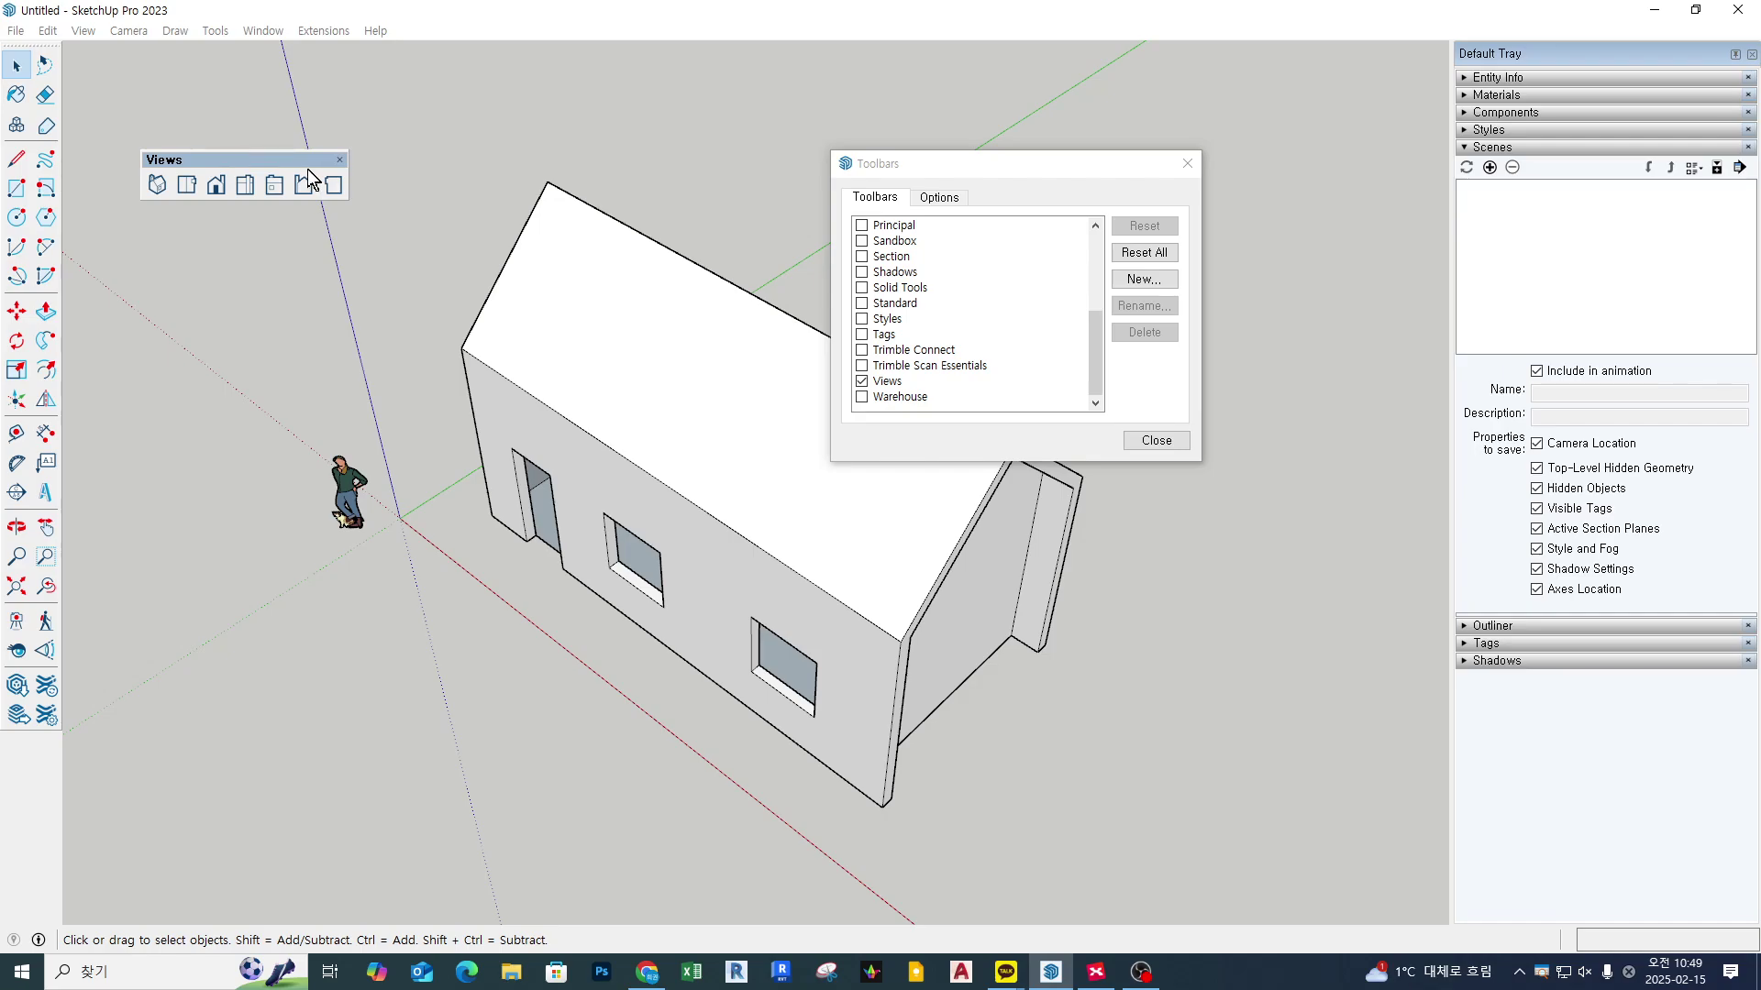
left_click(1158, 441)
left_click_drag(247, 165, 59, 48)
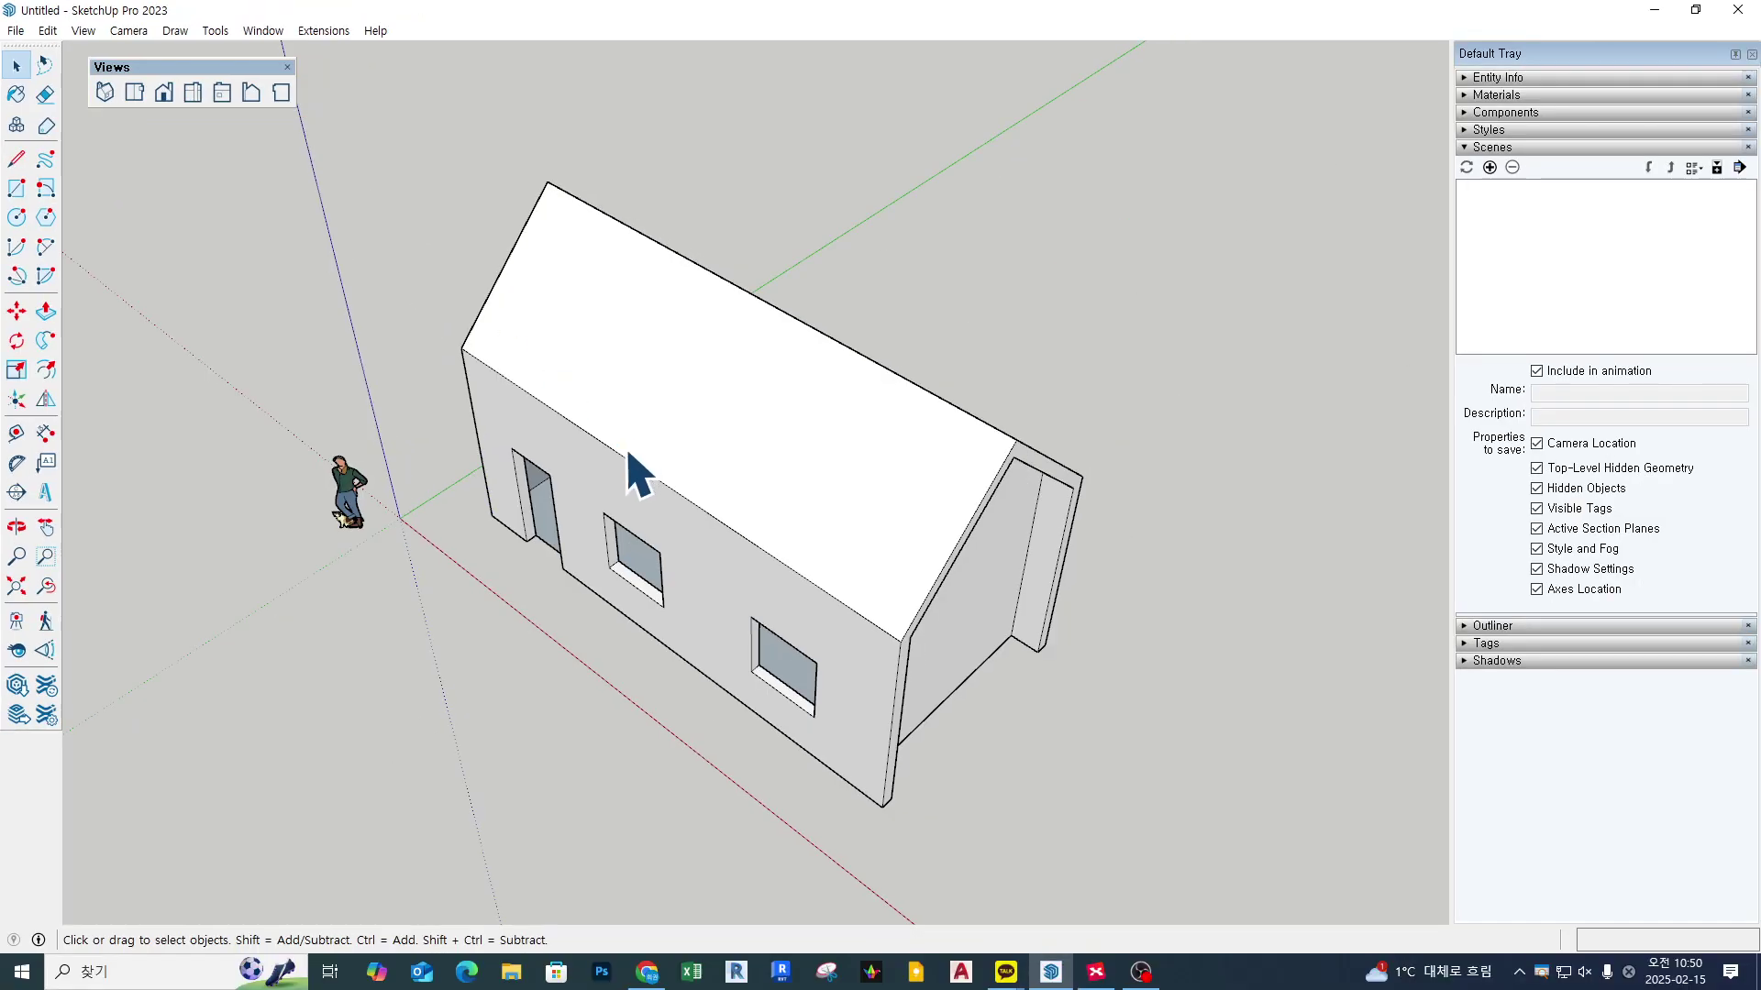
Step: Look at the building in the Iso, Top, Front, Right, Left and Bottom standard views, and return to a perspective view from above
left_click(104, 92)
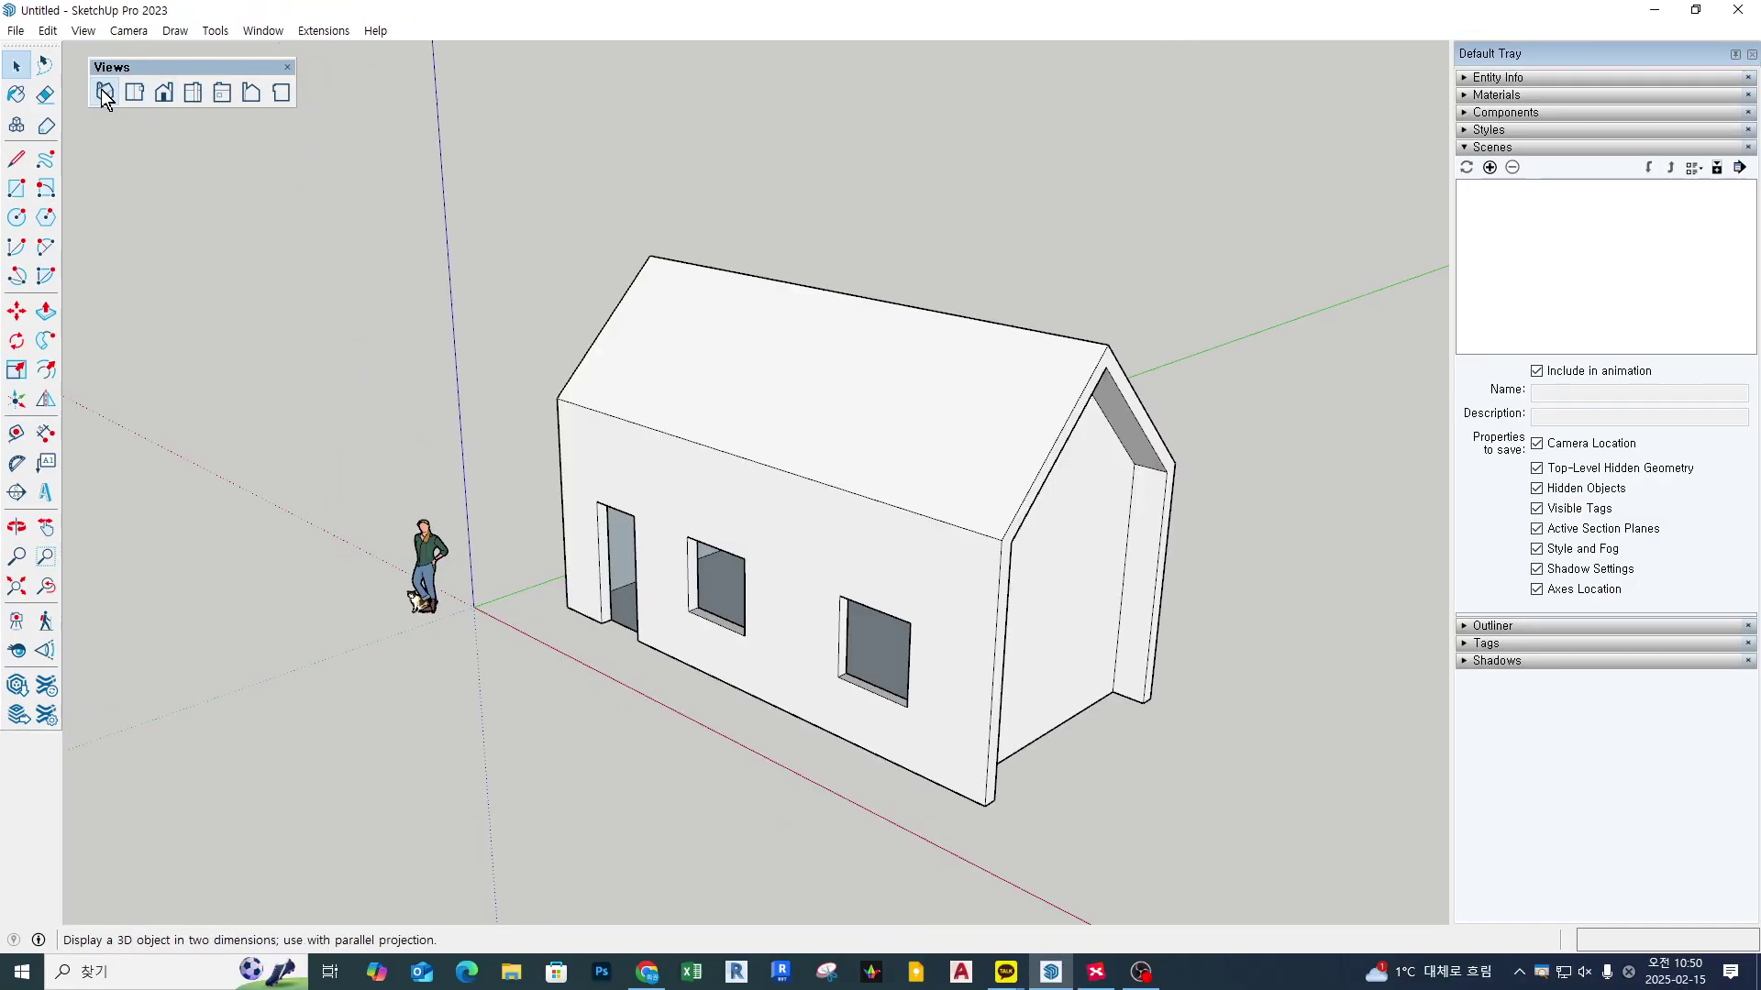
left_click(133, 92)
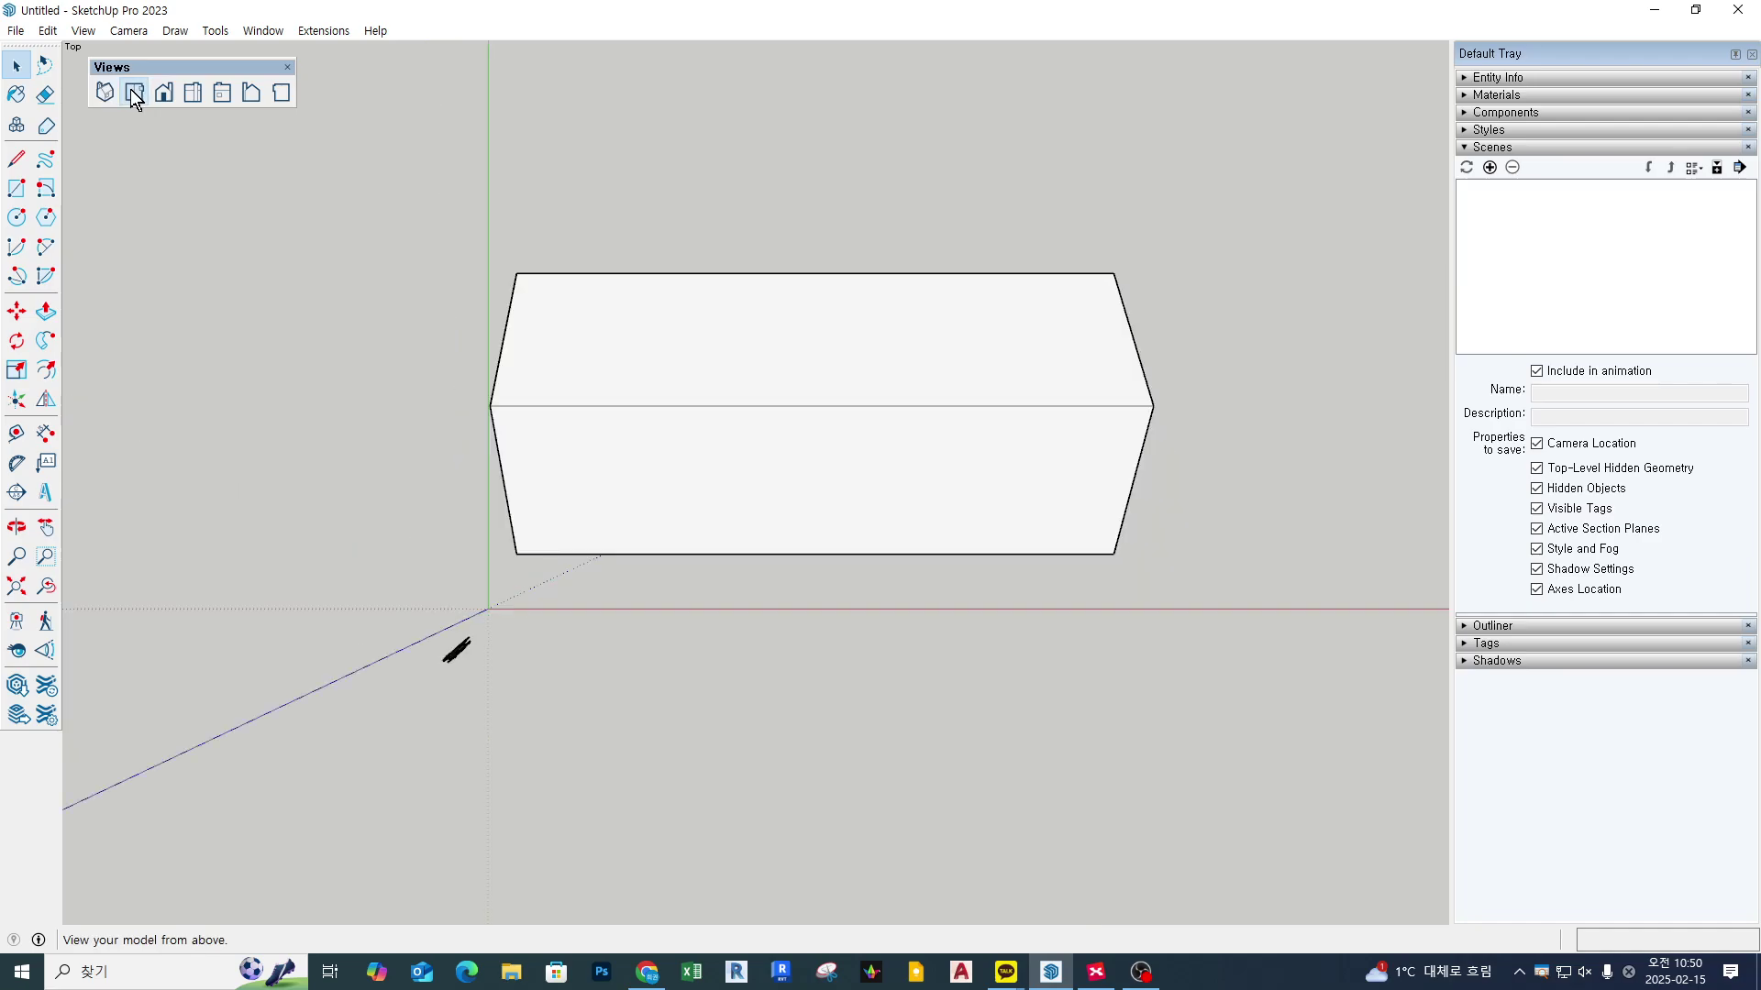
left_click(162, 92)
left_click(191, 92)
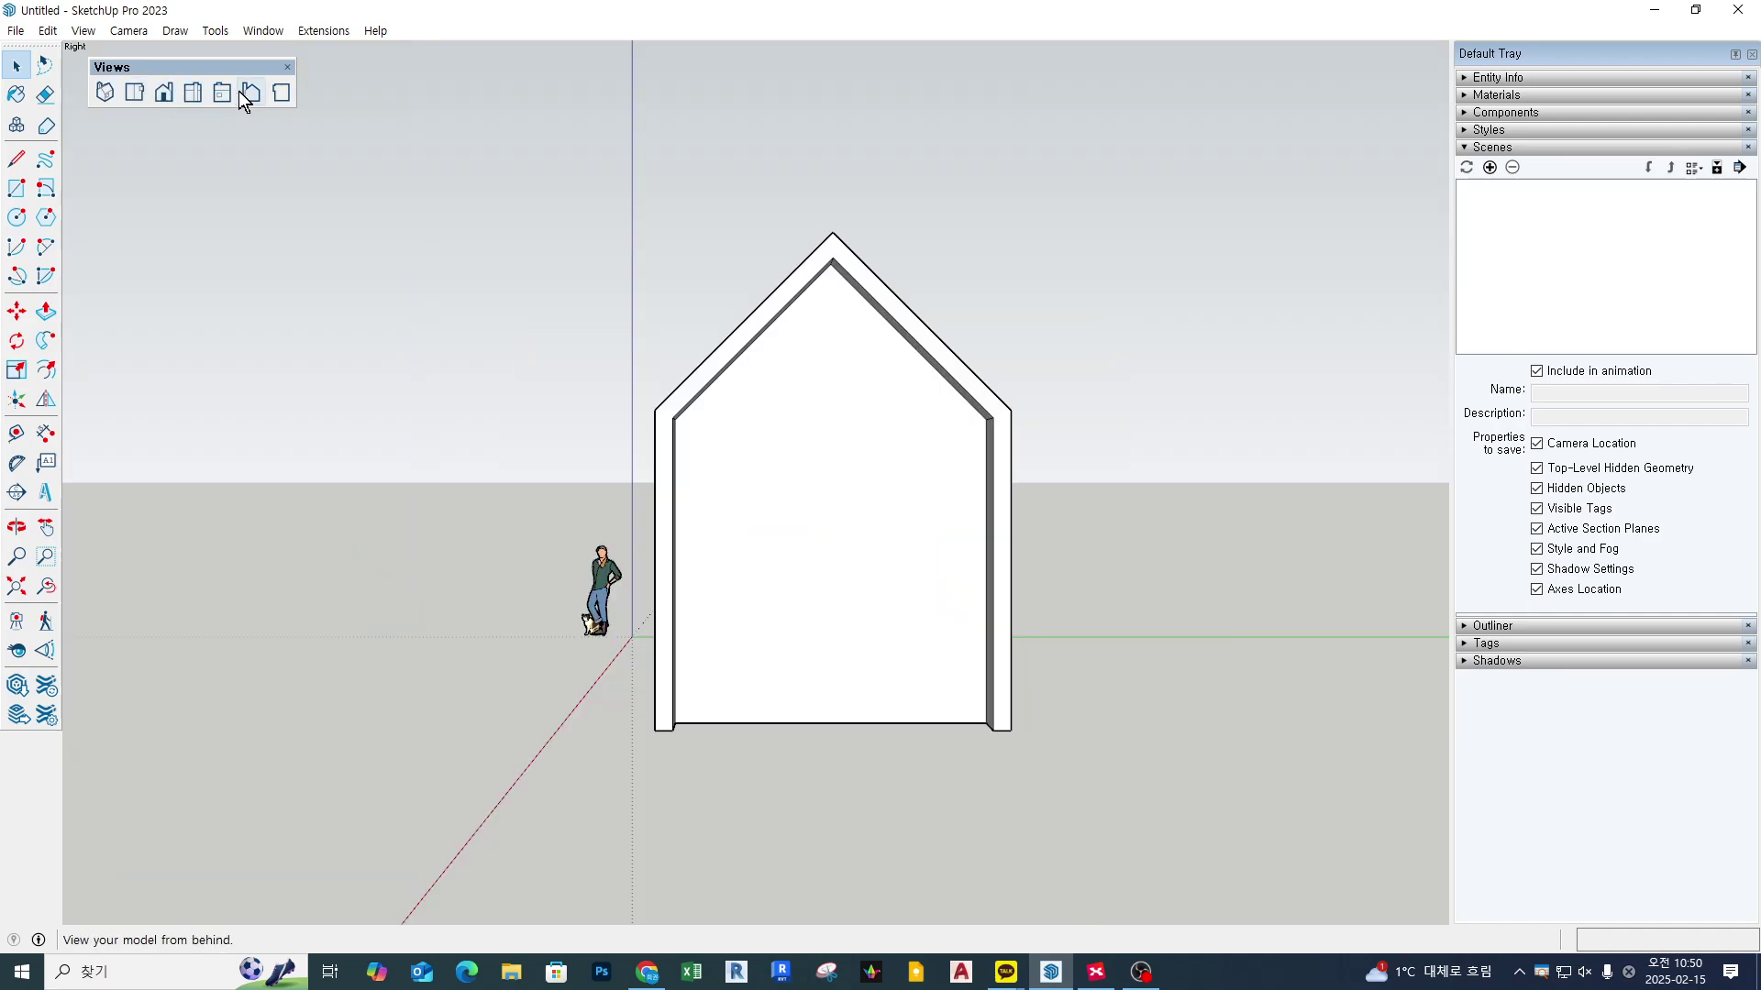
left_click(245, 92)
left_click(277, 92)
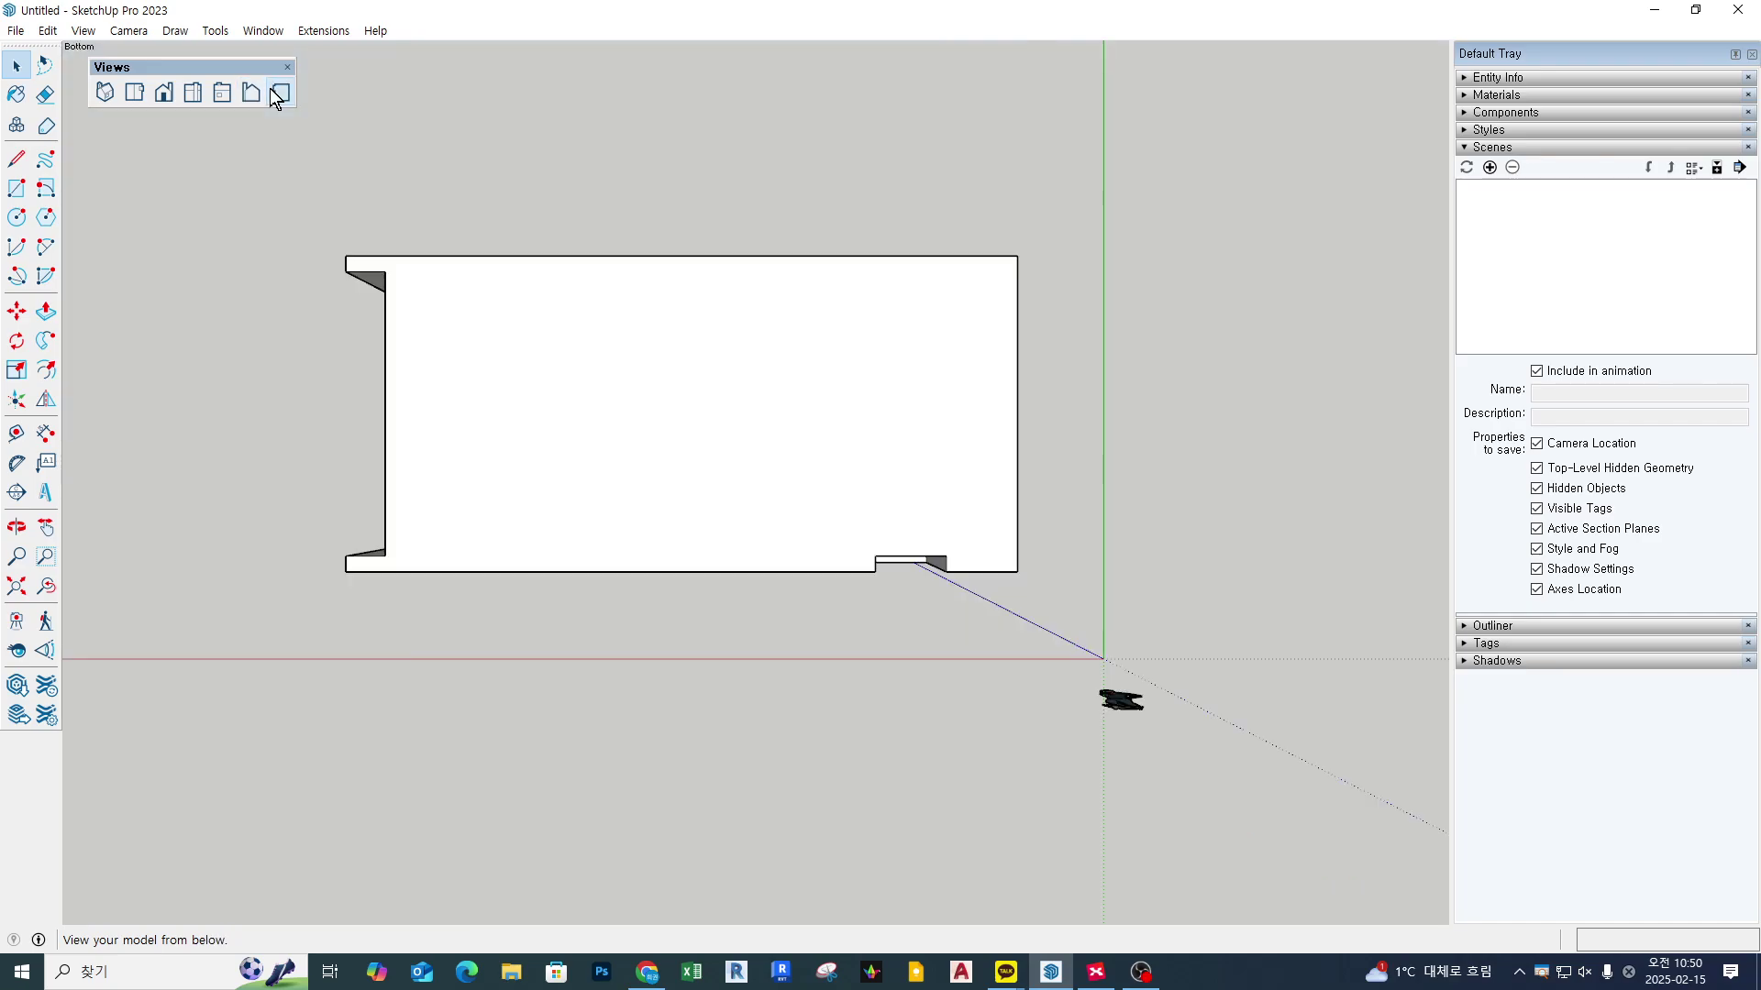
left_click(104, 92)
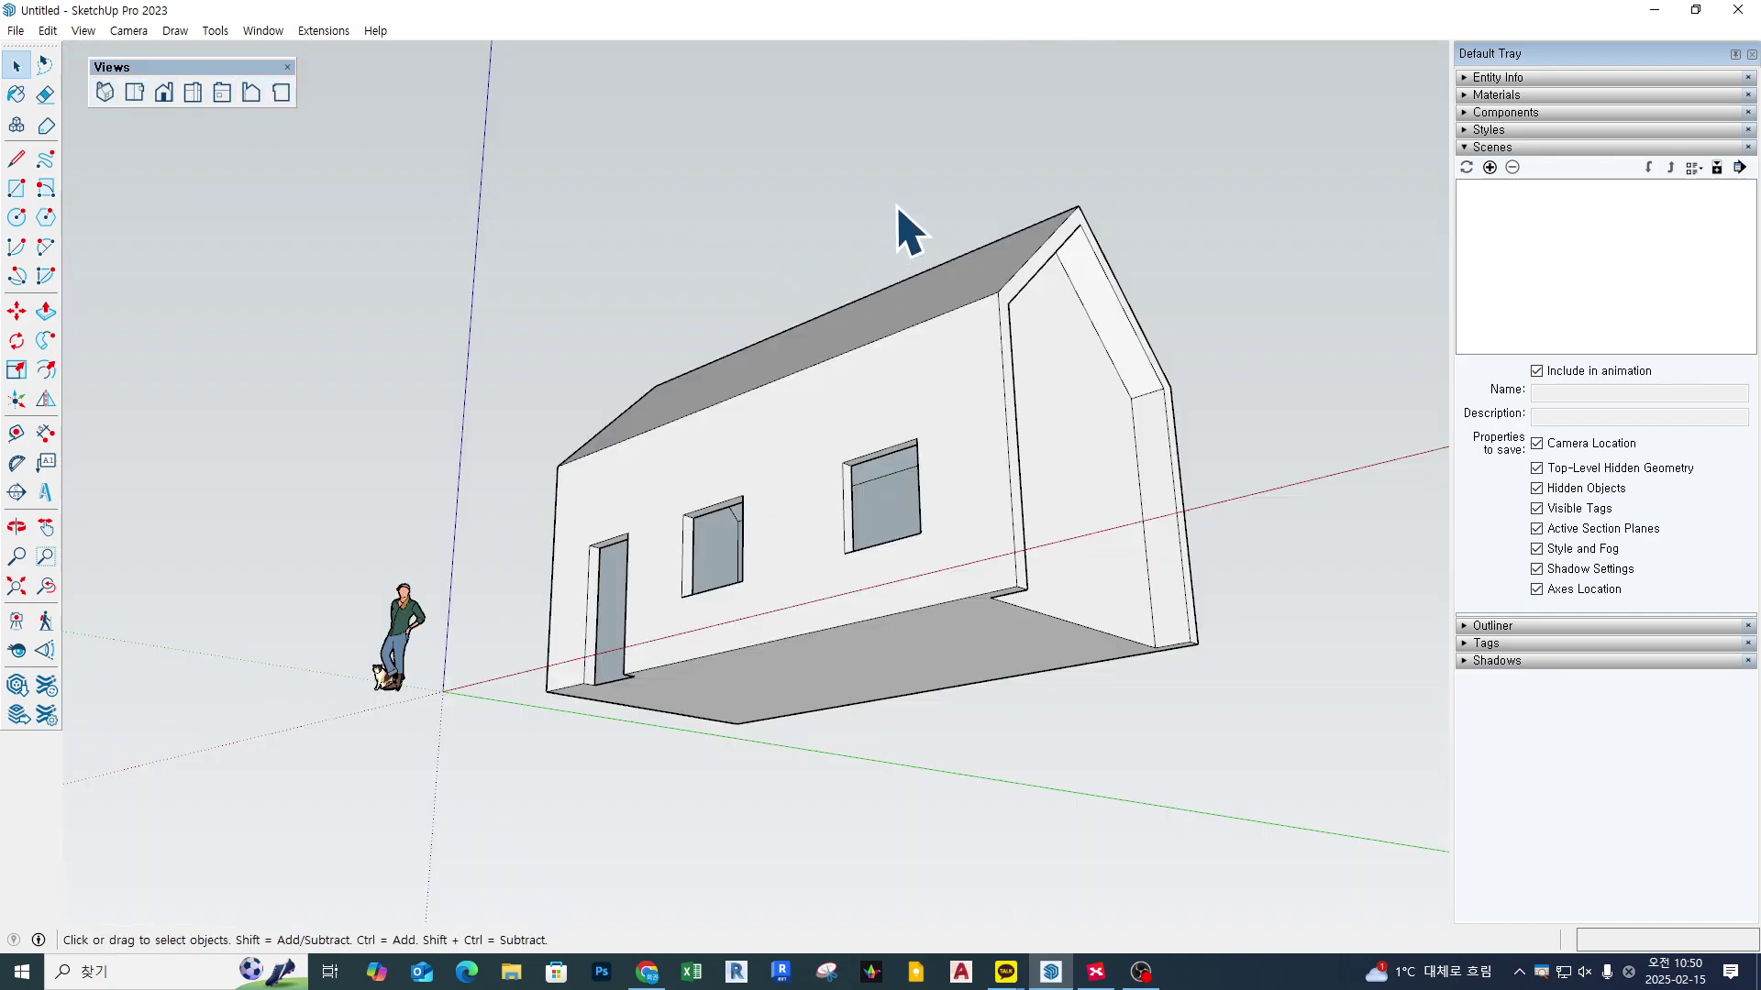
mouse_move(905, 227)
middle_mouse_down()
mouse_move(972, 605)
mouse_move(1030, 597)
mouse_move(975, 492)
mouse_move(910, 547)
middle_mouse_up()
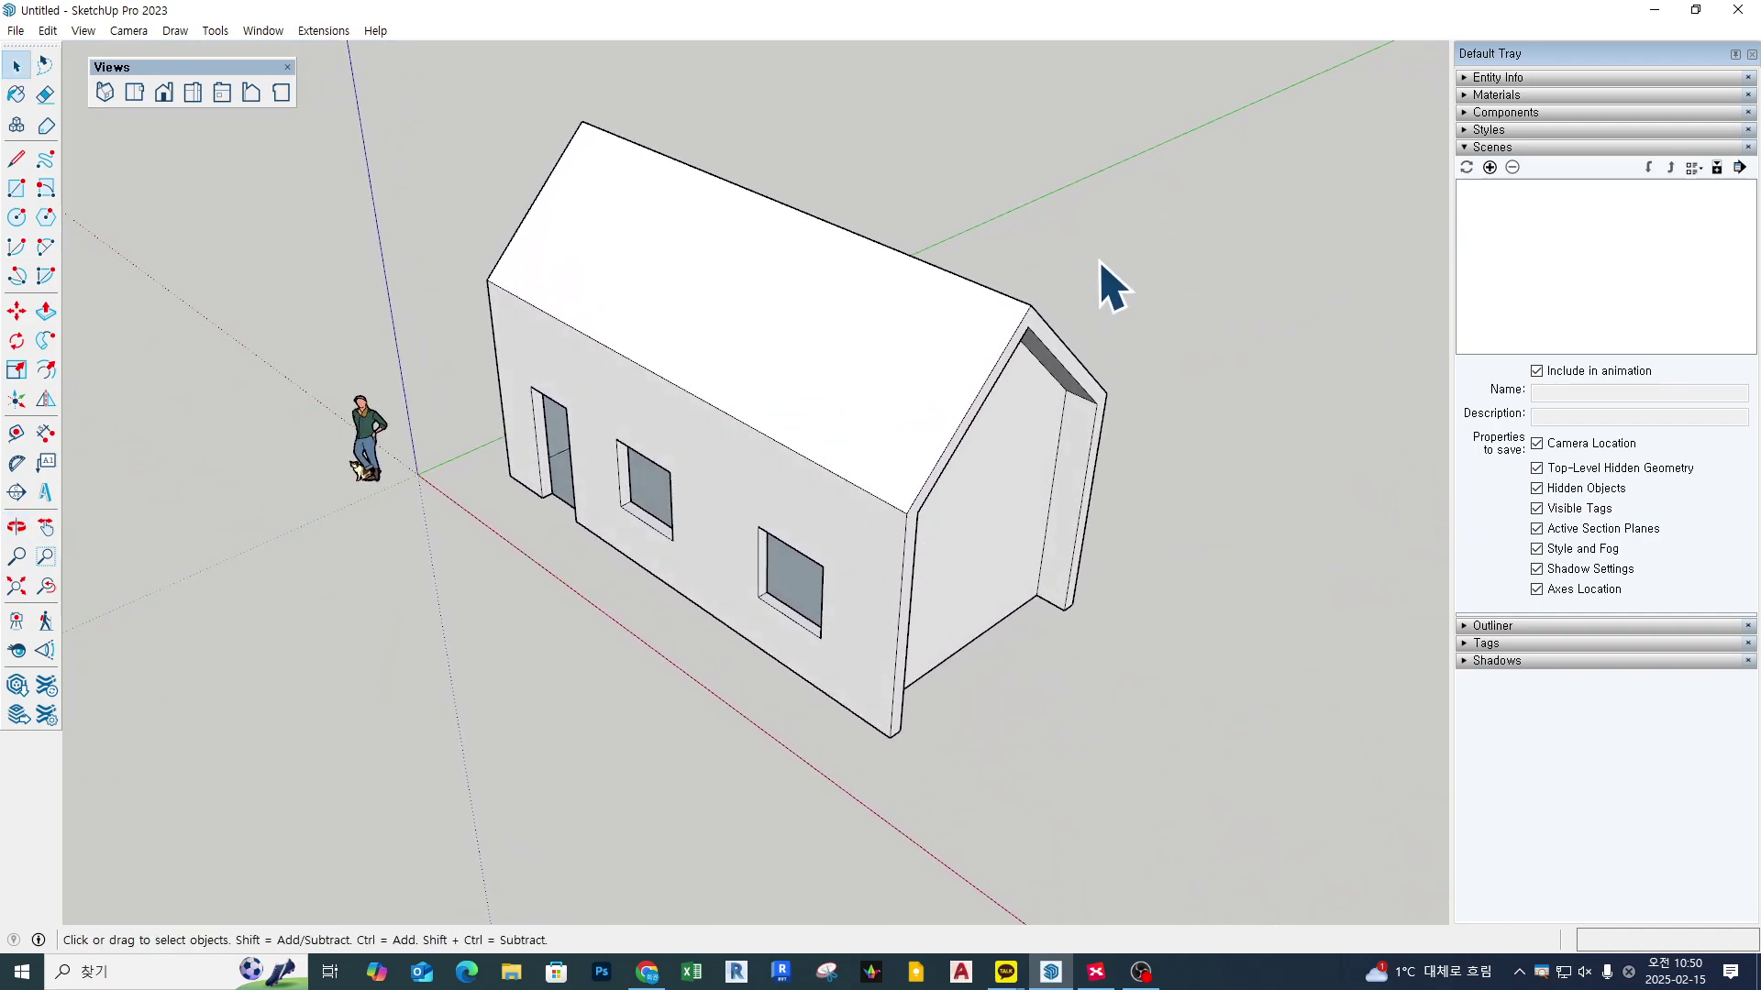
middle_click(1101, 265)
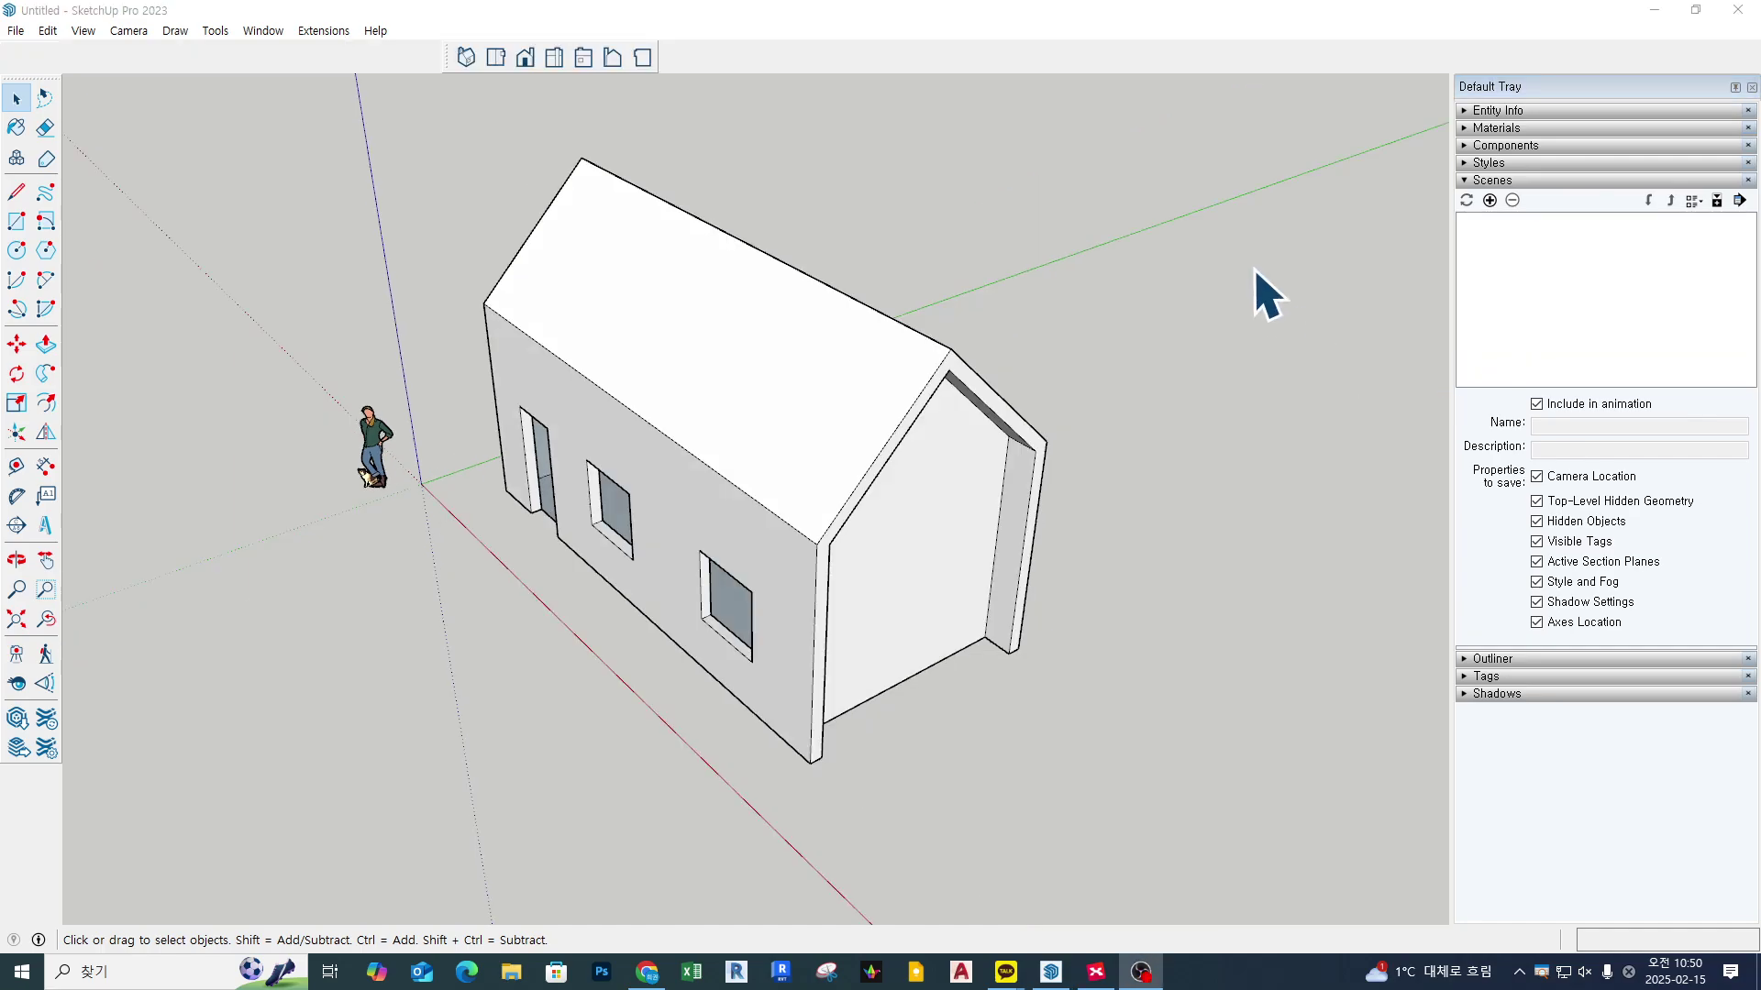
middle_click_drag(1052, 327, 1028, 366)
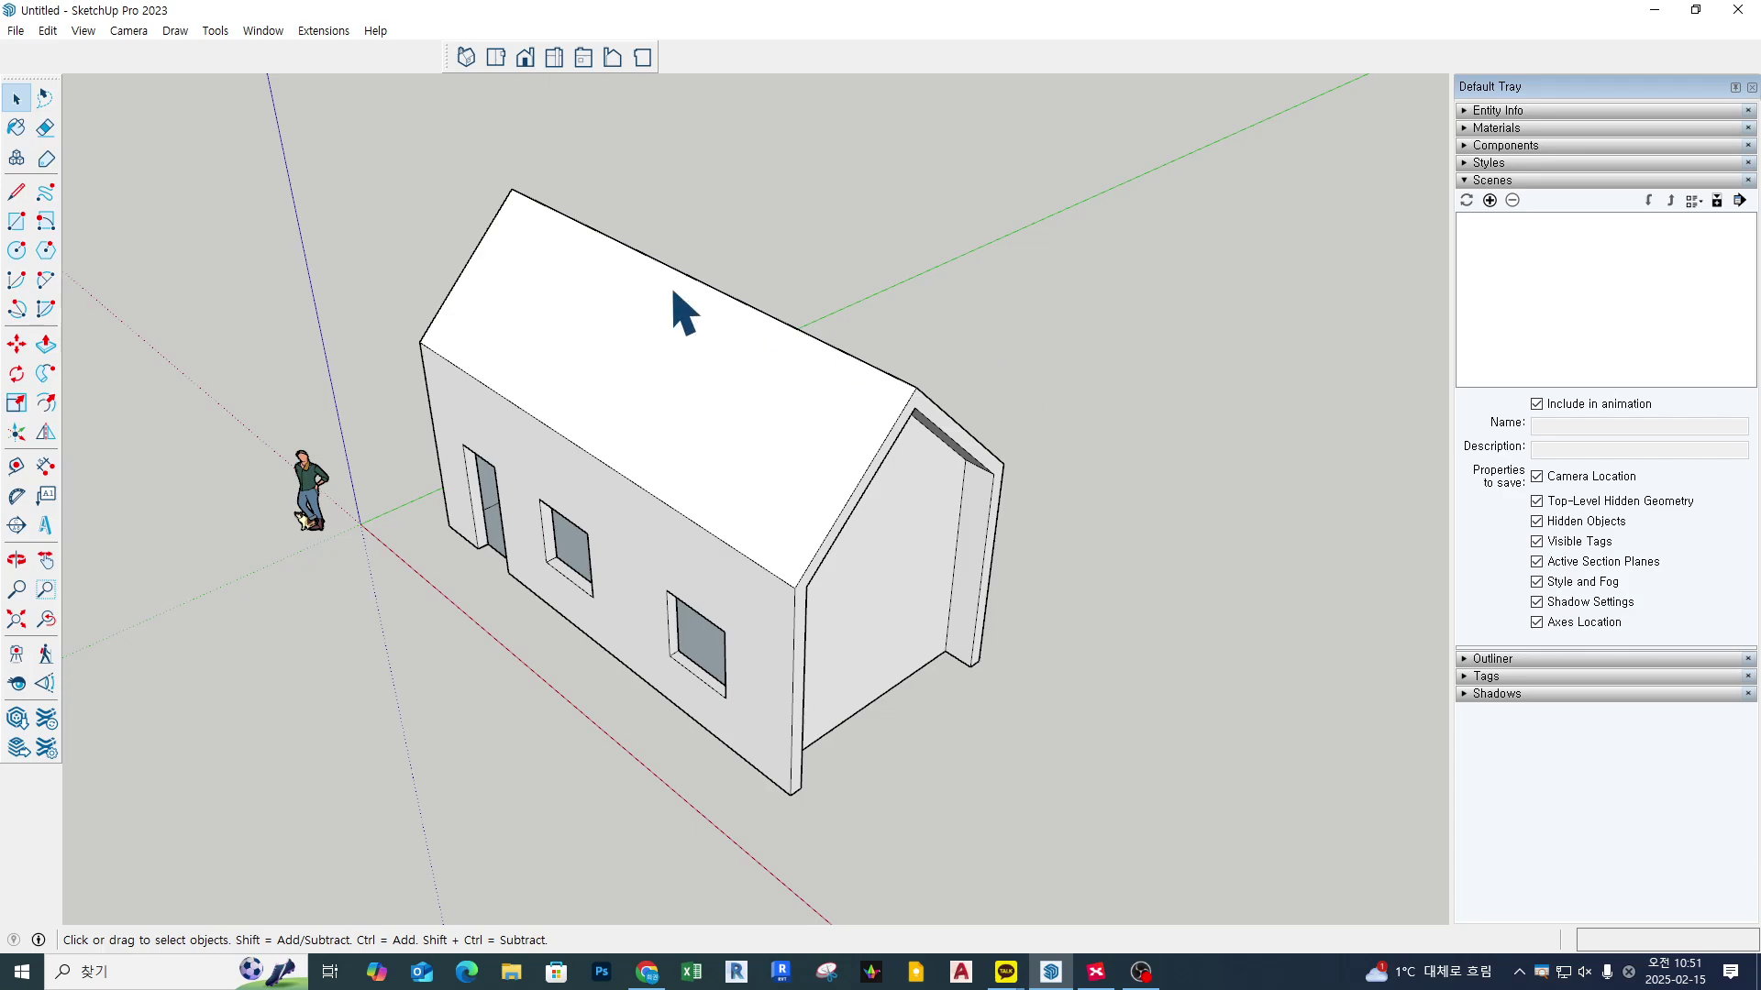
left_click(15, 31)
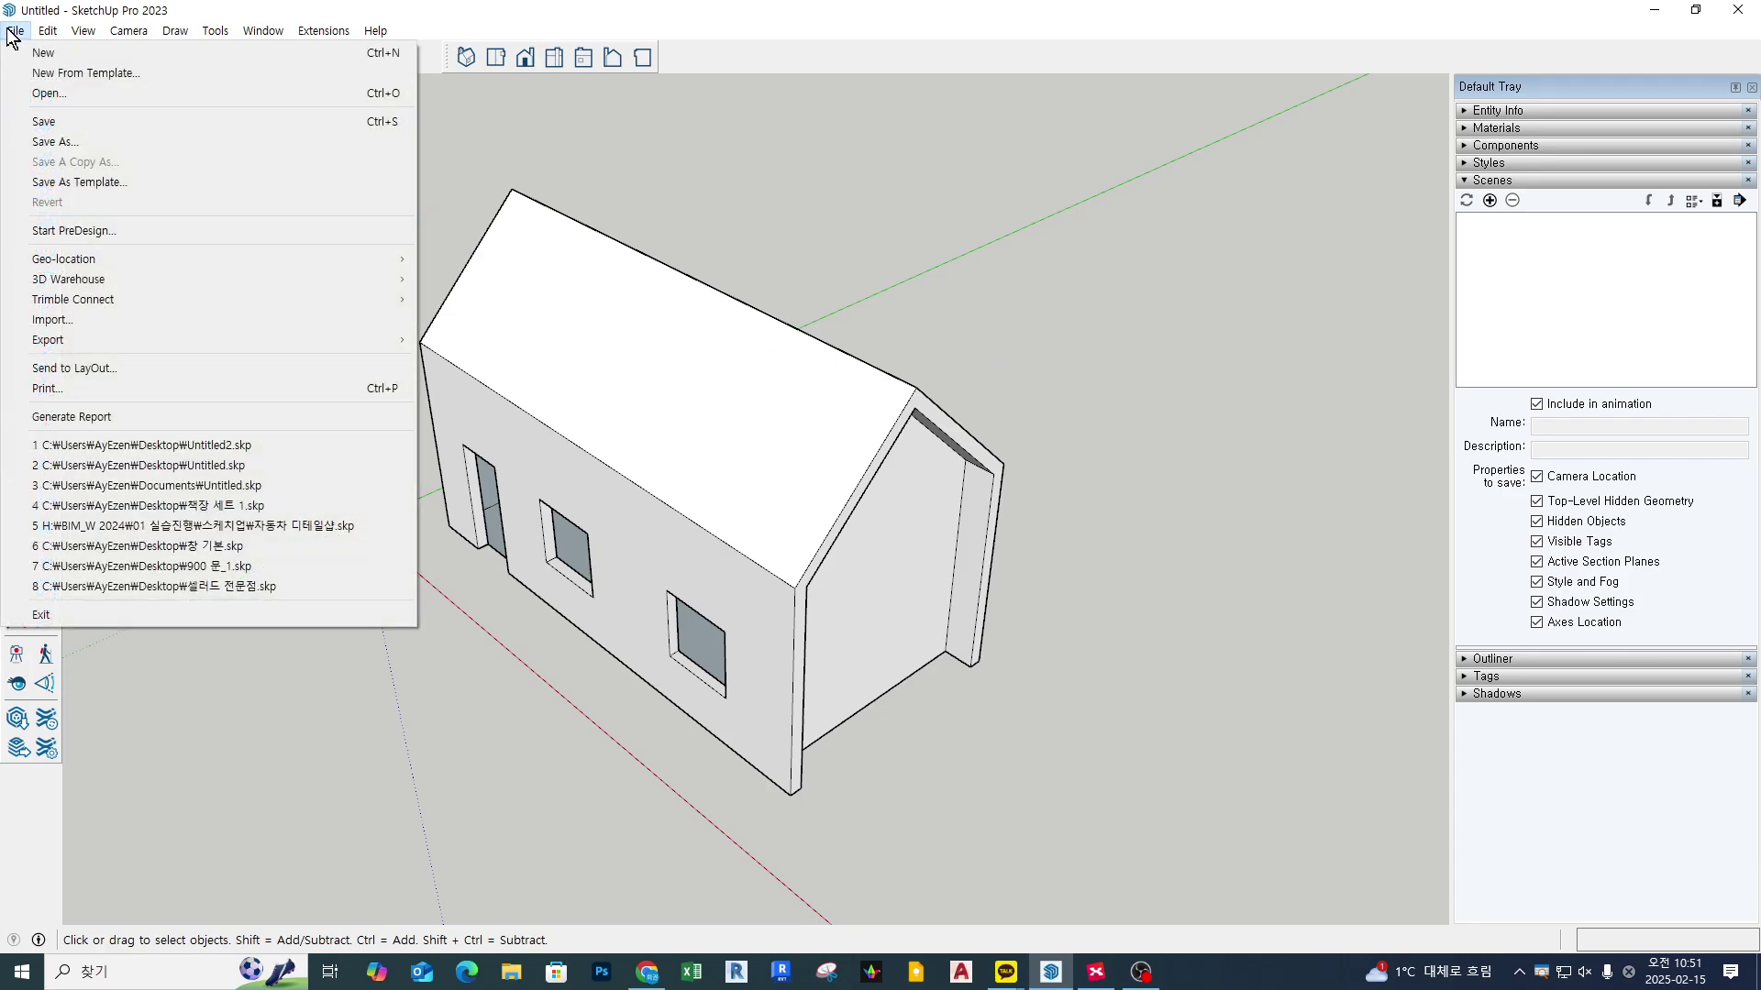
mouse_move(81, 35)
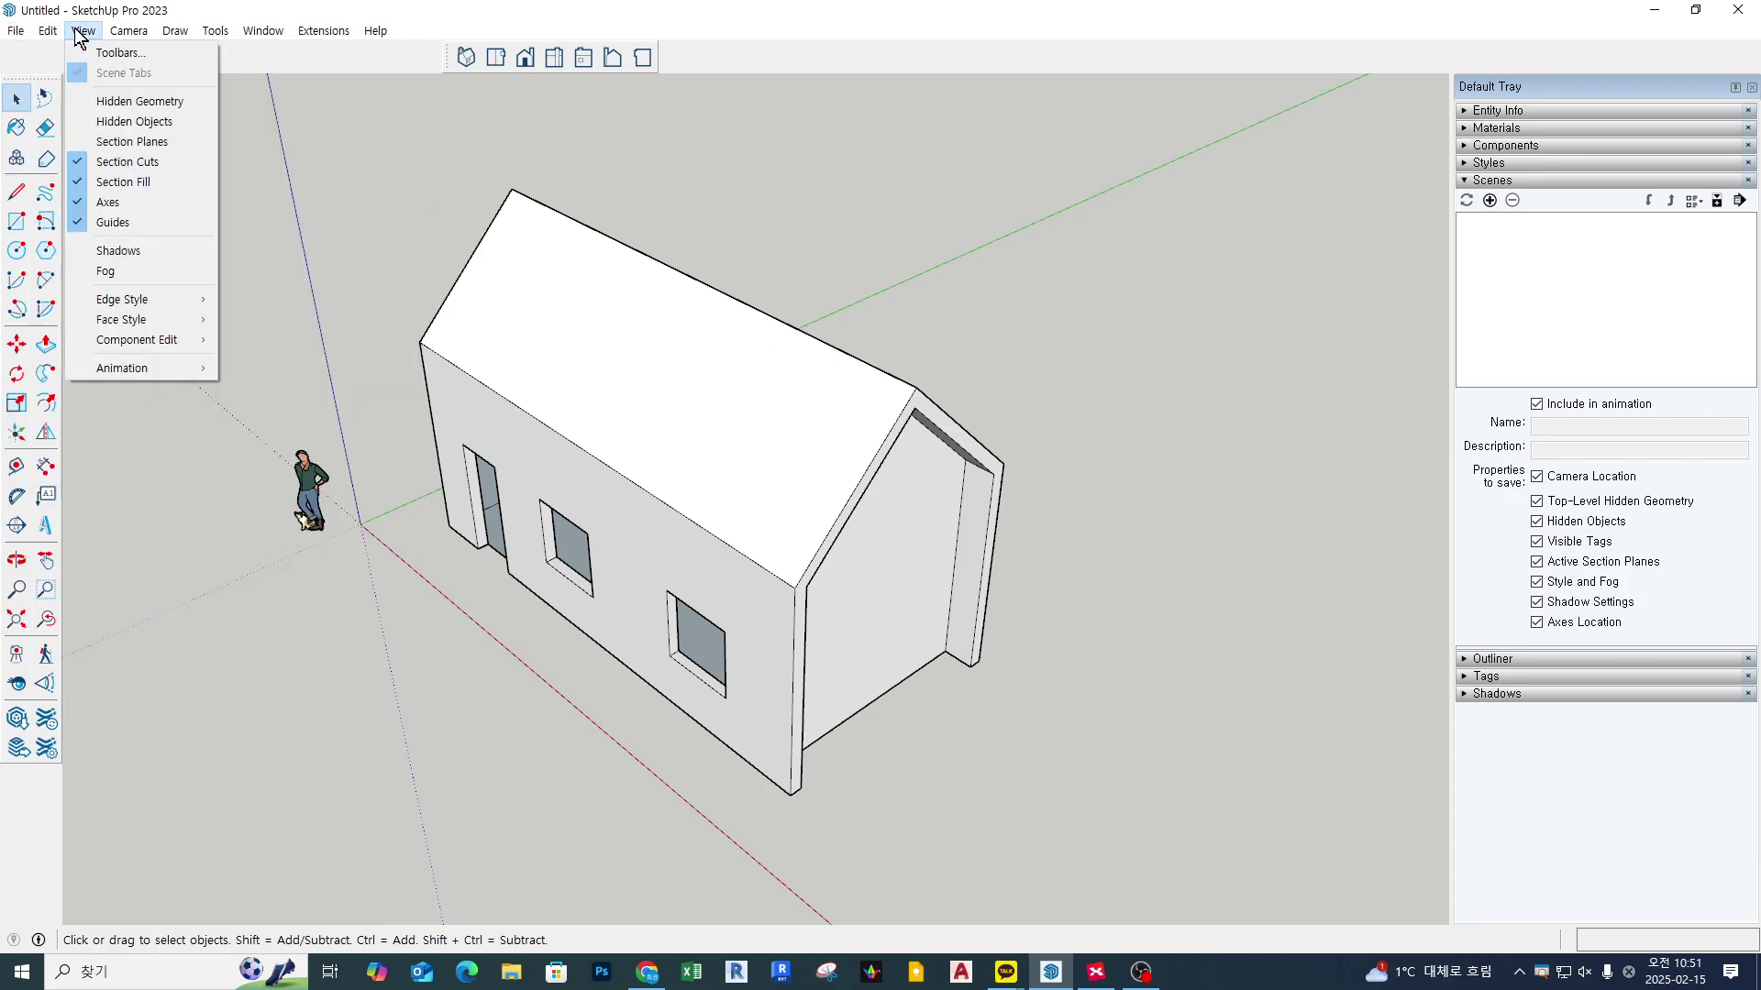
left_click(448, 140)
middle_click_drag(763, 214, 767, 220)
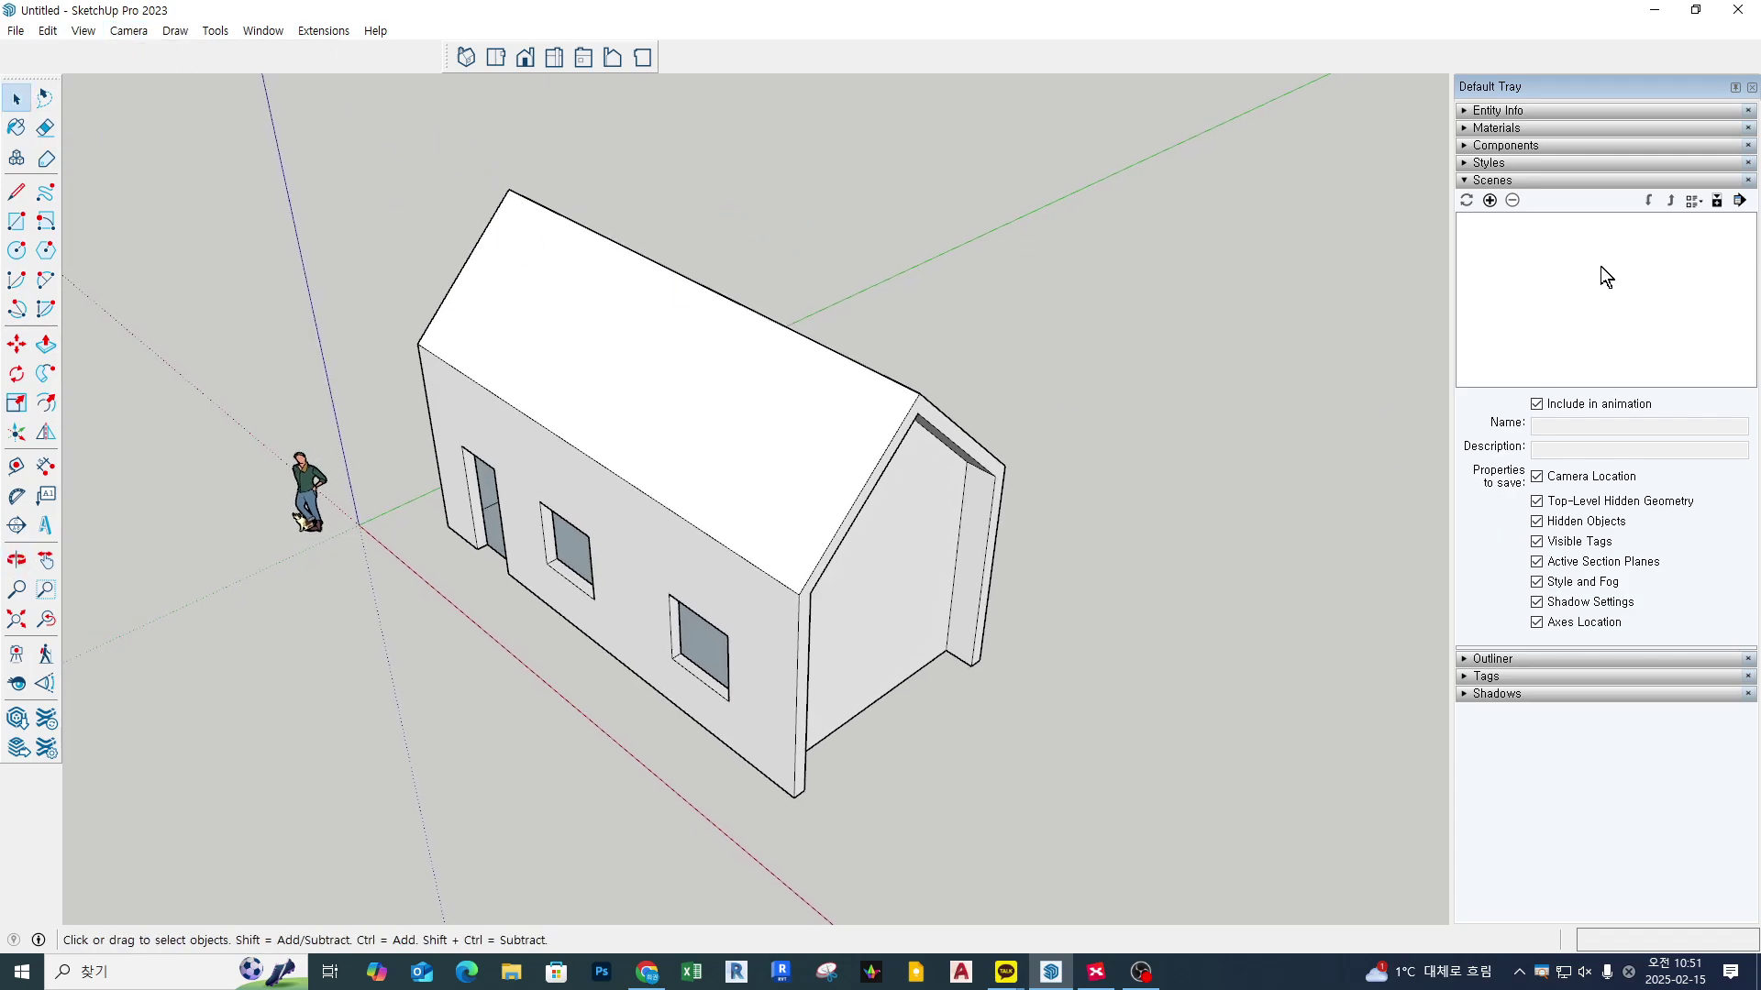
left_click(1571, 180)
left_click(1572, 180)
key("o")
key("space")
Step: Examine the camera projection options Parallel Projection, Perspective and Two-Point Perspective, and keep the Perspective view
left_click(120, 35)
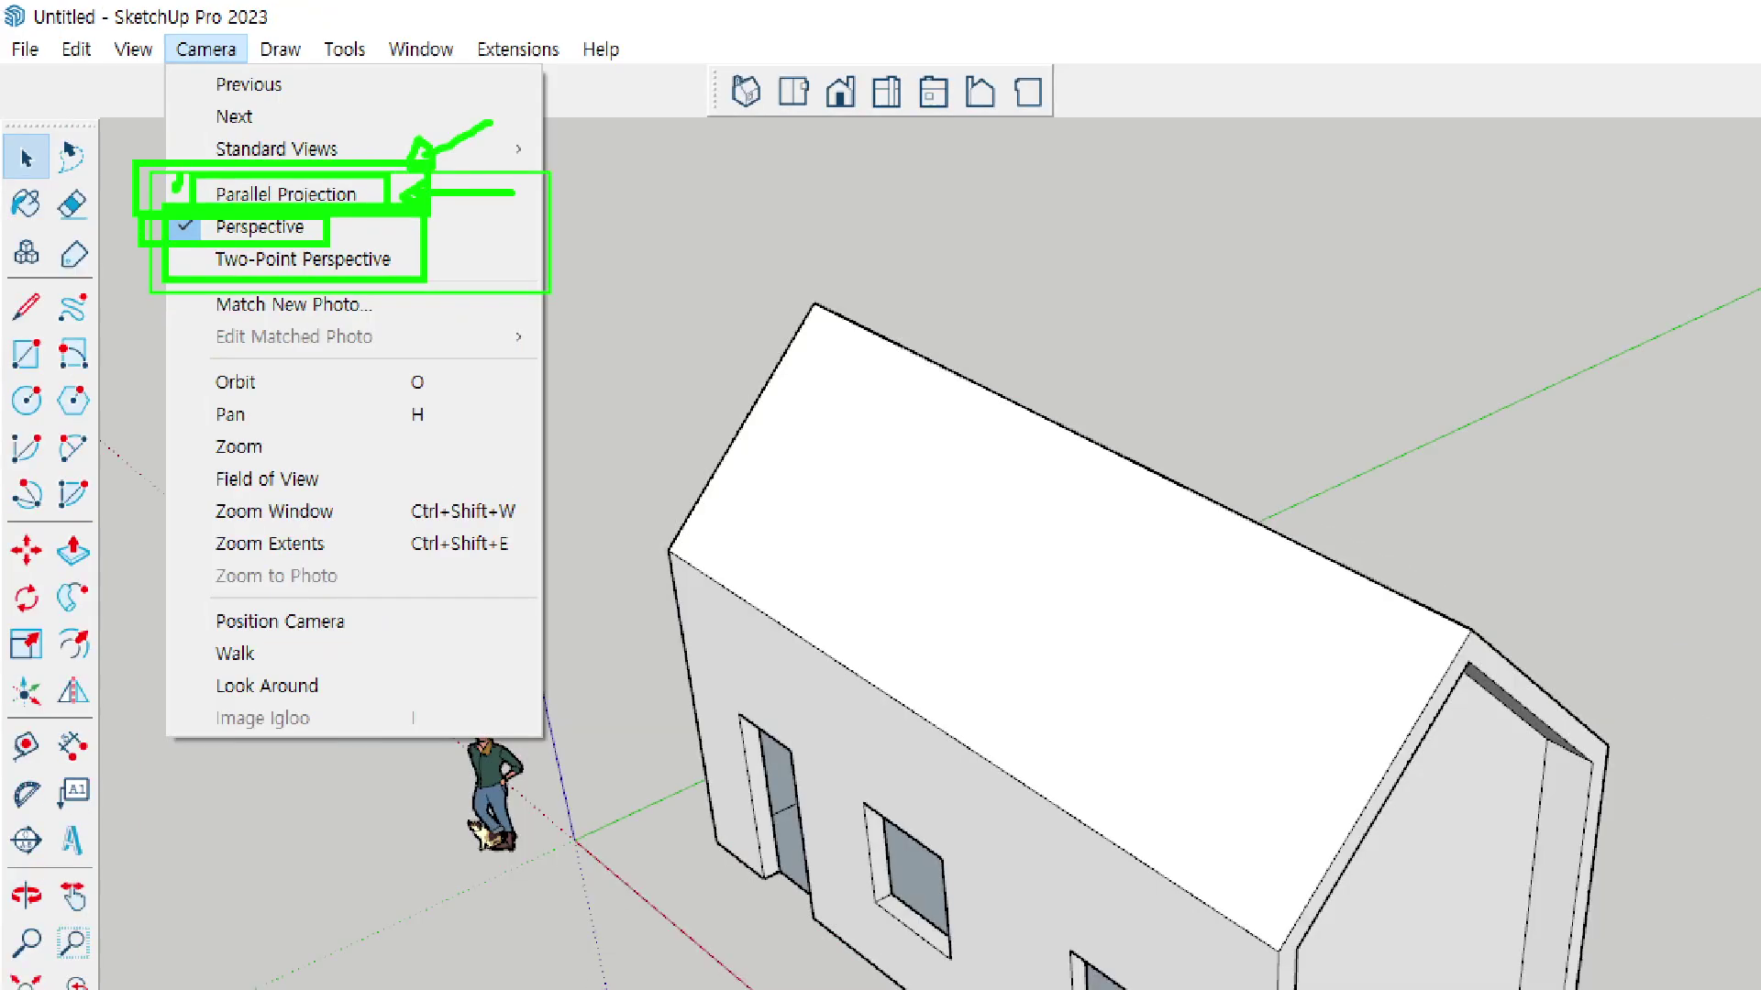
left_click(1741, 771)
mouse_move(1741, 771)
middle_mouse_down()
mouse_move(1711, 568)
mouse_move(1725, 625)
middle_mouse_up()
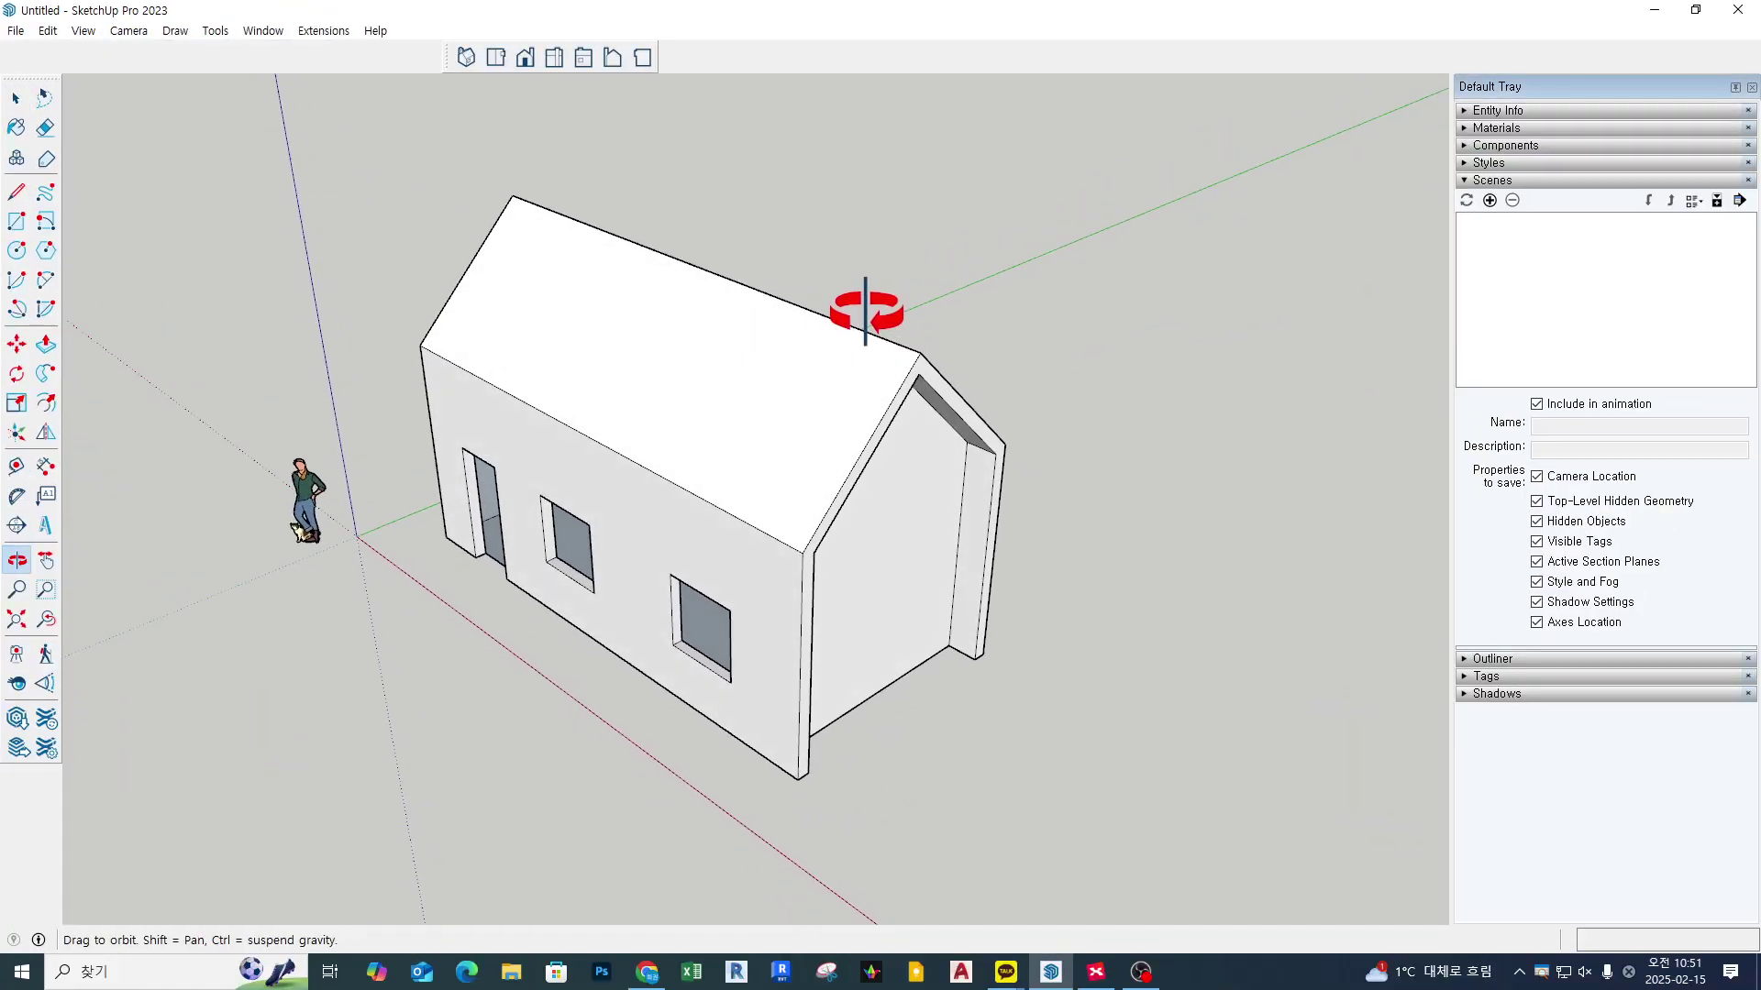
Step: Add a scene of the perspective view from above and name it 작업용
middle_click_drag(866, 312, 916, 354)
middle_click_drag(1101, 404, 1056, 405, "shift")
key("space")
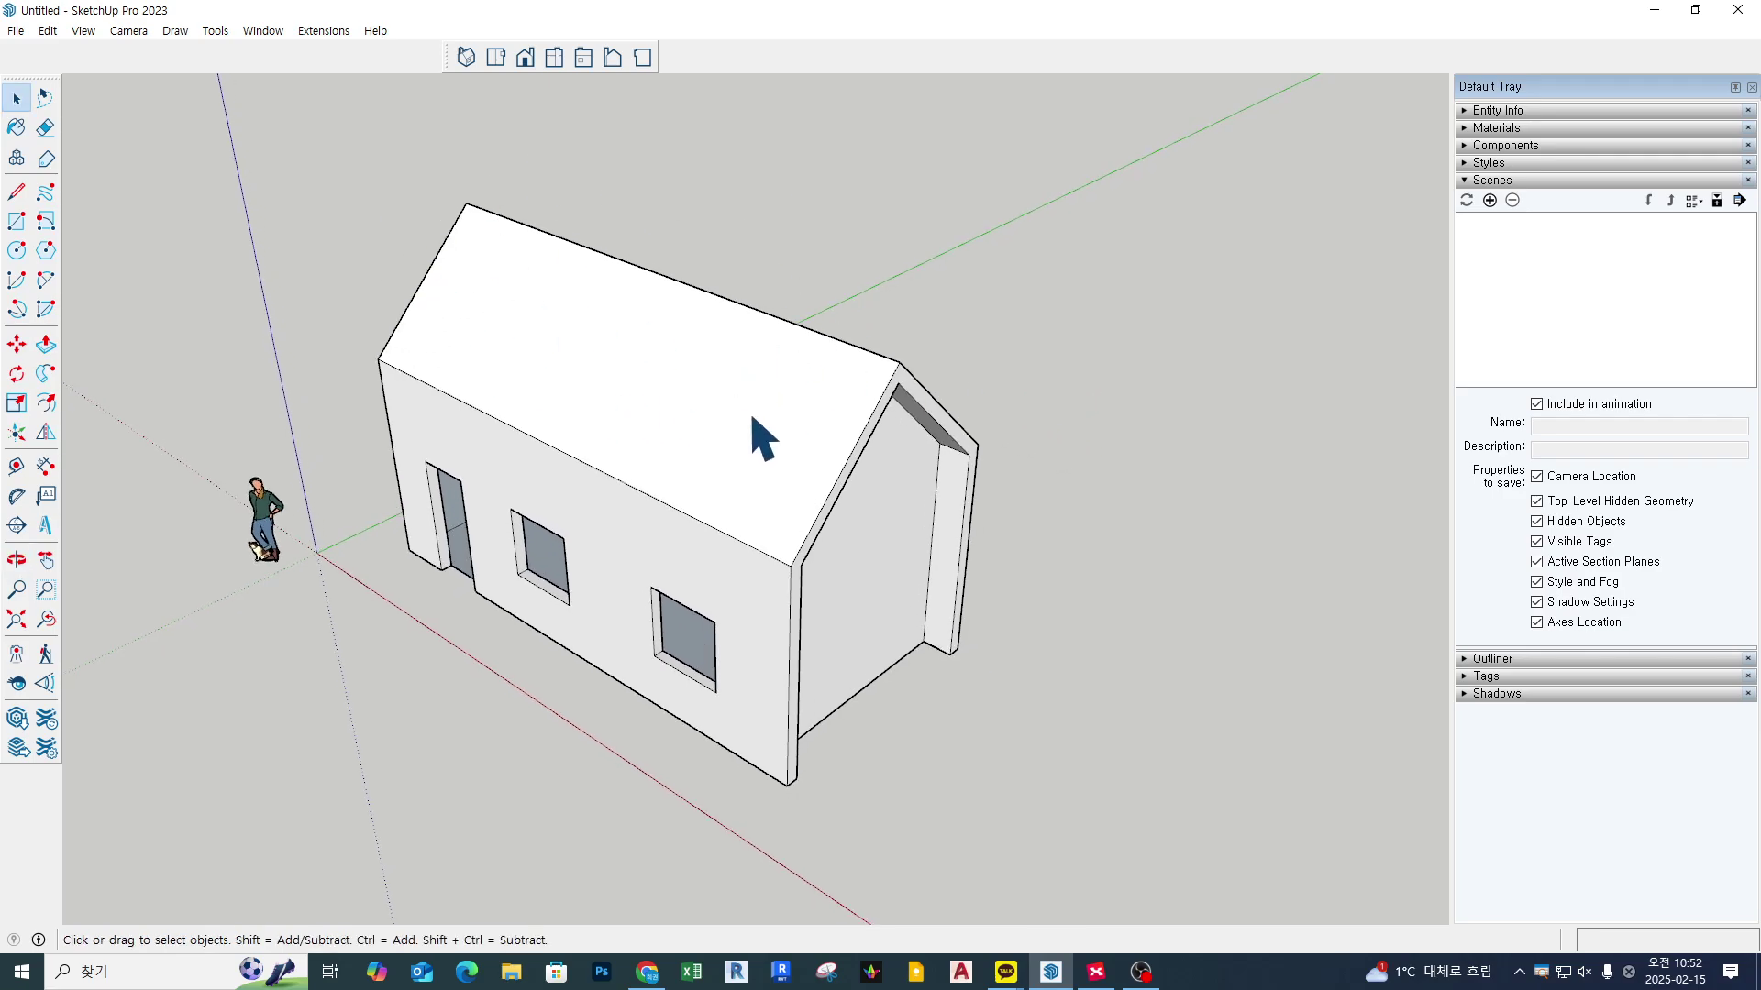
middle_click_drag(752, 431, 807, 445)
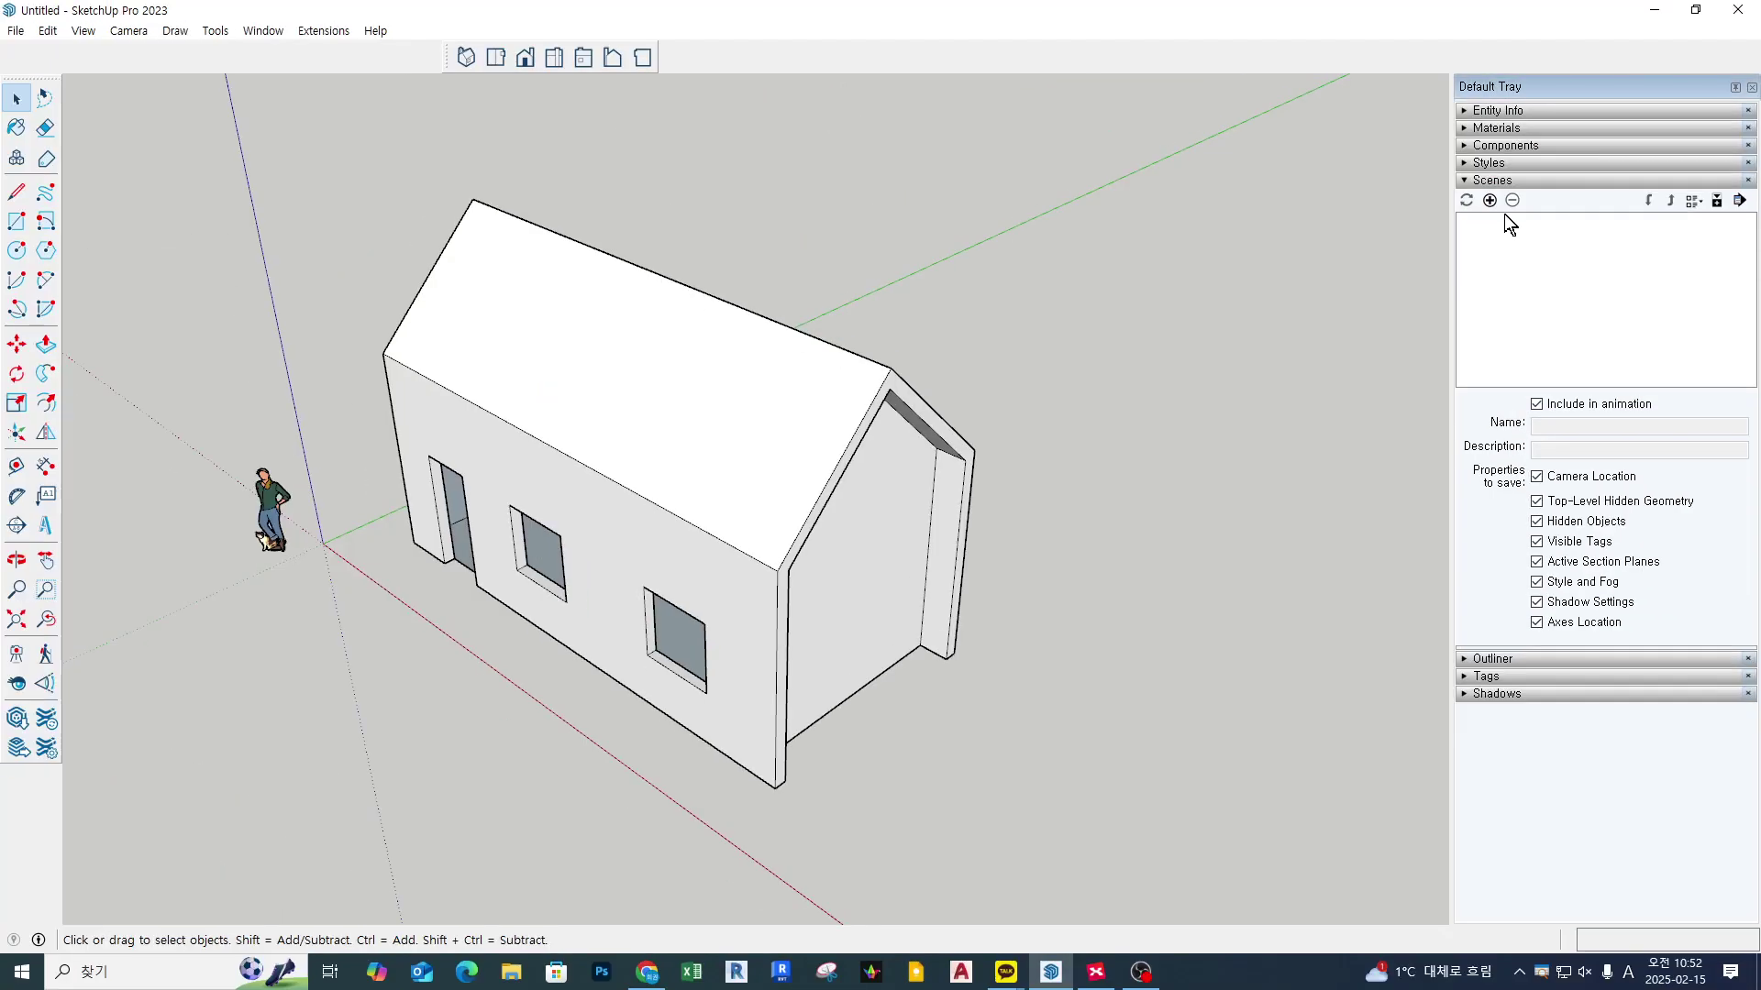
left_click(1491, 200)
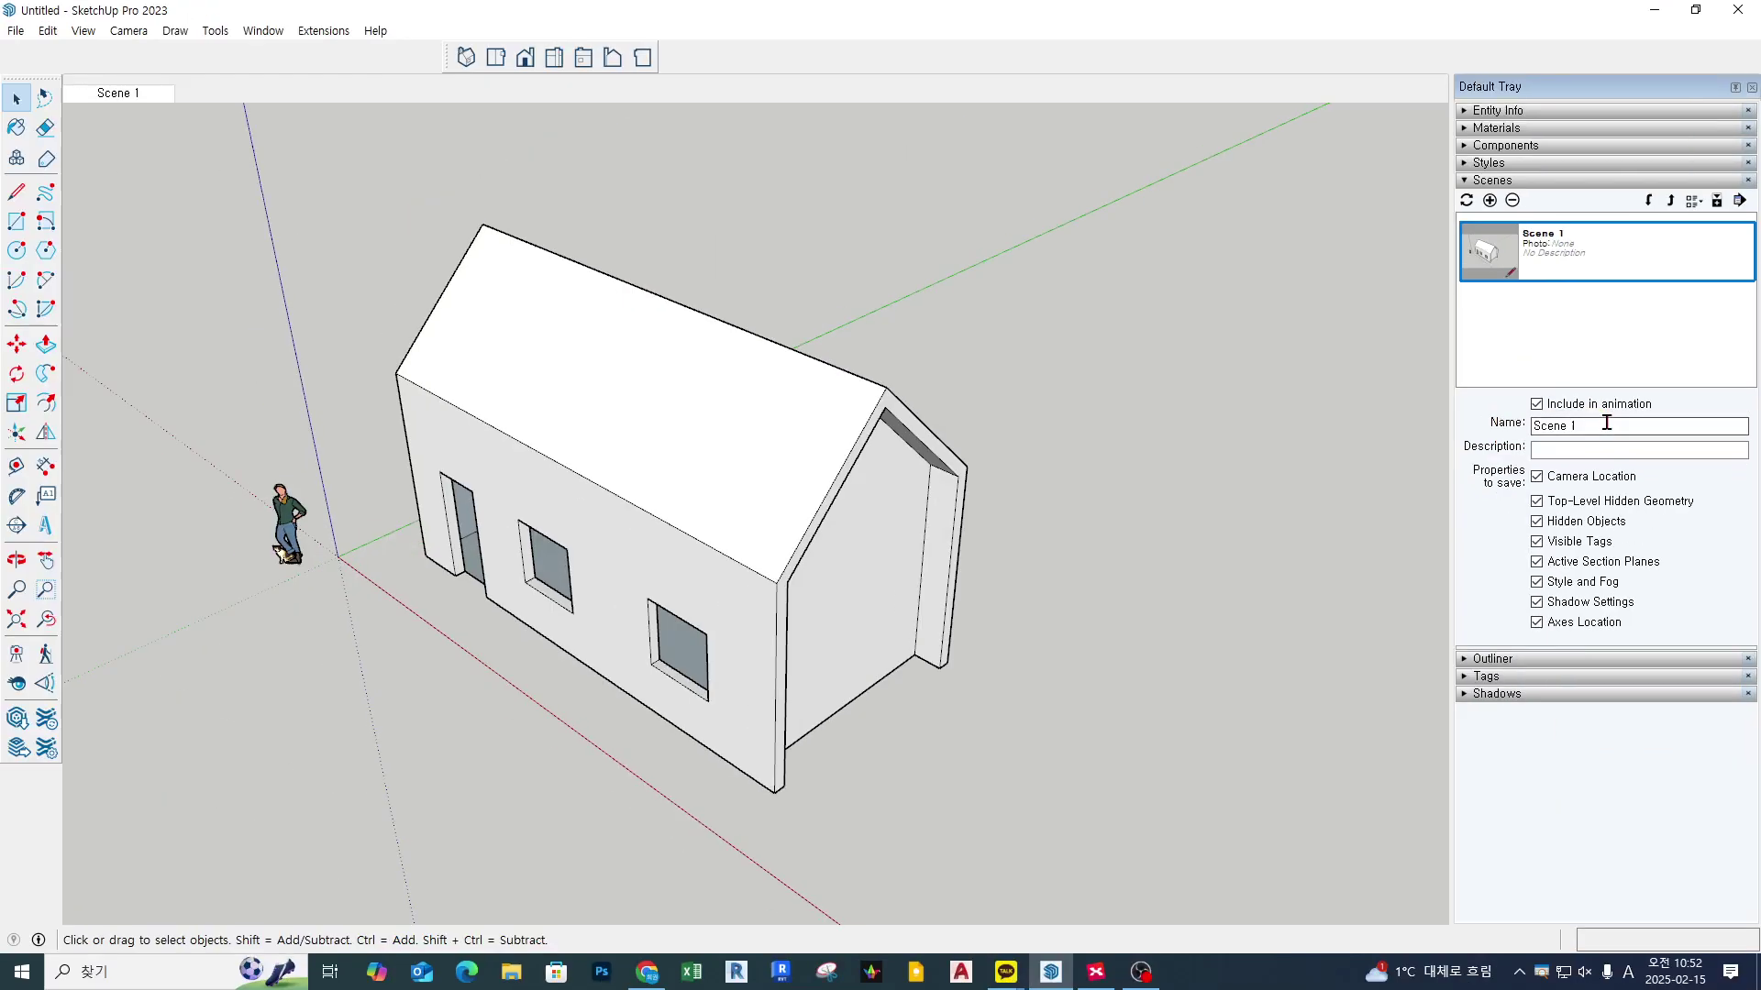
double_click(1607, 423)
key("Hangul")
type("ㅅ업용")
key("Return")
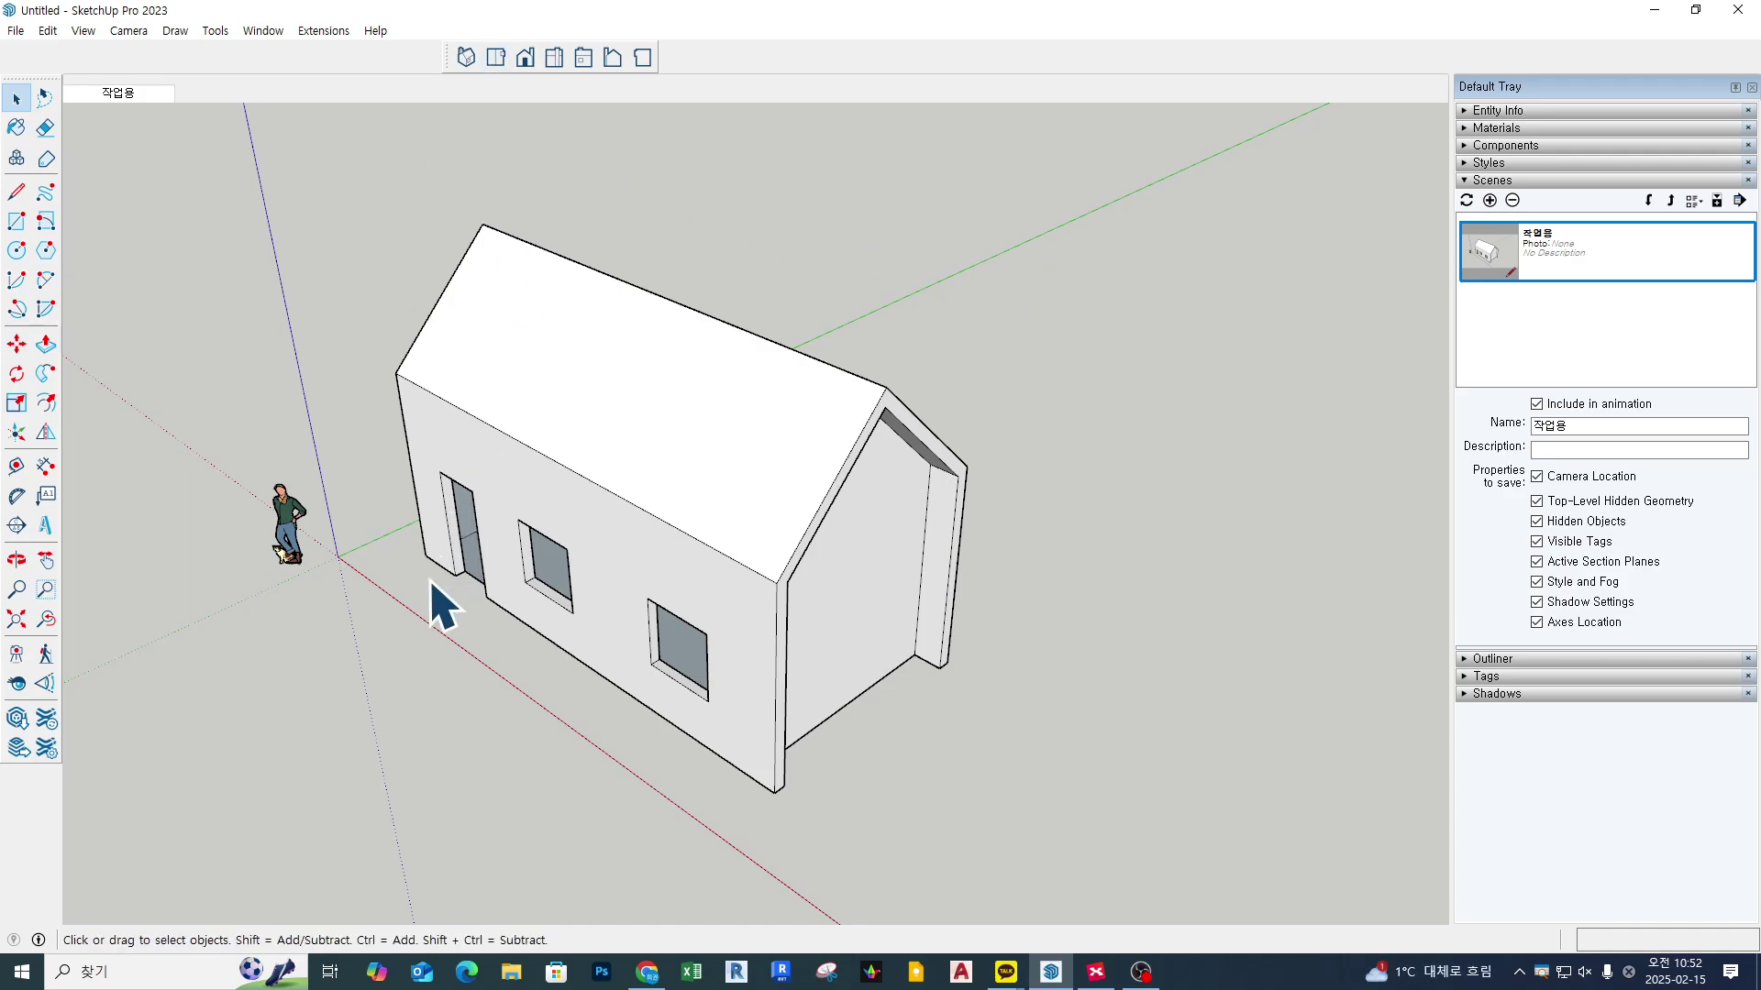
mouse_move(340, 722)
left_mouse_down()
mouse_move(412, 679)
mouse_move(415, 633)
left_mouse_up()
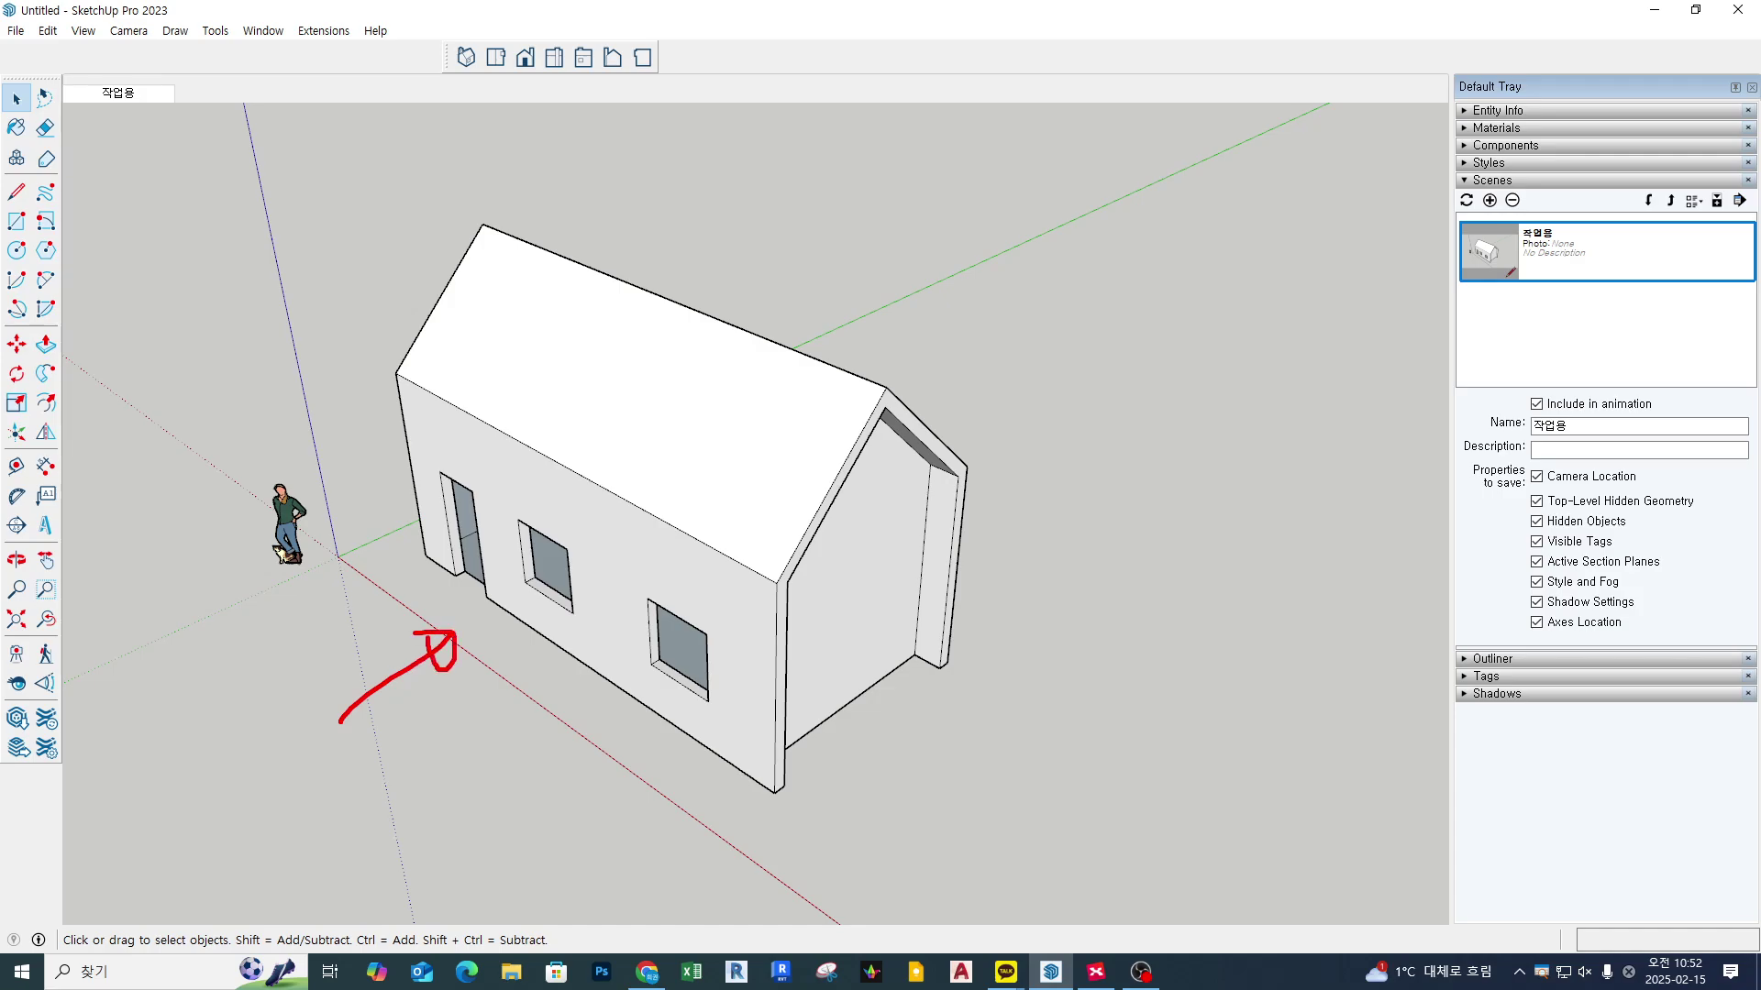
key("Escape")
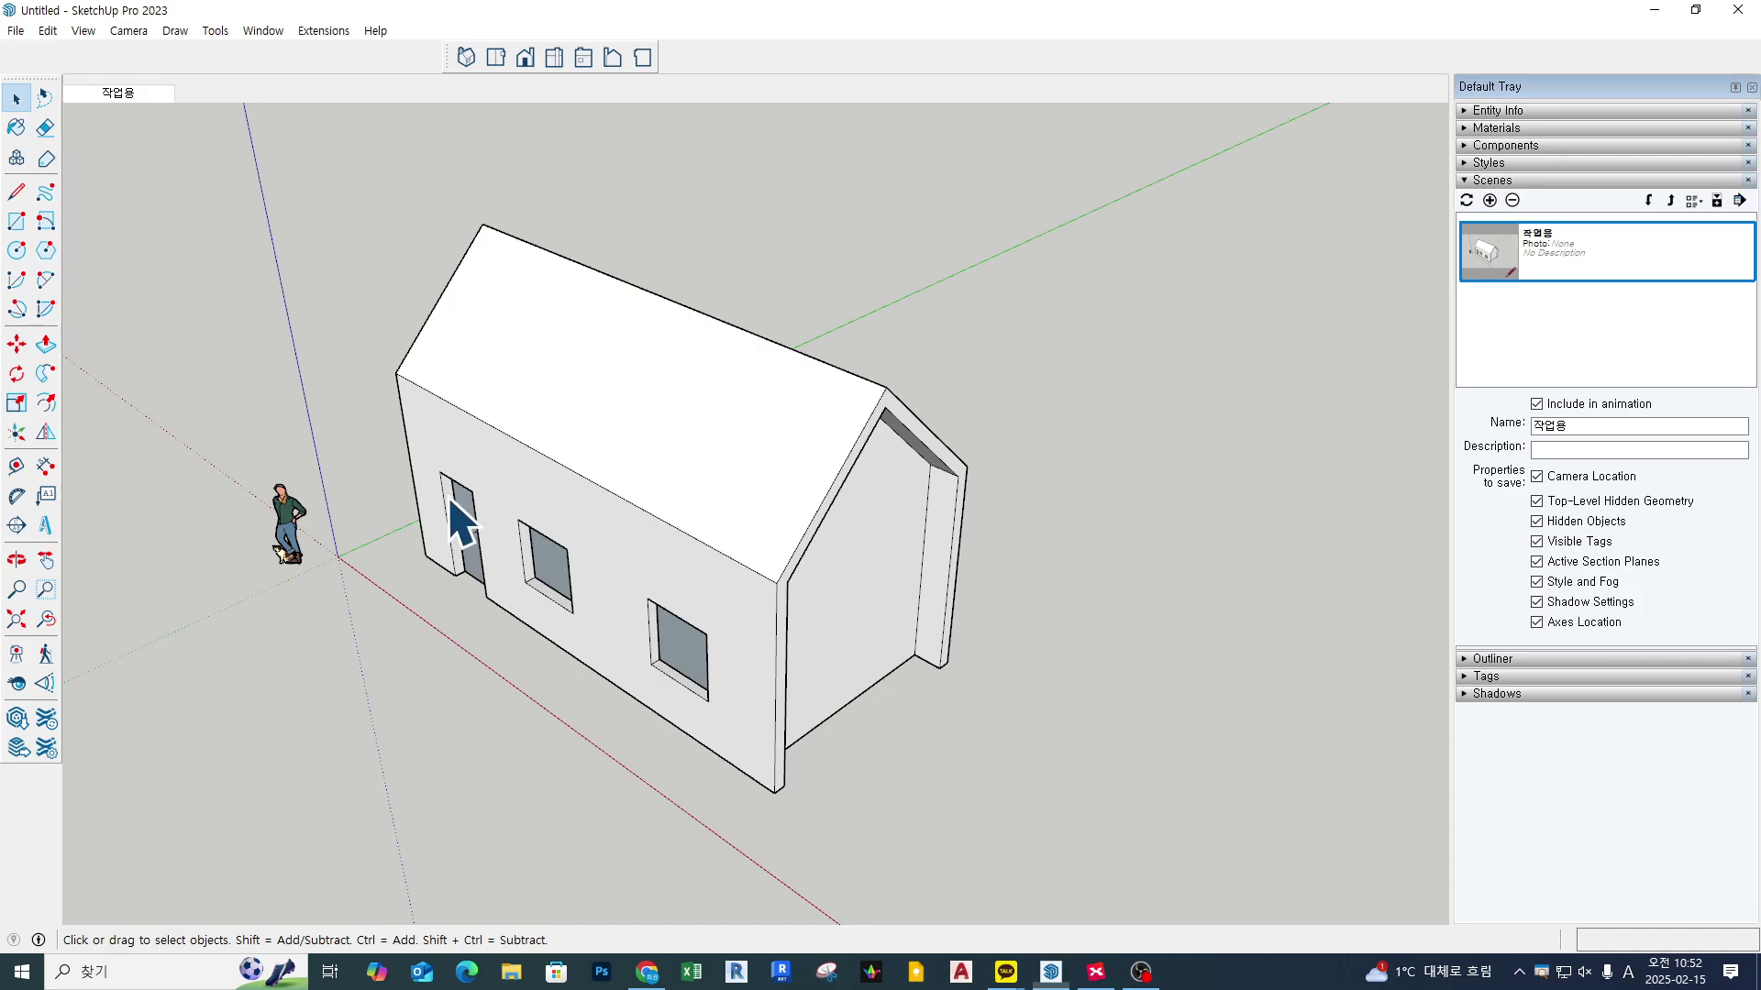
Step: Set the view to the standard Front view of the building in Parallel Projection
left_click(524, 60)
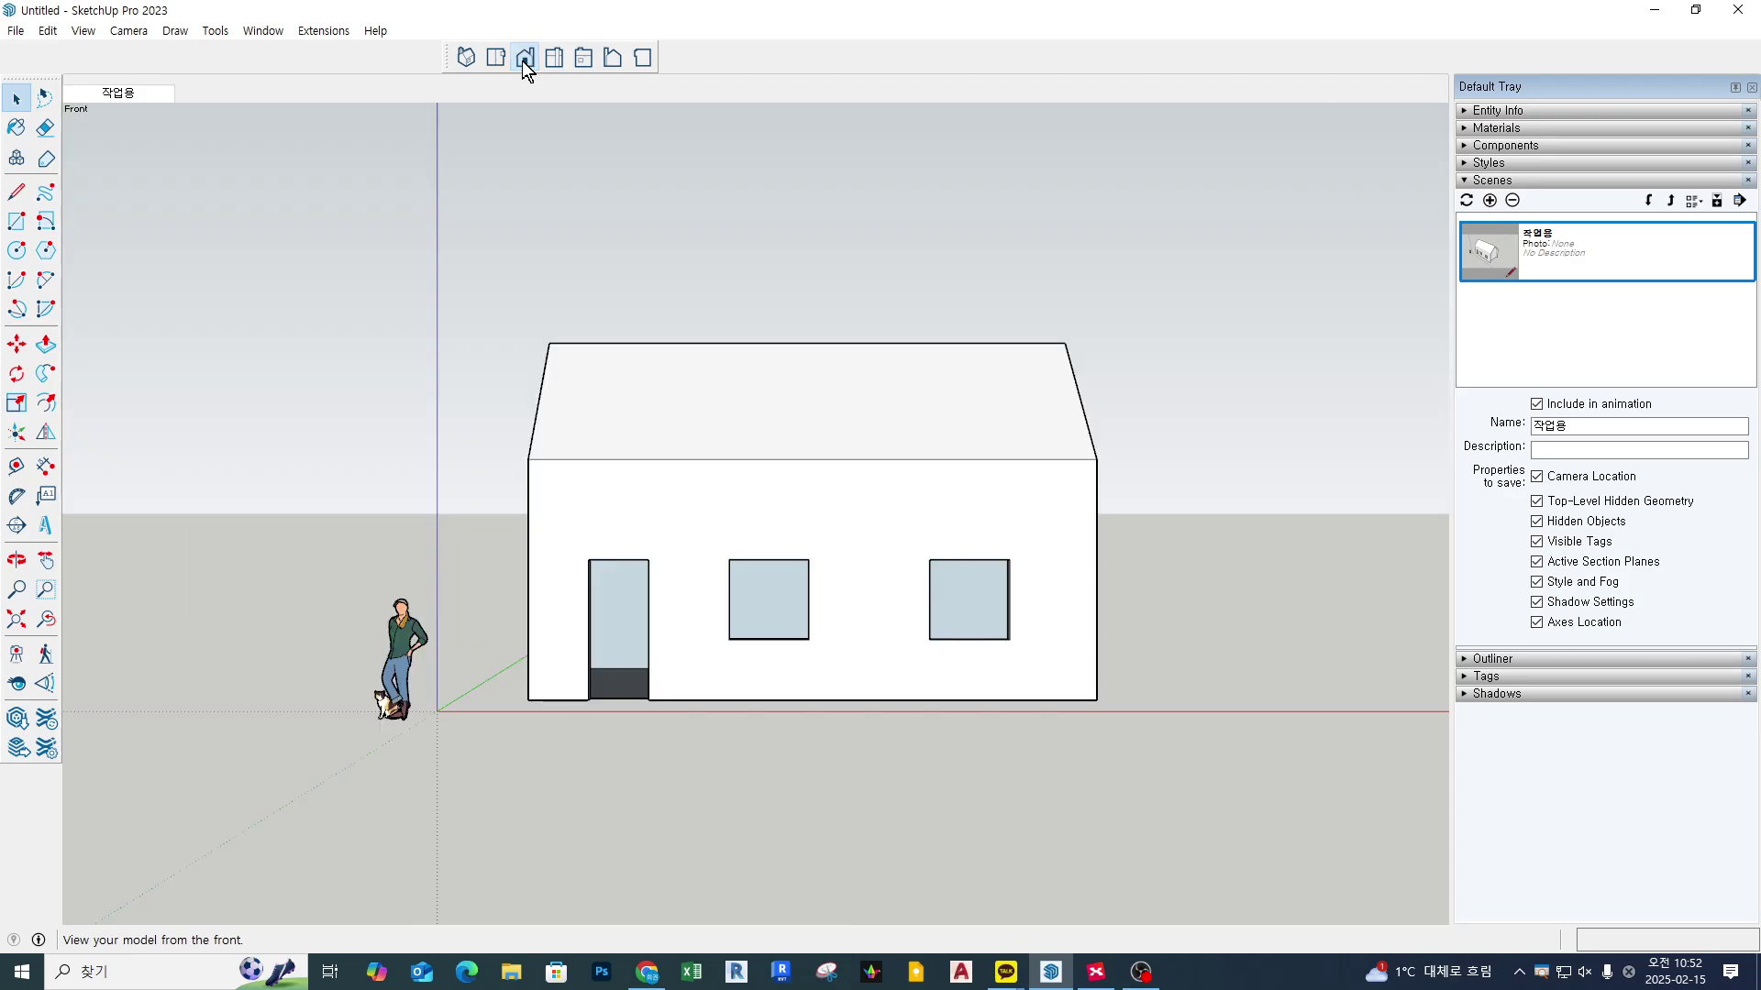
scroll(659, 711, "up", 4)
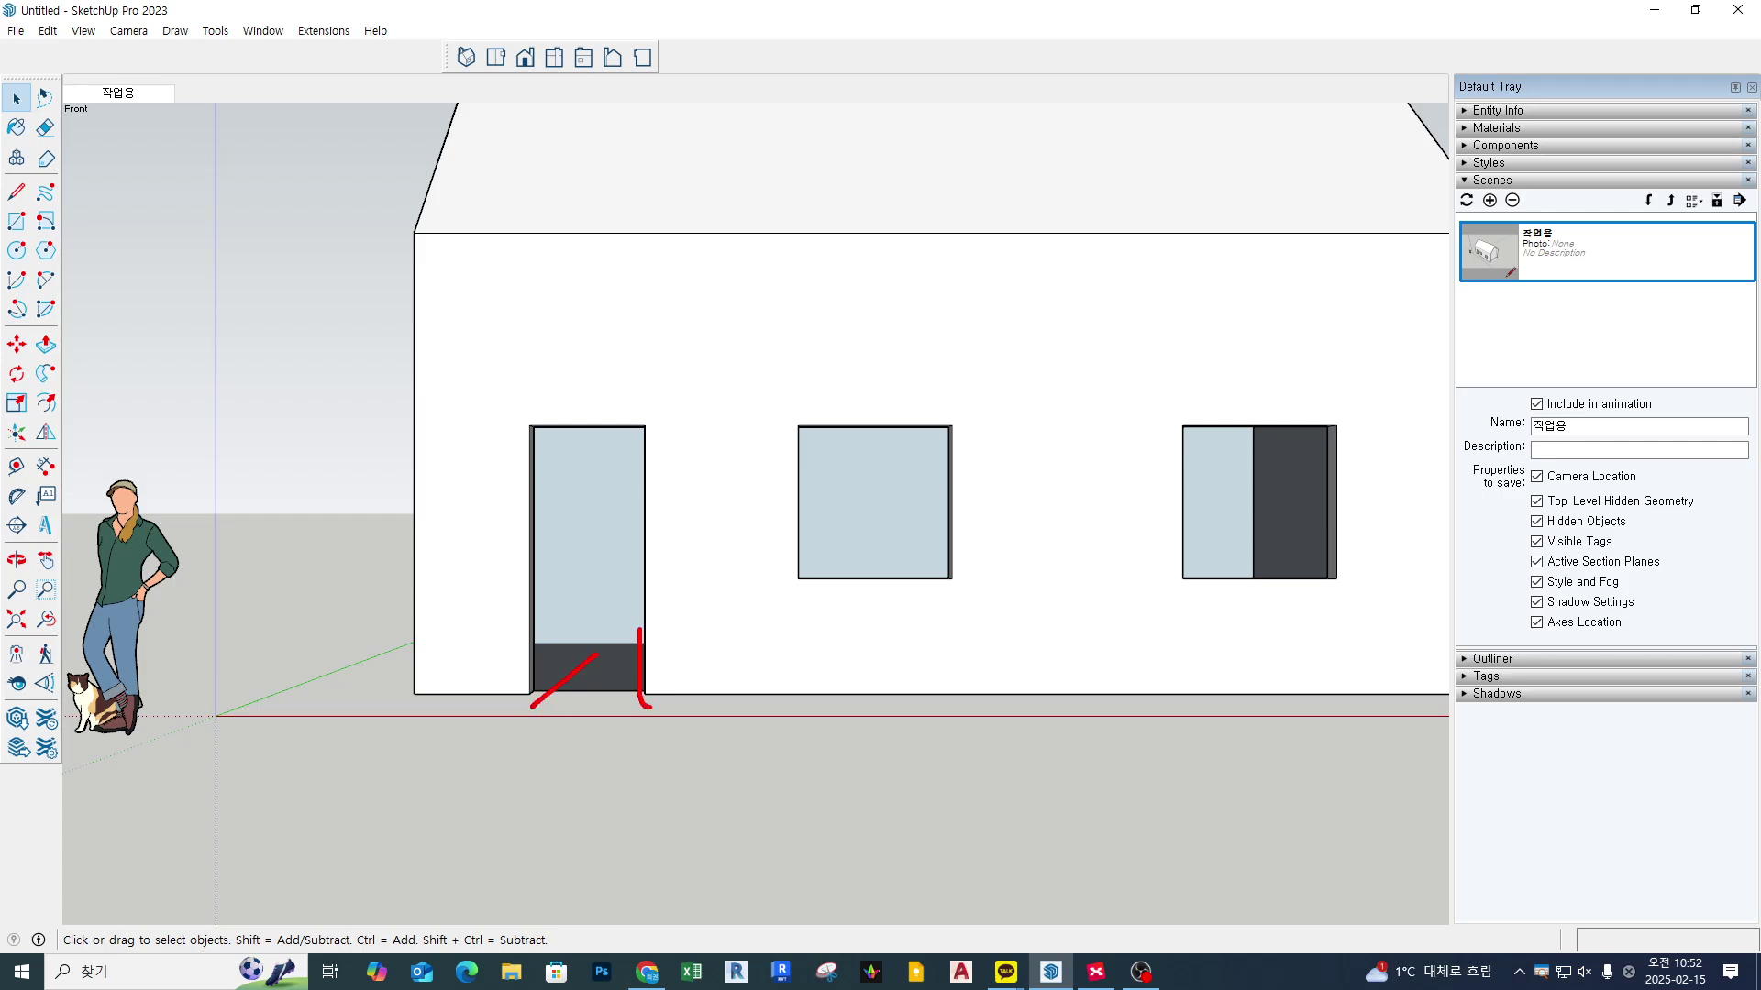
left_click(128, 30)
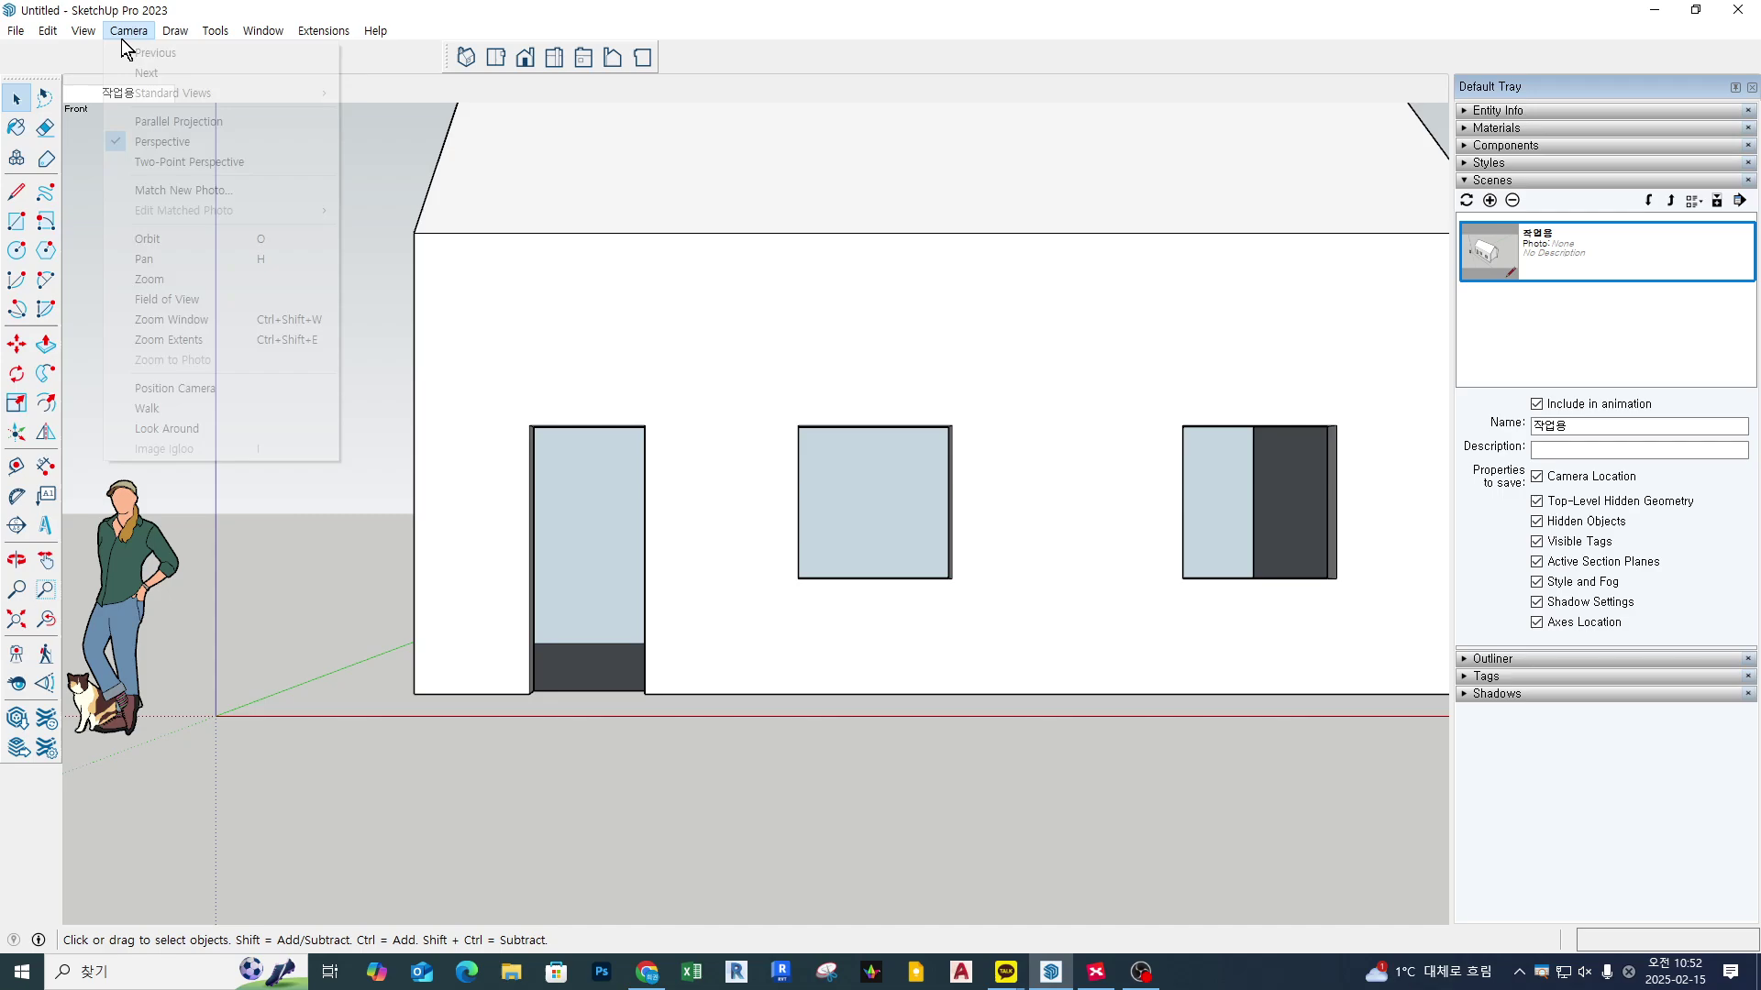
left_click(179, 121)
scroll(541, 532, "down", 3)
scroll(1119, 431, "up", 2)
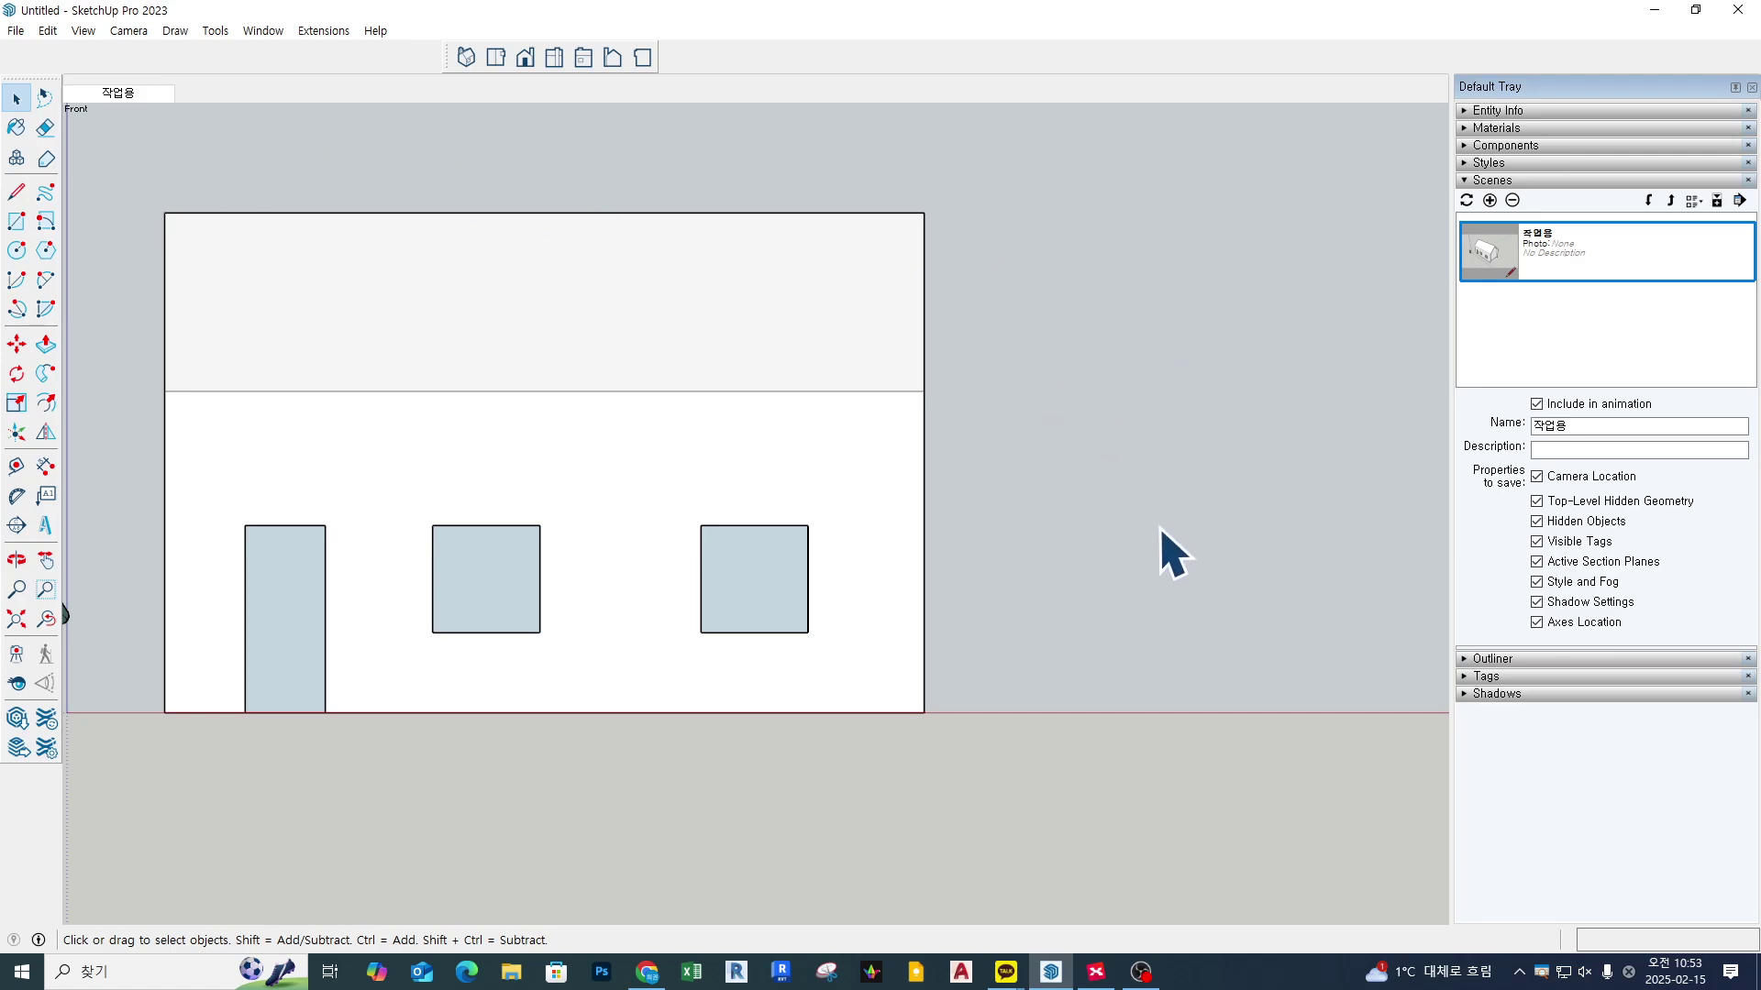
scroll(1169, 553, "down", 3)
scroll(953, 293, "up", 2)
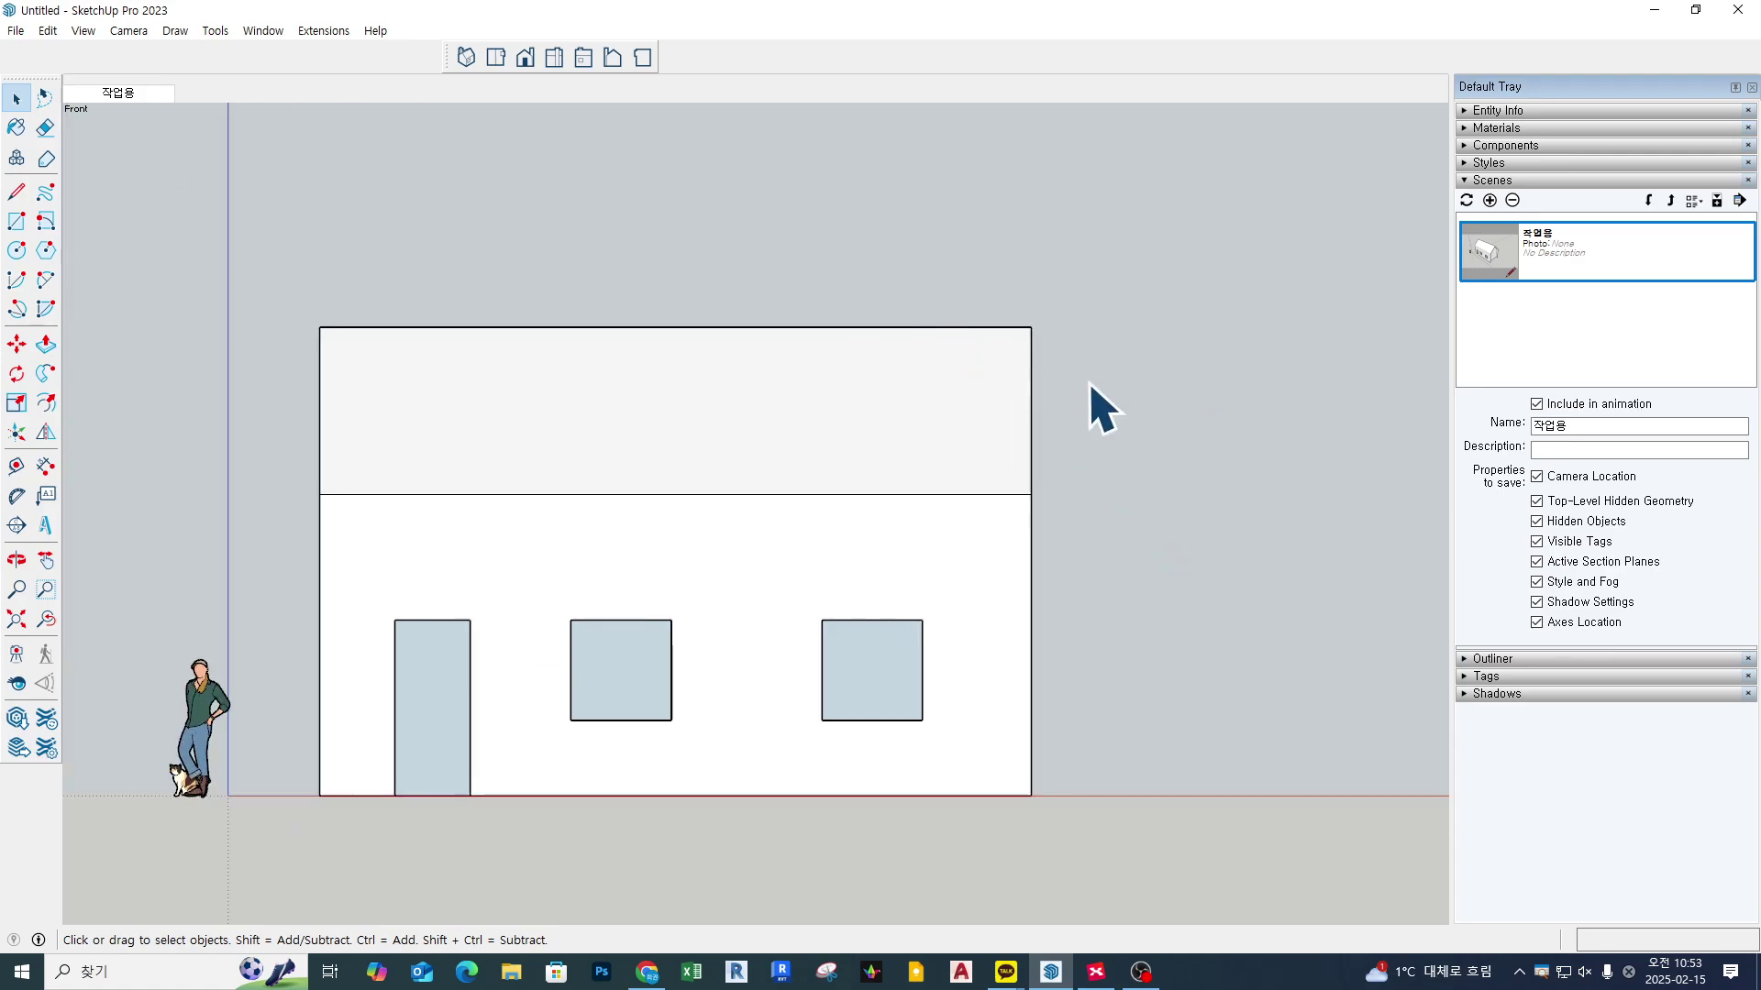
Step: Add a second scene of the front elevation and name it 정면도
left_click(1490, 200)
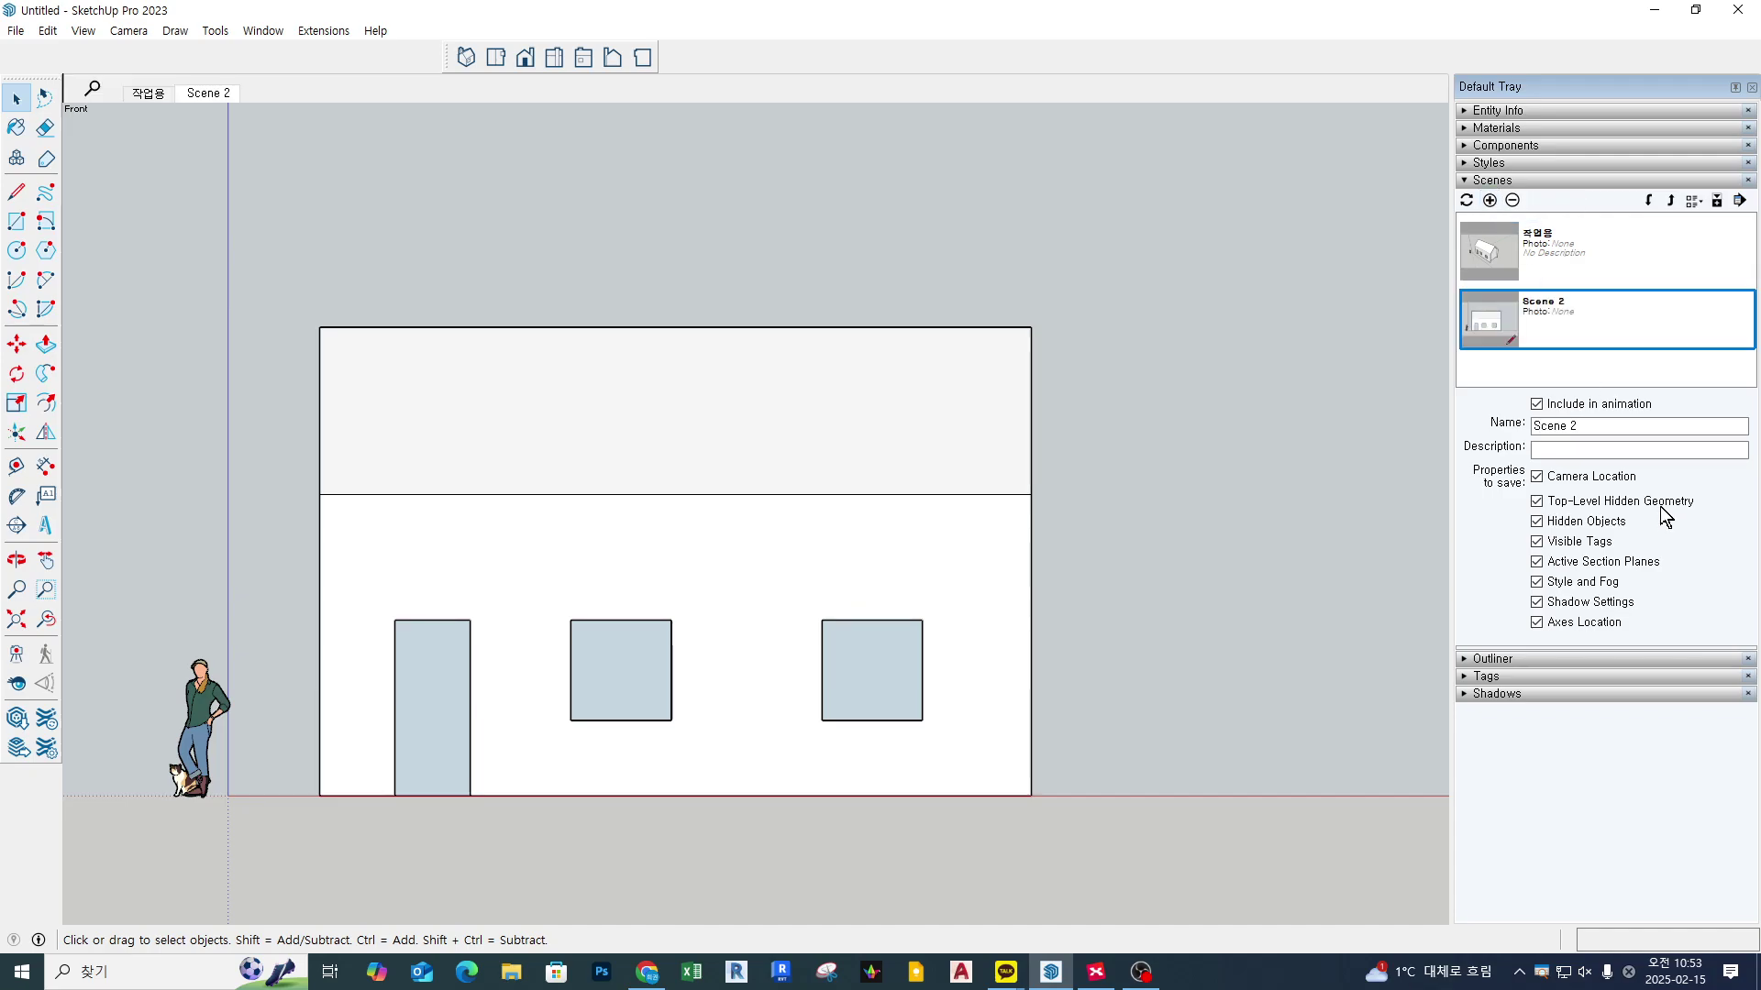
double_click(1642, 427)
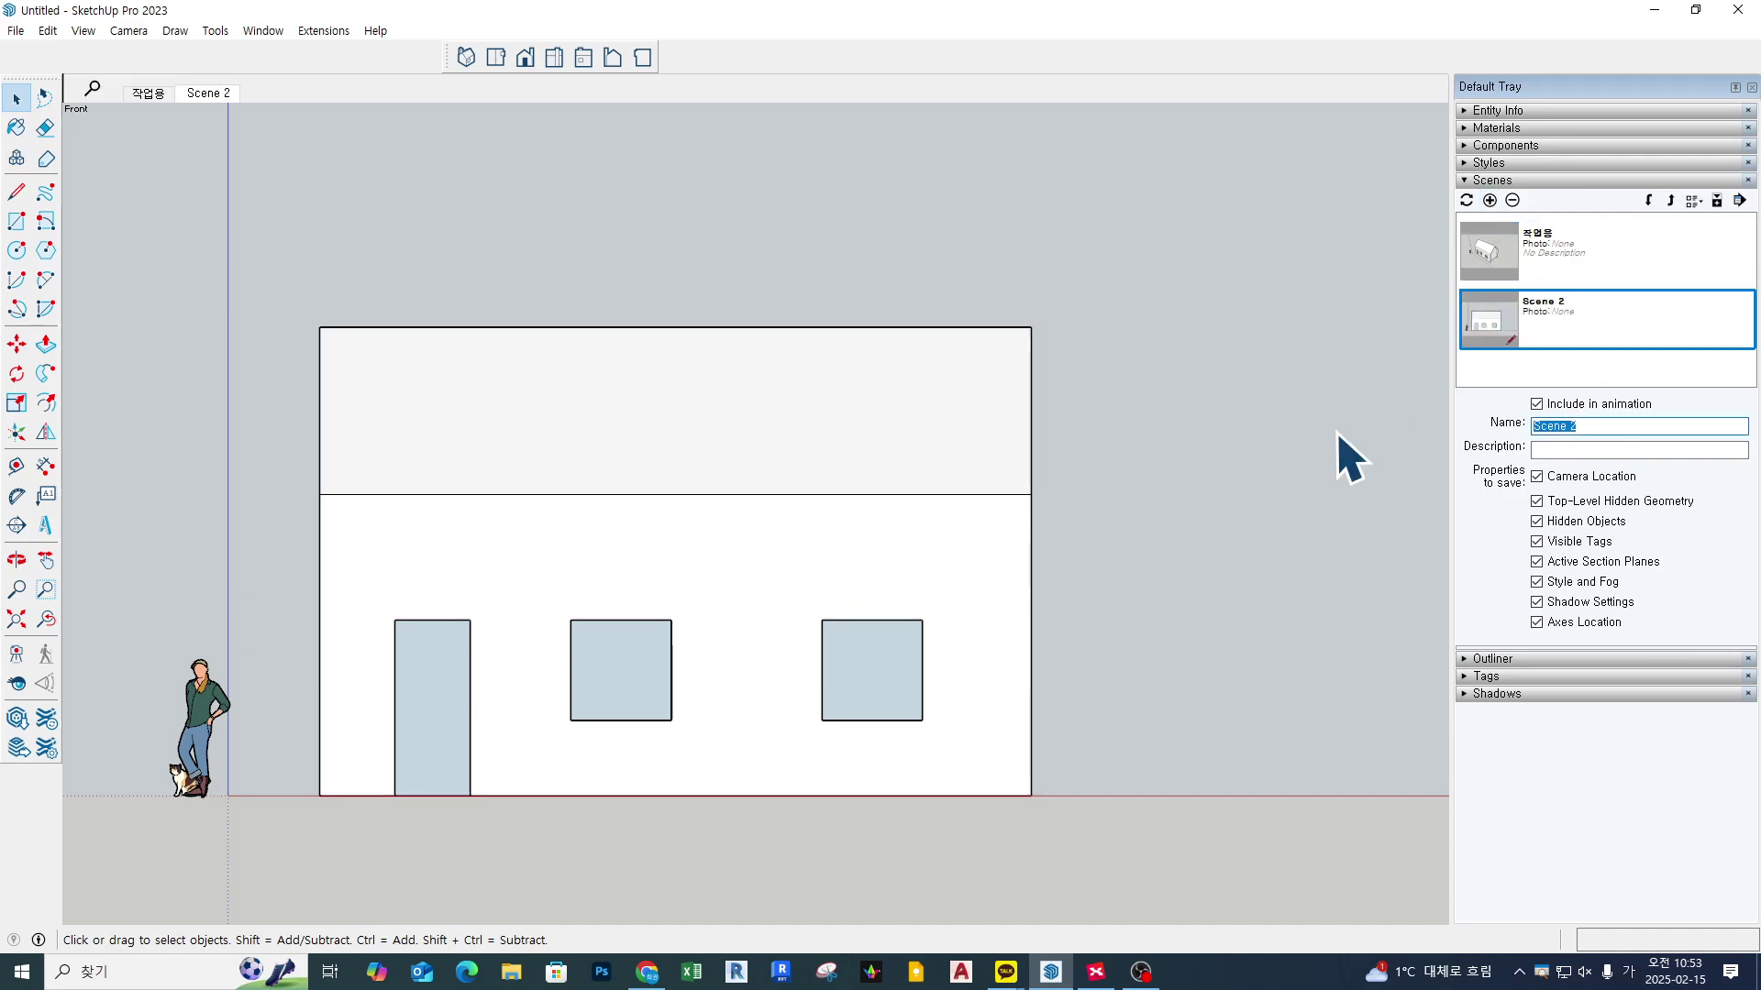
type("ㅅ")
key("Return")
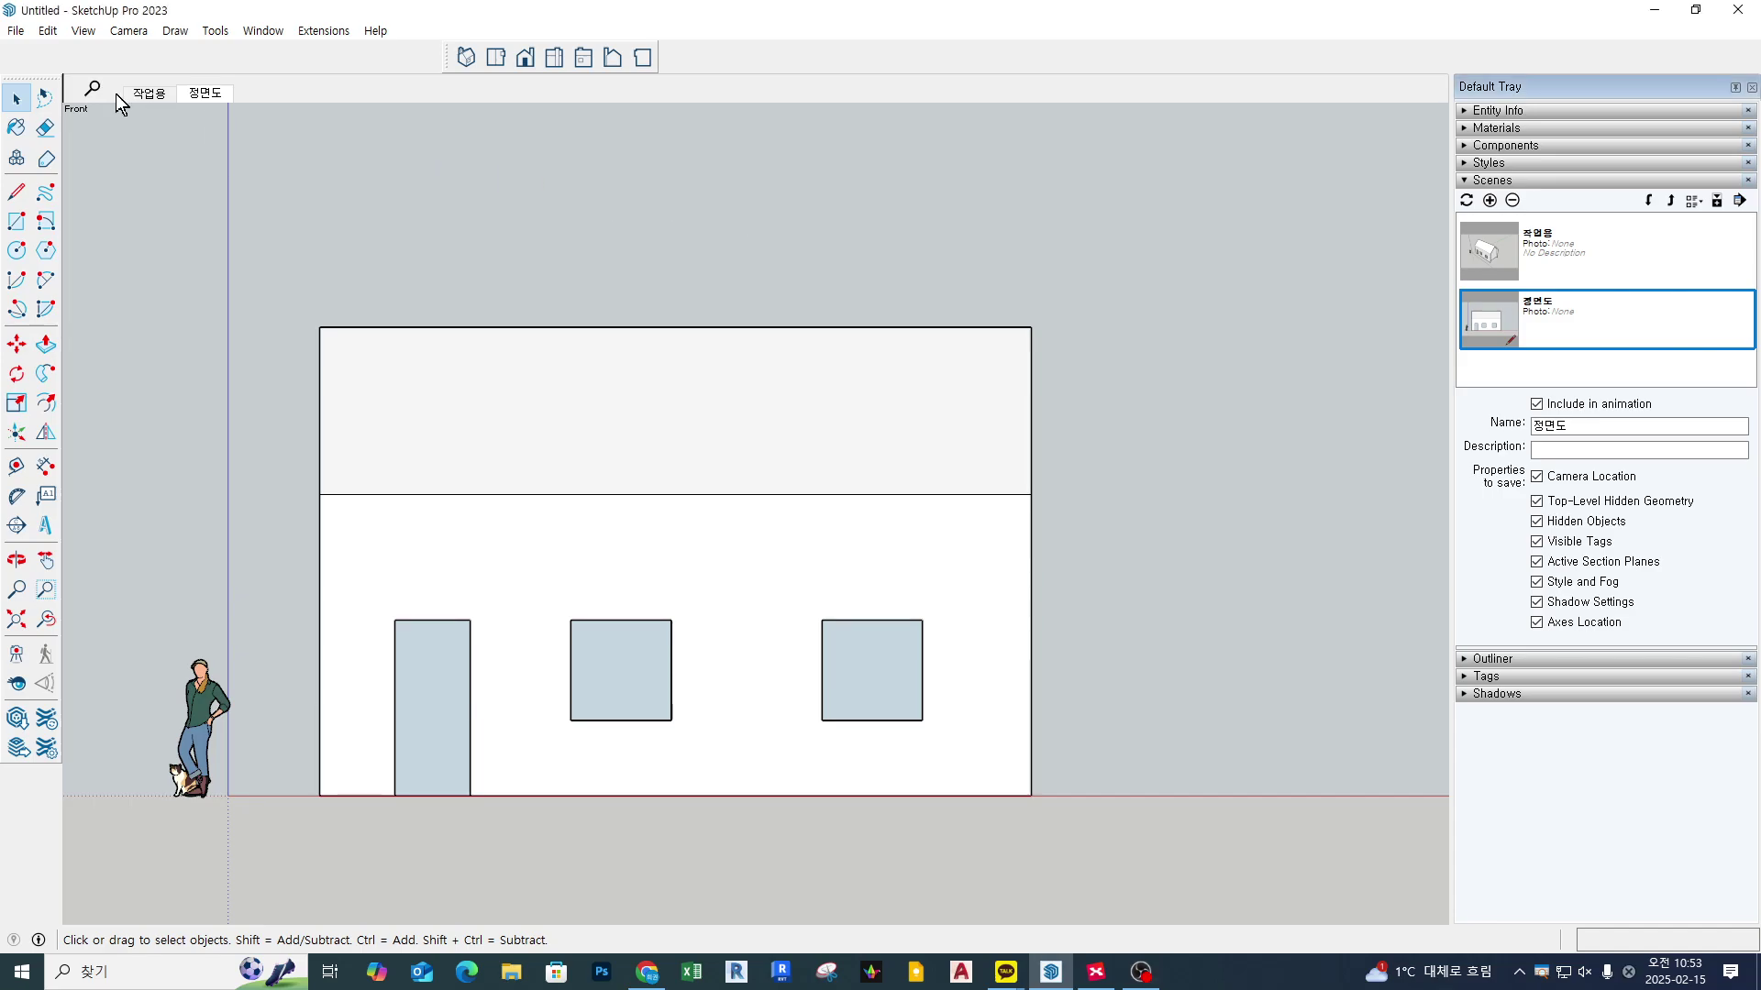
Step: Switch between the 작업용 and 정면도 scenes and end on the 작업용 scene
left_click(145, 95)
left_click(202, 95)
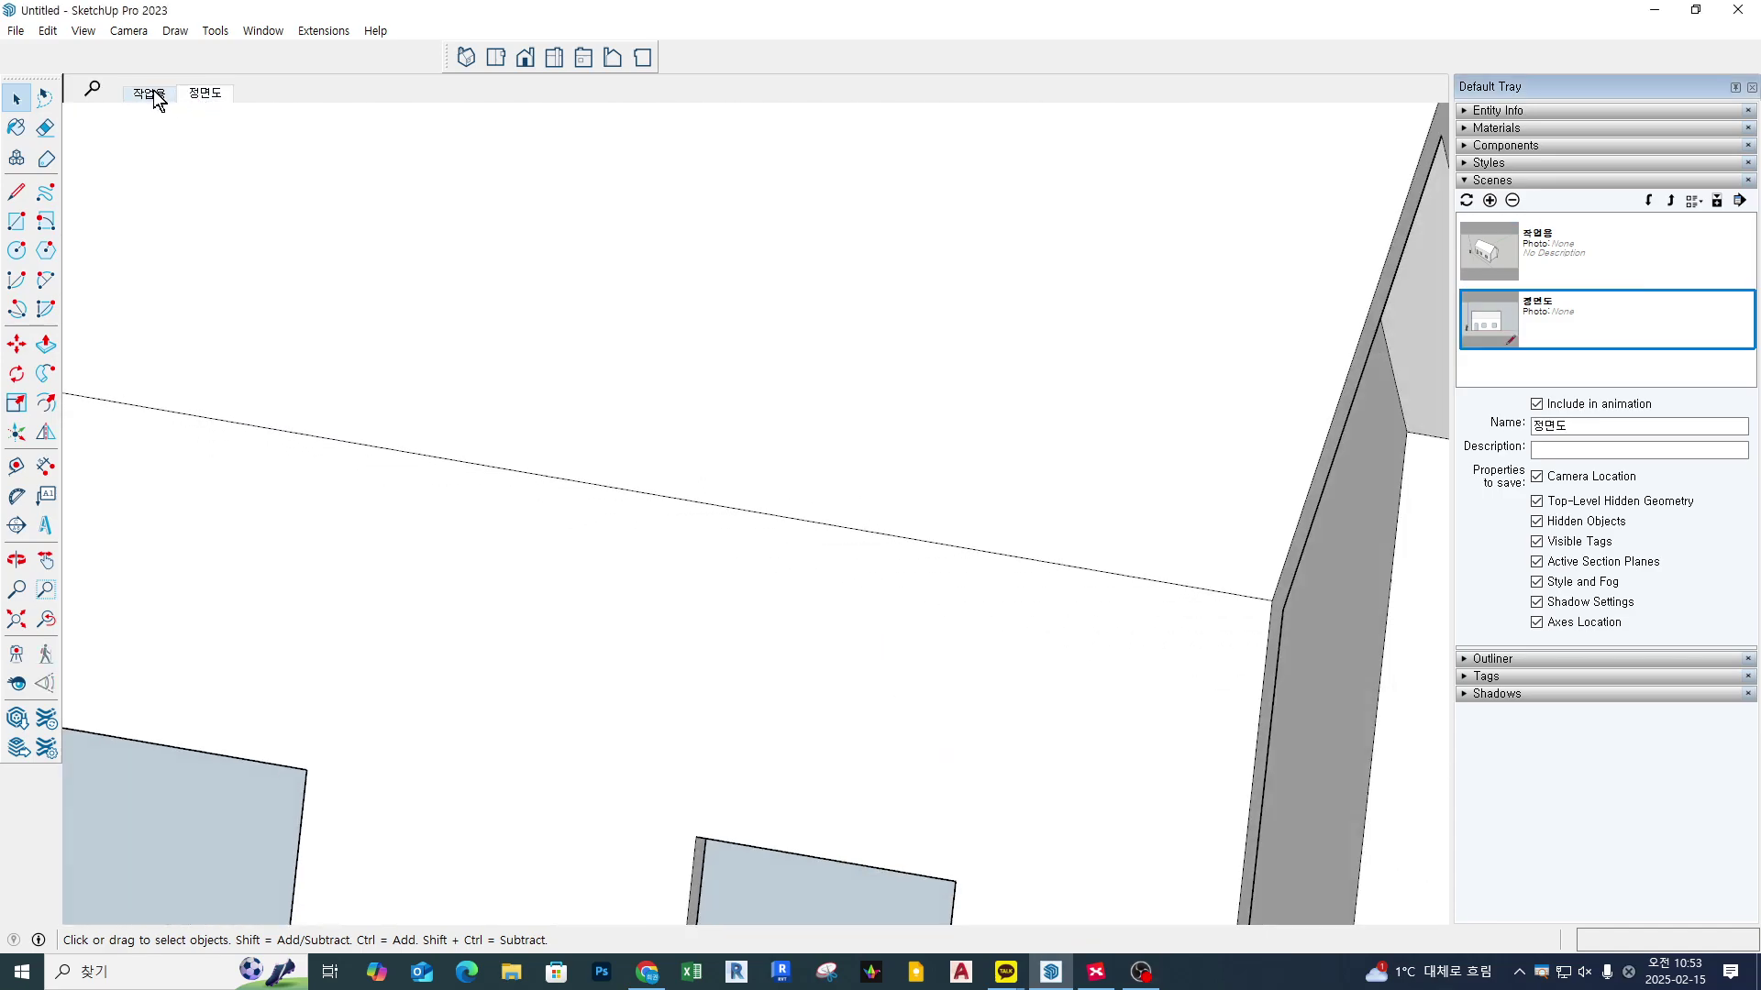
left_click(151, 94)
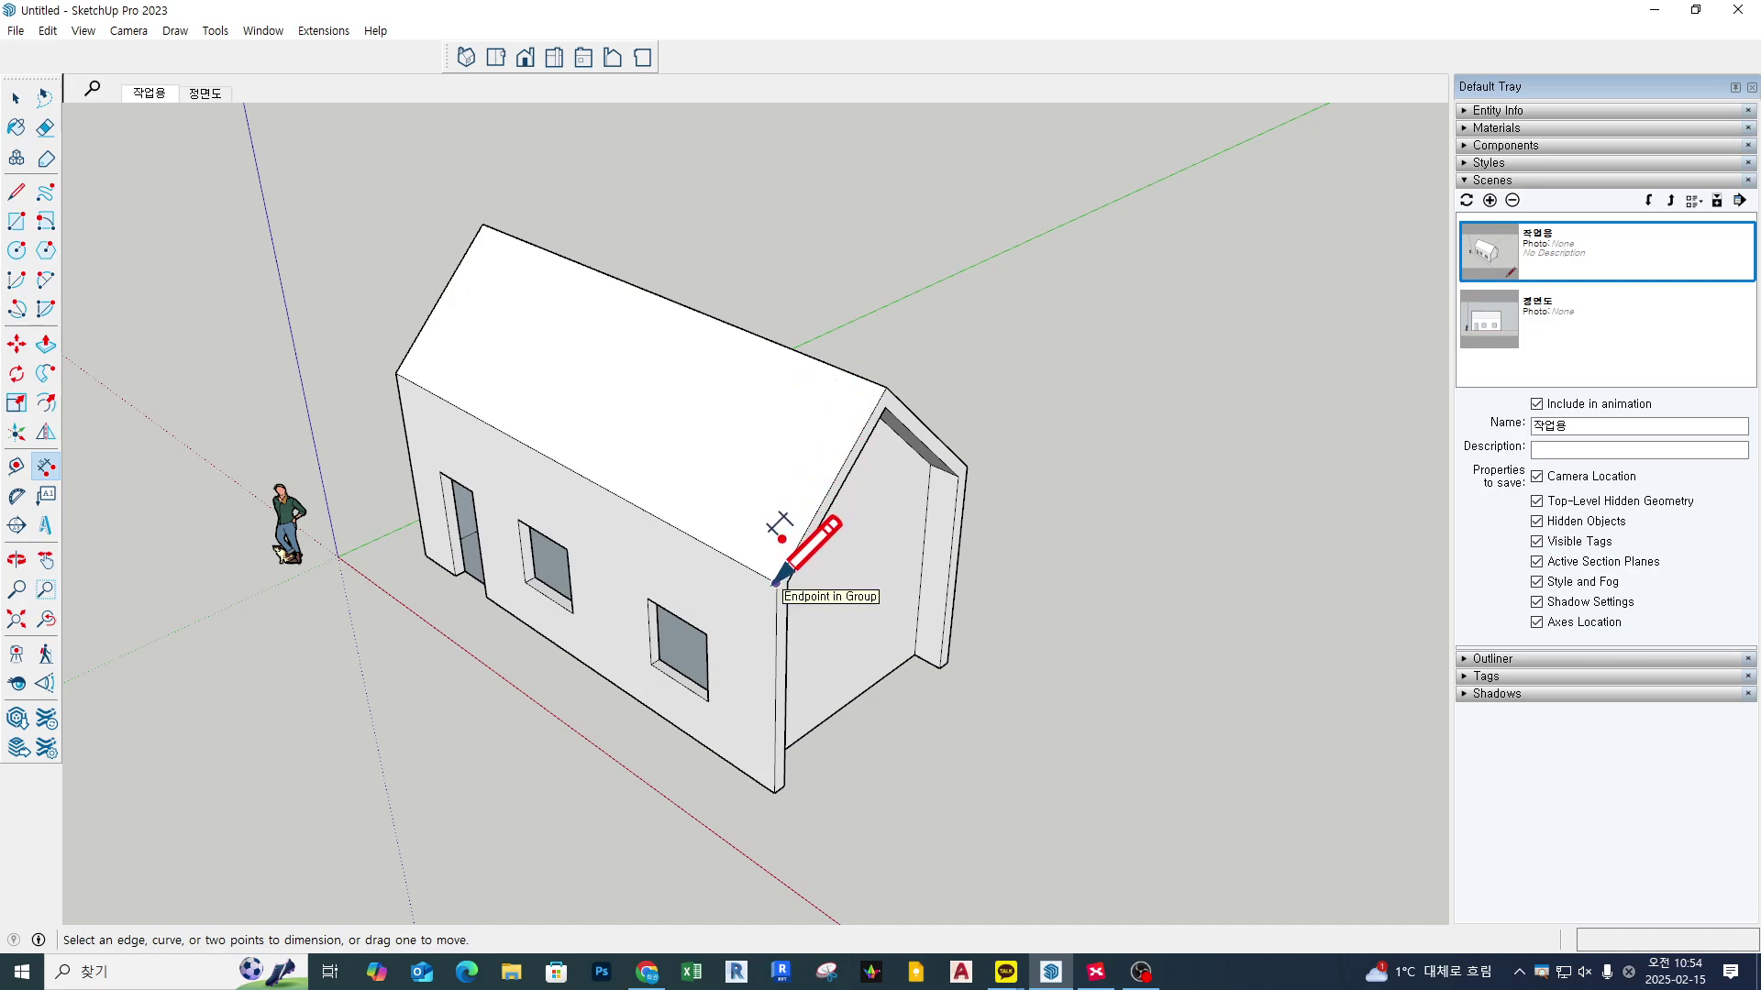
Step: Dimension both sloping roof edges between eave and ridge at the open gable end, placing each dimension outside the gable
left_click(776, 581)
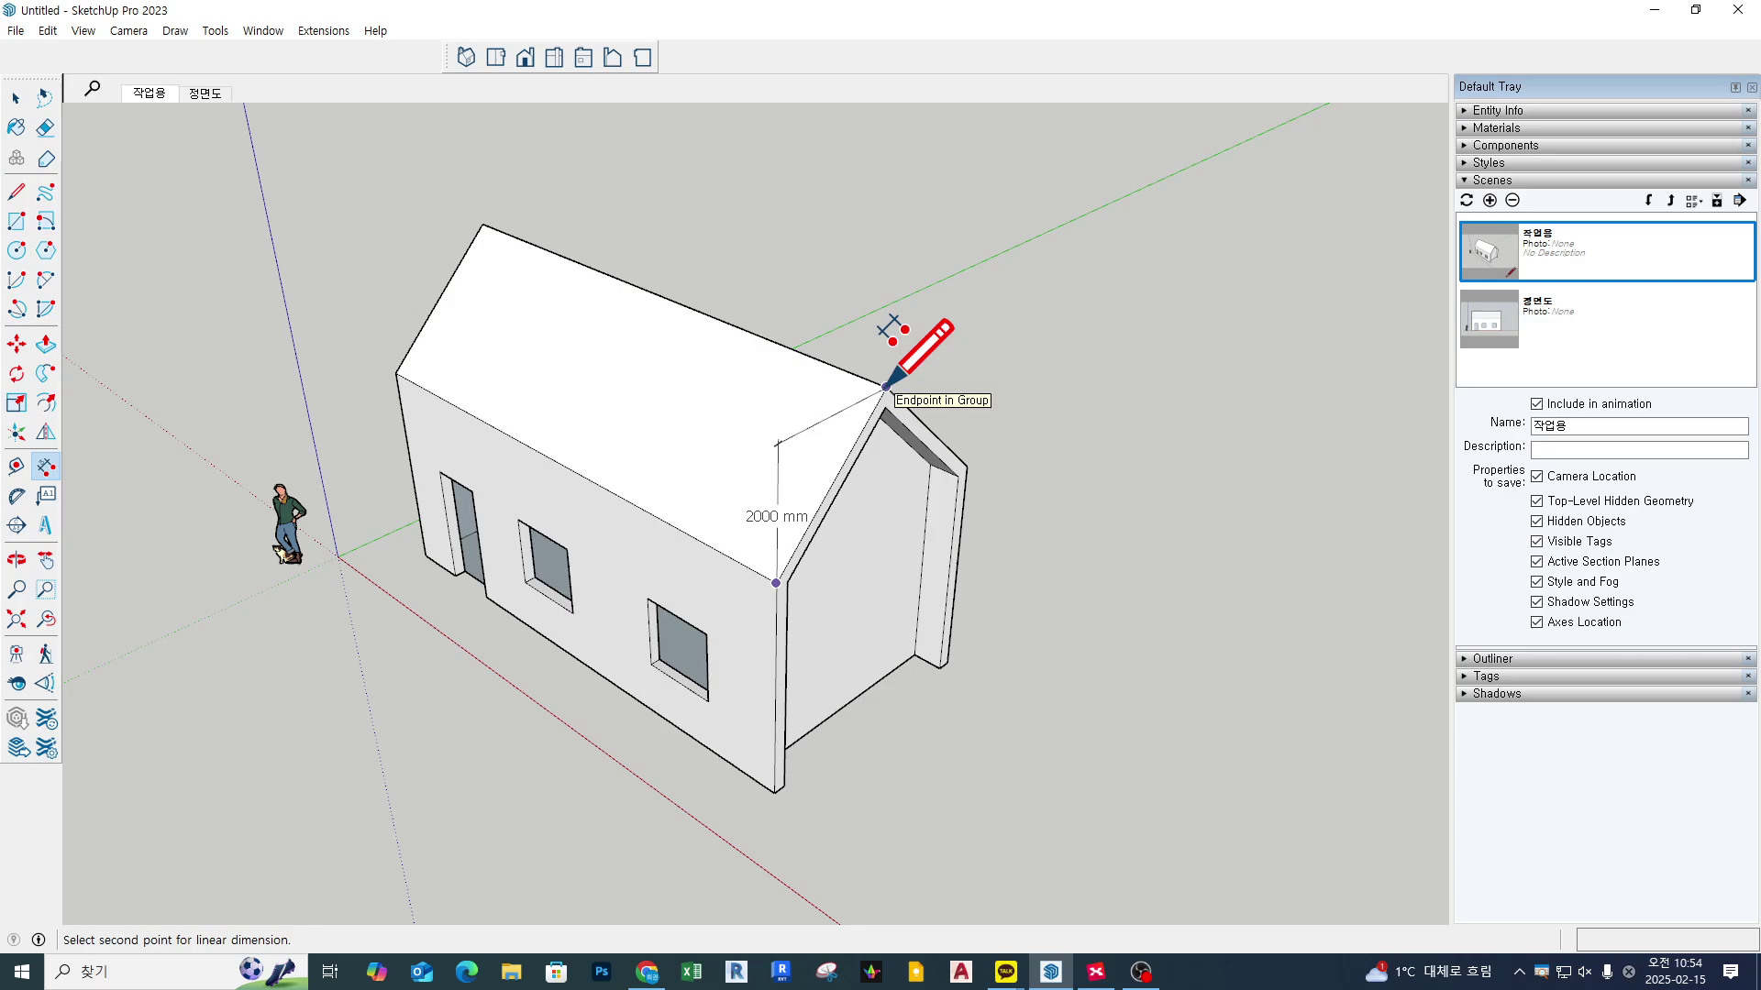
left_click(886, 387)
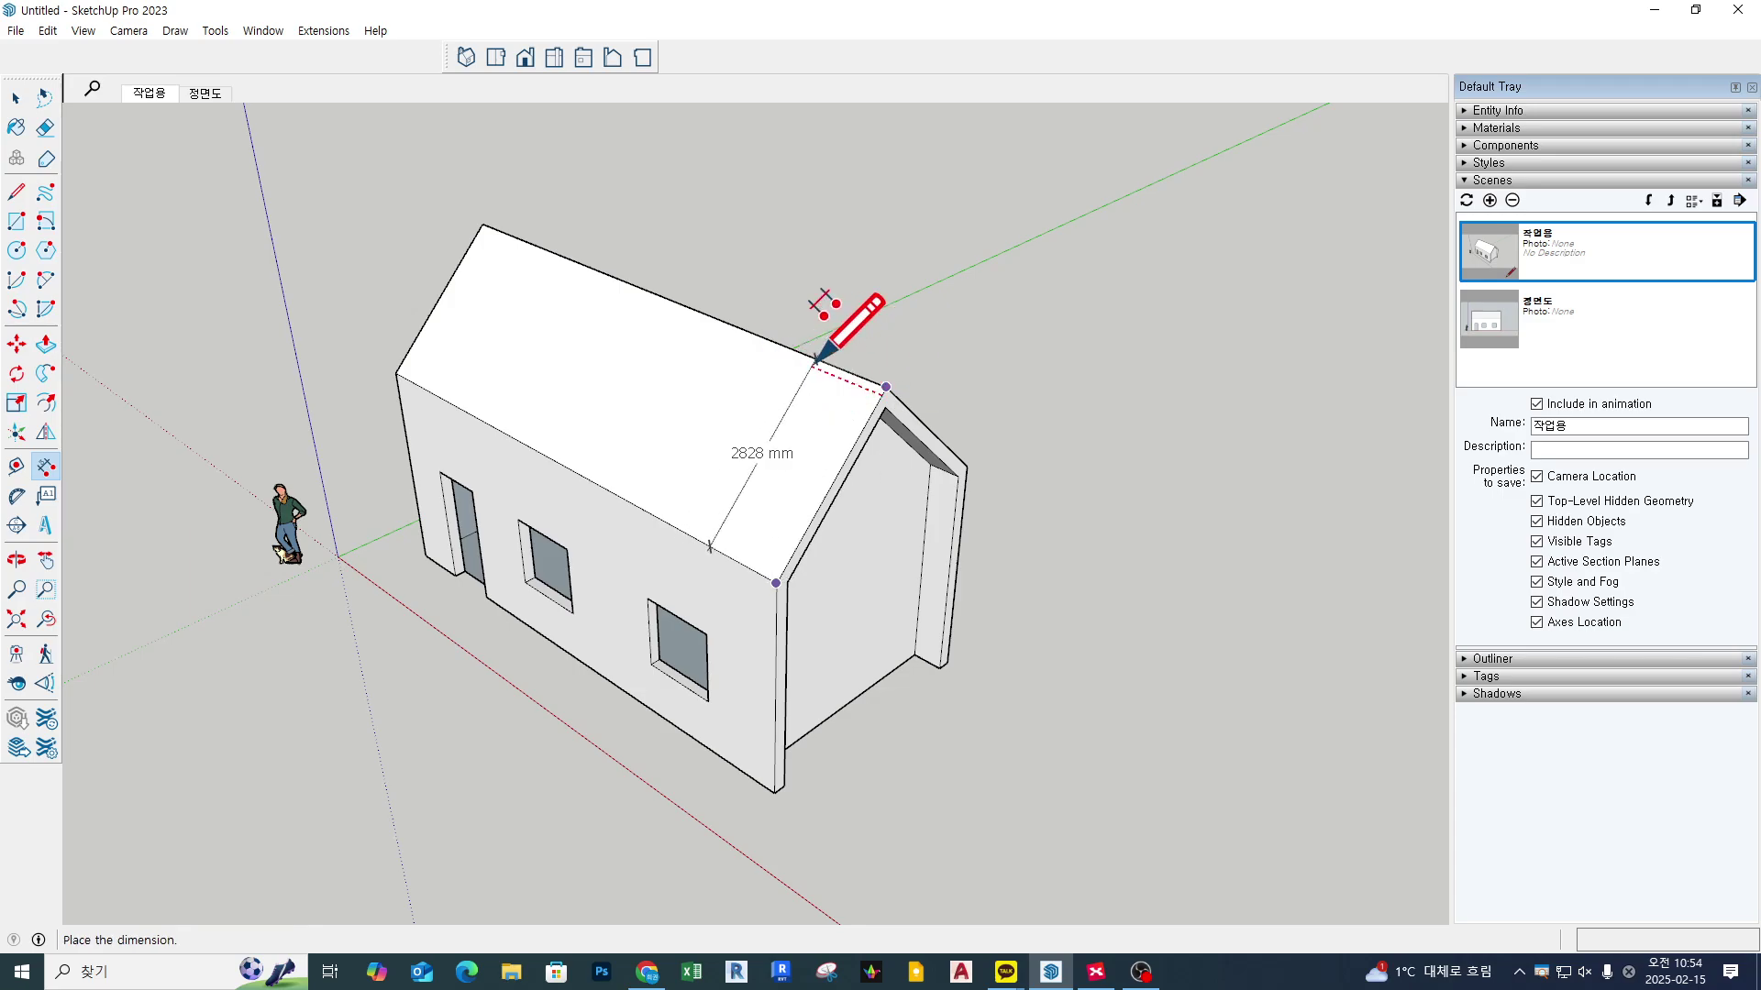
left_click(944, 412)
middle_click_drag(1140, 479, 358, 495)
scroll(635, 449, "up", 2)
left_click(565, 369)
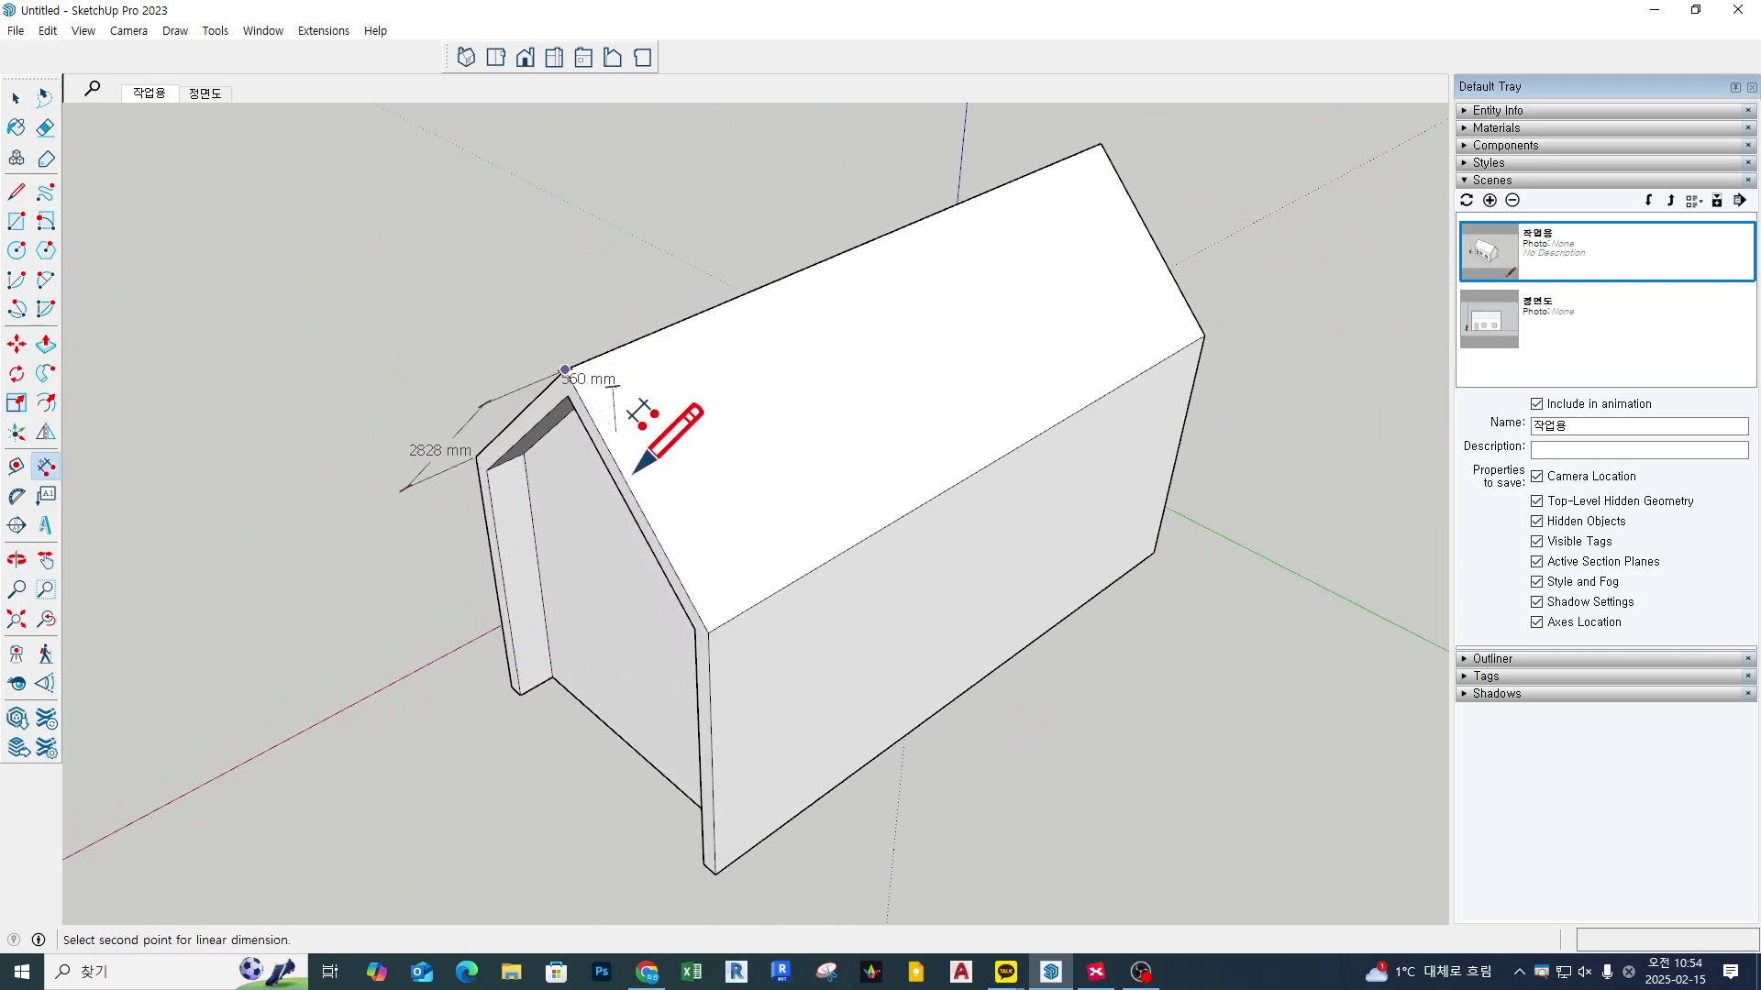
left_click(708, 633)
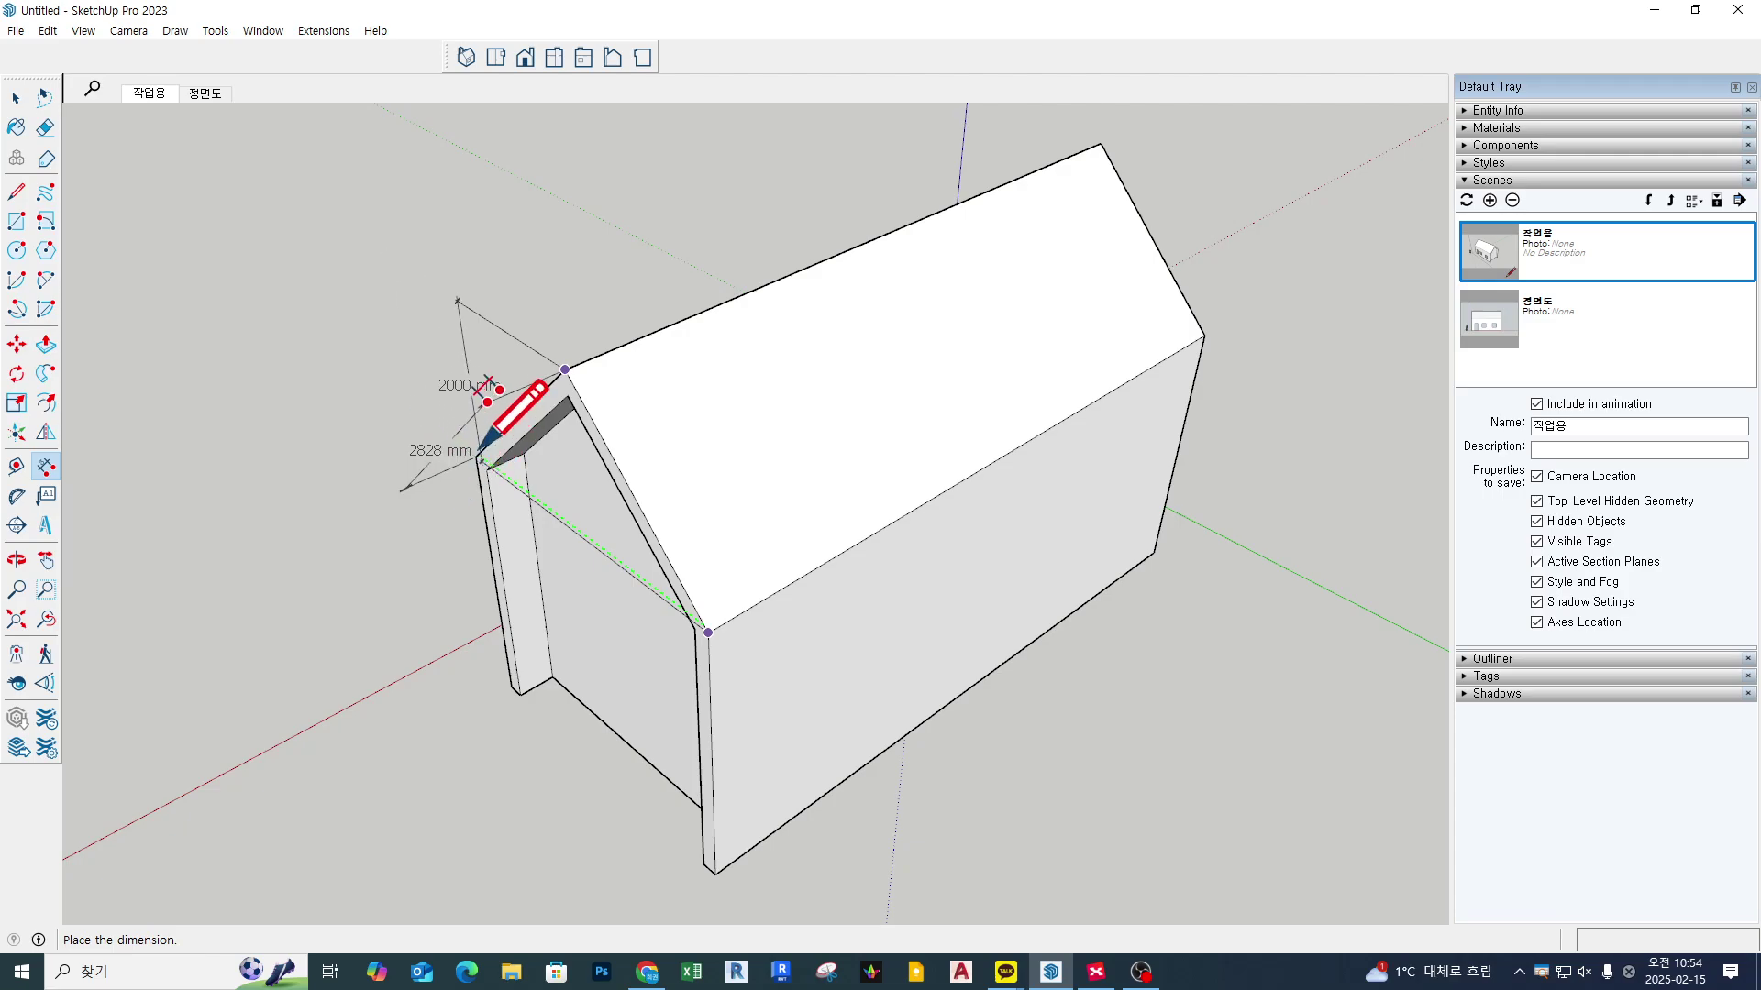
middle_click_drag(481, 410, 1439, 707)
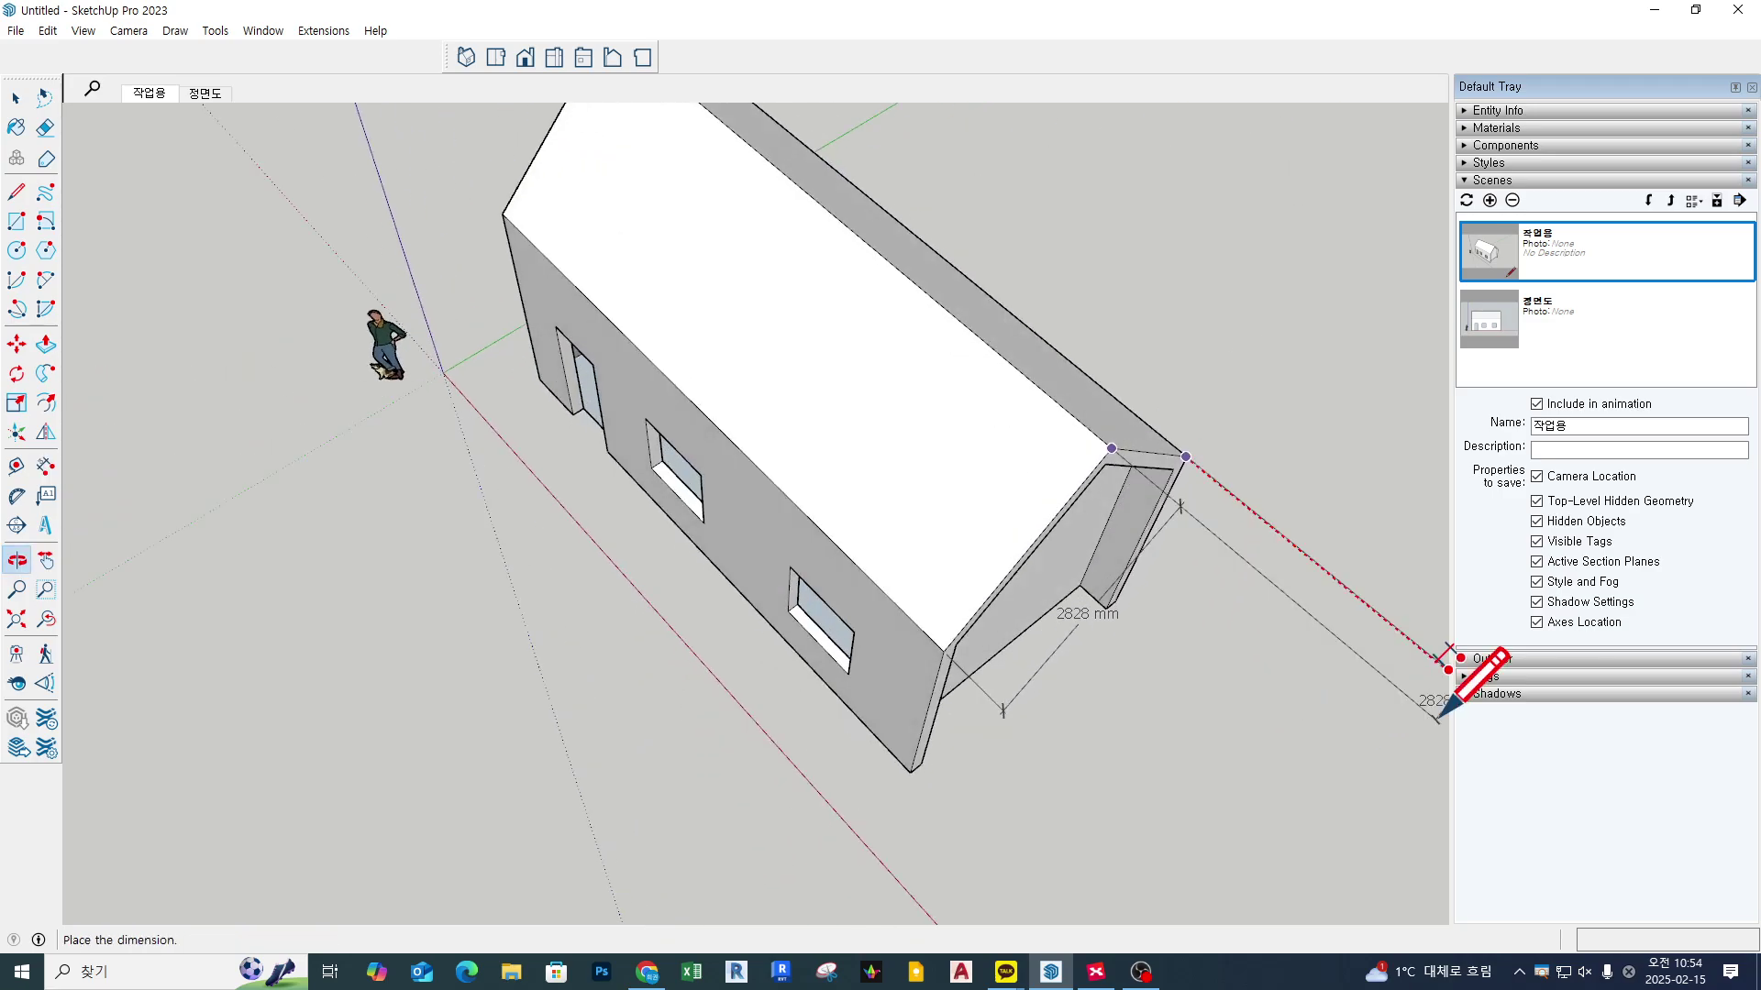
left_click(1227, 500)
Step: Dimension the height of the windowless long wall at its far corner, from eave to base, placing it outside the wall
middle_click_drag(1348, 583, 405, 275)
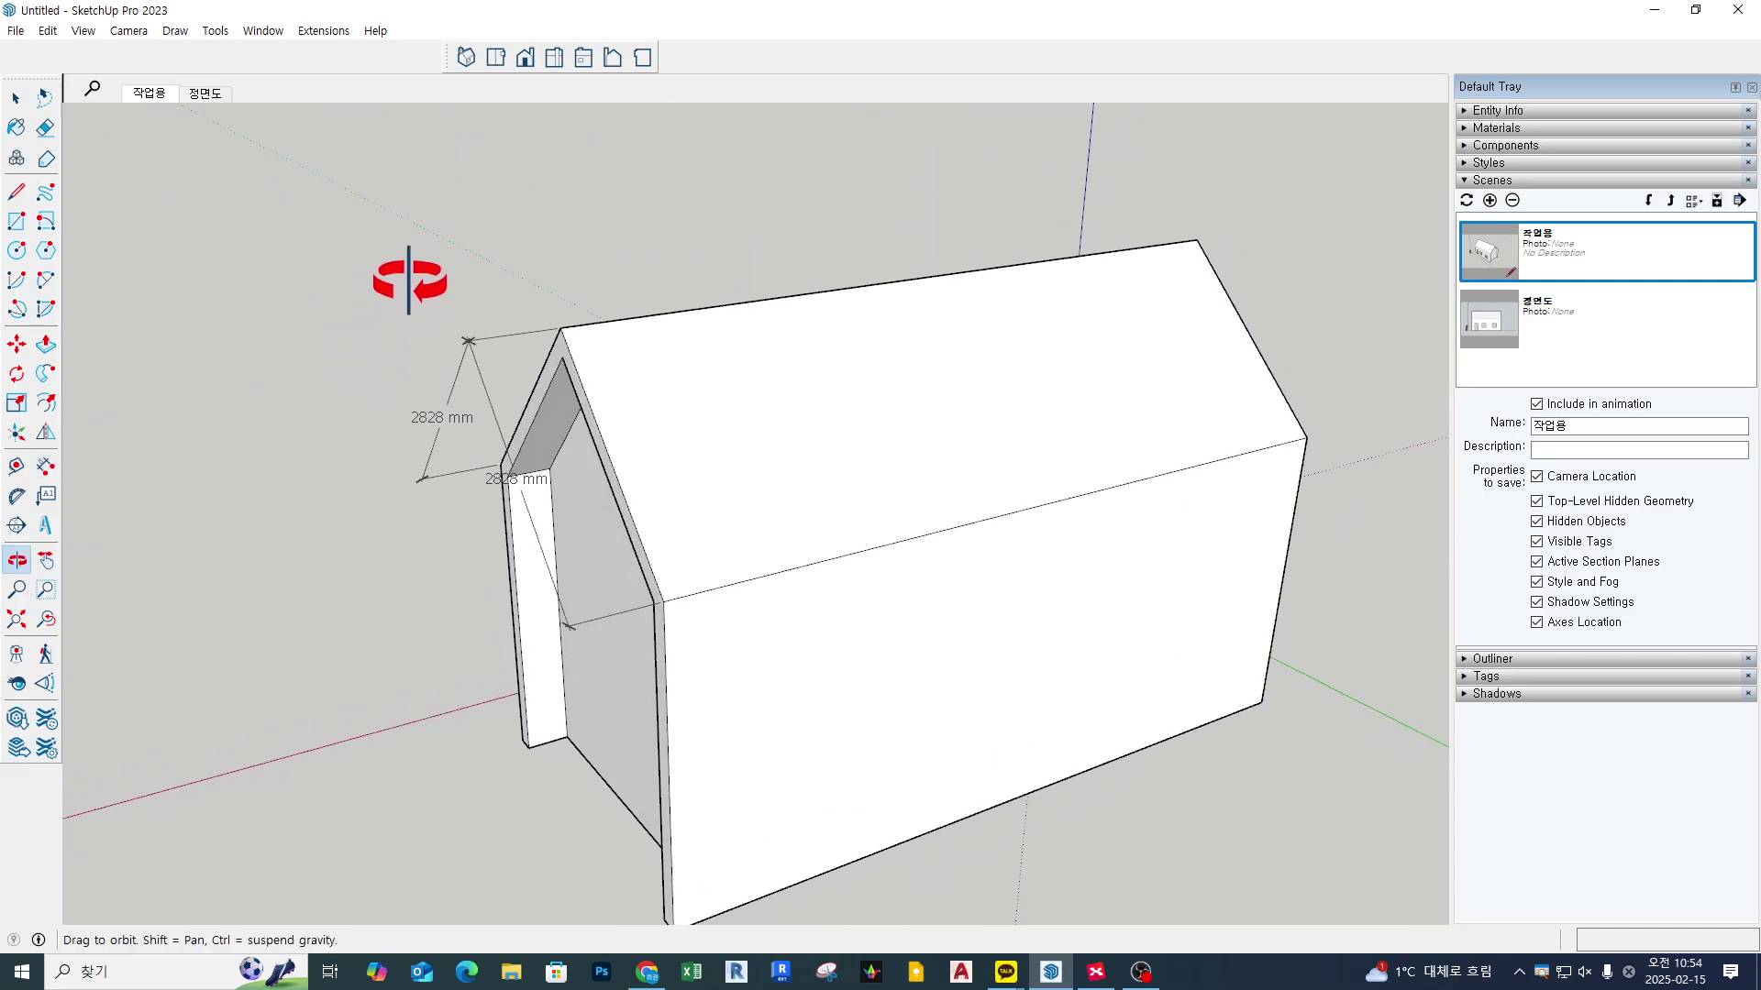
left_click(1306, 437)
left_click(1261, 702)
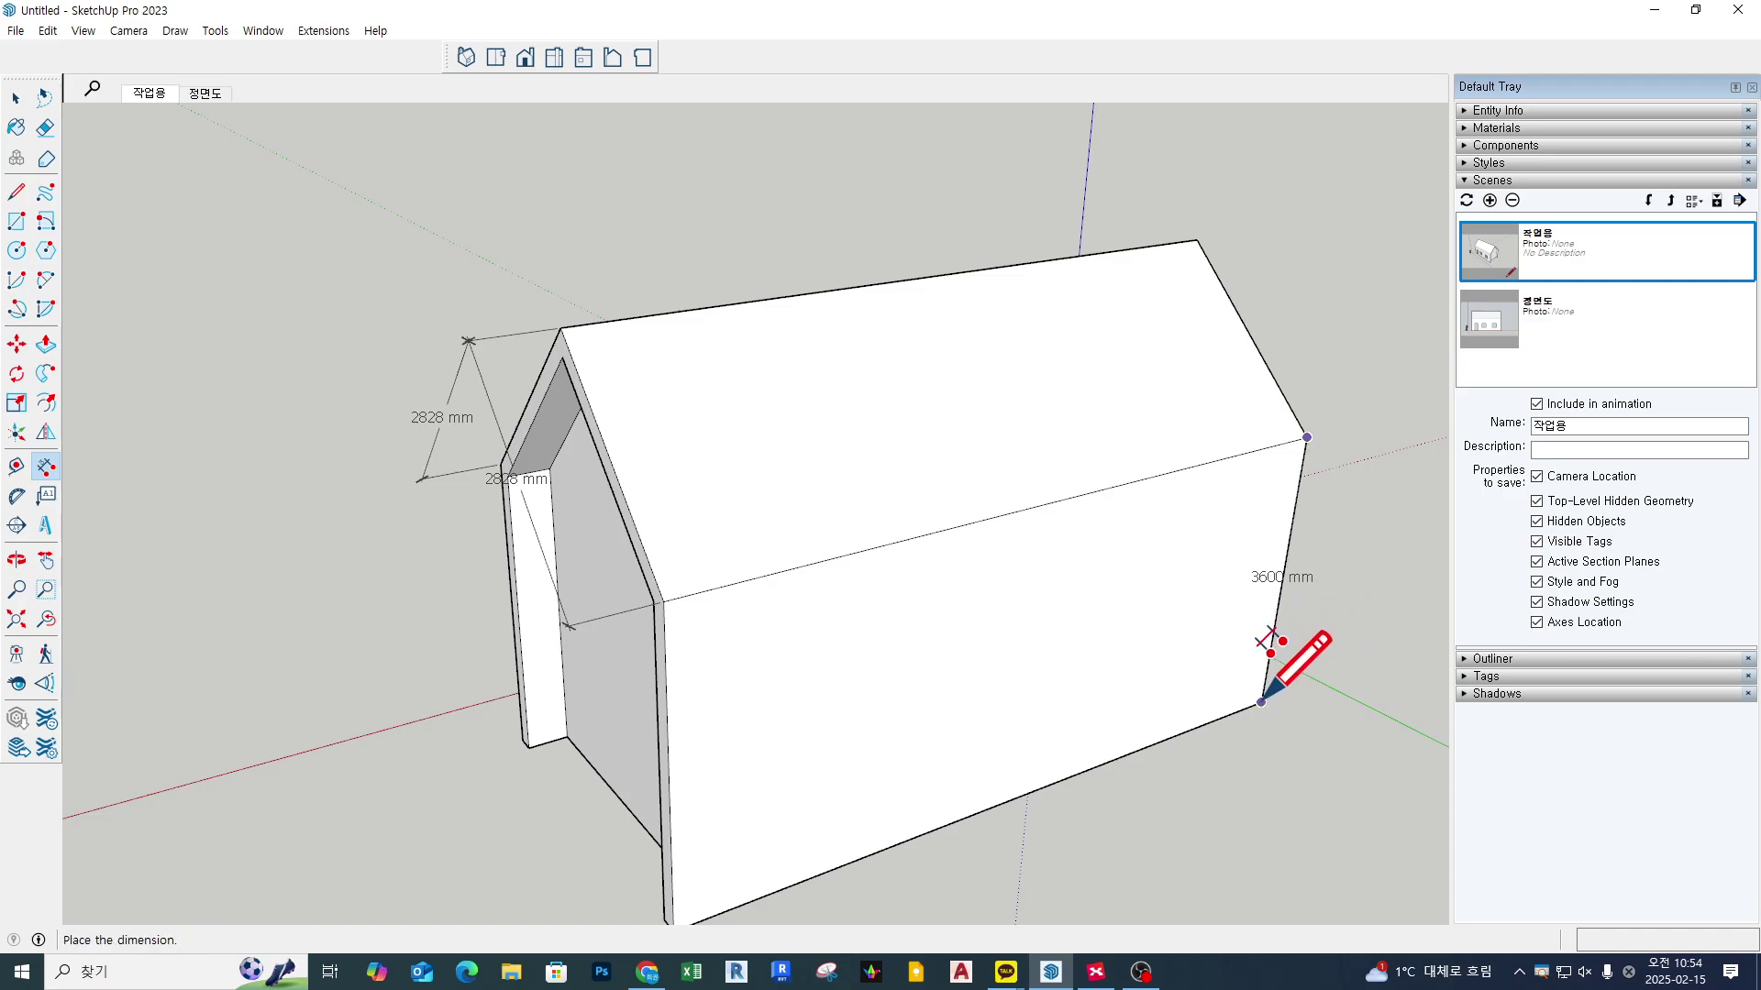
left_click(1306, 726)
middle_click_drag(1357, 760, 1100, 696)
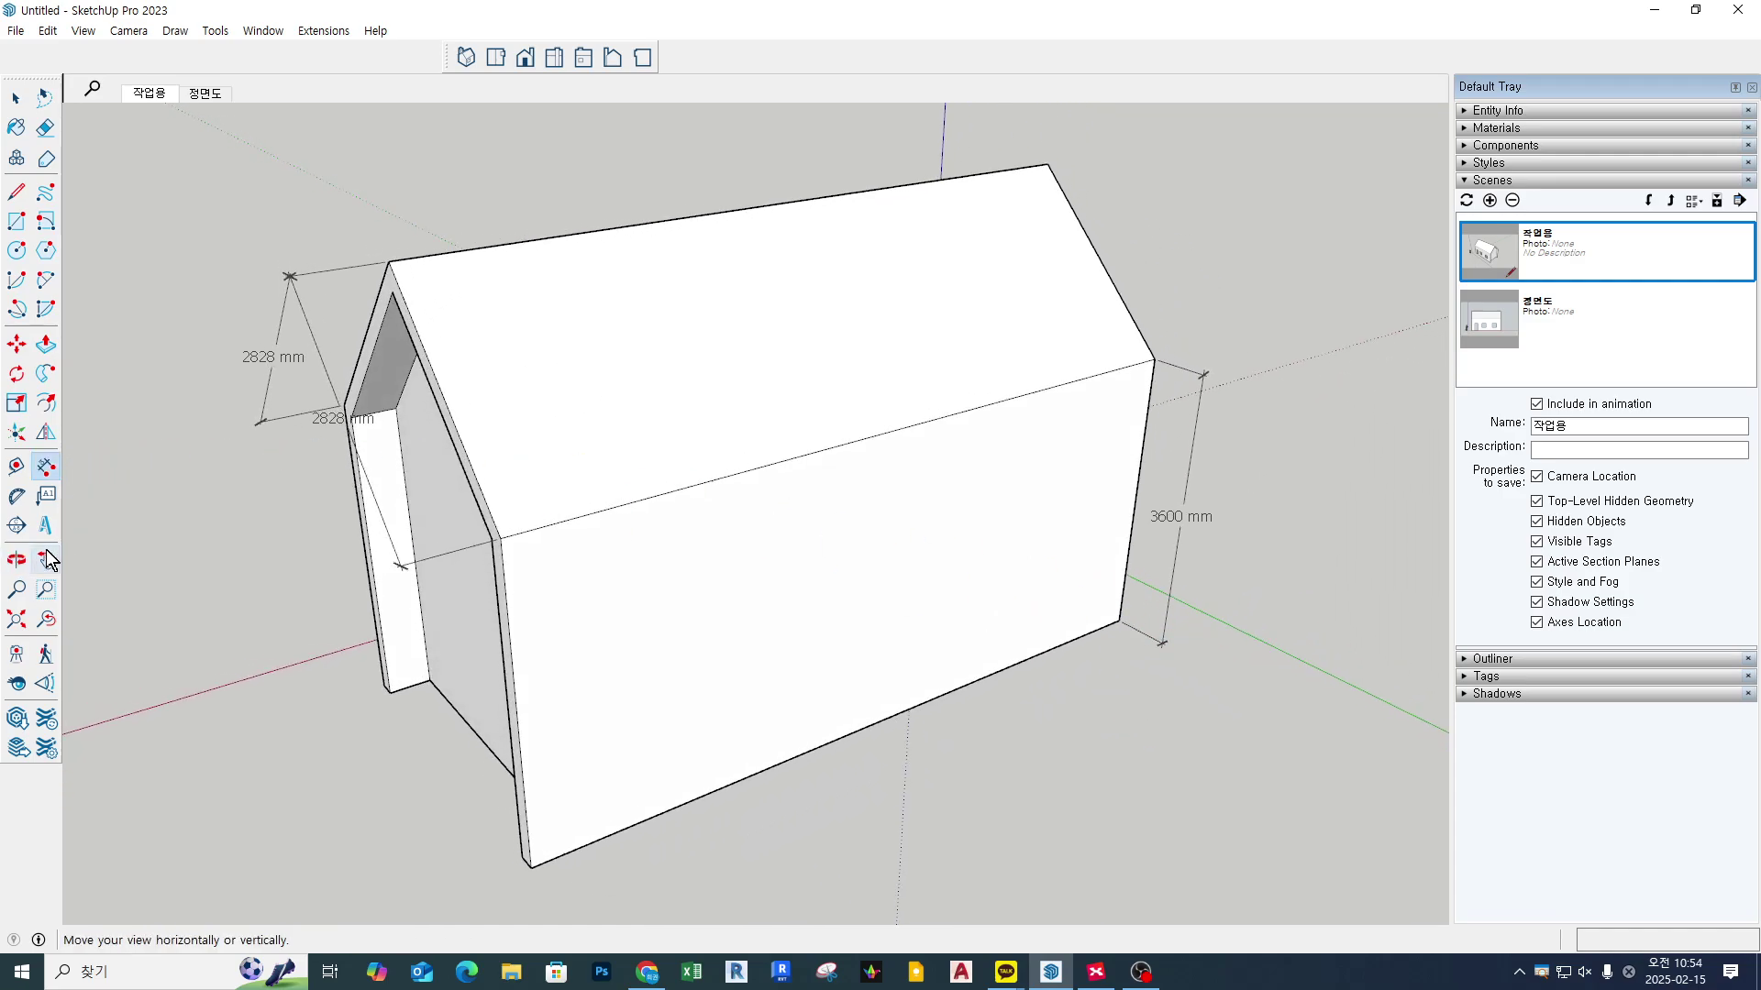
Step: Place a three-line screen text in the empty space beside the building, reading "lkjlasdjflasdfsda", "asdlfkjsadl" and "askdfj"
middle_click_drag(211, 419, 263, 429)
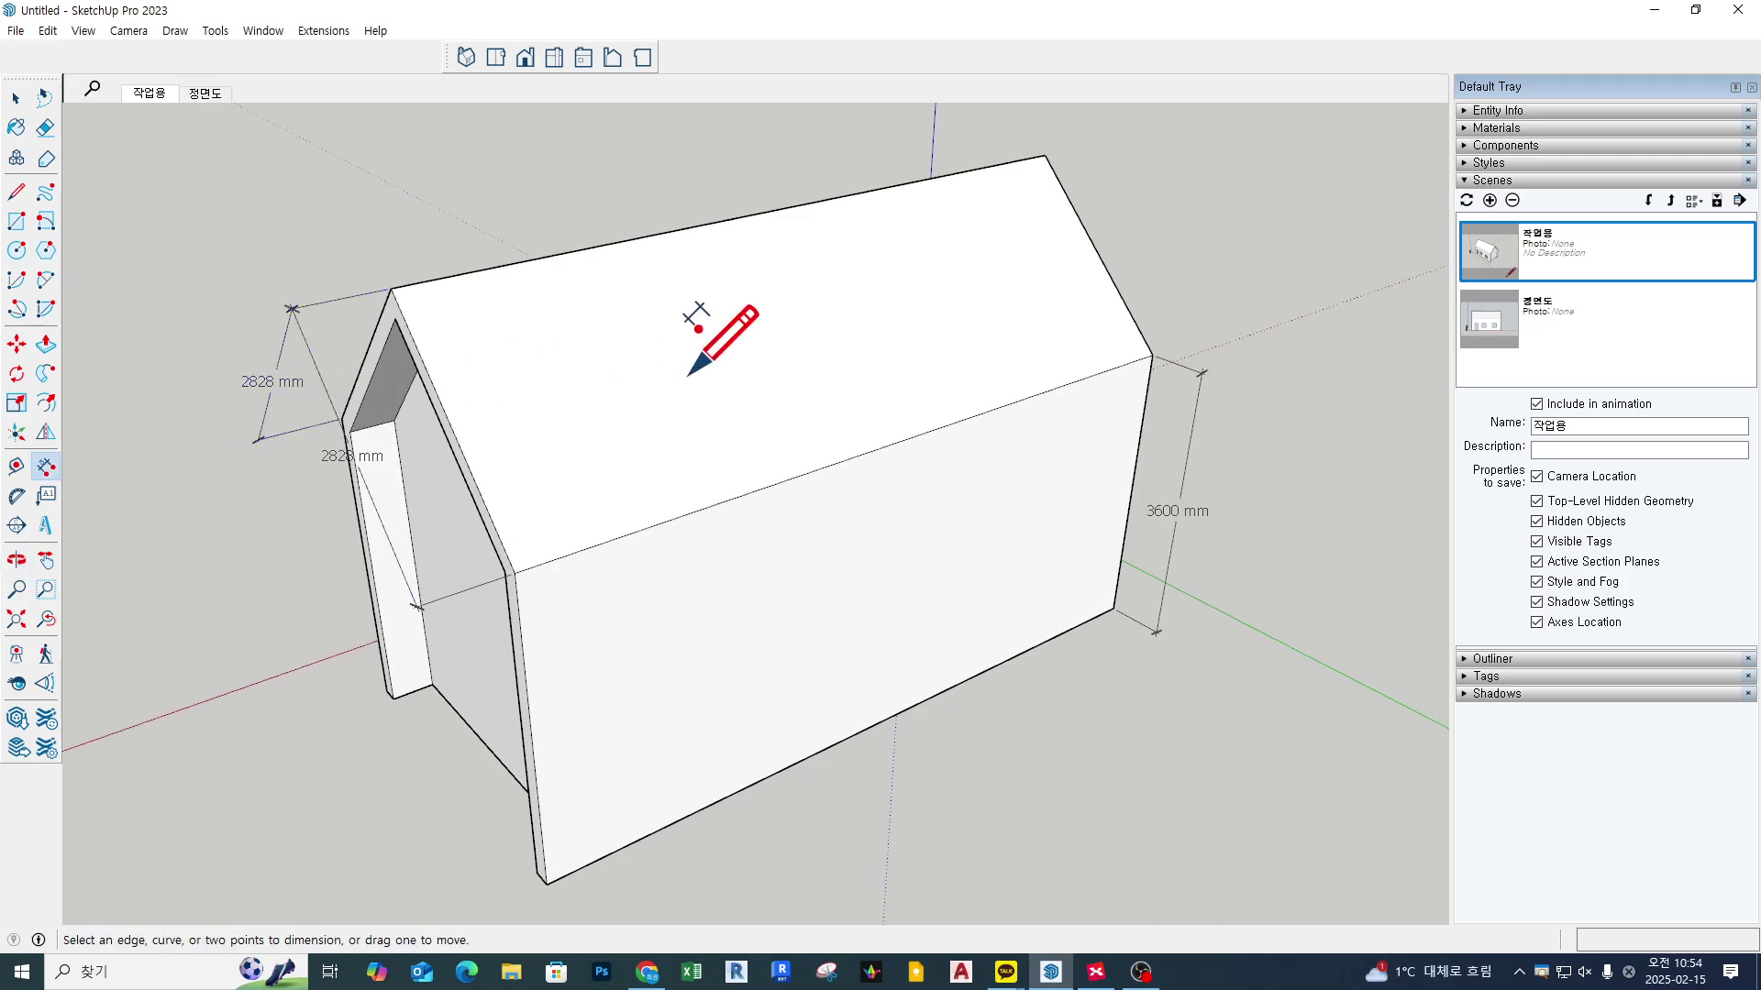
left_click(46, 494)
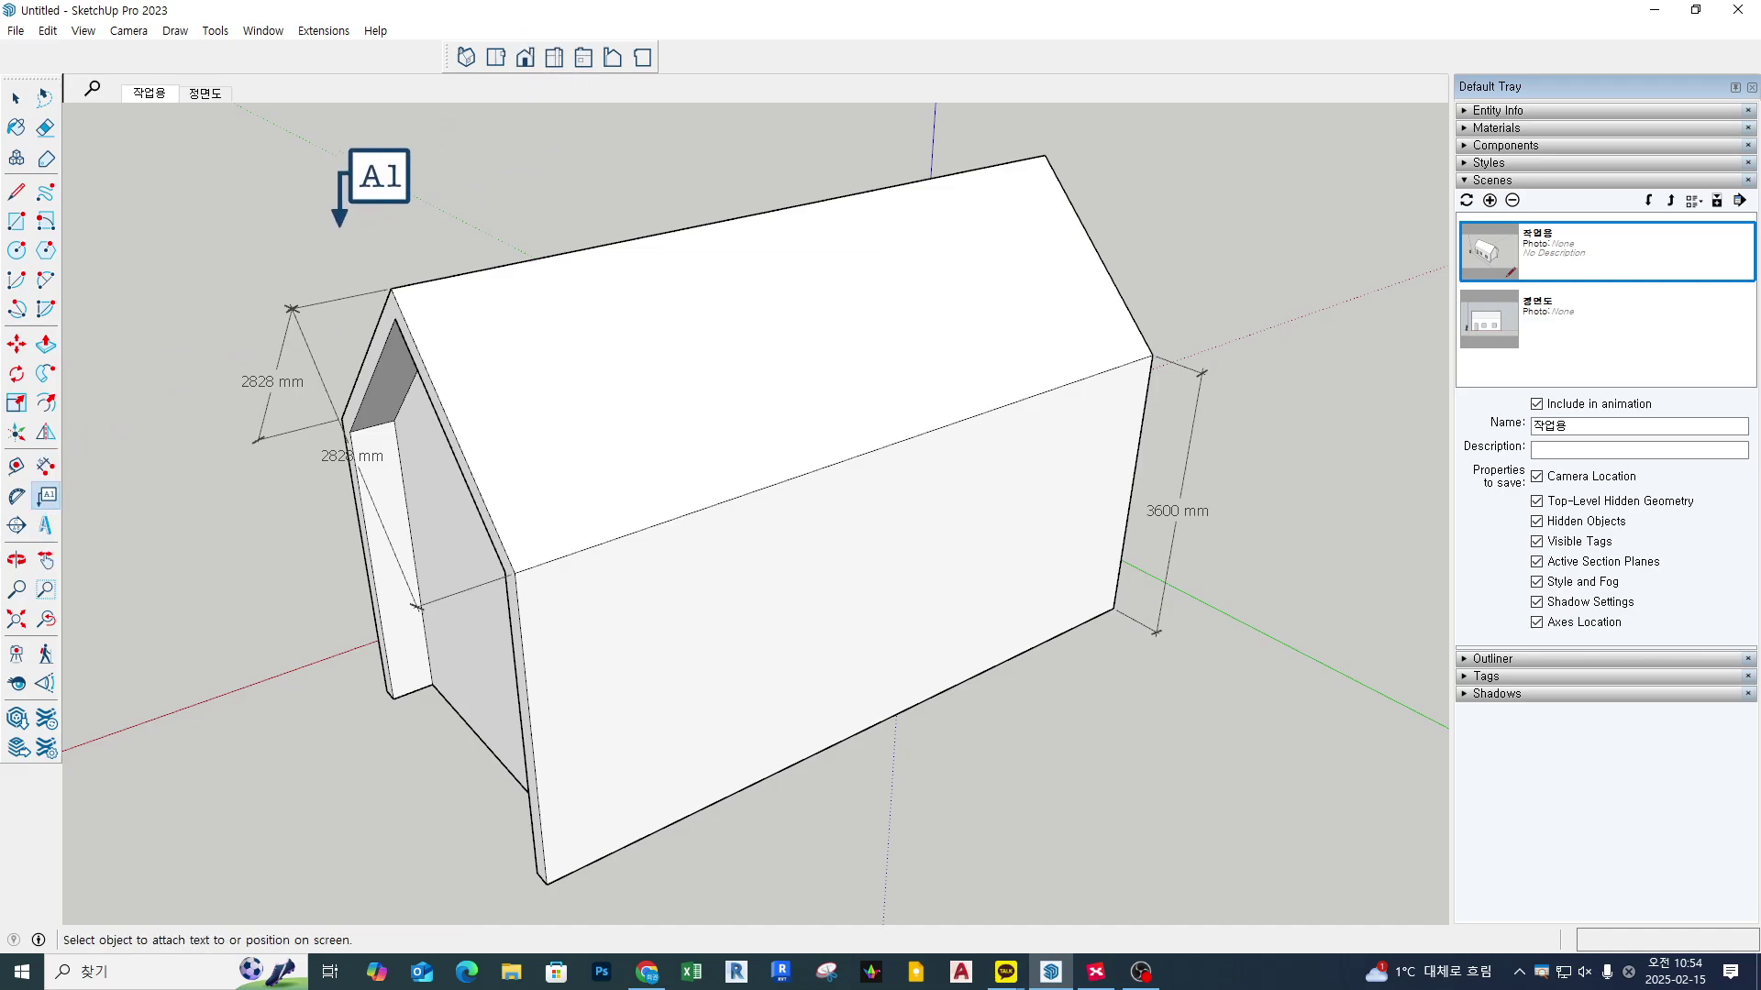
middle_click_drag(339, 228, 303, 248)
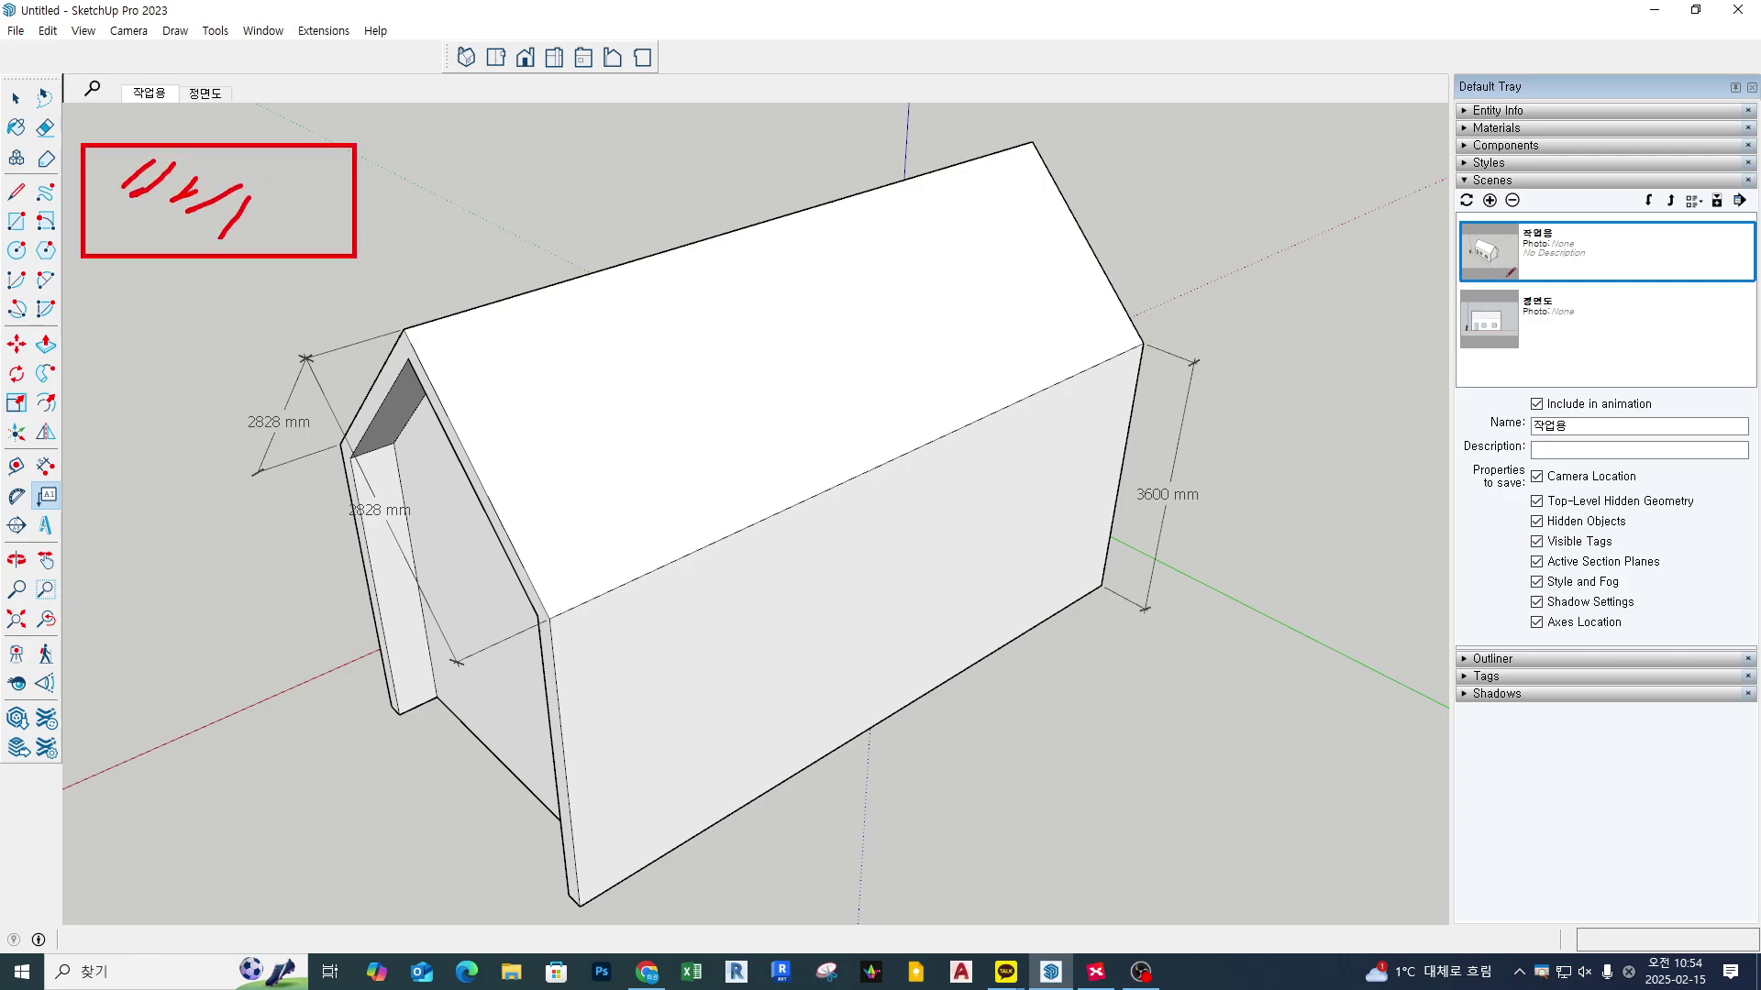
left_click(154, 197)
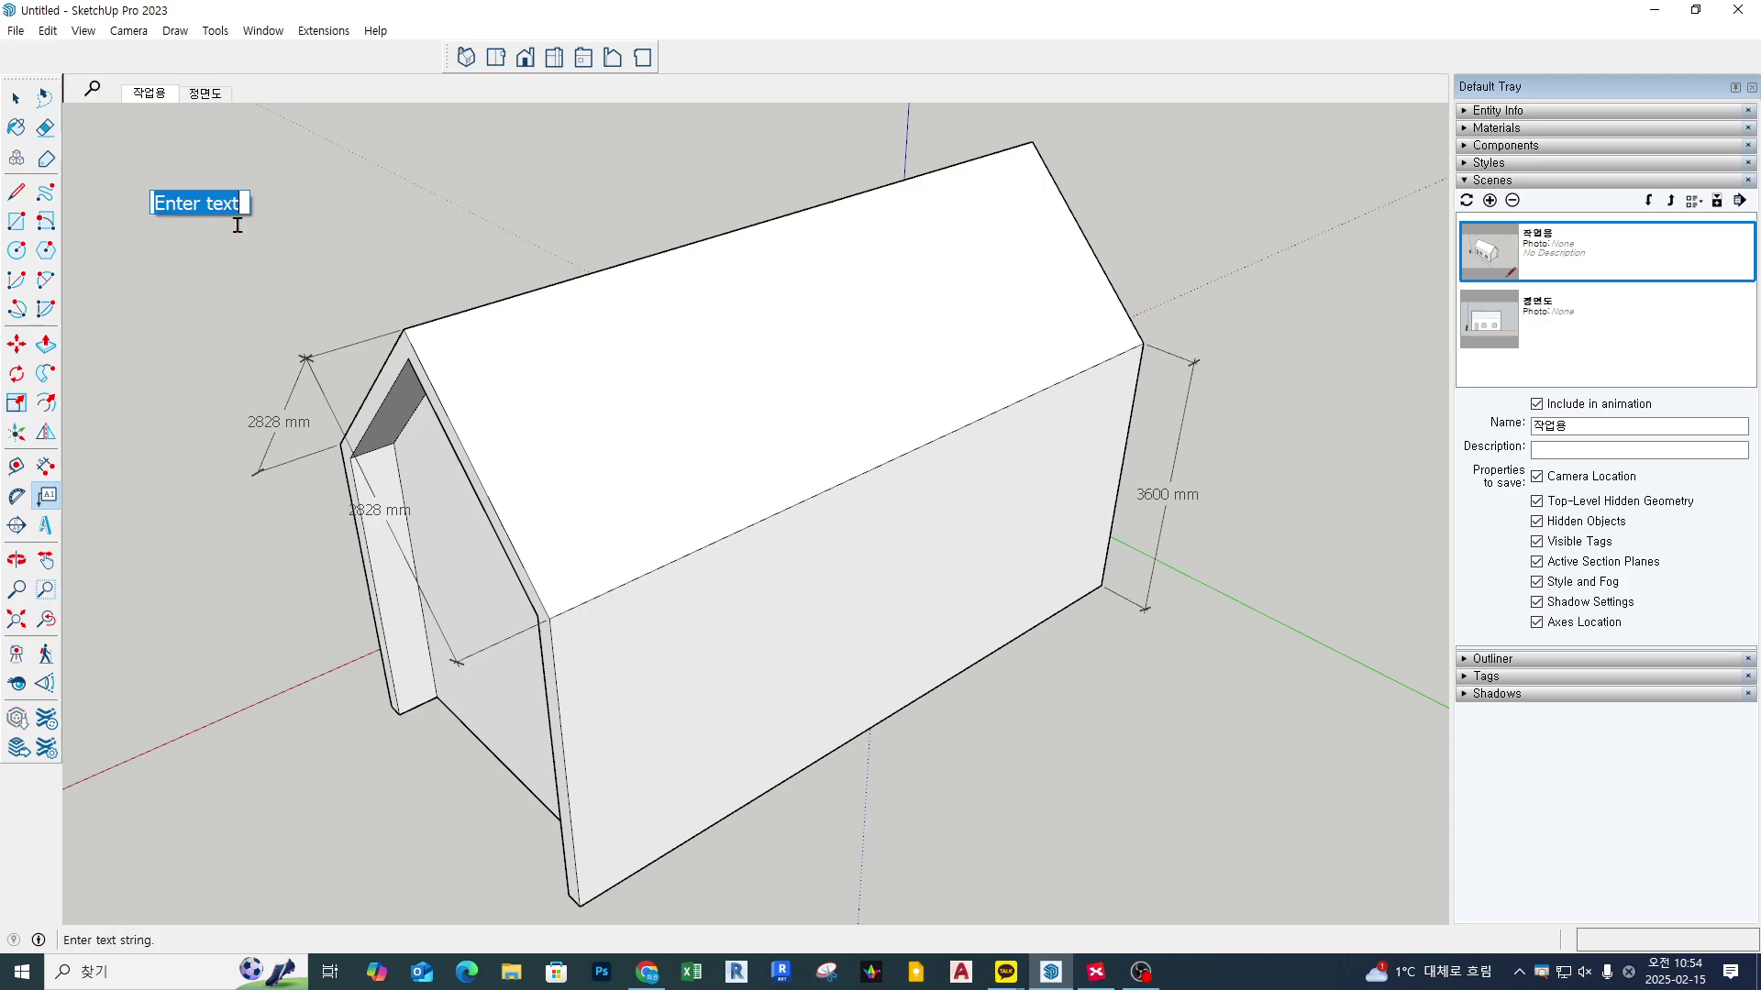
type("lkjlasdjflasd")
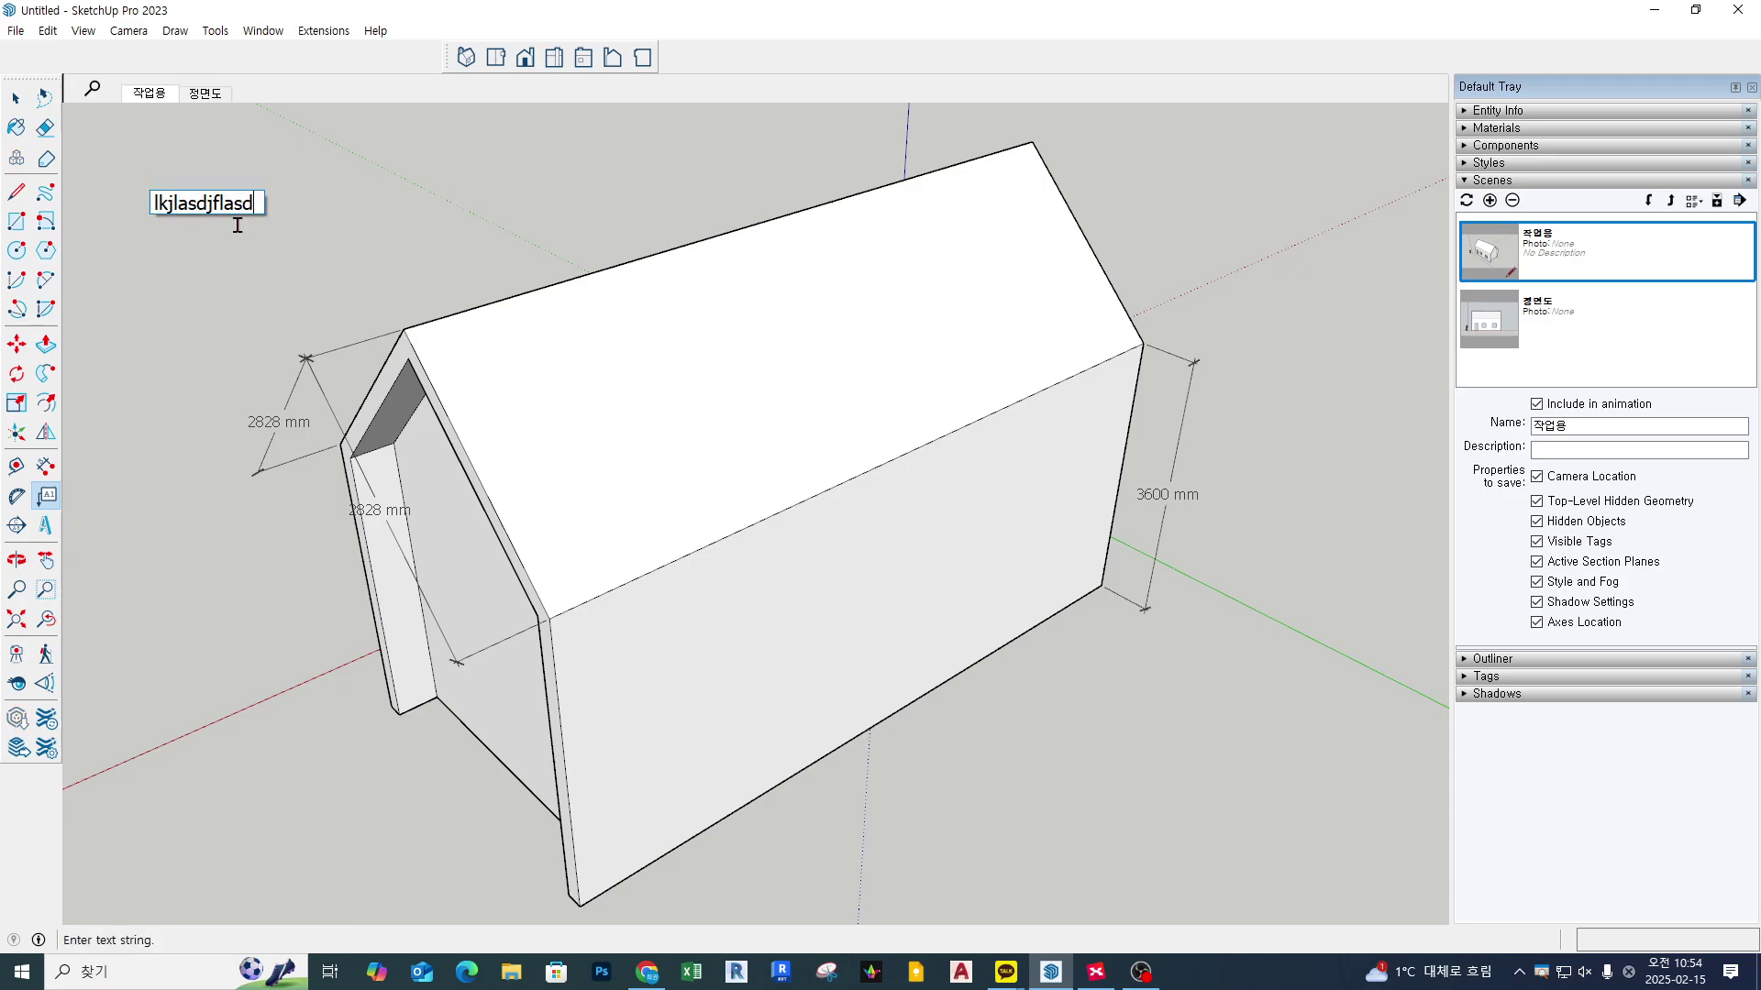
type("fsda")
key("Return")
type("asdlfkjsad")
key("Return")
type("askdfj")
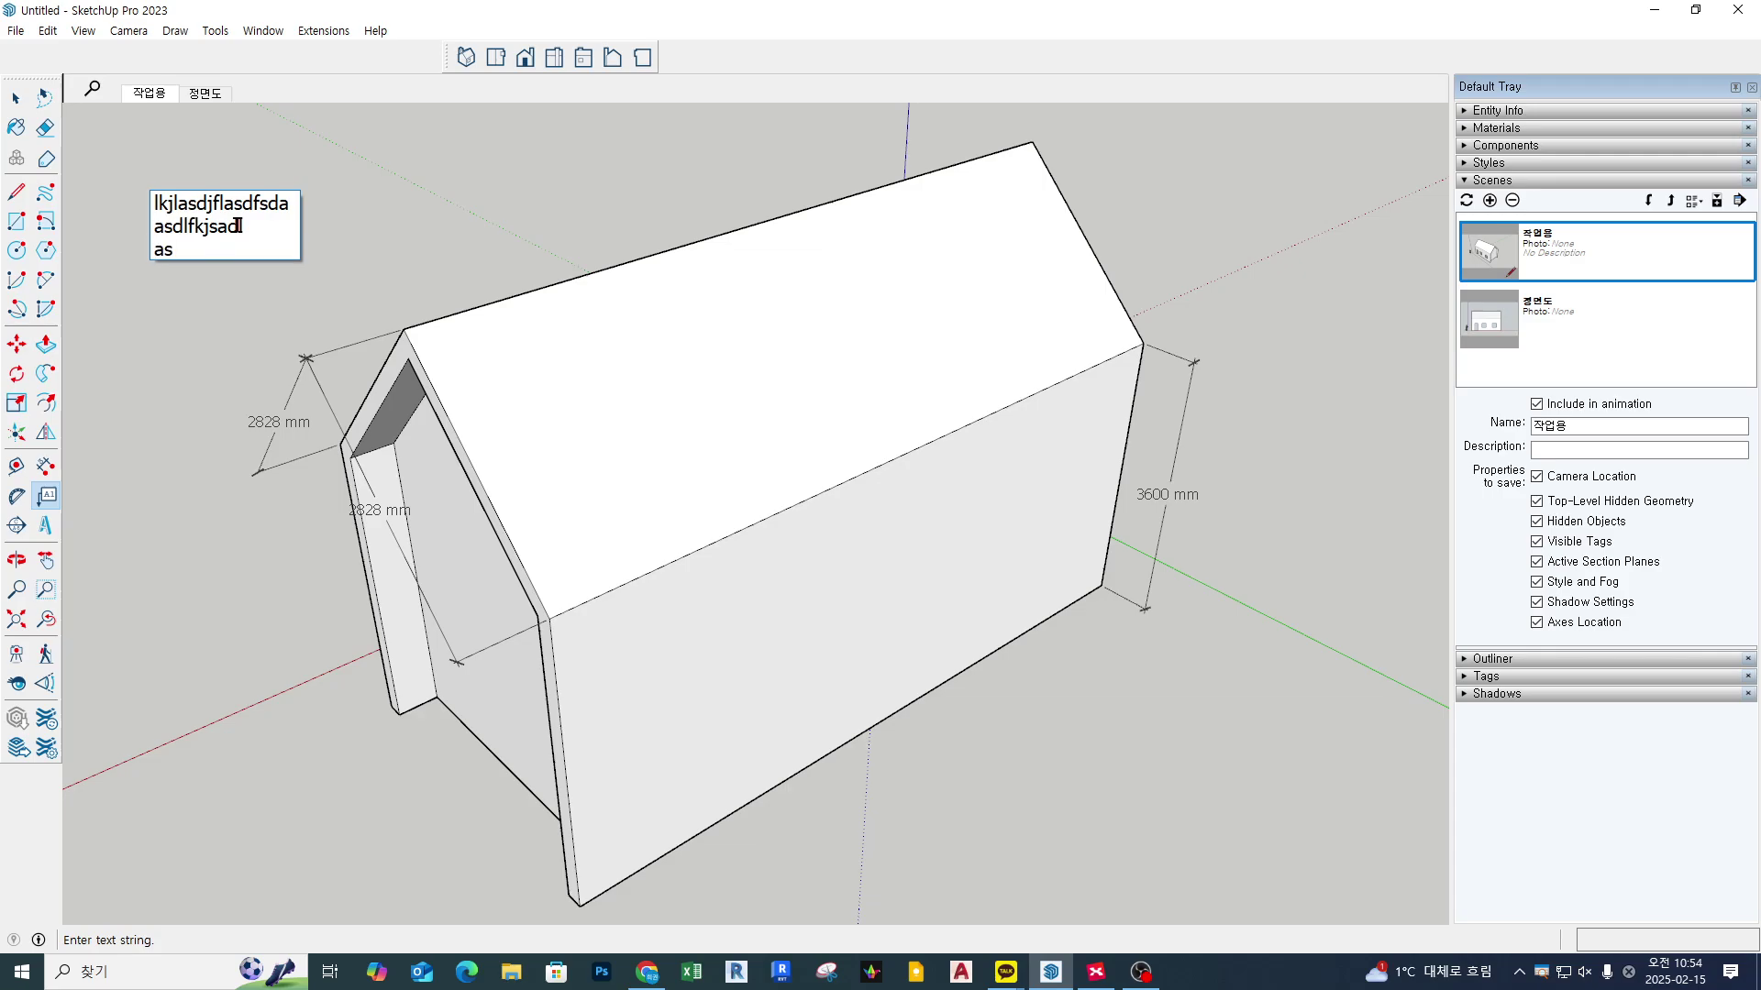
key("Return")
key("BackSpace")
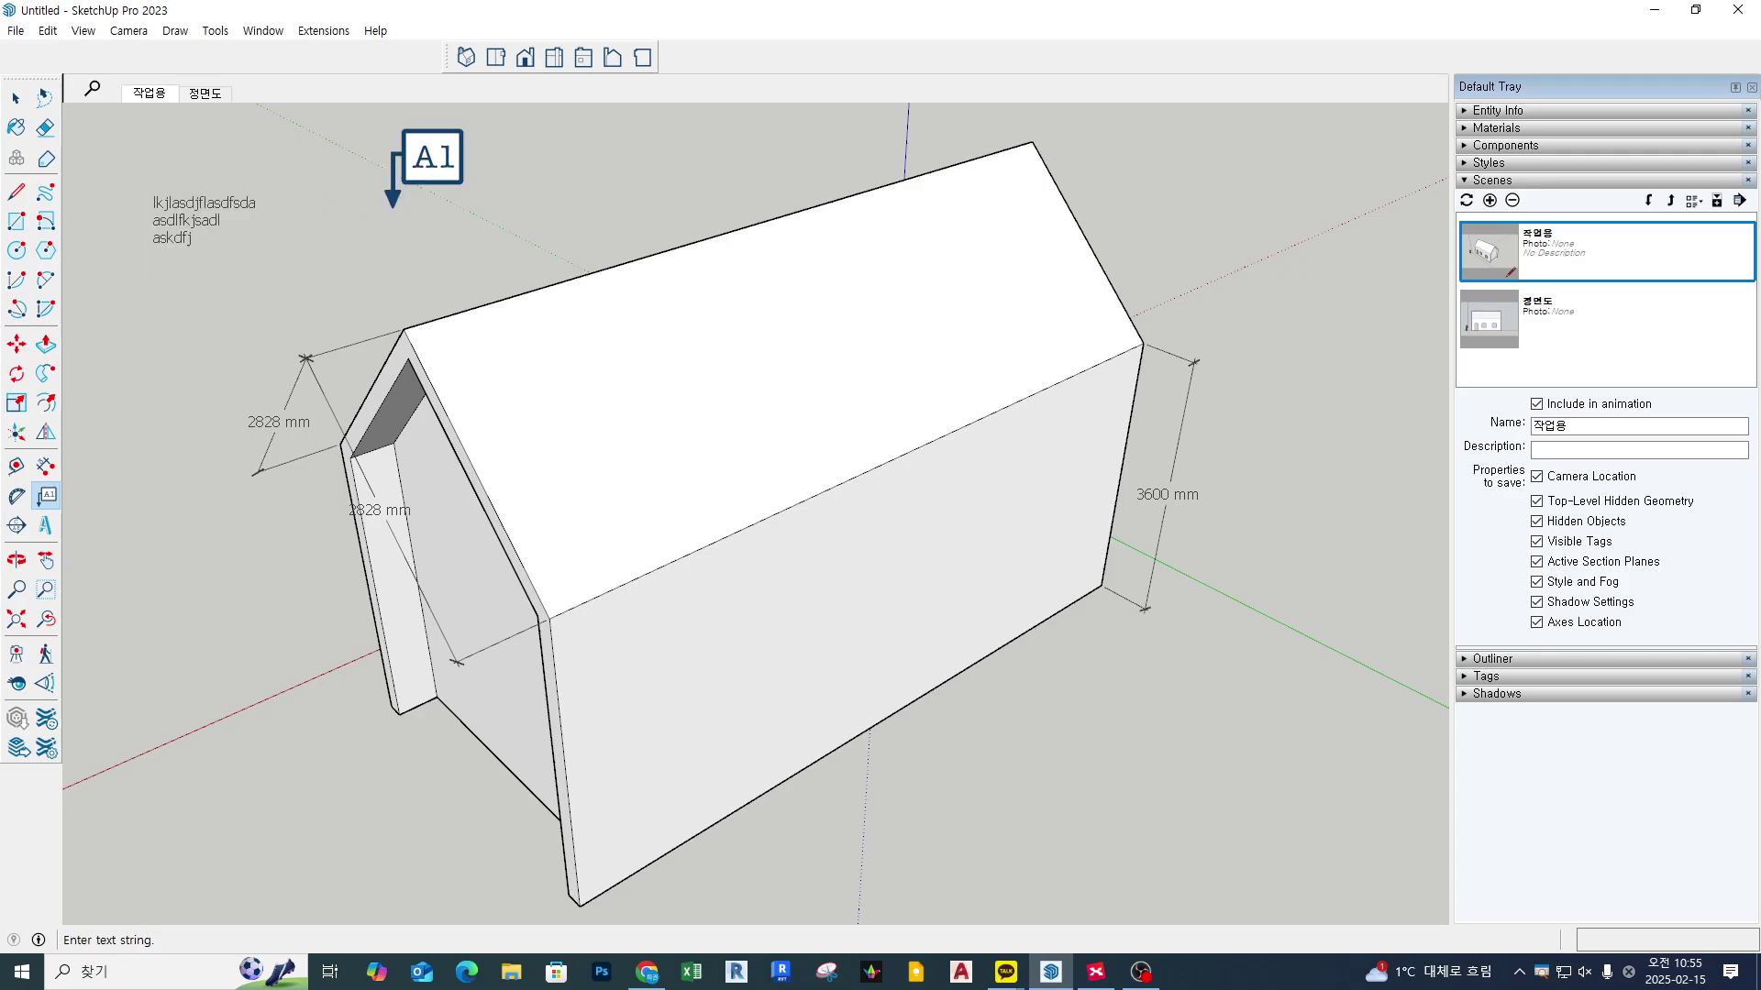
left_click(392, 211)
Step: Explode the building group and clear the selection
middle_click_drag(578, 431, 1187, 652)
scroll(964, 421, "down", 5)
middle_click_drag(862, 381, 826, 393)
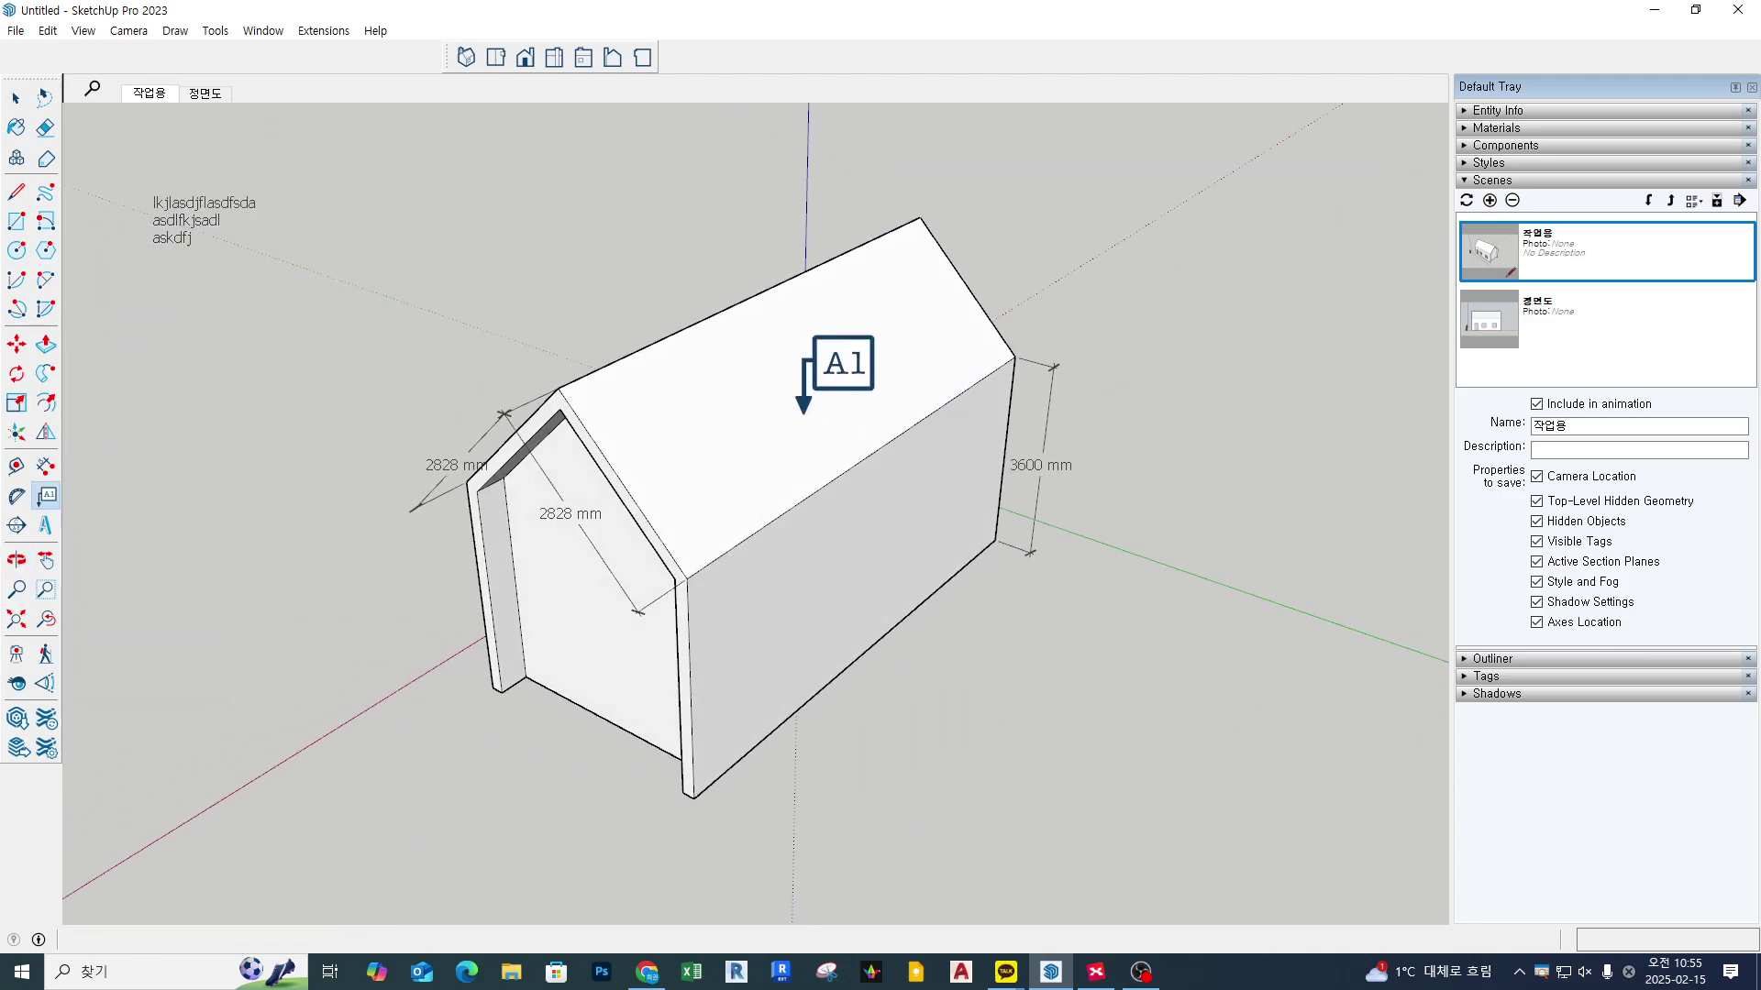
key("space")
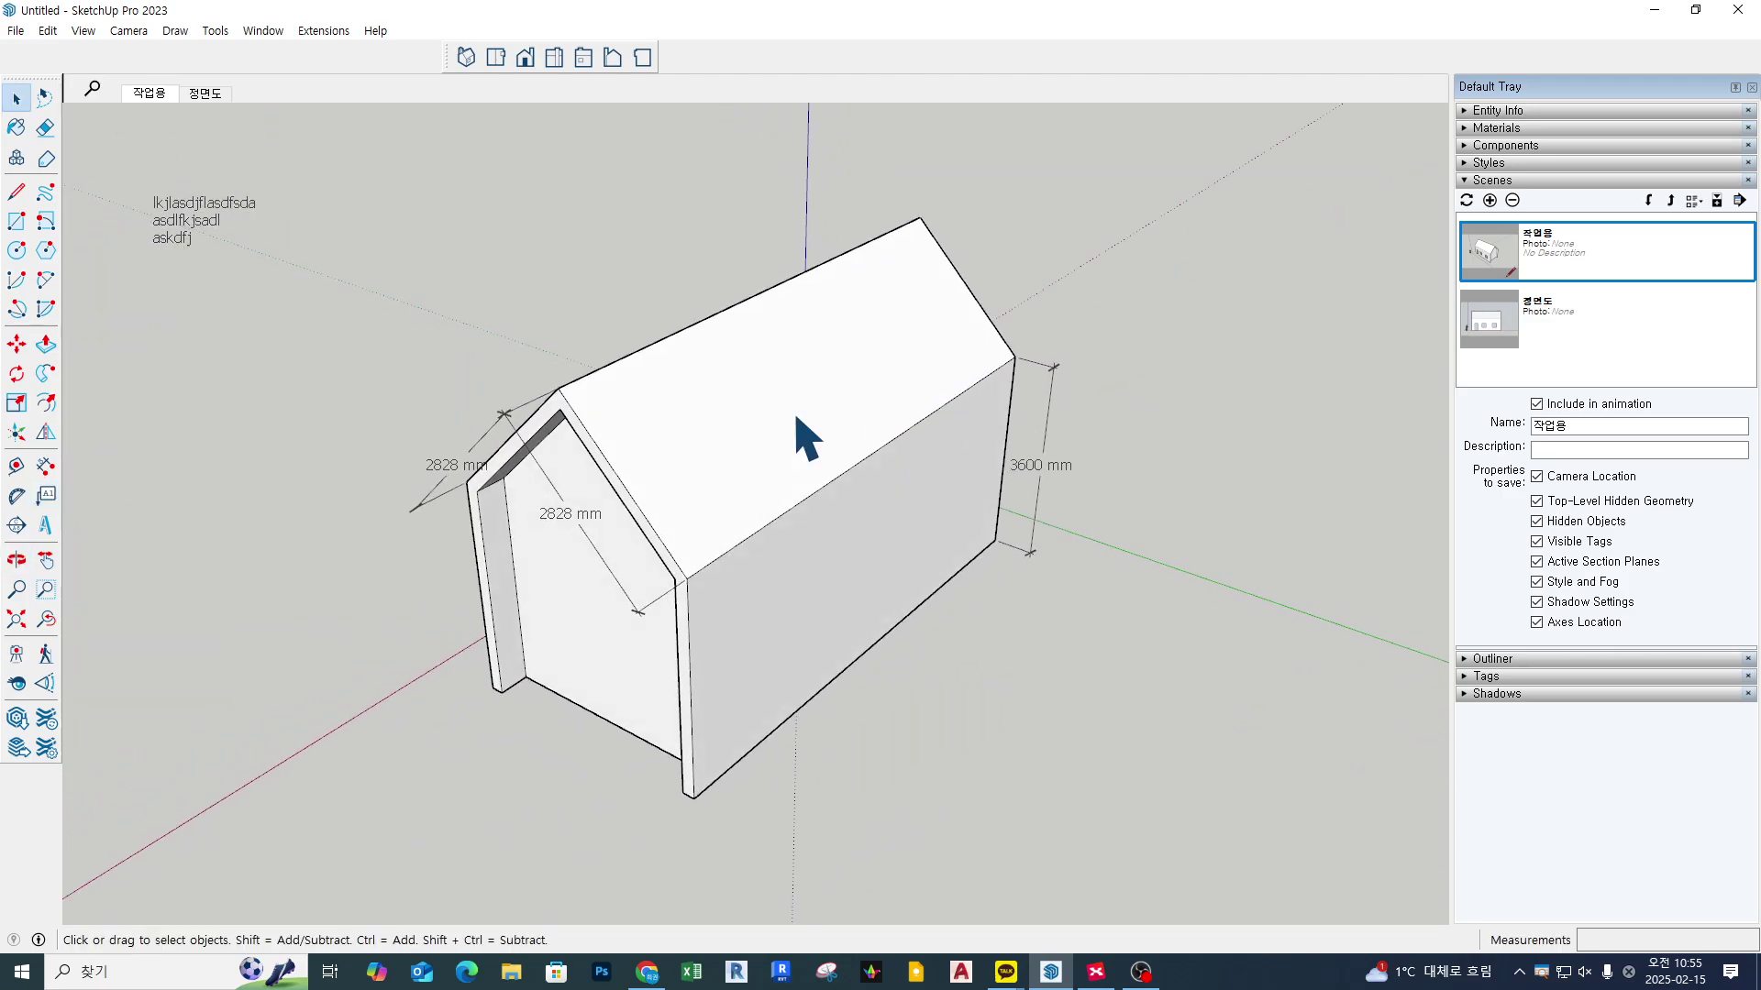
left_click(797, 418)
right_click(795, 410)
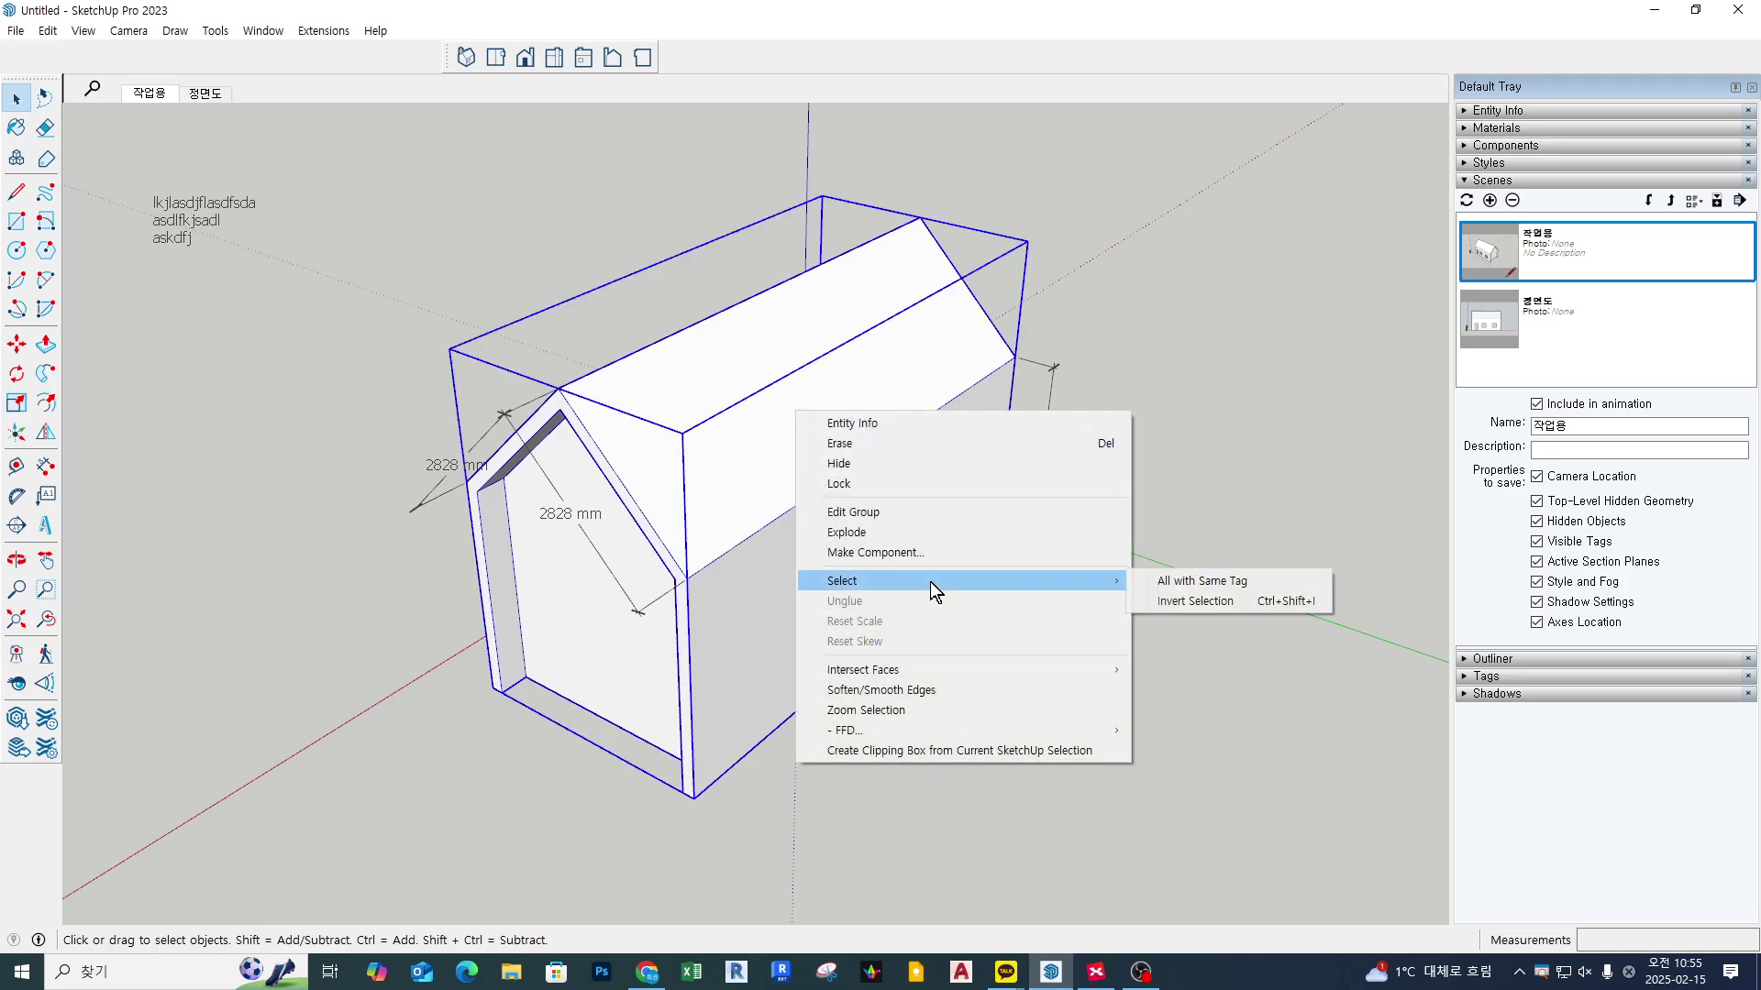
left_click(939, 532)
left_click(1064, 676)
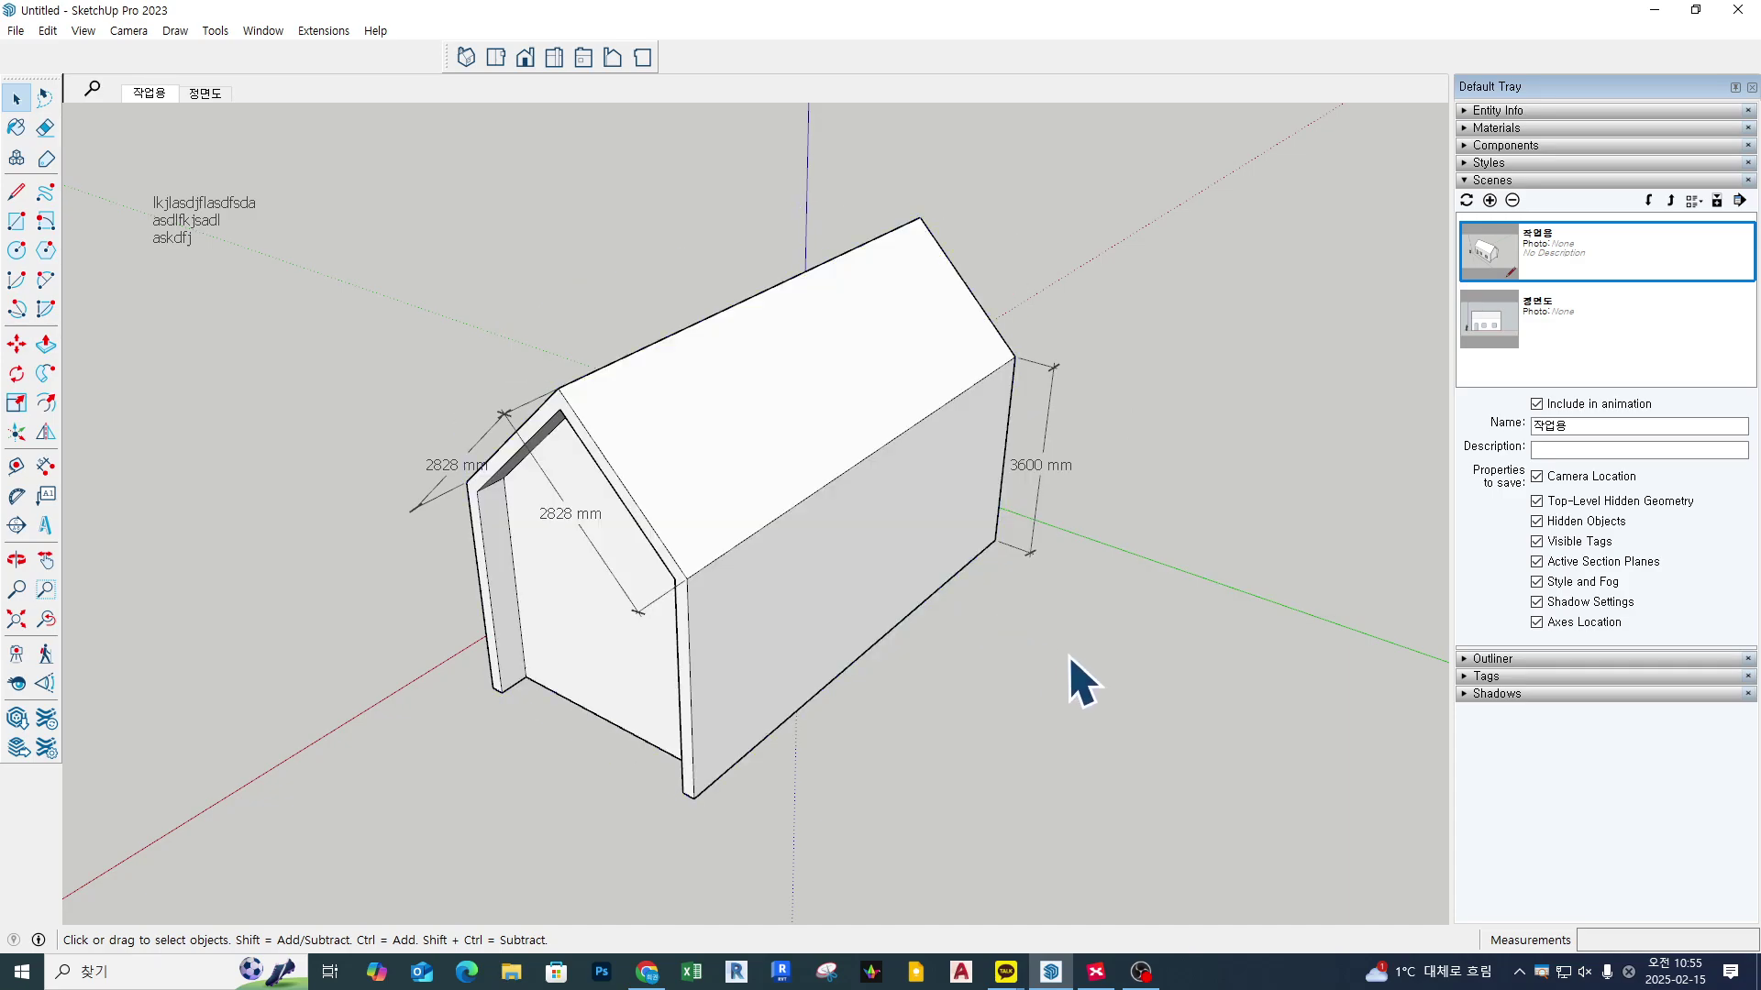
Step: Attach a leader text reading "text" to the large roof slope, placing the label just above its anchor point
middle_click_drag(731, 385, 706, 390)
left_click(45, 496)
scroll(759, 333, "up", 2)
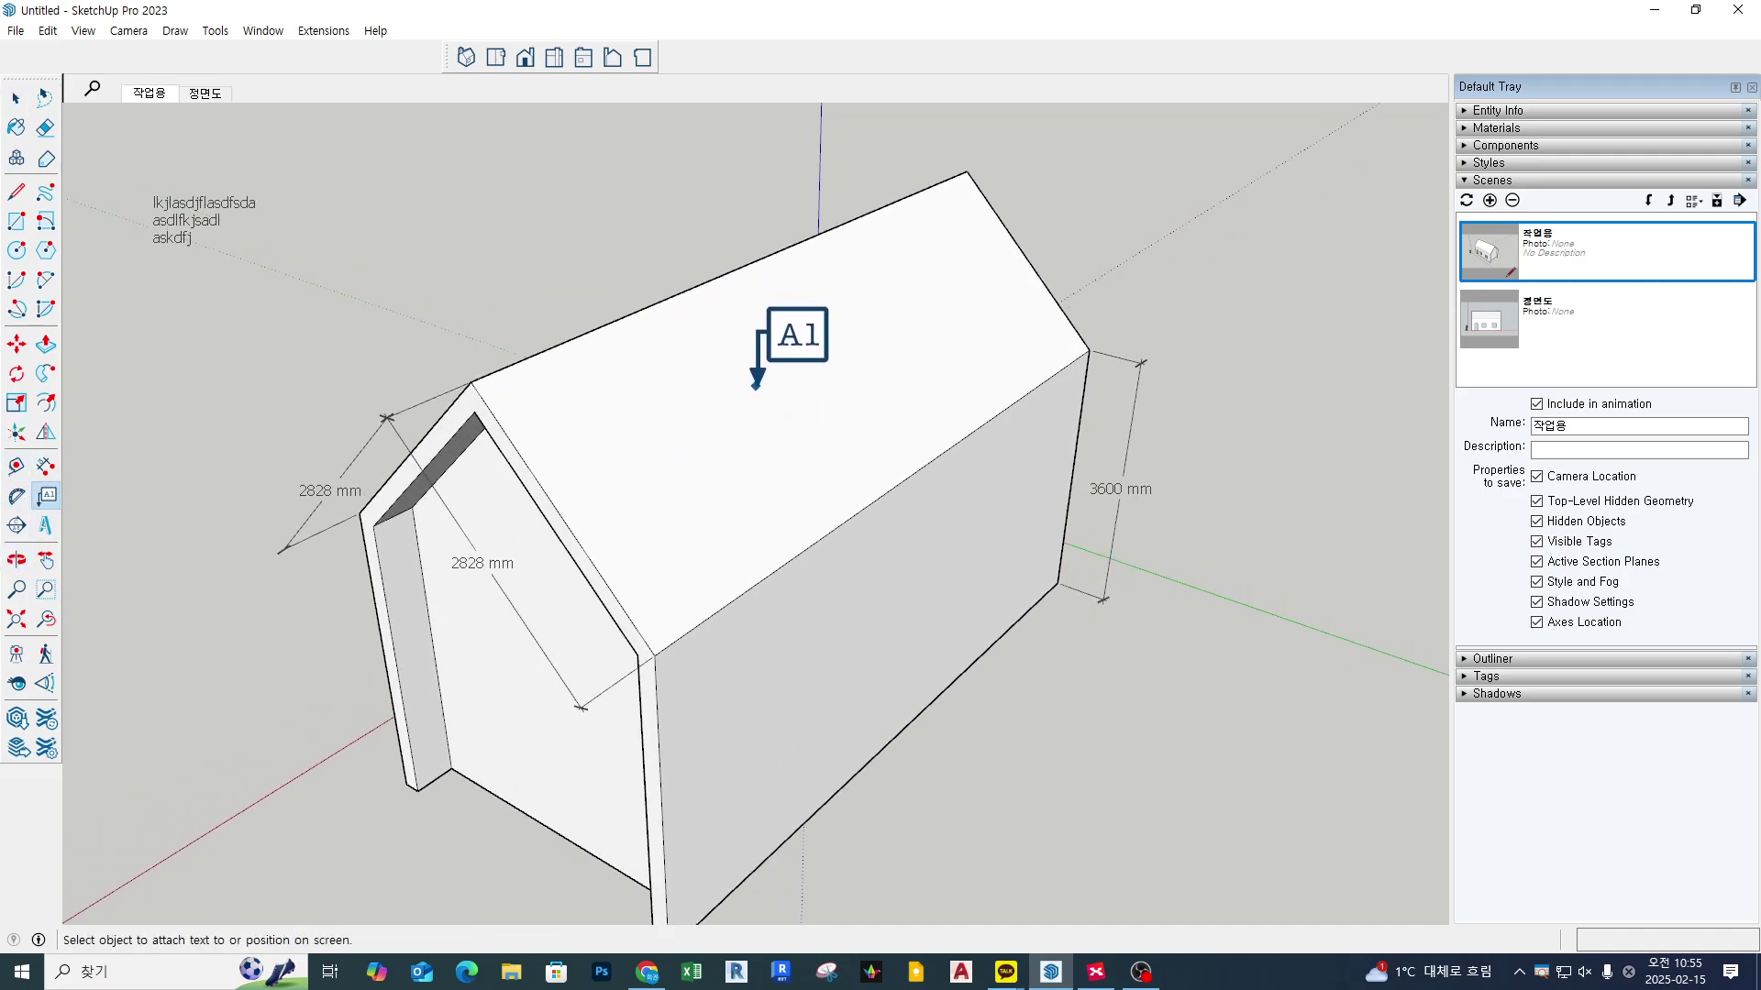
left_click(772, 383)
left_click(819, 334)
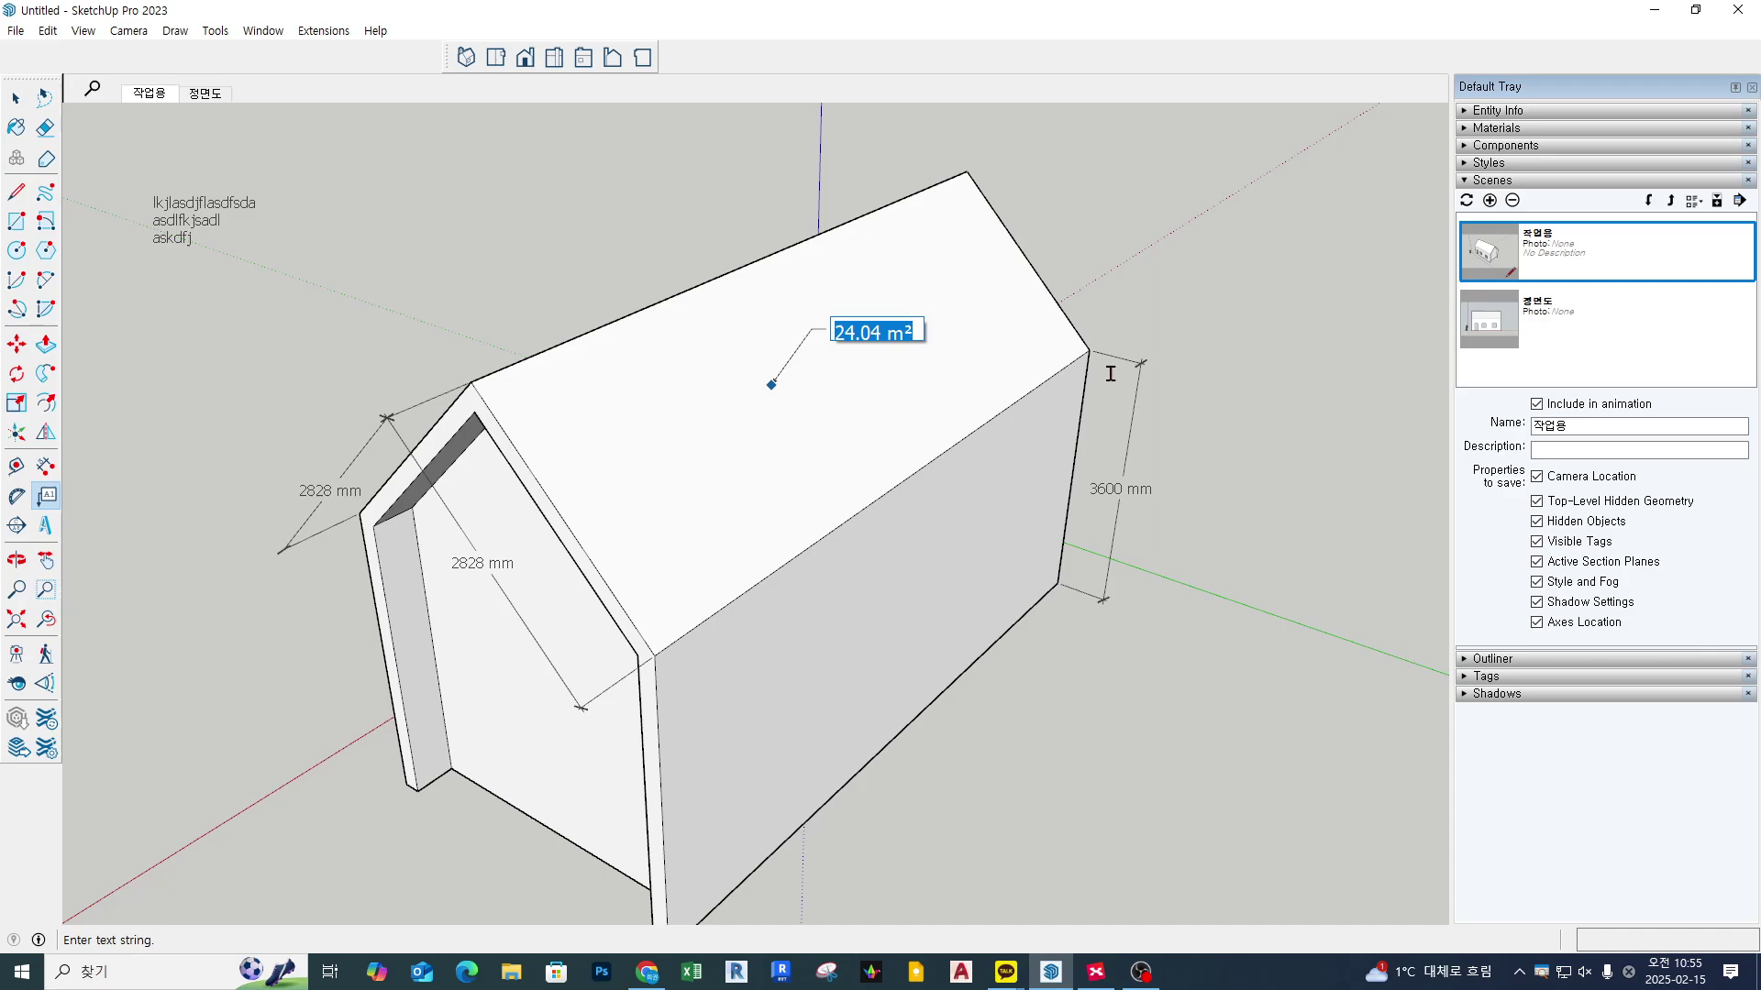
type("T")
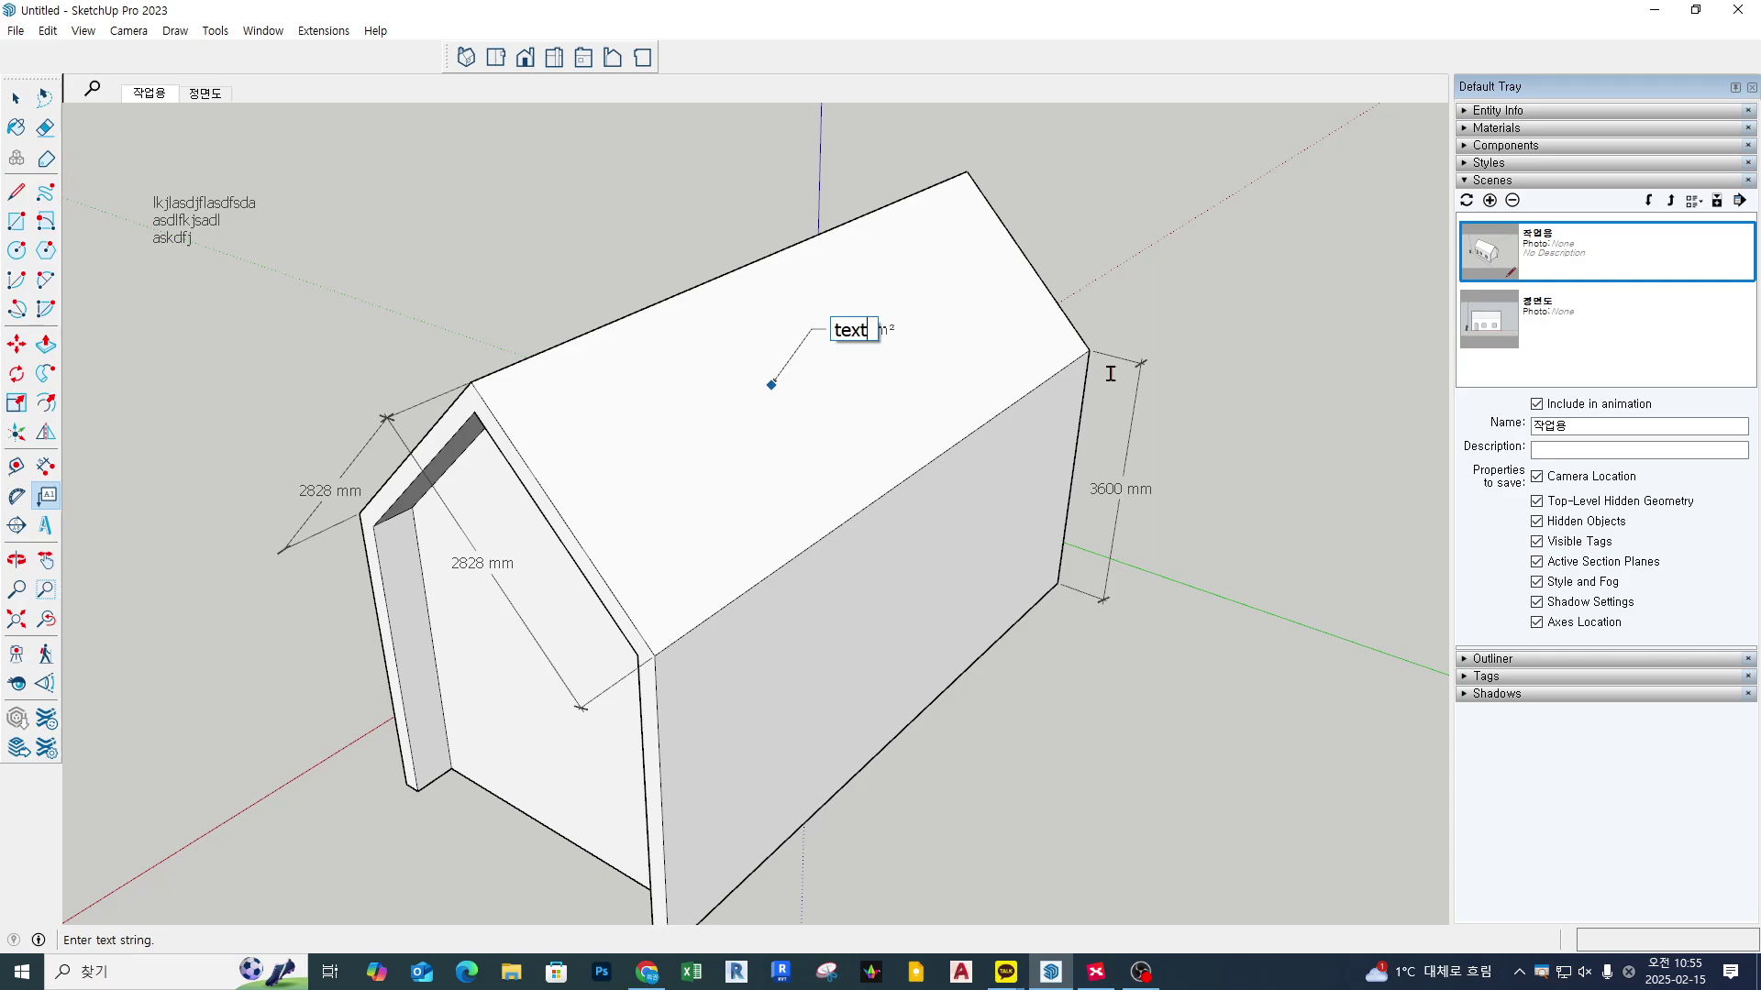
left_click(1271, 269)
Step: Examine the roof's leader text from several angles around the building and leave the Text tool
middle_click_drag(1096, 492, 1014, 734)
scroll(832, 157, "up", 3)
scroll(940, 541, "down", 3)
middle_click_drag(940, 541, 797, 528)
middle_click_drag(922, 637, 909, 537)
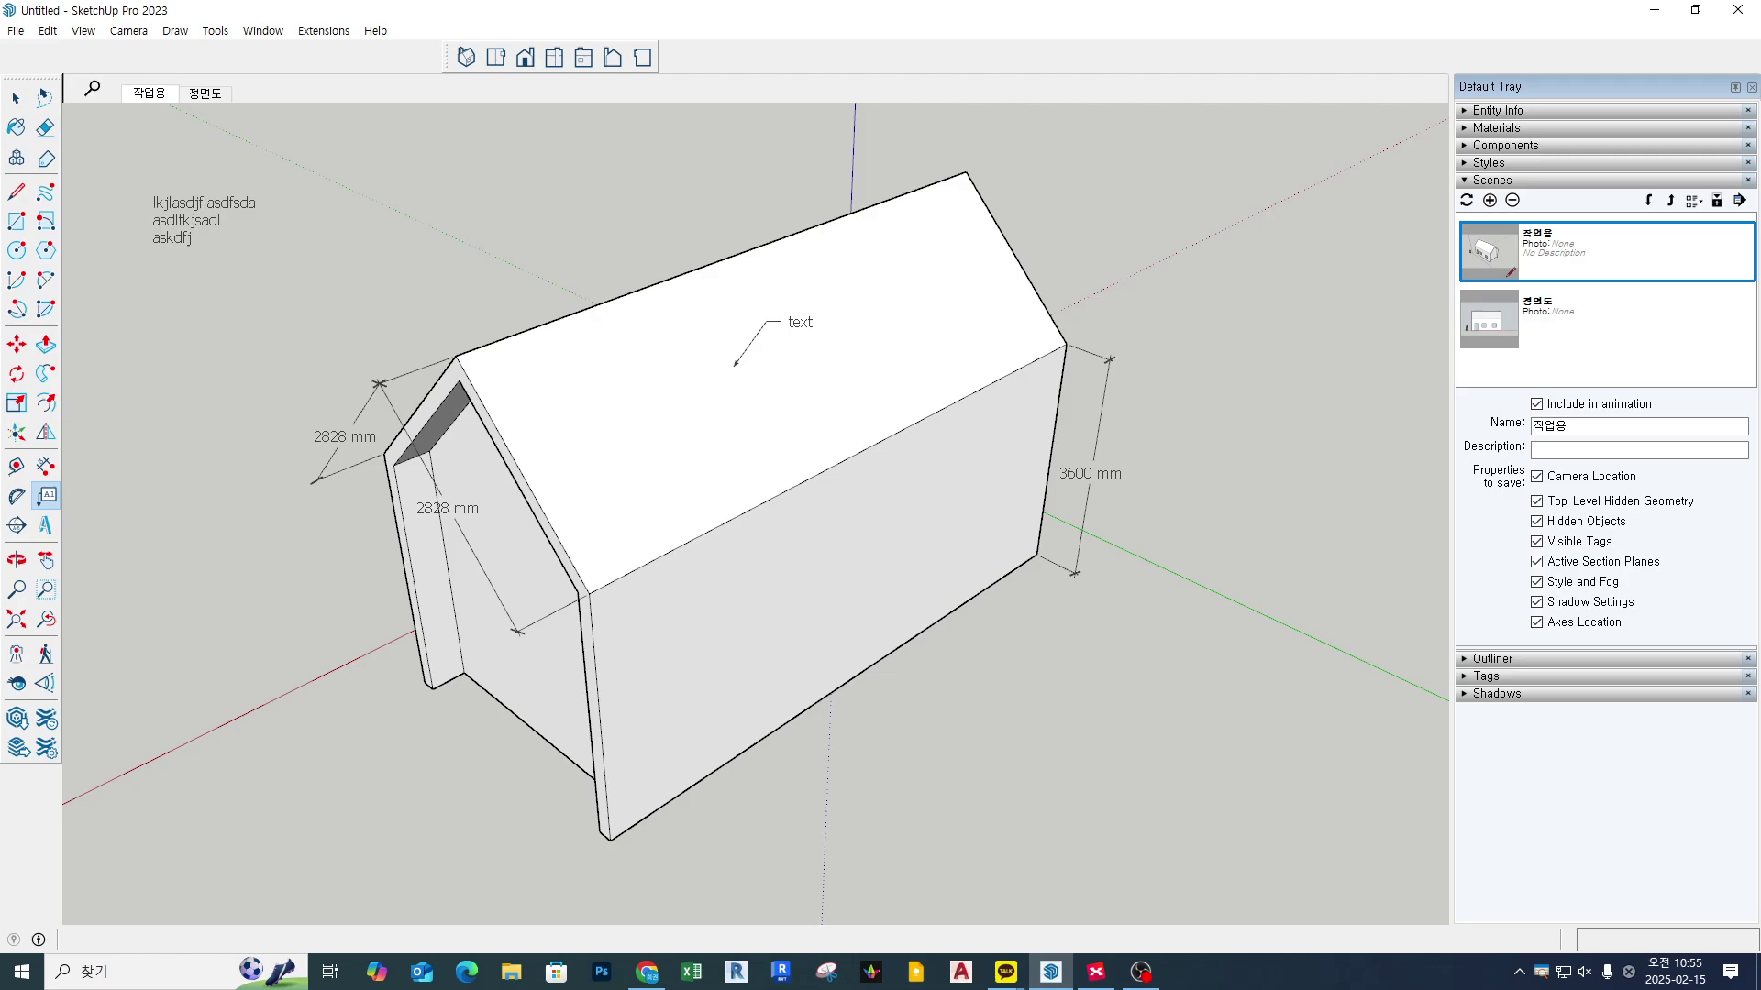
middle_click_drag(1183, 642, 1296, 676)
middle_click_drag(1053, 444, 1022, 493)
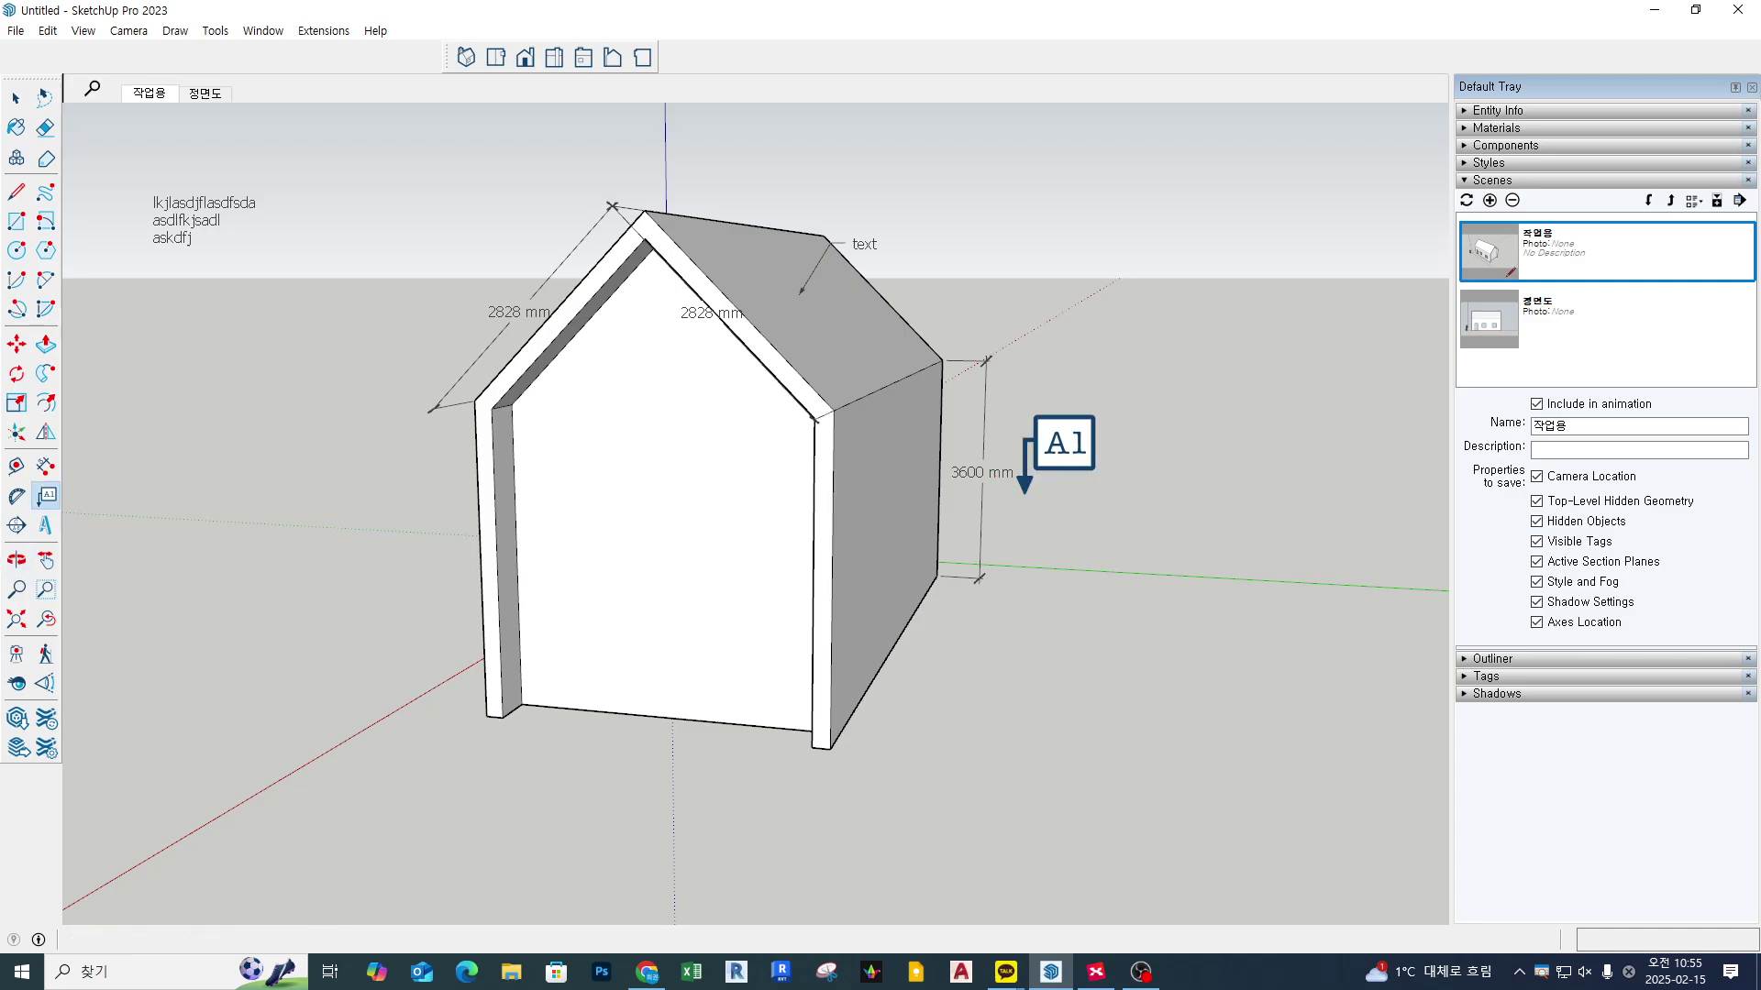
key("space")
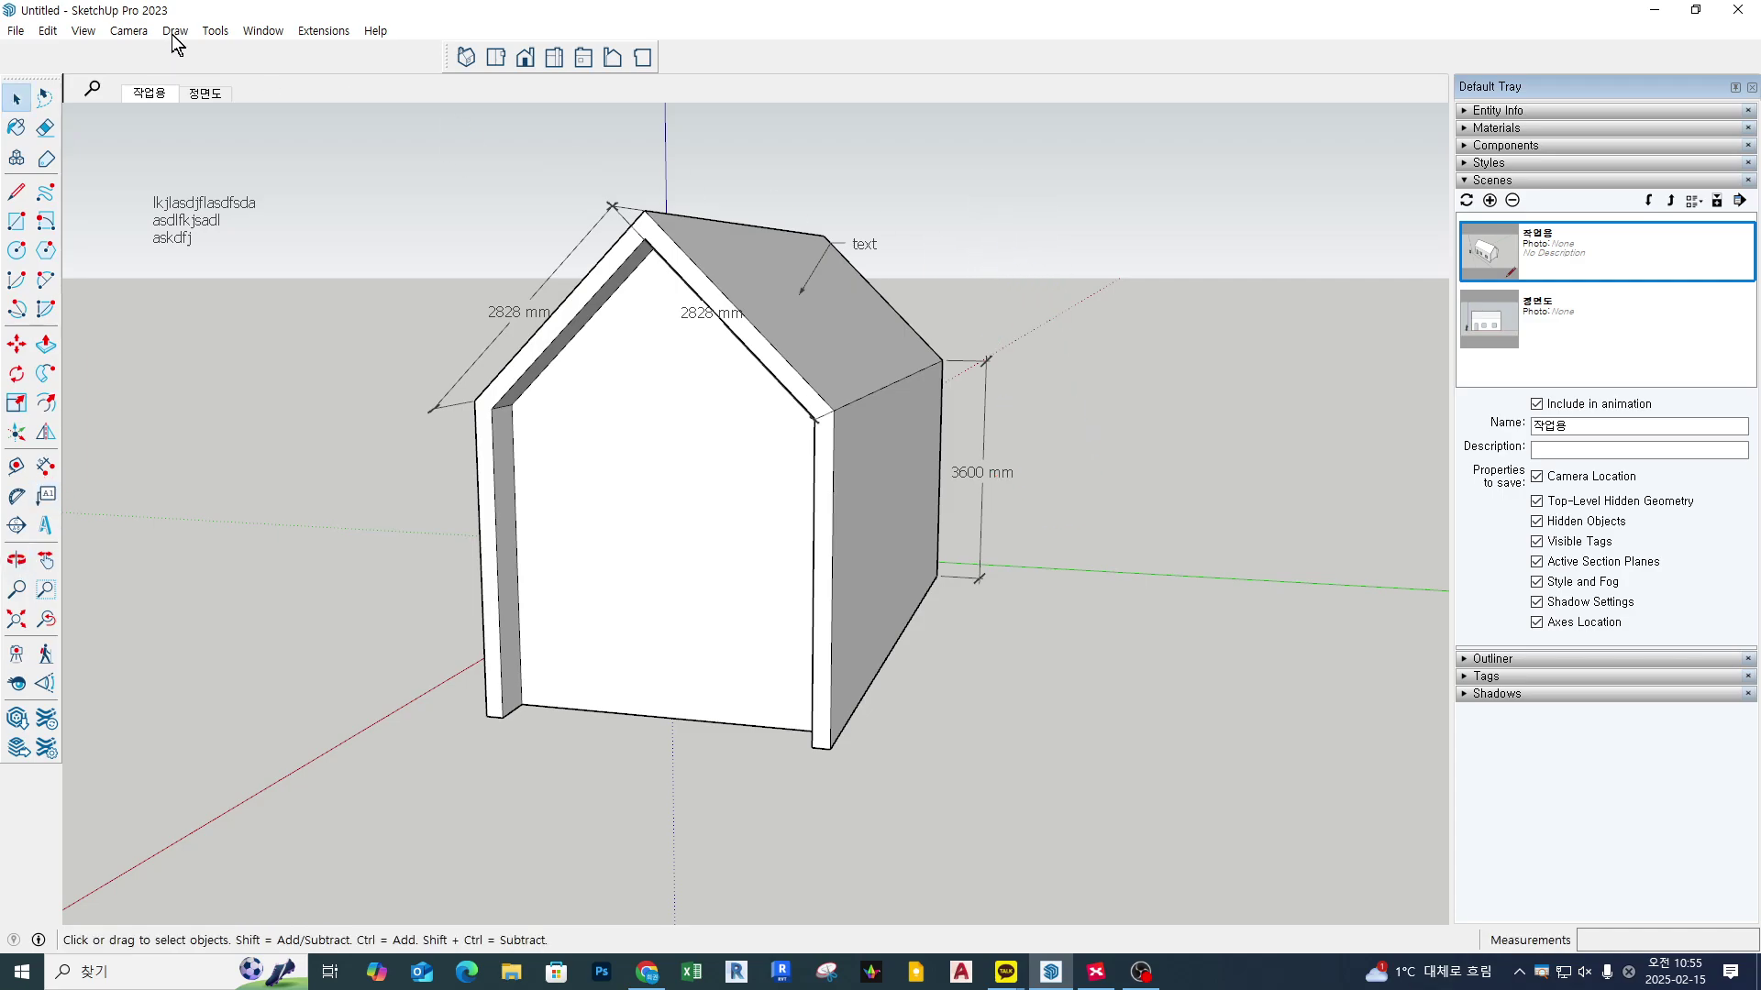
Step: Open the model information settings and review the text and dimension options, including the dimension endpoint styles
left_click(263, 31)
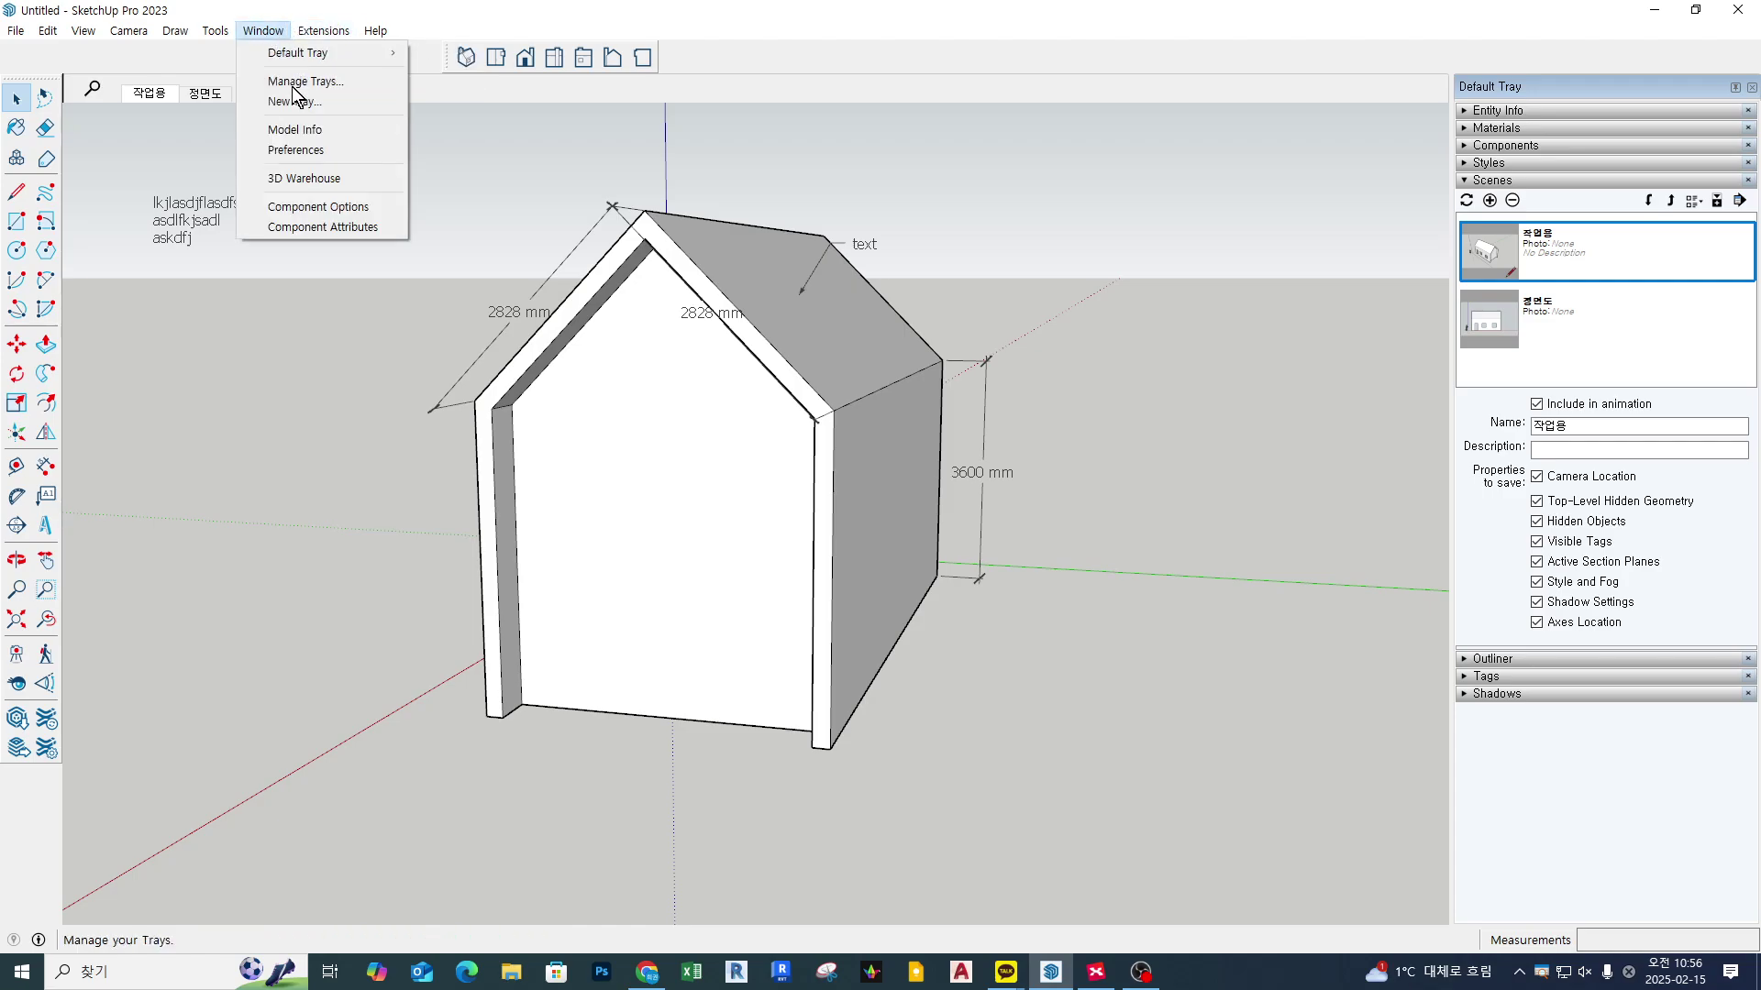
left_click(332, 133)
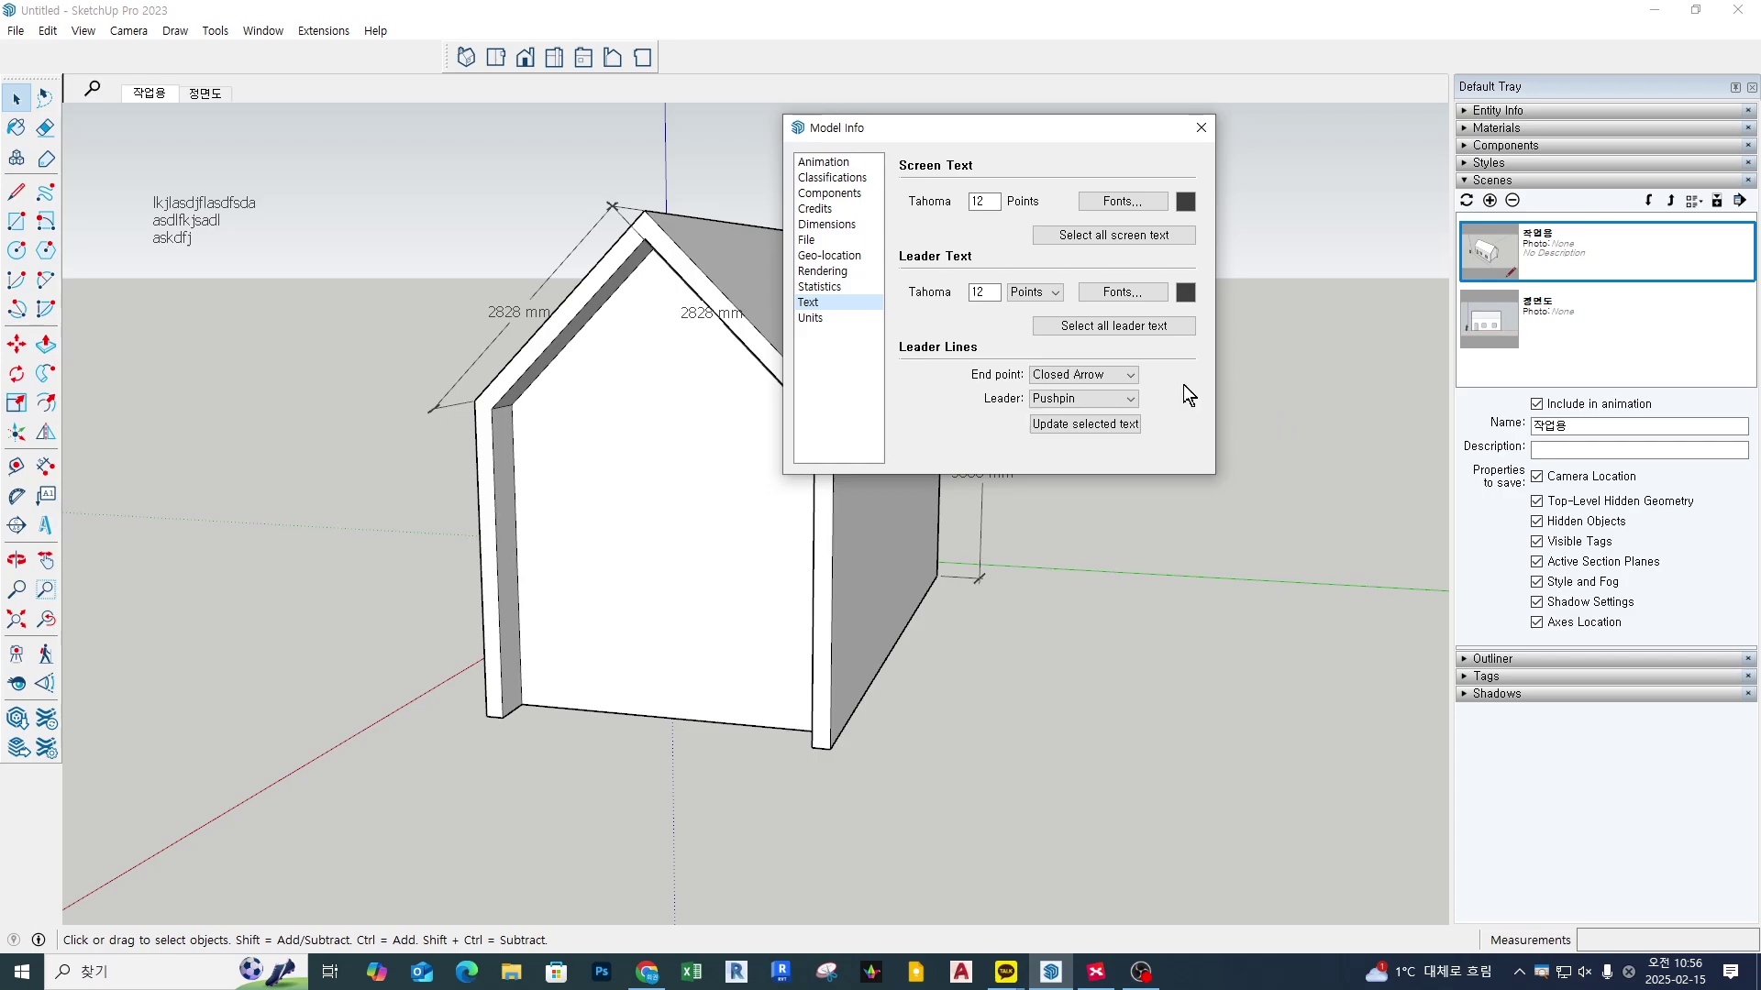
left_click(827, 226)
left_click(834, 304)
left_click(841, 227)
left_click(828, 304)
left_click_drag(959, 169, 944, 325)
left_click(826, 227)
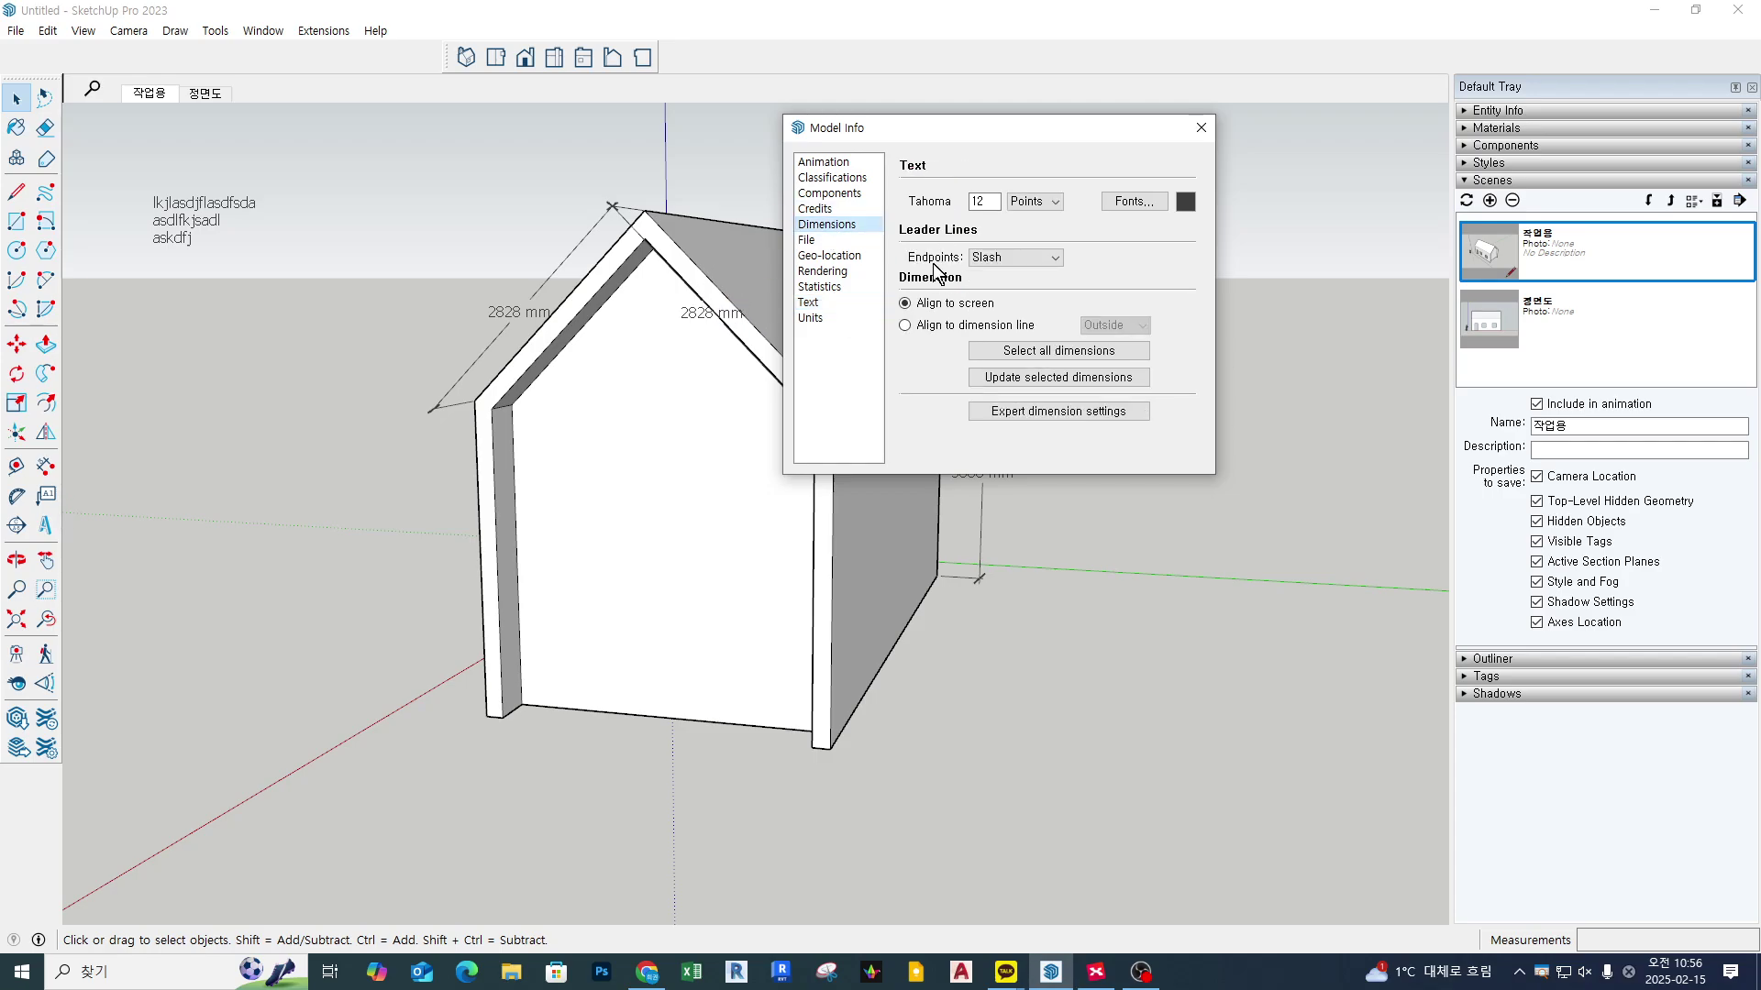
left_click_drag(997, 202, 947, 210)
left_click(1009, 257)
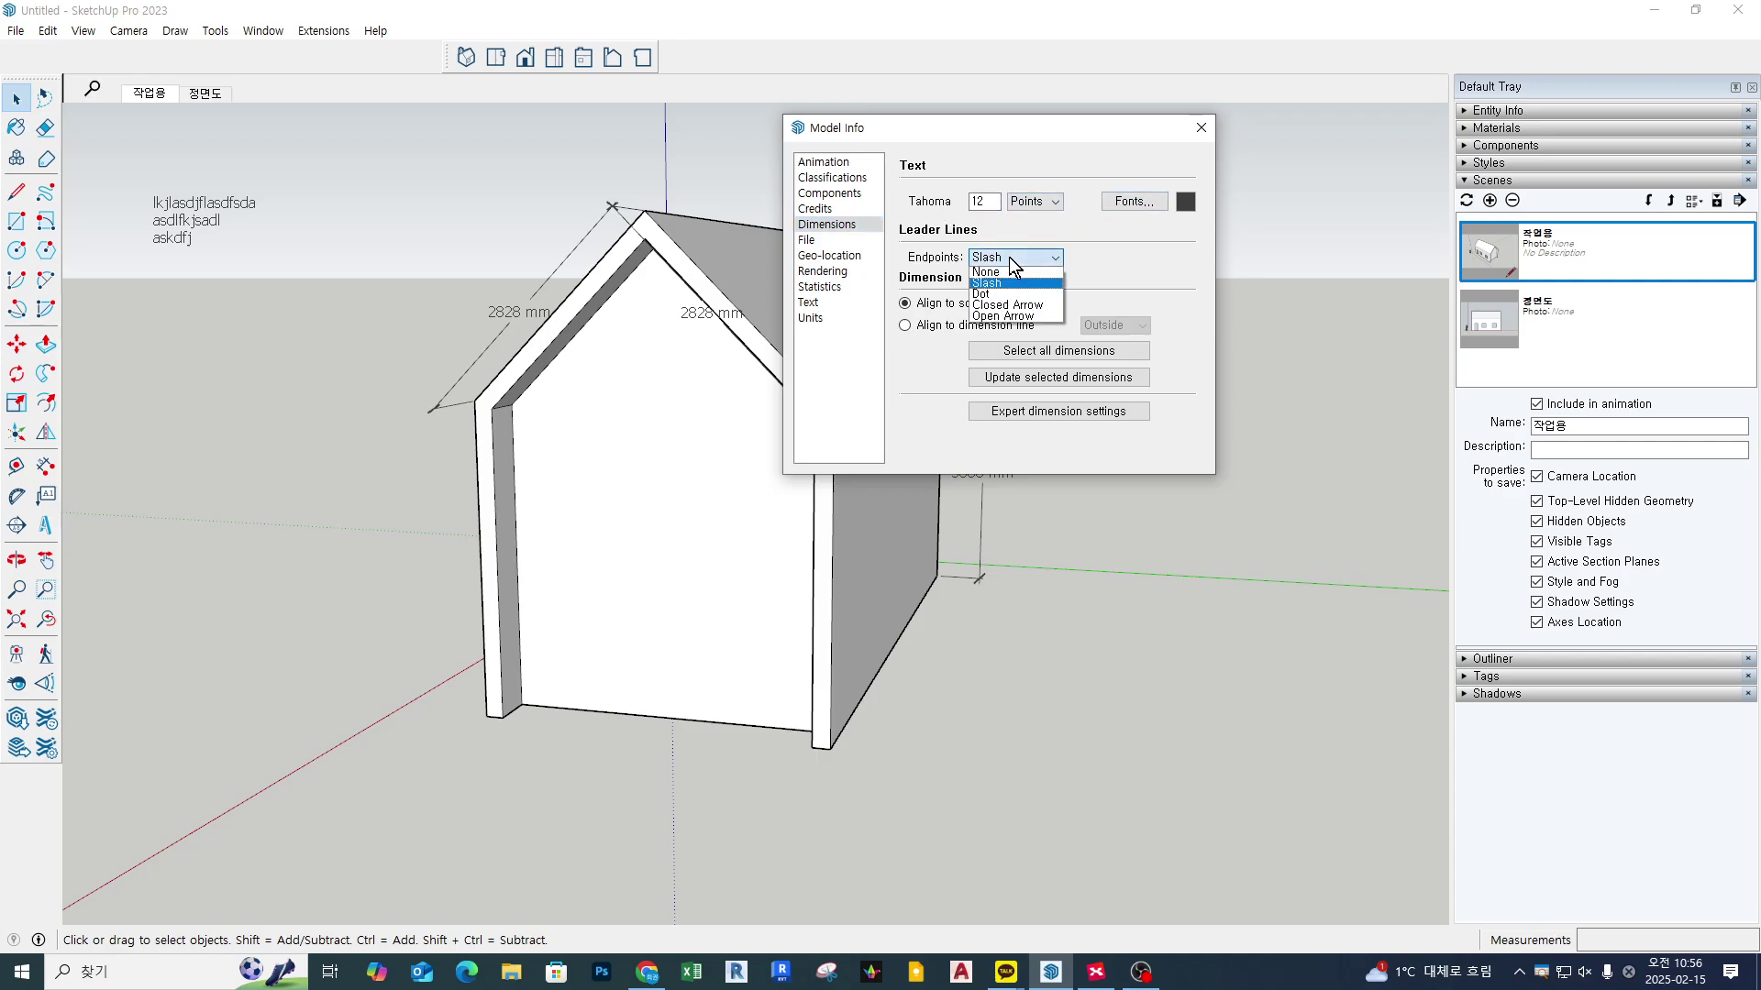
left_click(1052, 254)
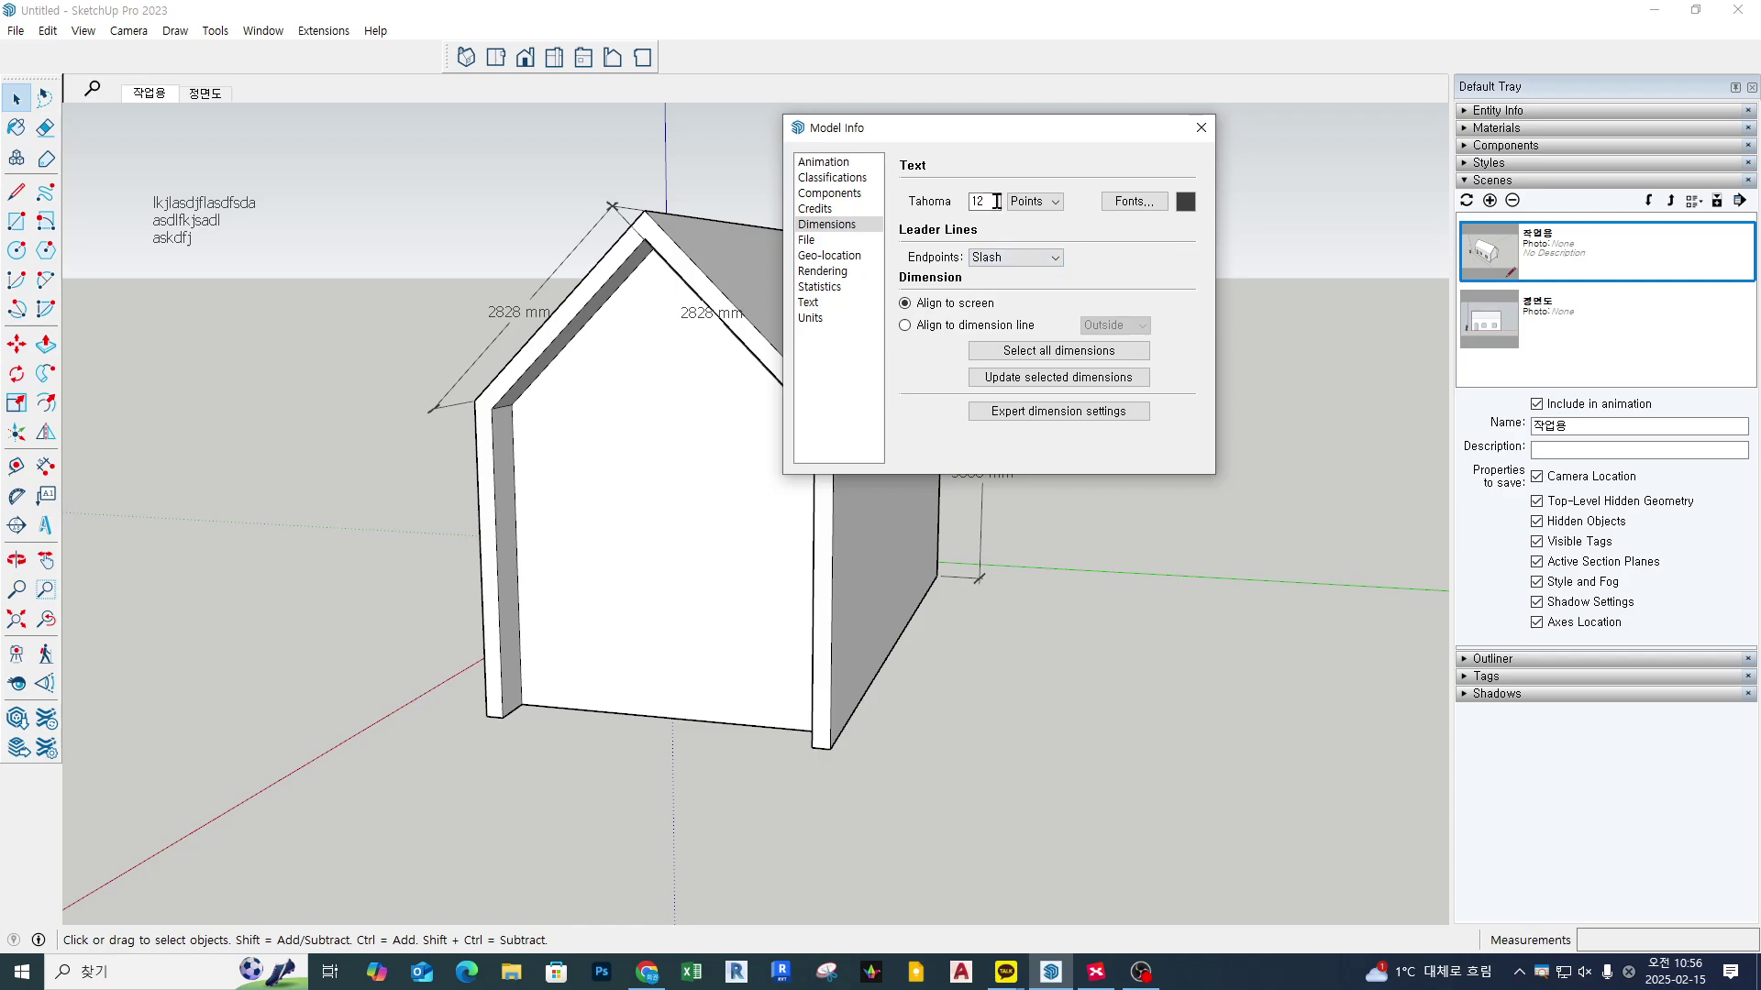
Step: Set the dimension text size to 20 points and apply it to the two sloping gable dimensions
left_click_drag(997, 202, 882, 199)
type("20")
middle_click_drag(734, 372, 455, 366)
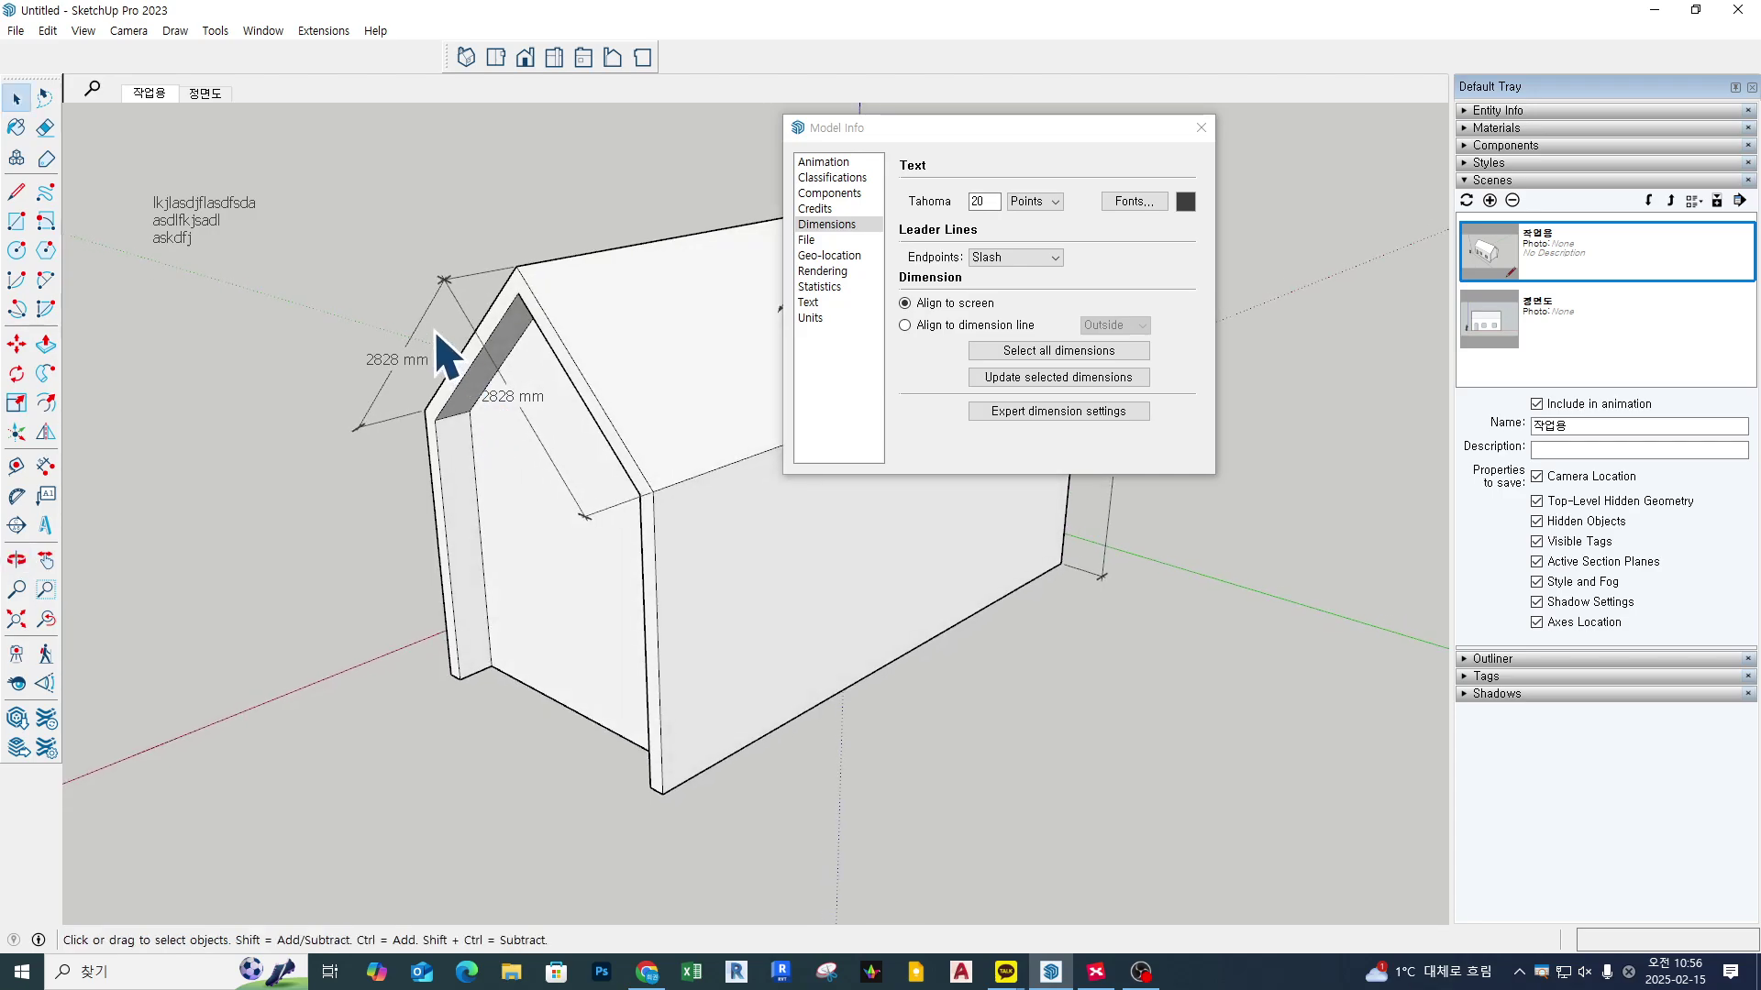
left_click(424, 318, "ctrl")
left_click(466, 301, "ctrl")
left_click(426, 317)
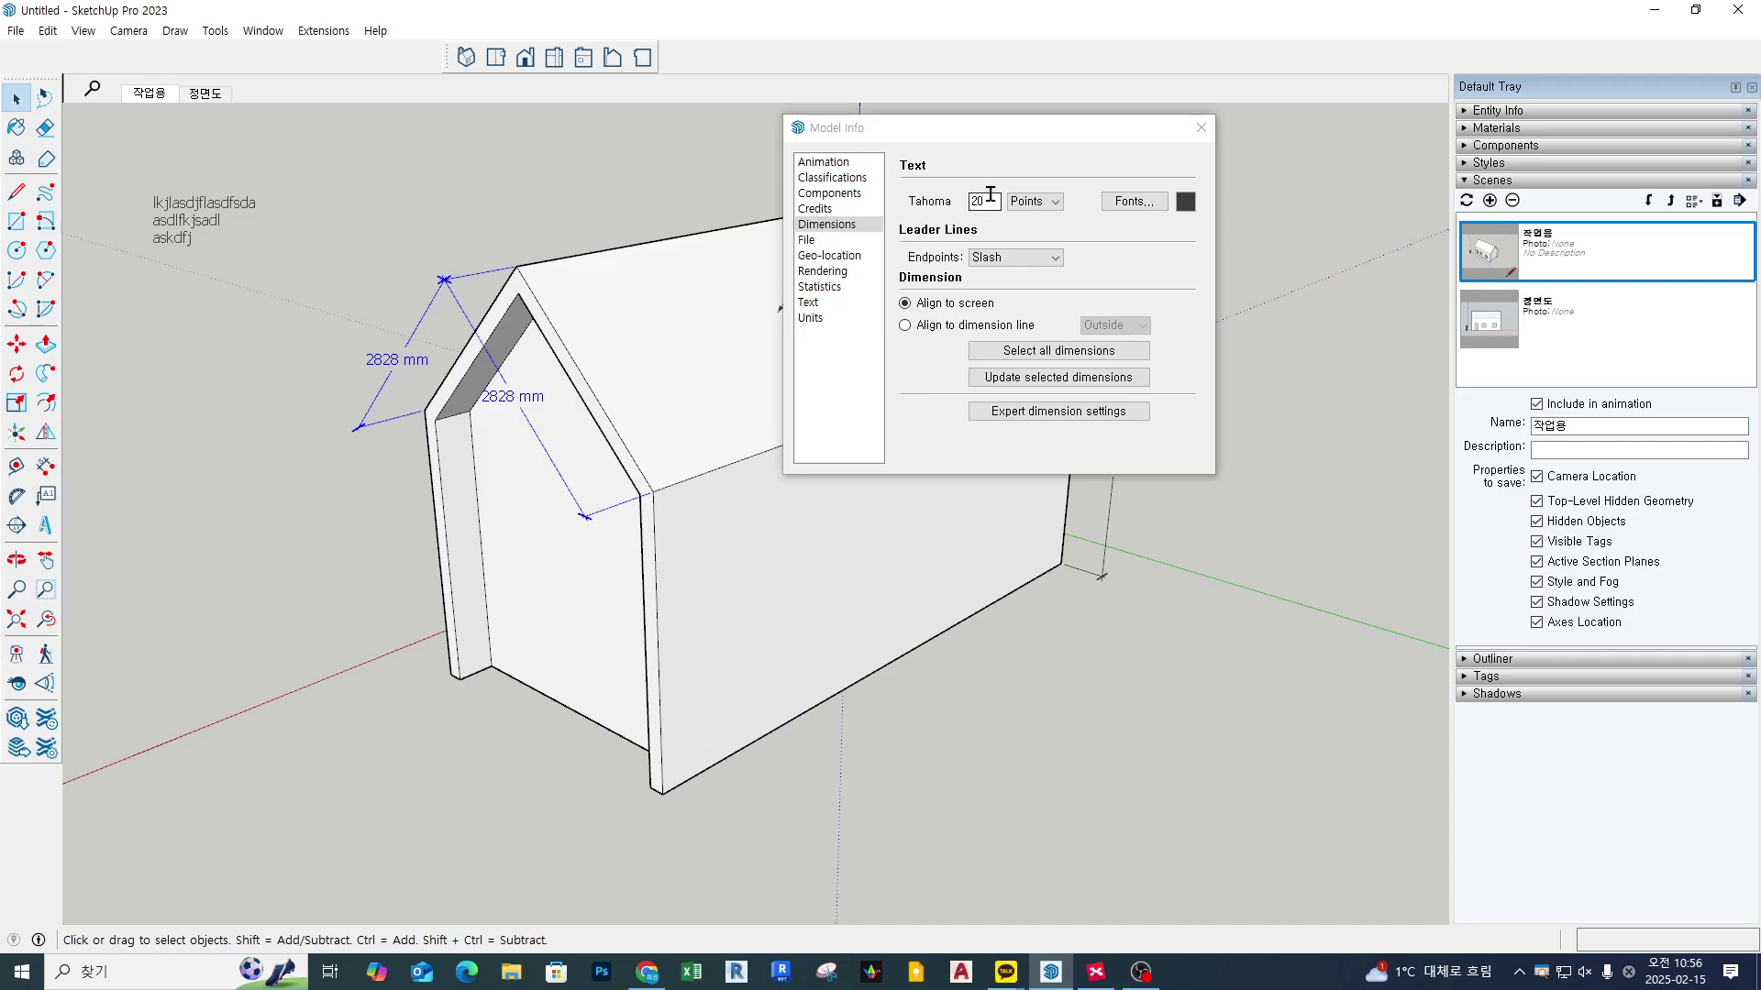
left_click(1052, 388)
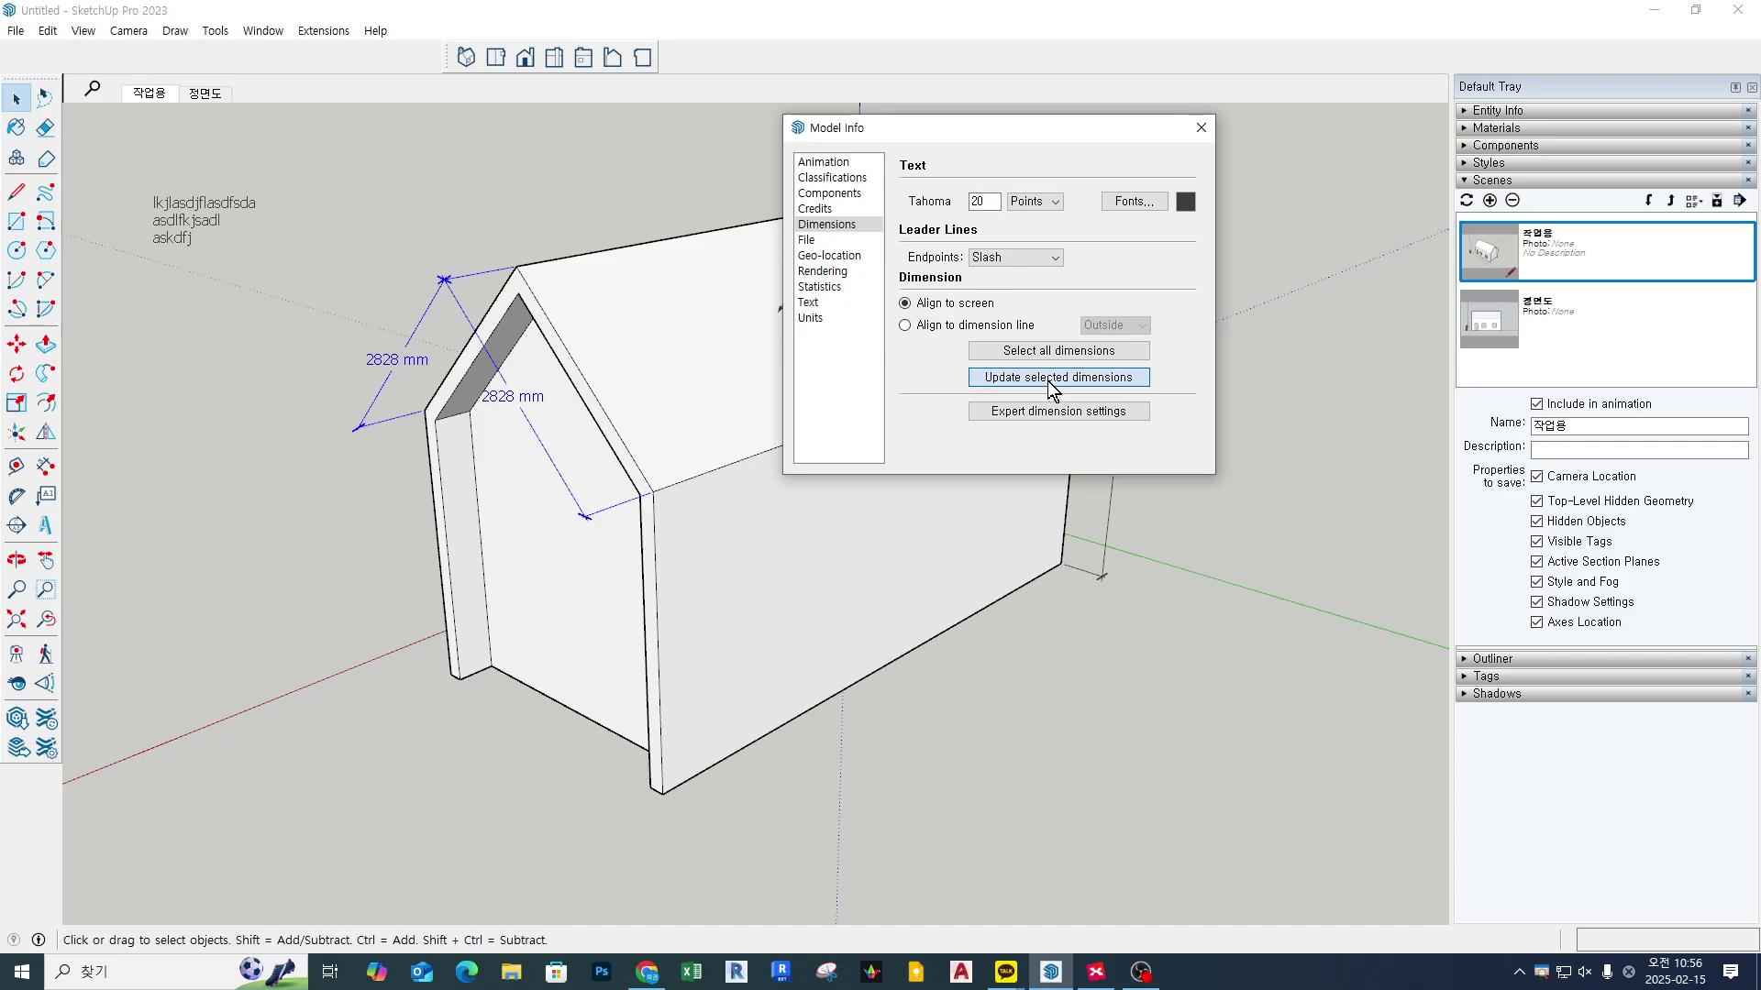
left_click(1051, 388)
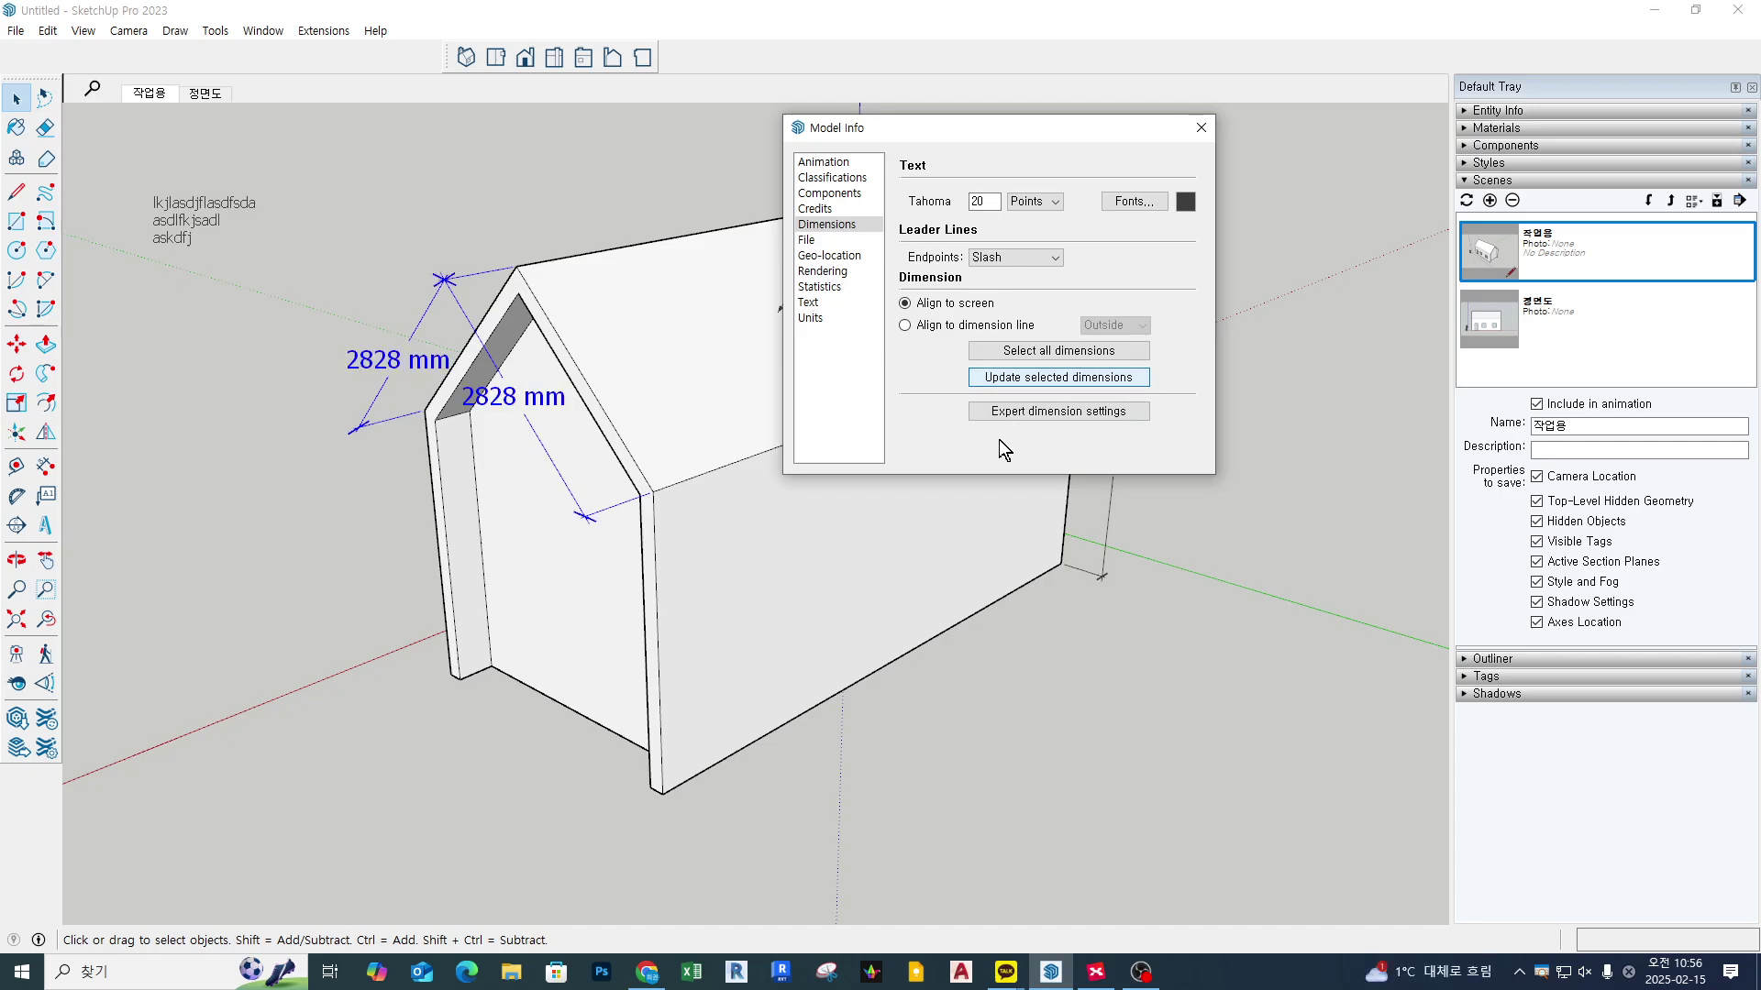
Step: Select all dimensions in the model, update their text size to 16 points, and clear the selection
left_click(1171, 669)
left_click(1061, 353)
left_click(1061, 353)
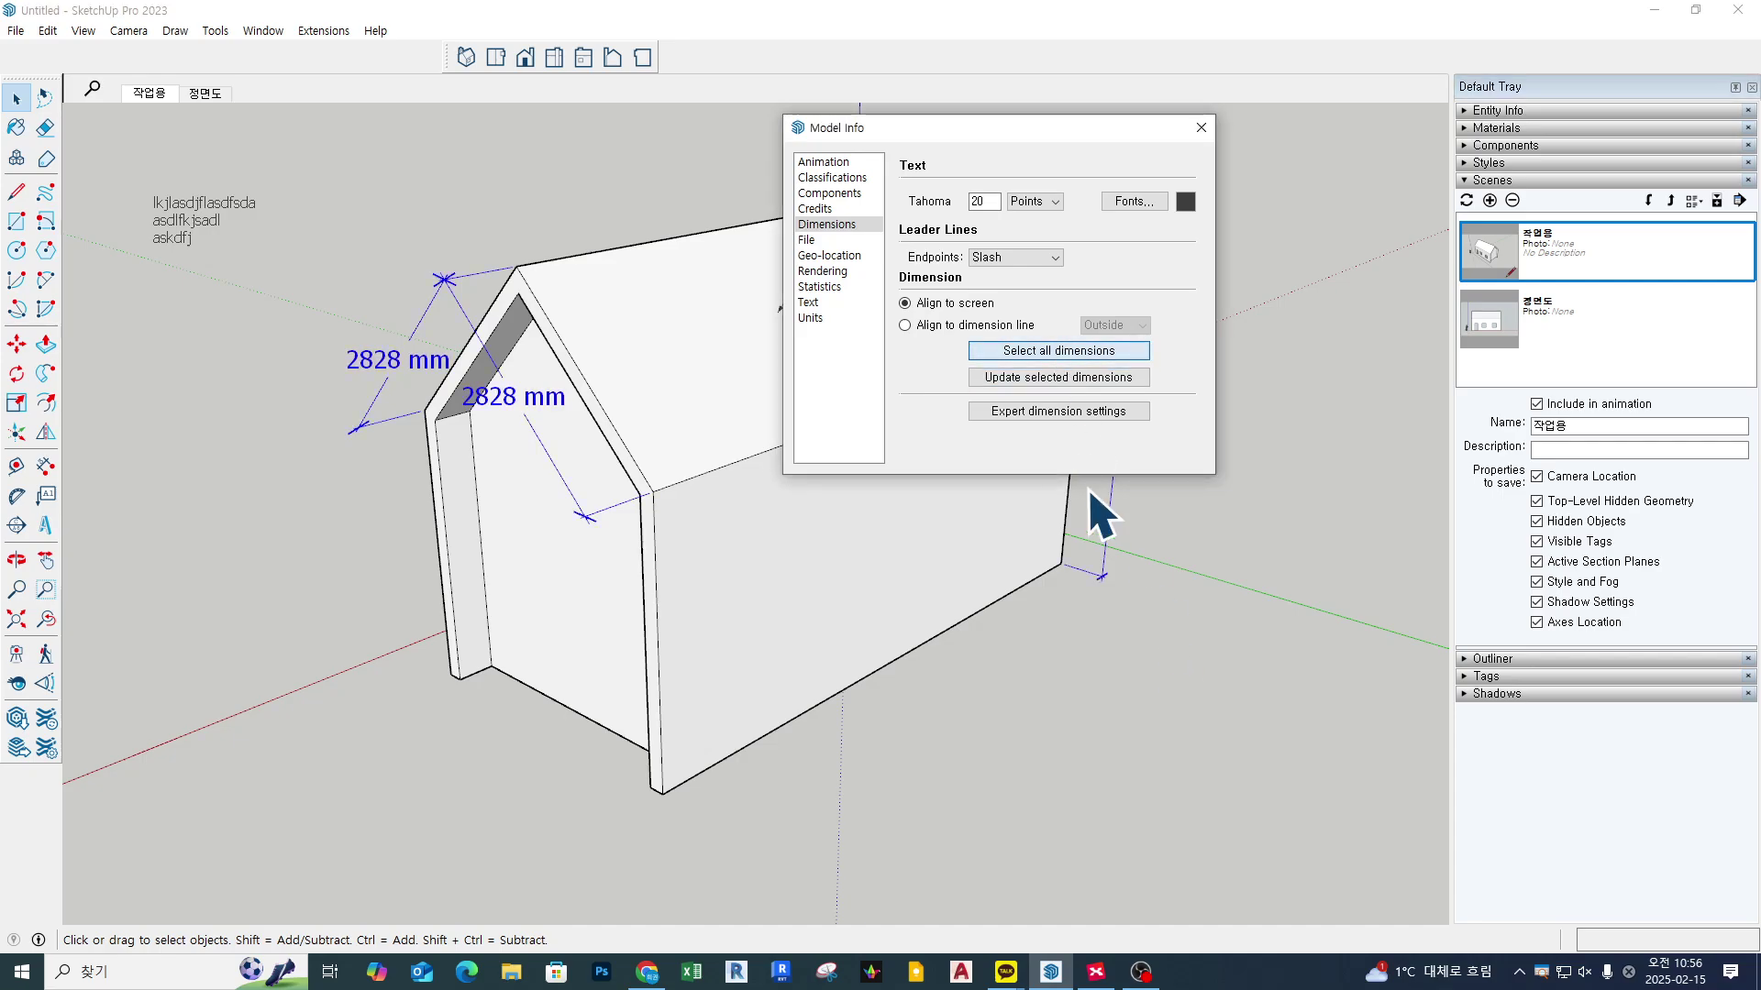
left_click(986, 202)
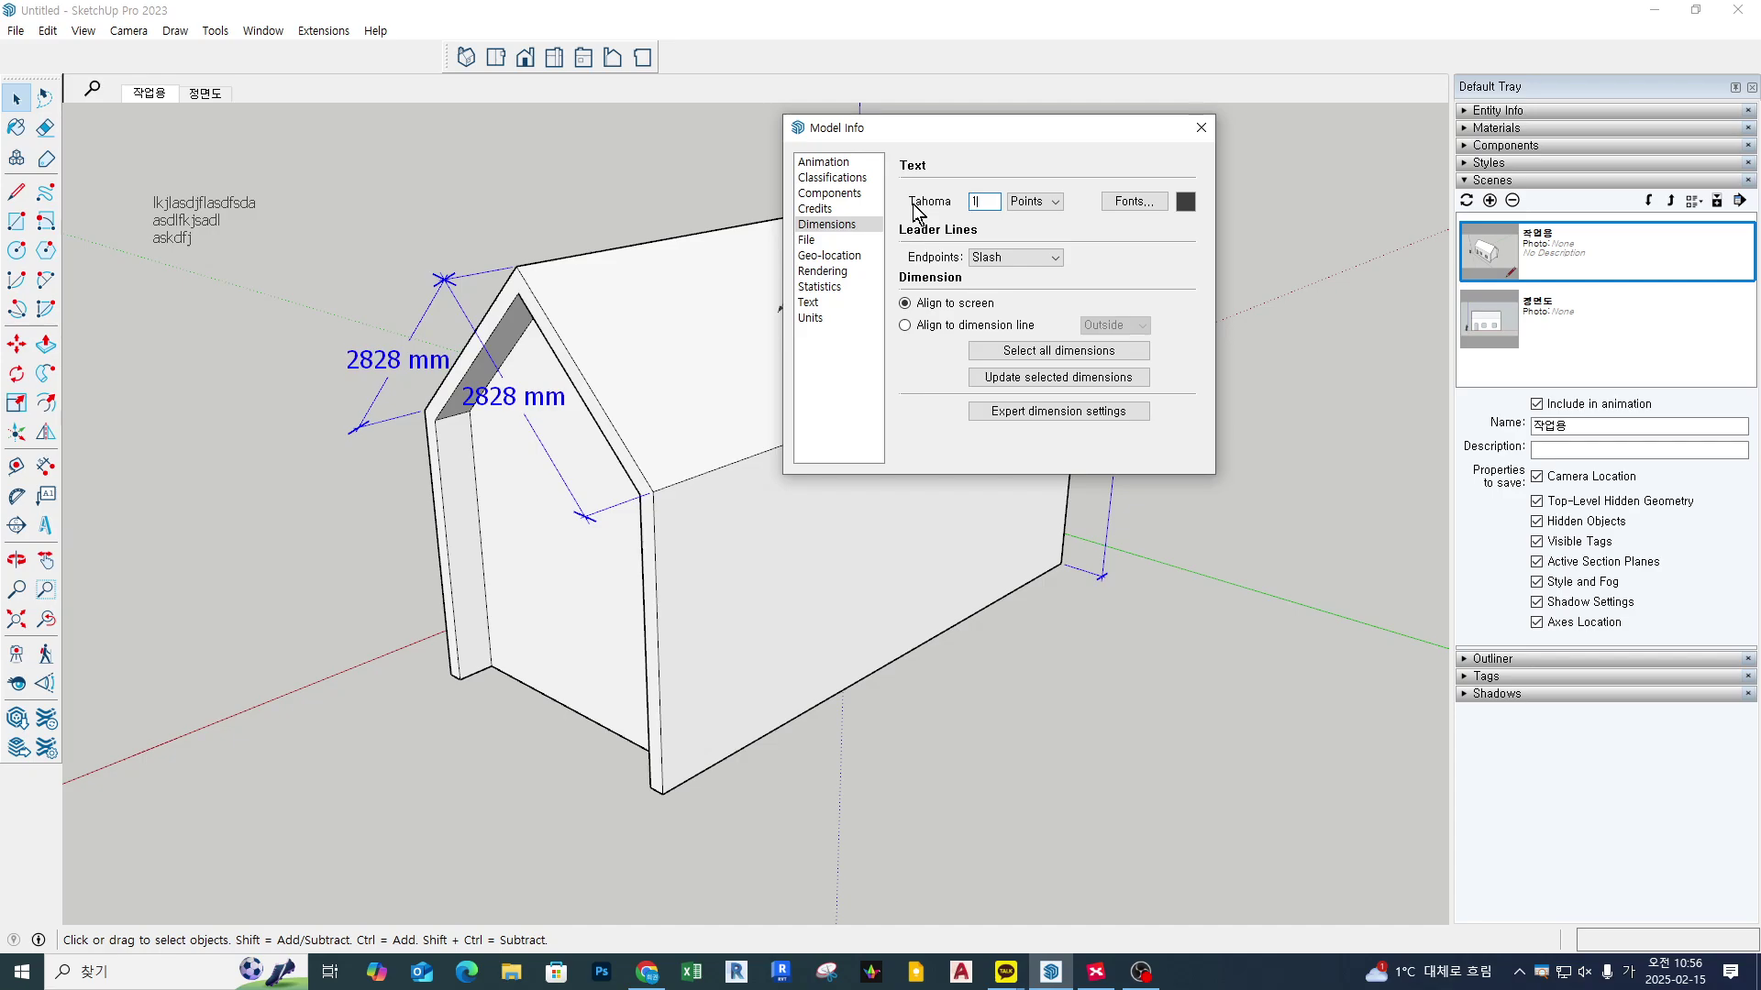
left_click(1055, 379)
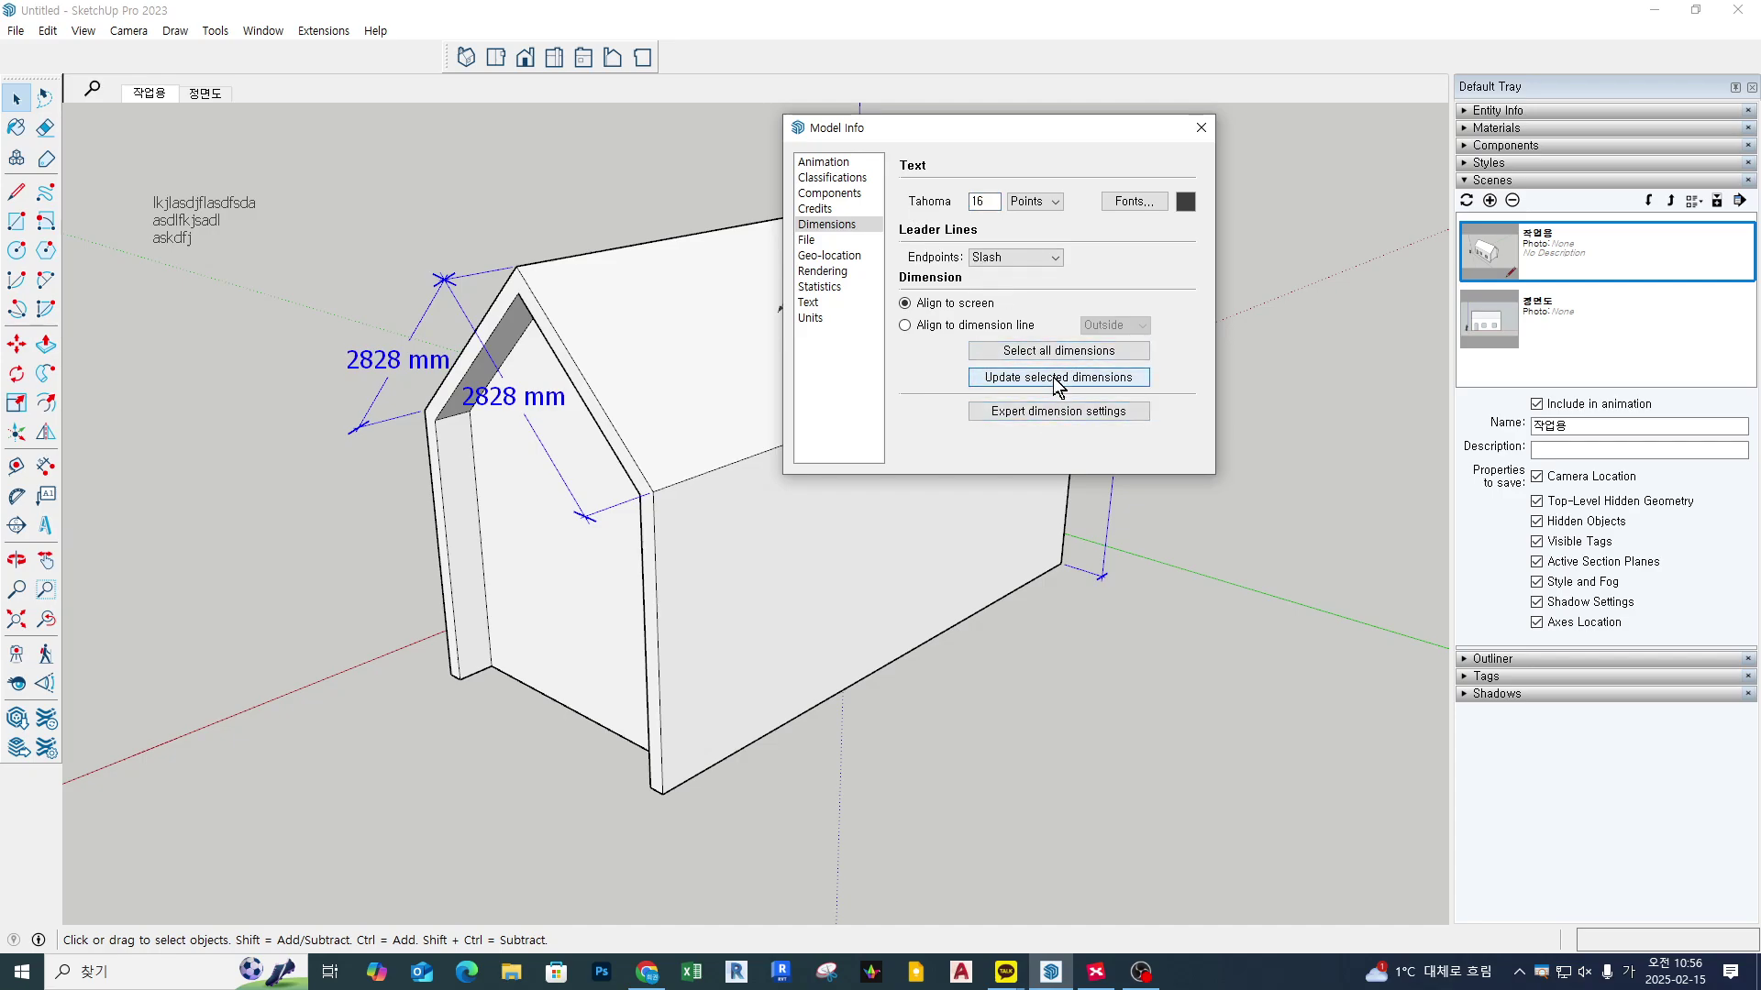
middle_click_drag(614, 367, 583, 396)
left_click(452, 229)
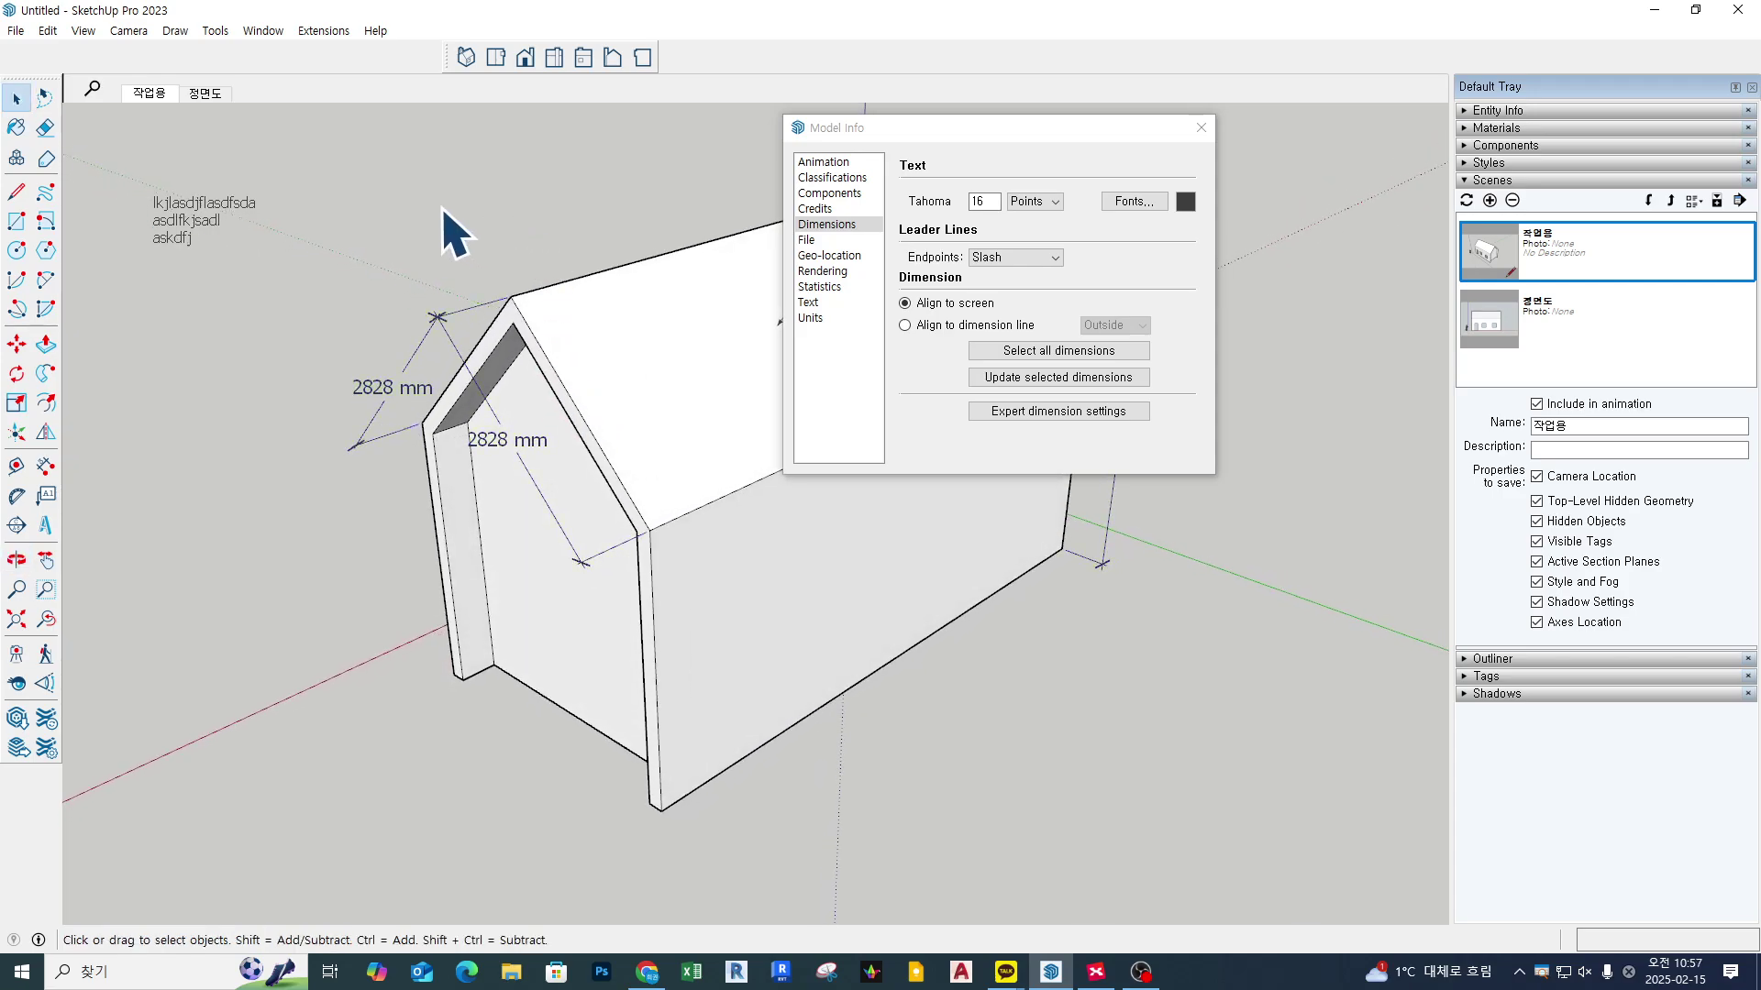
Step: Set the screen text size to 16 points, apply it to the three-line screen text, and clear the selection
left_click(809, 302)
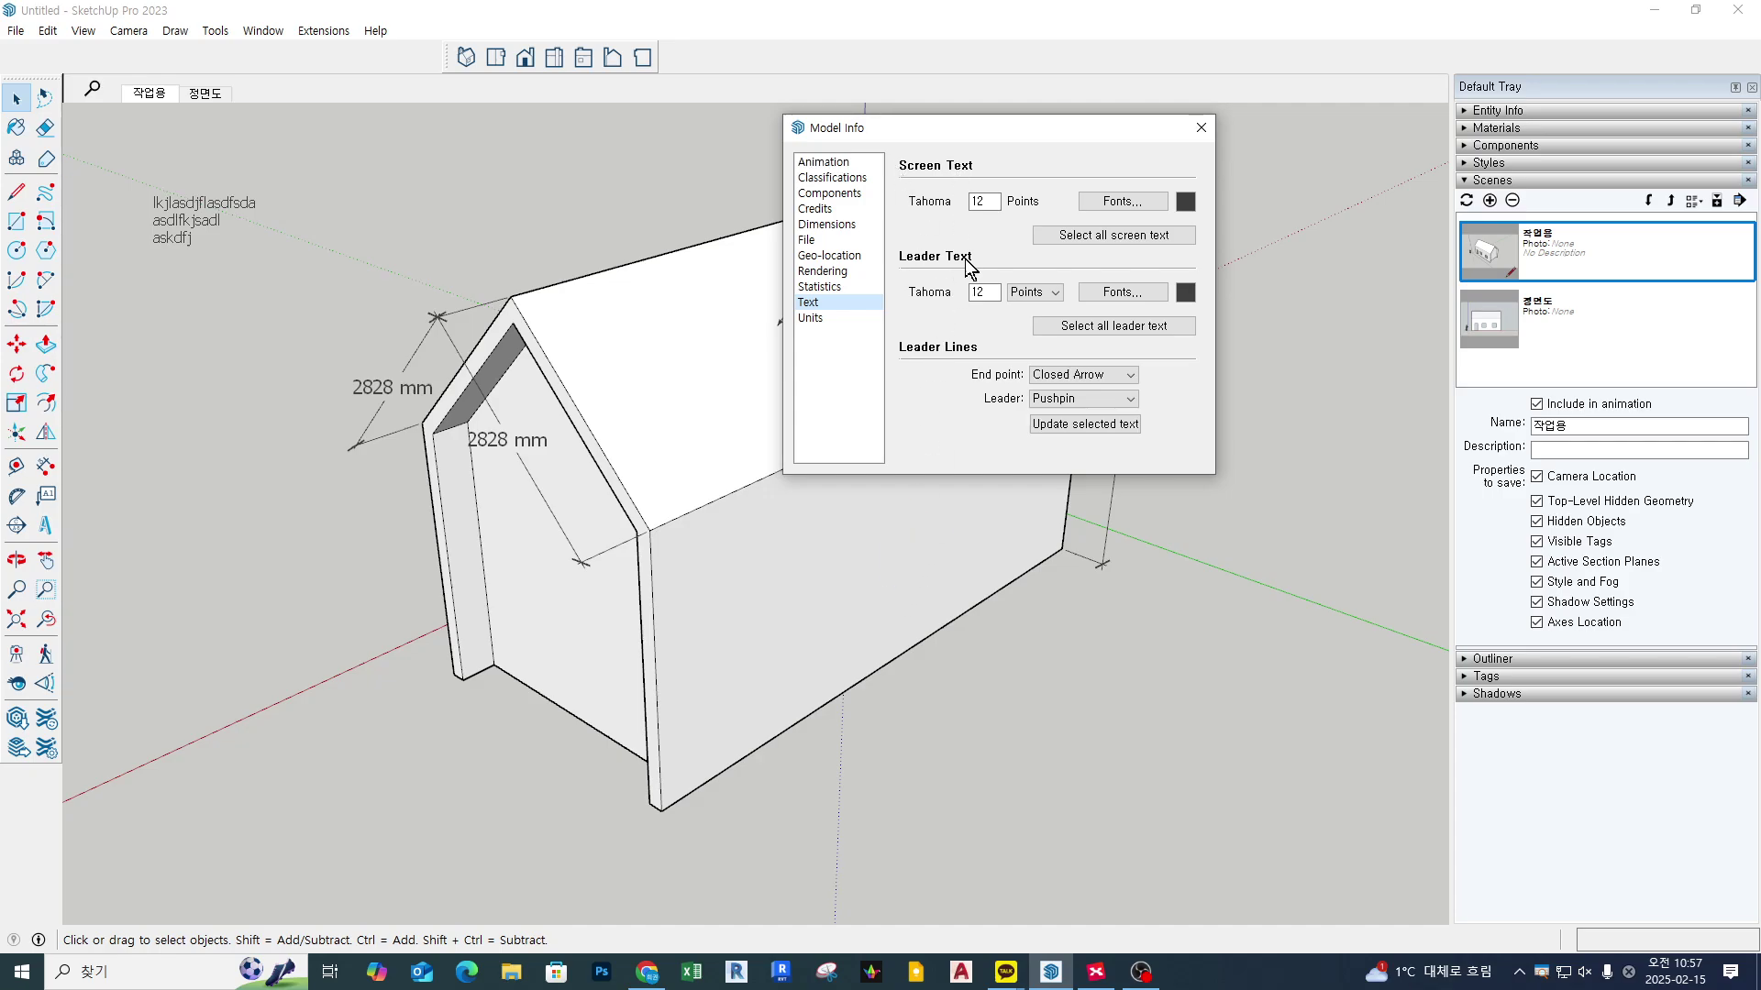
double_click(990, 208)
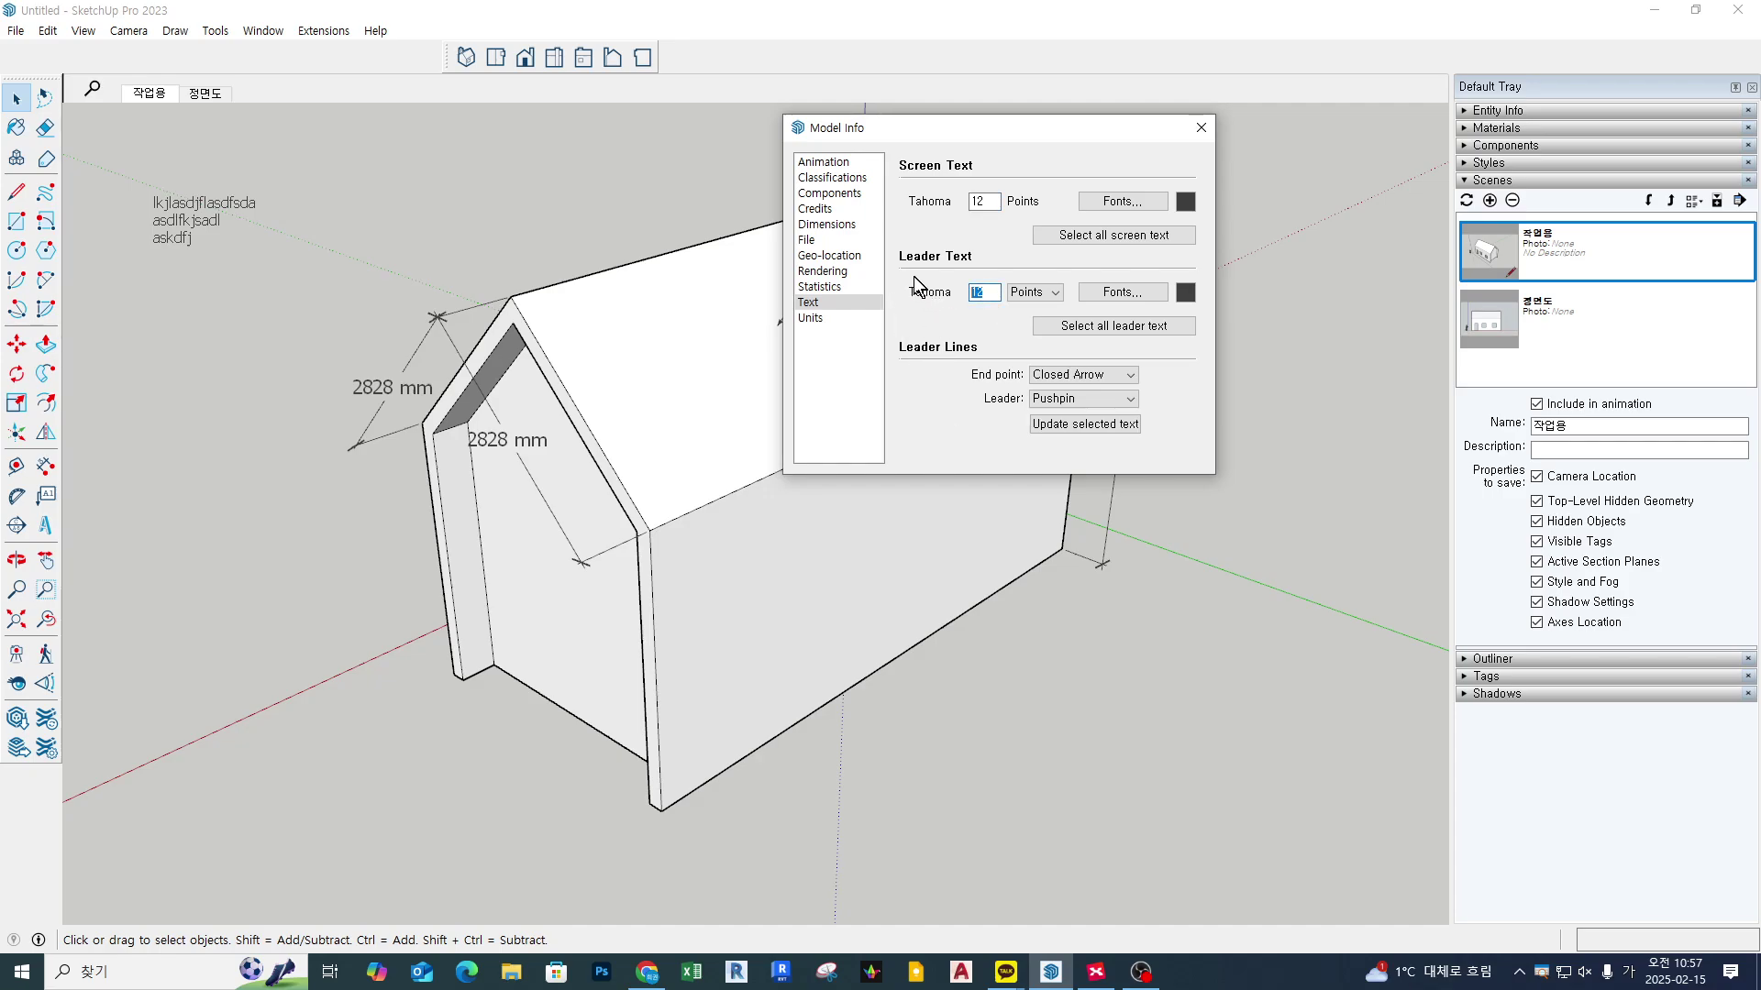
left_click(314, 216)
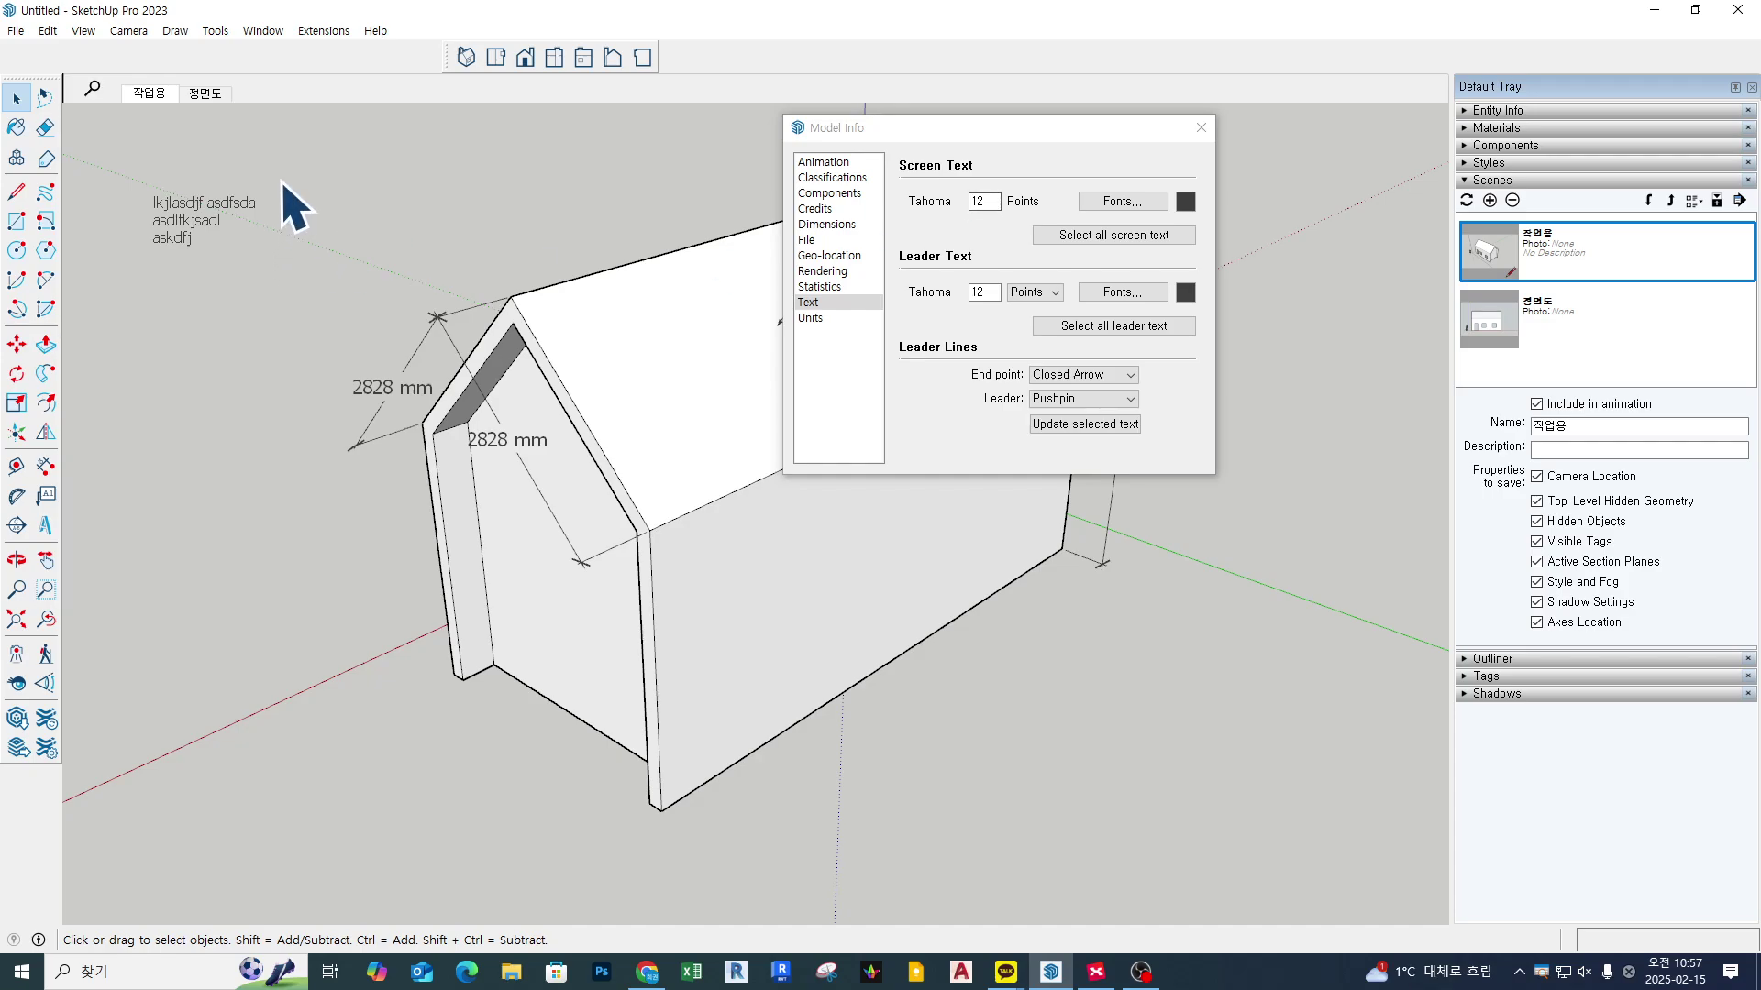
left_click_drag(295, 196, 145, 342)
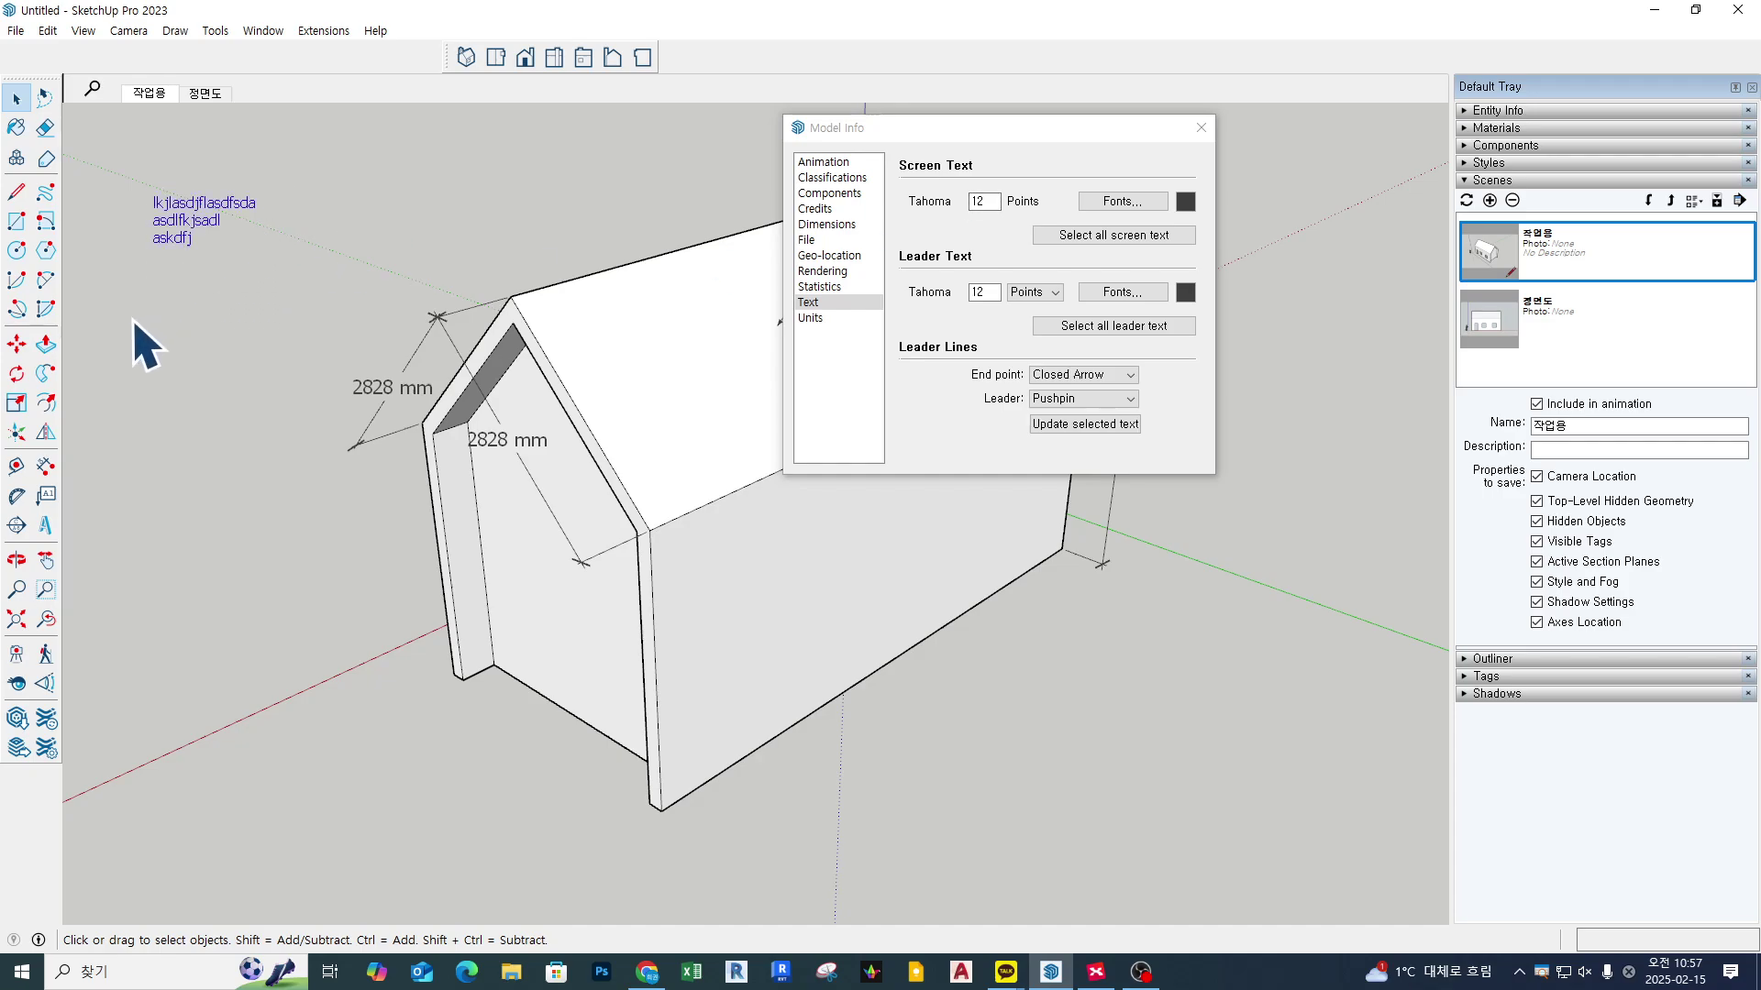
left_click(992, 209)
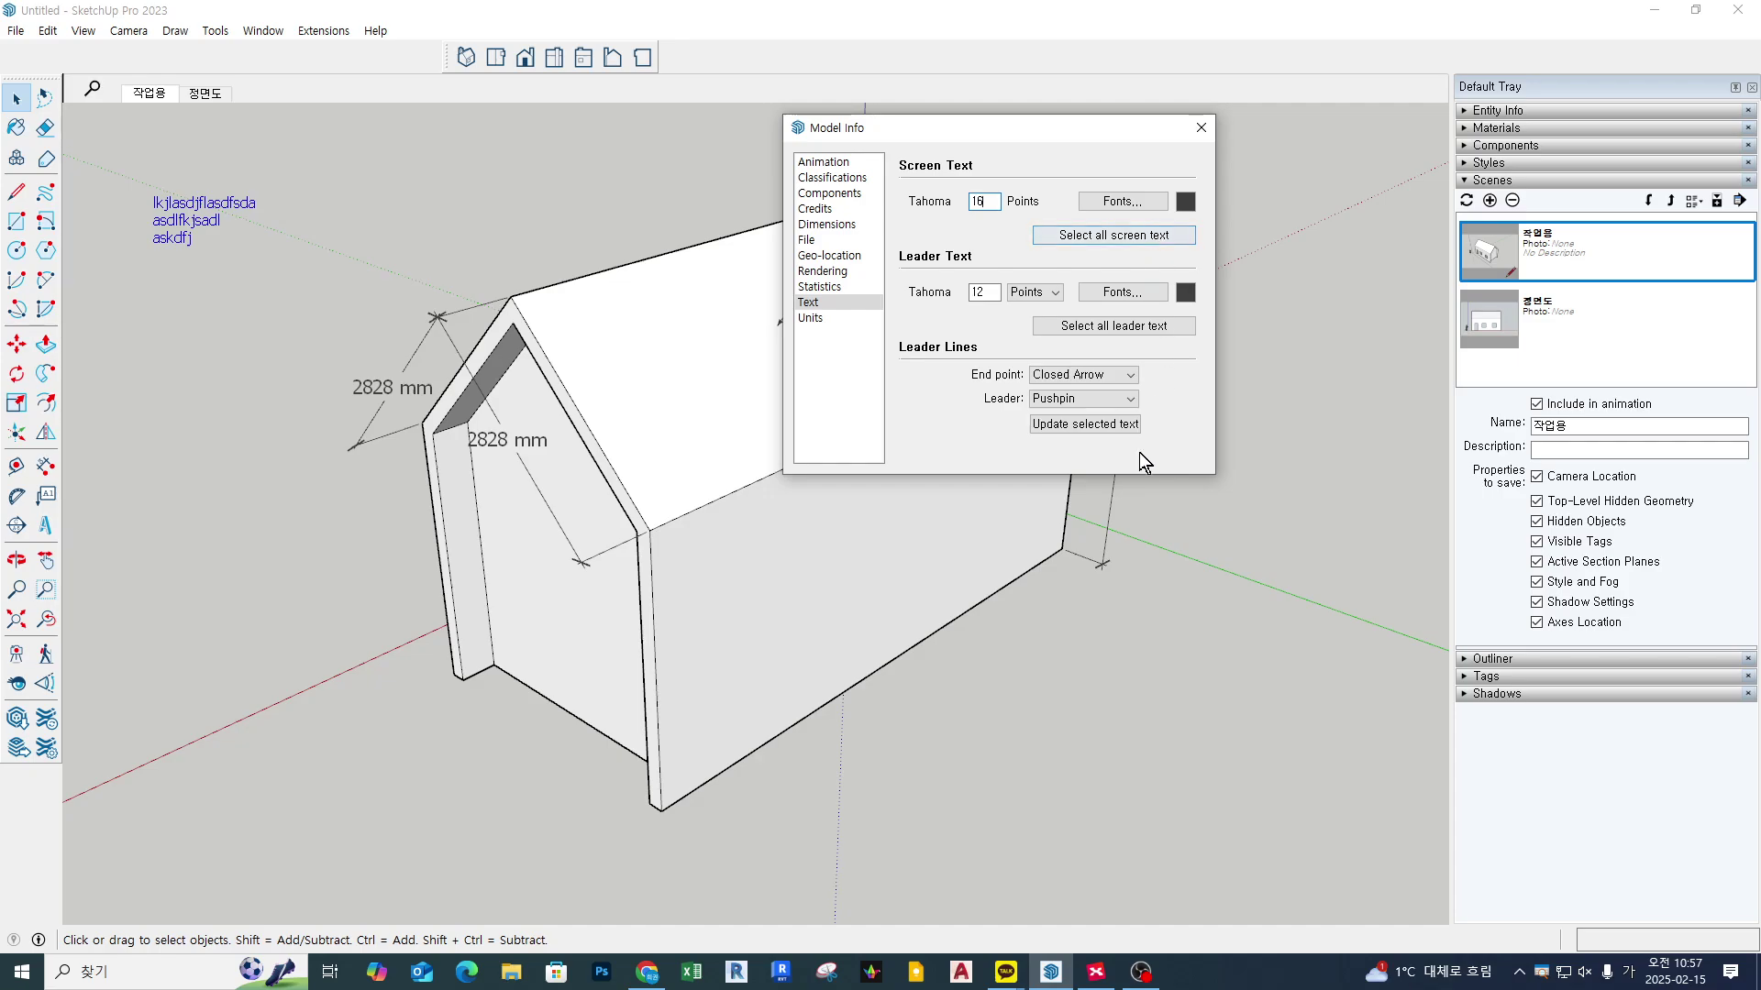
left_click(1117, 425)
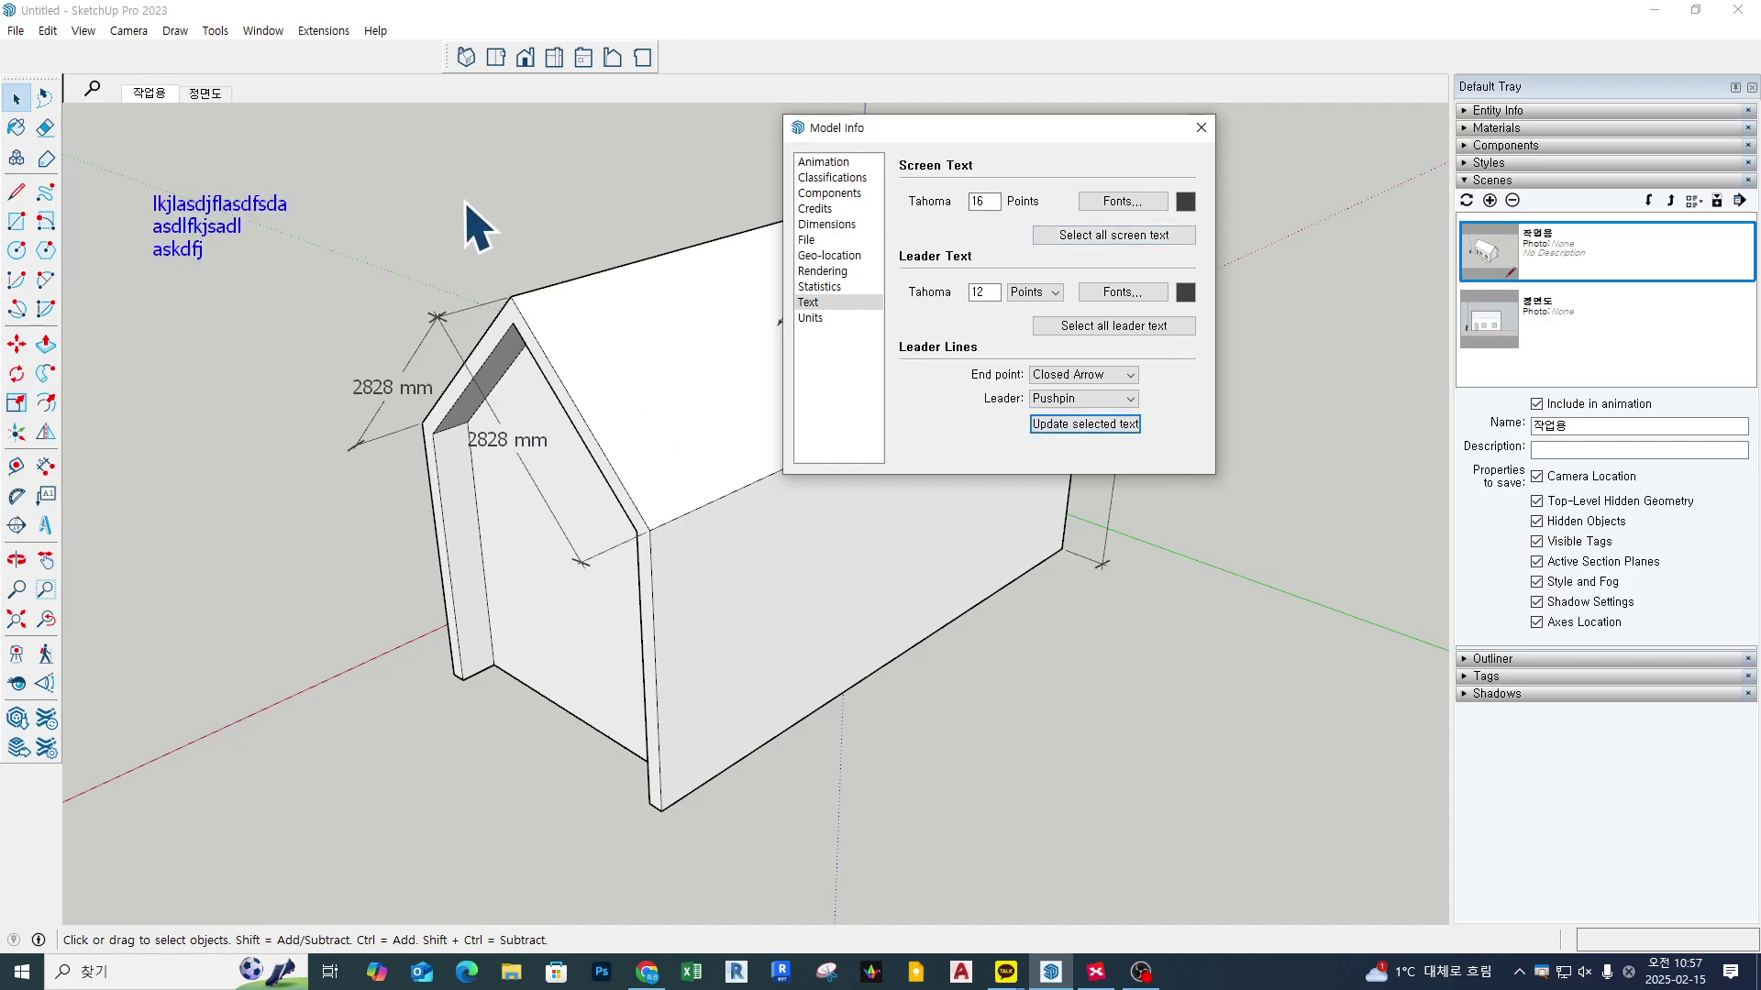
left_click(480, 224)
Step: Select all leader text, update its size to 16 points, and close the model information settings
middle_click_drag(480, 223, 536, 392)
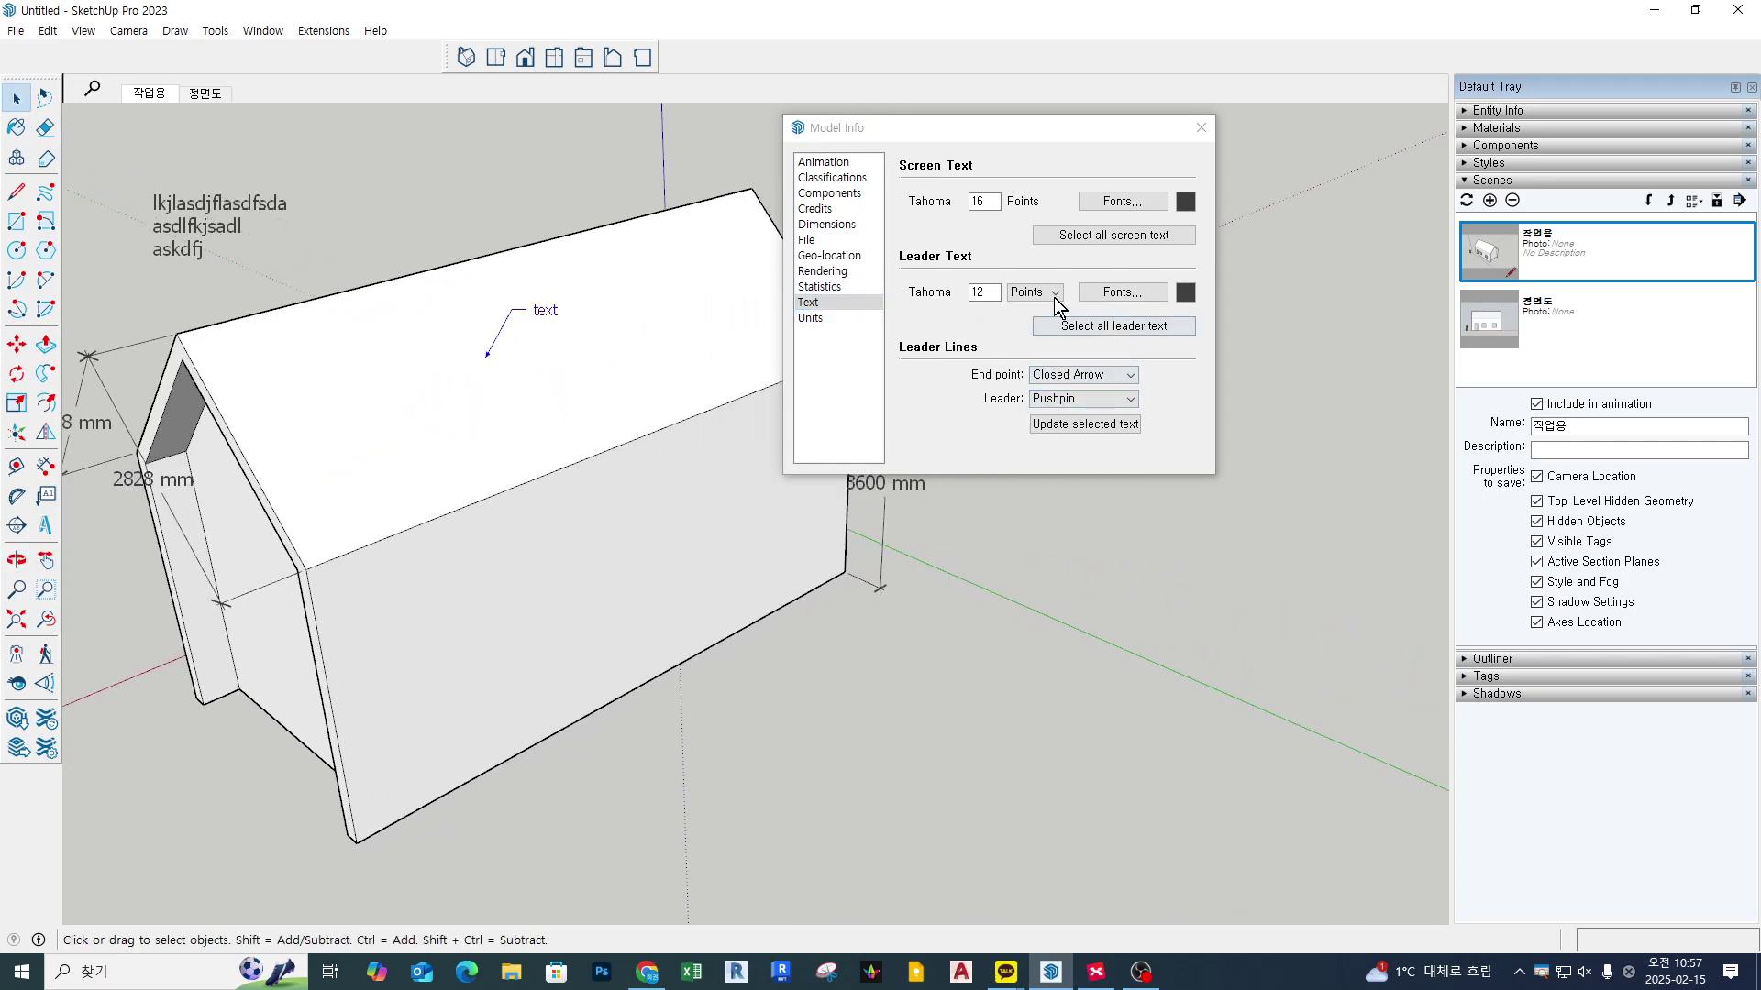
double_click(979, 291)
type("16")
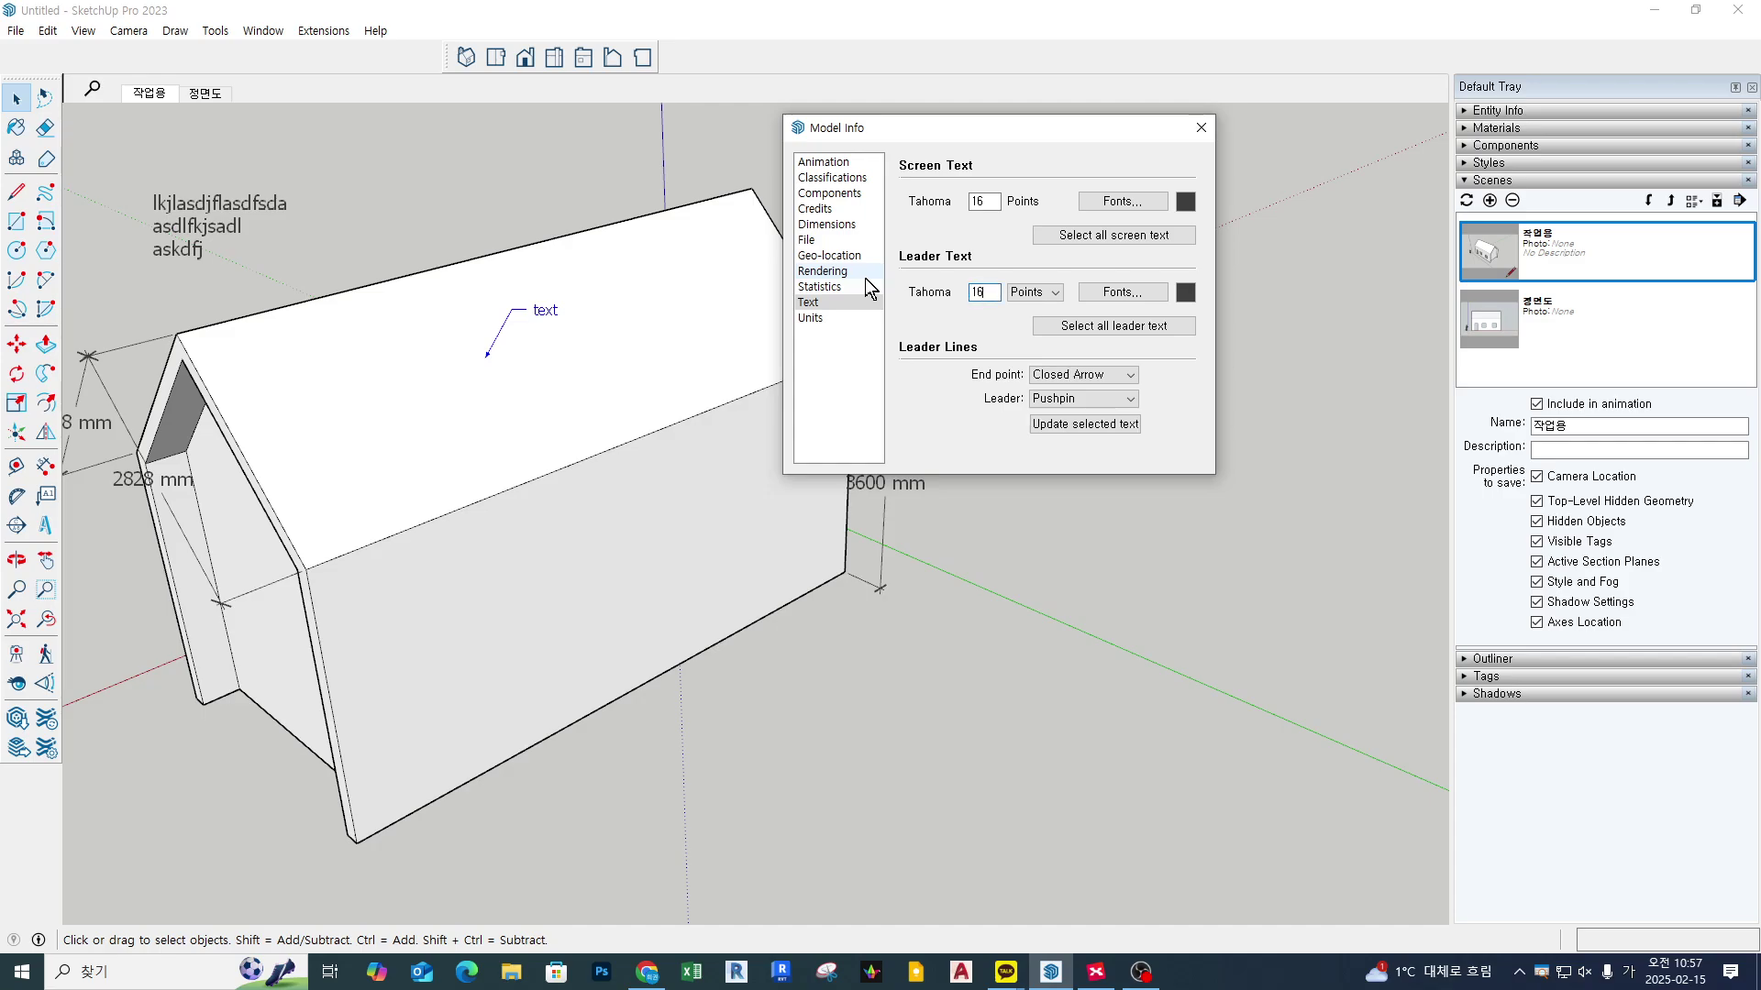
left_click(1114, 428)
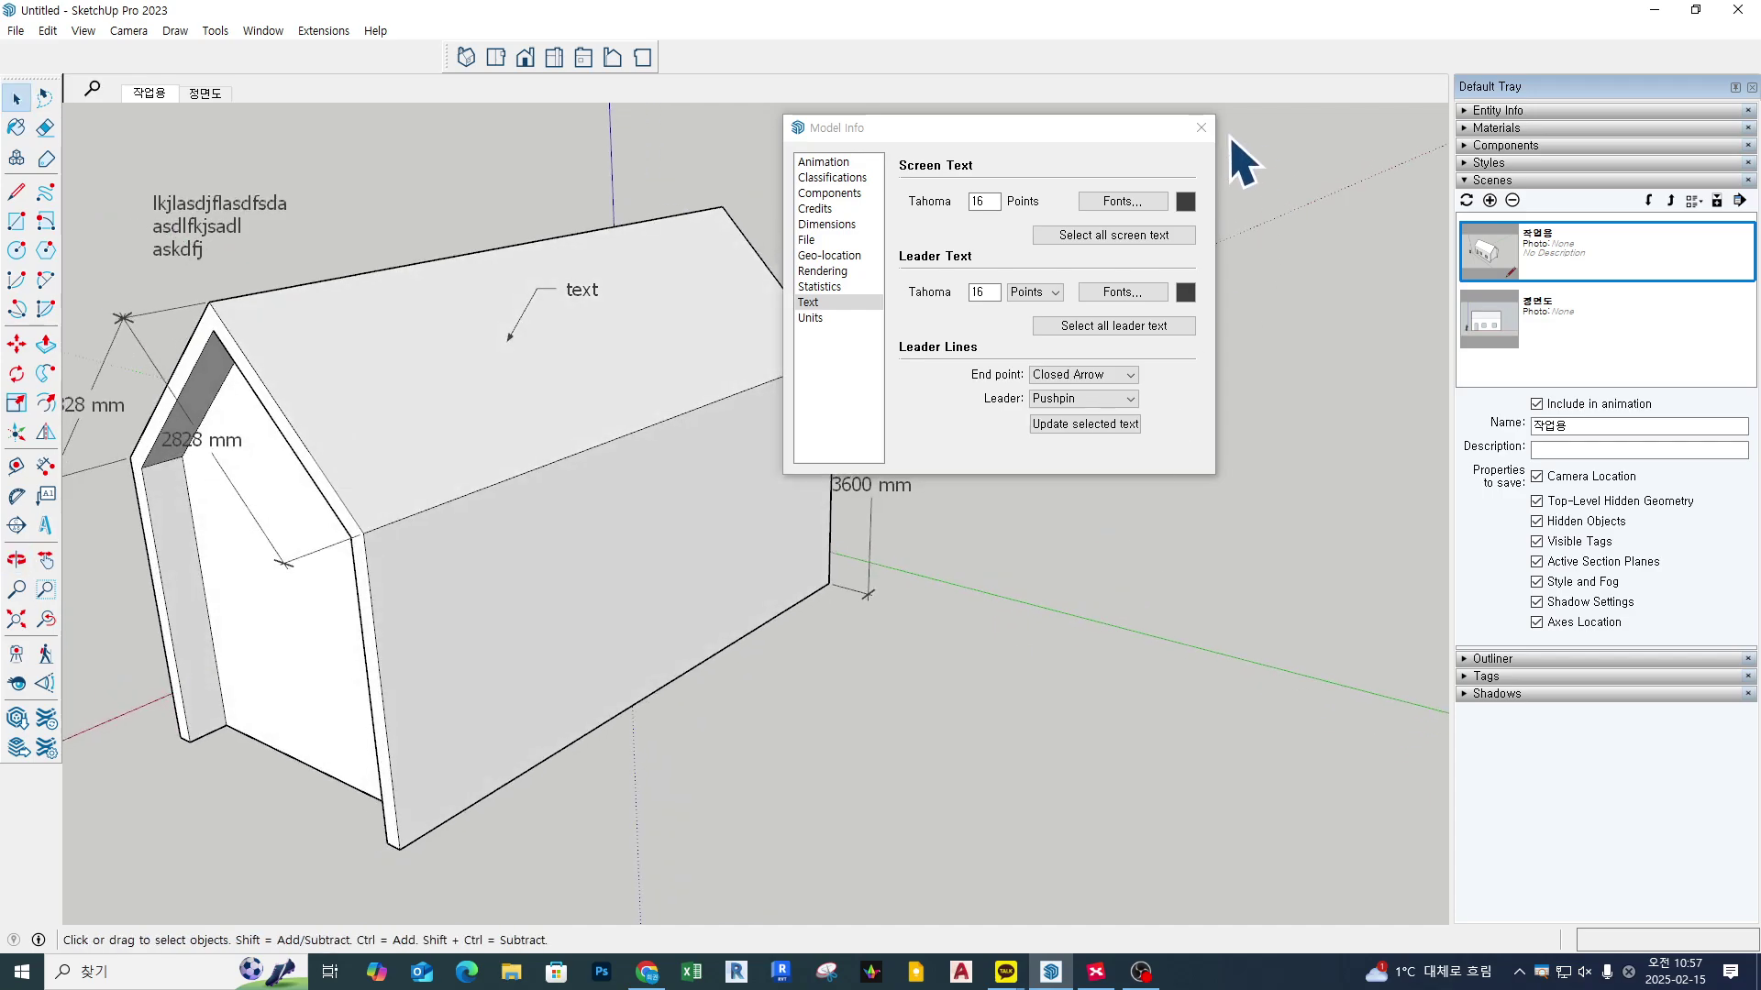
left_click(1200, 127)
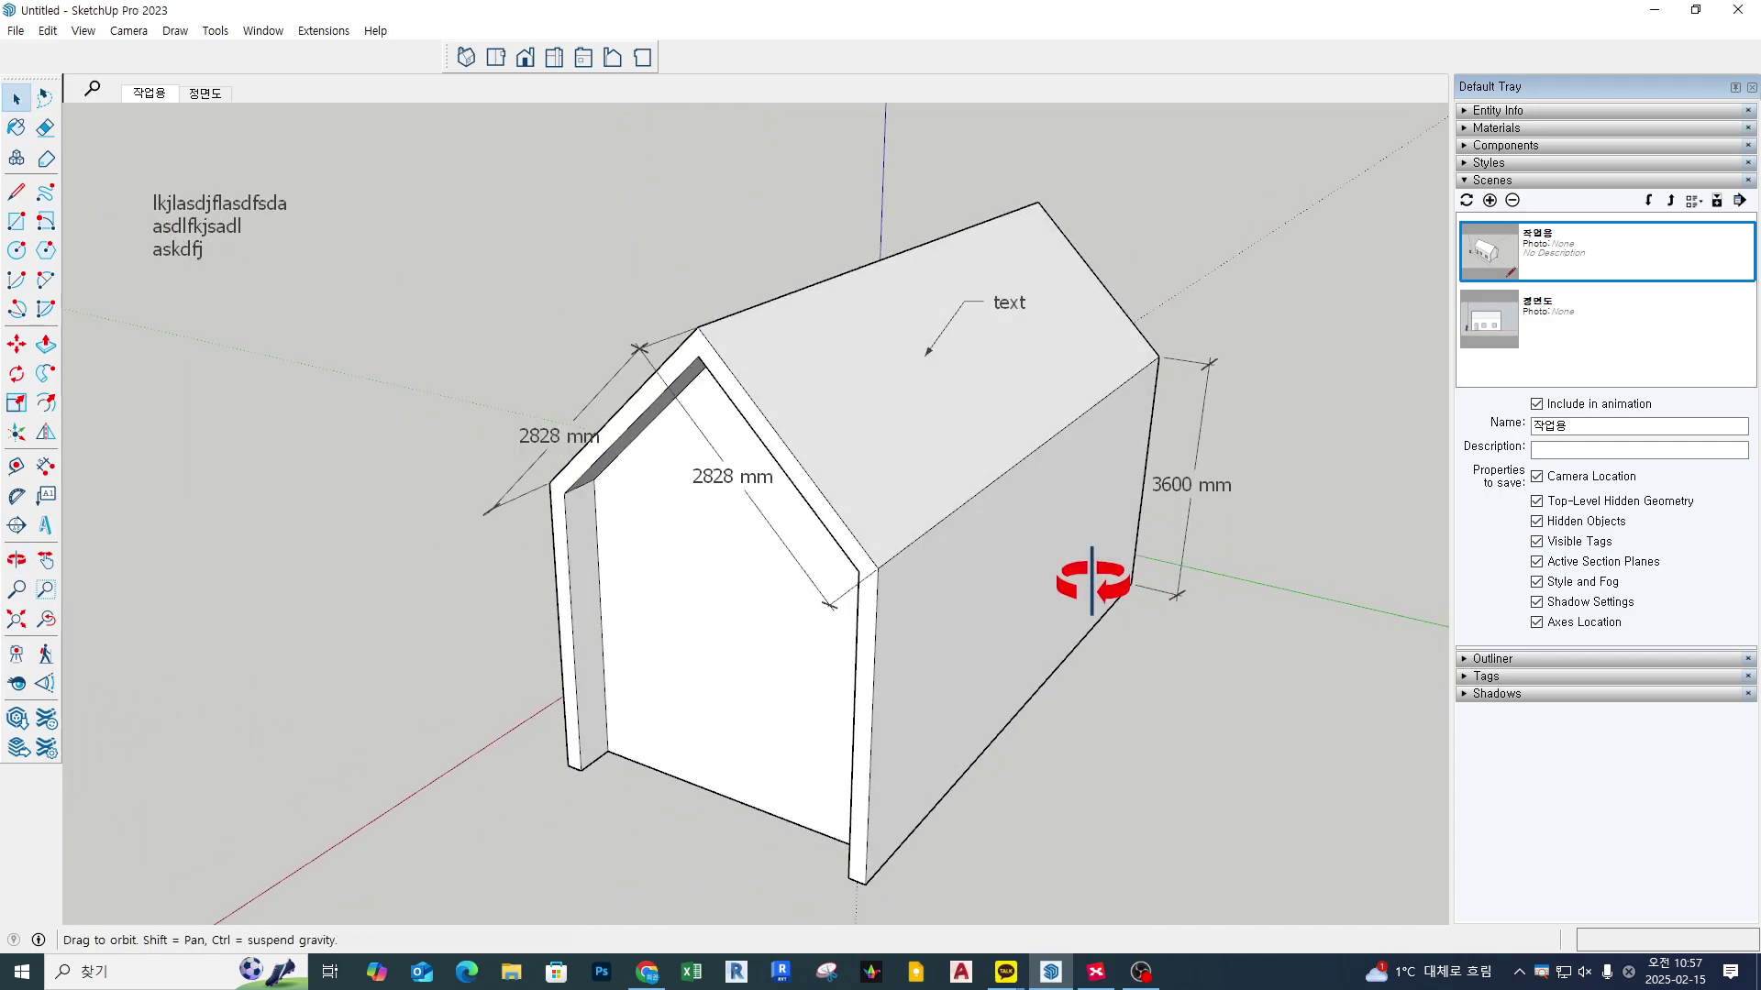